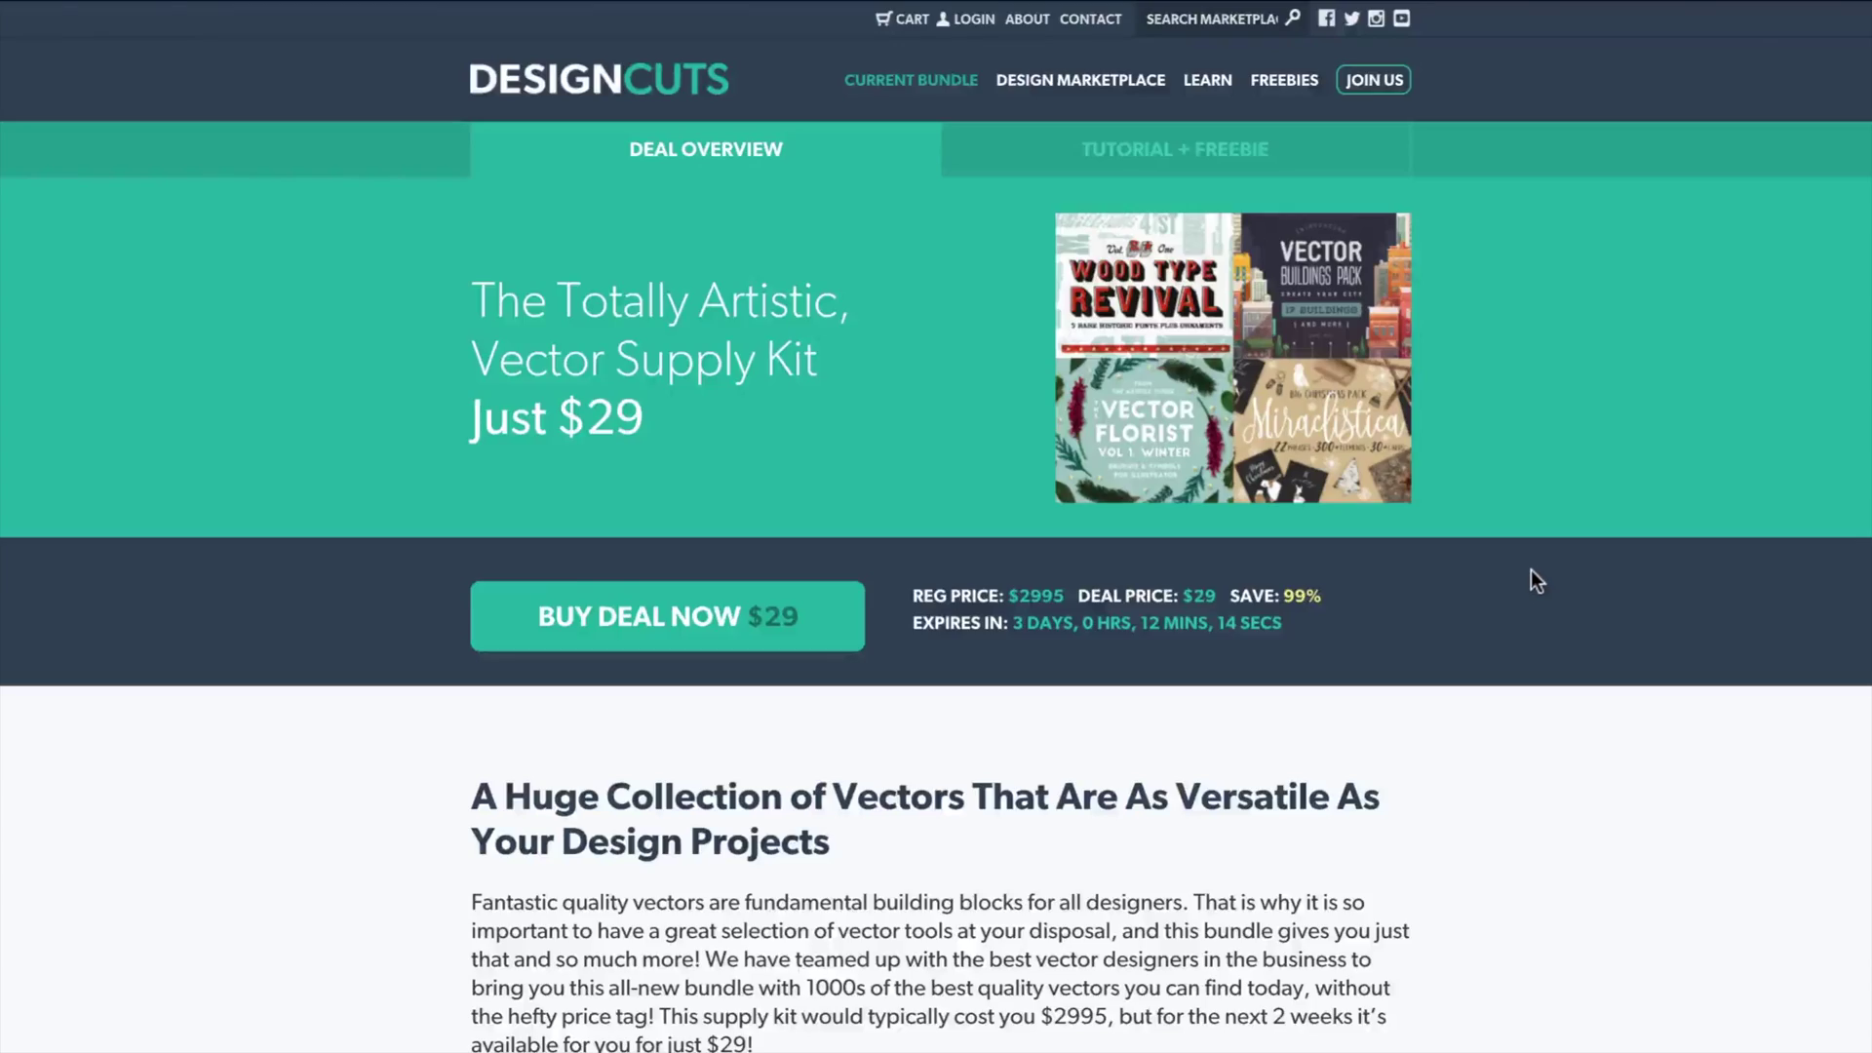
Scroll down through the Design Cuts $29 Vector Supply Kit deal page.
scroll(1530, 582, down, 8)
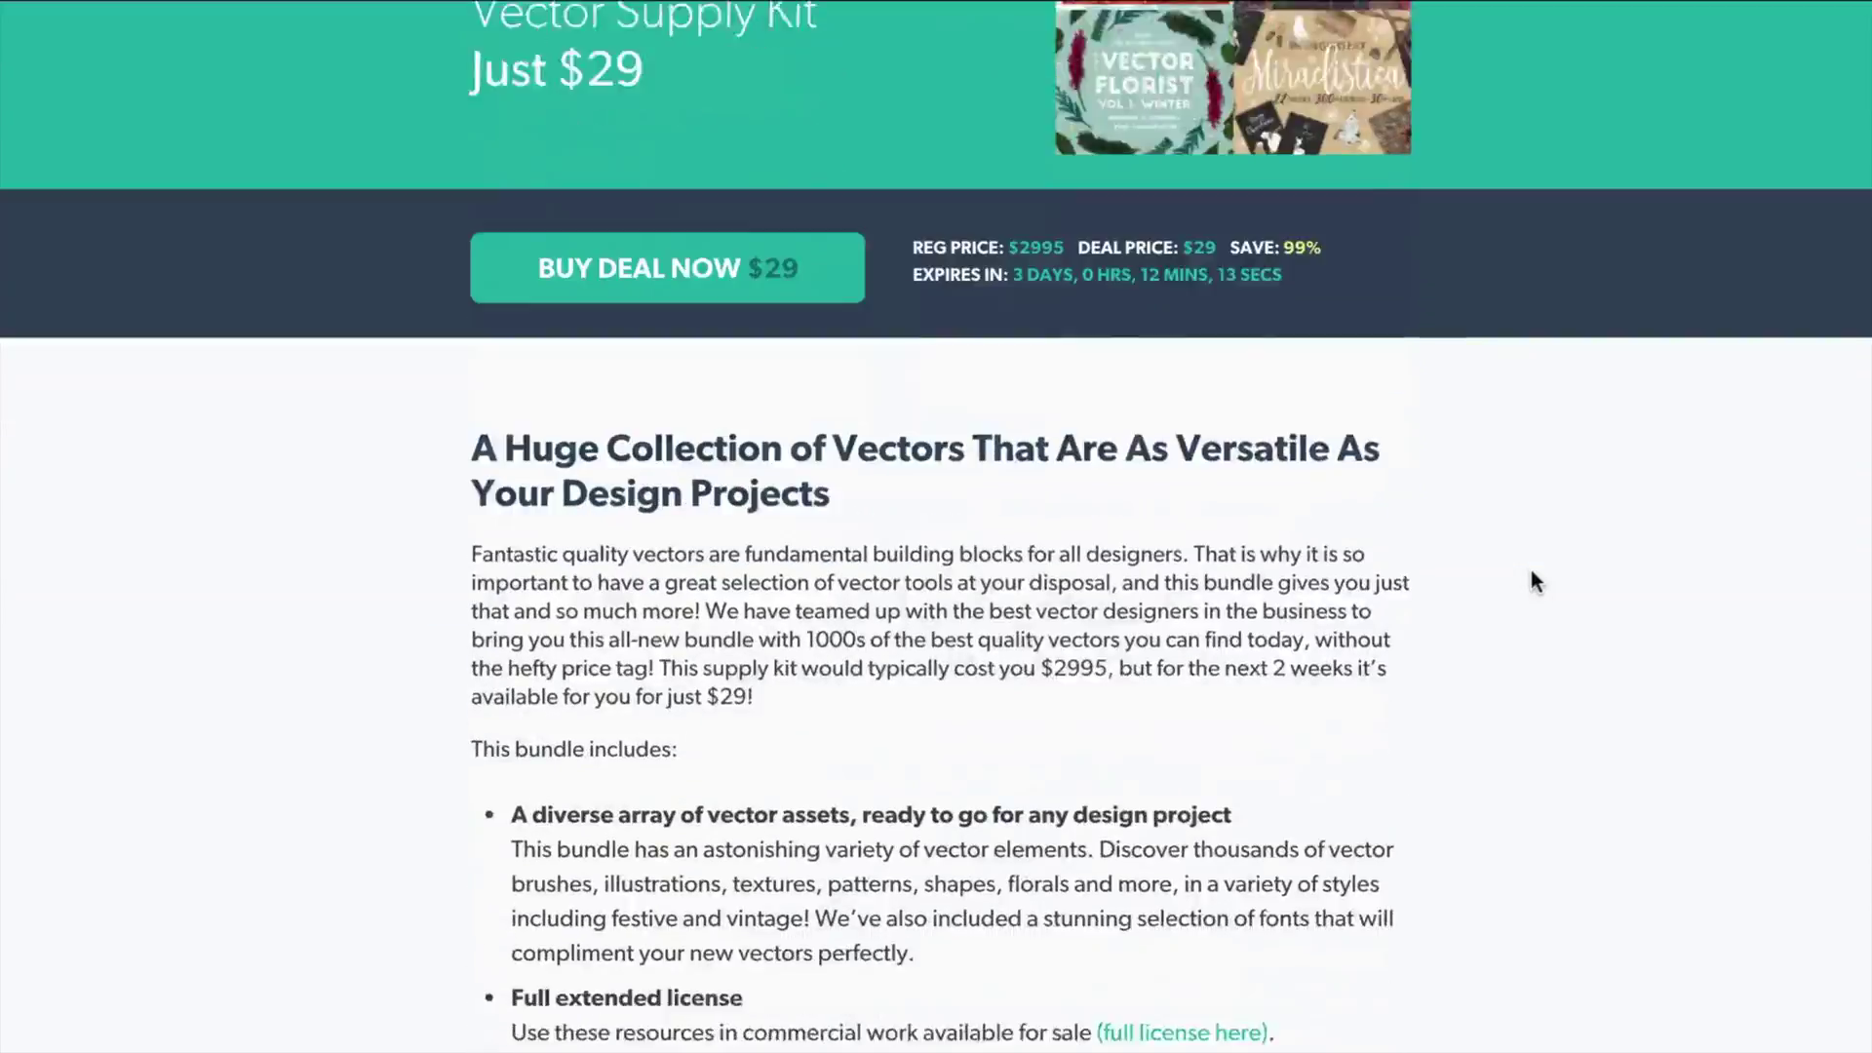
scroll(1530, 573, down, 20)
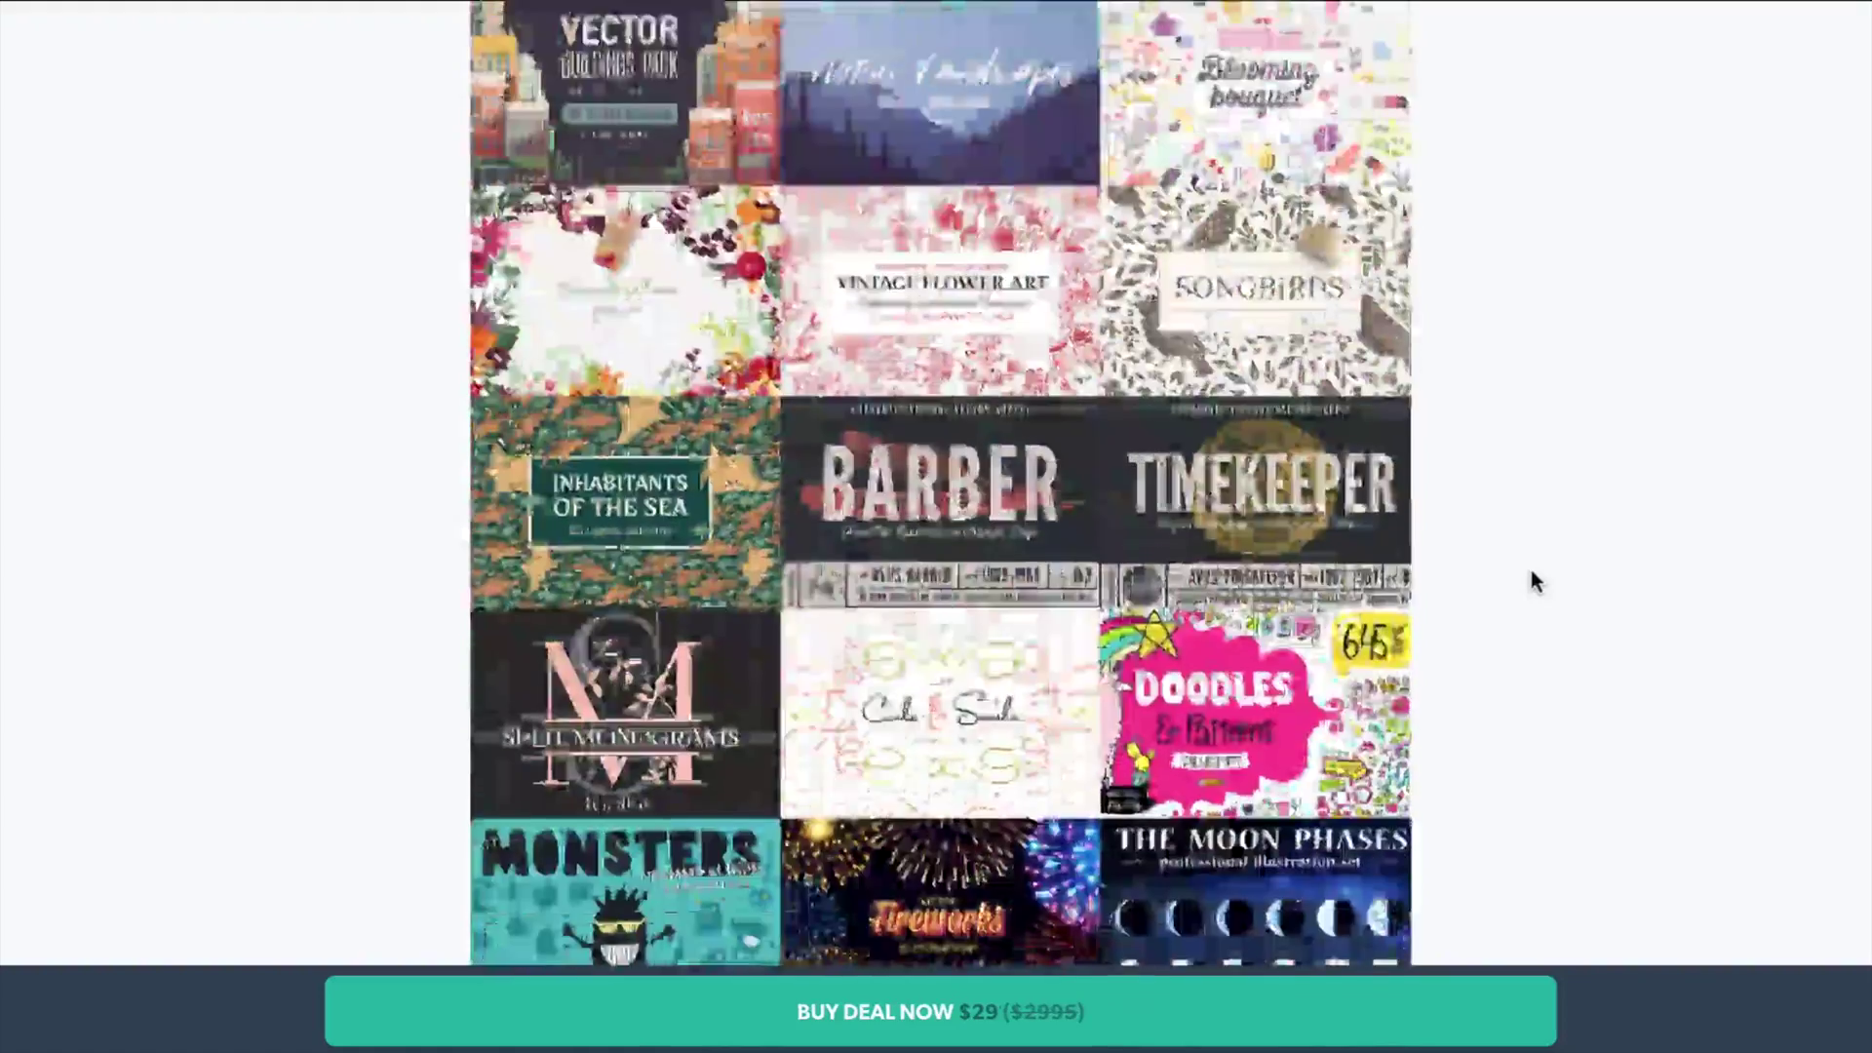
scroll(1532, 581, down, 20)
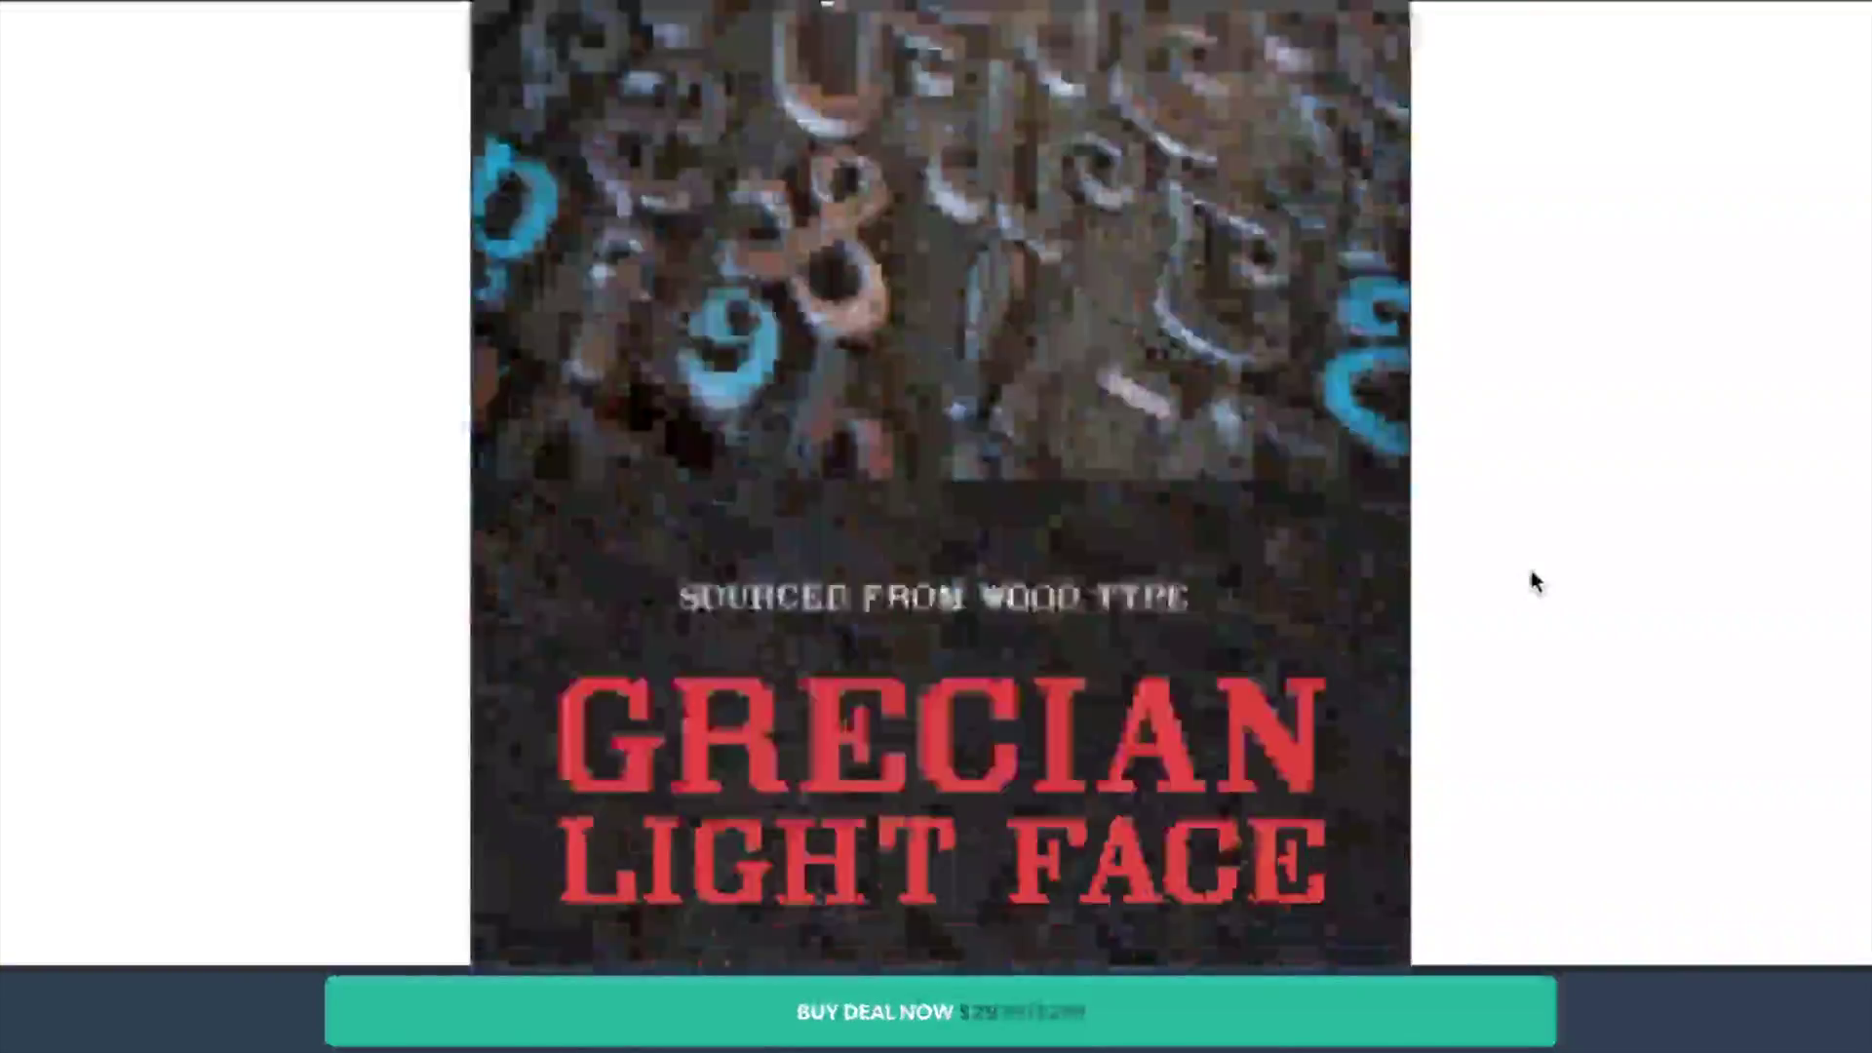
scroll(1533, 581, down, 20)
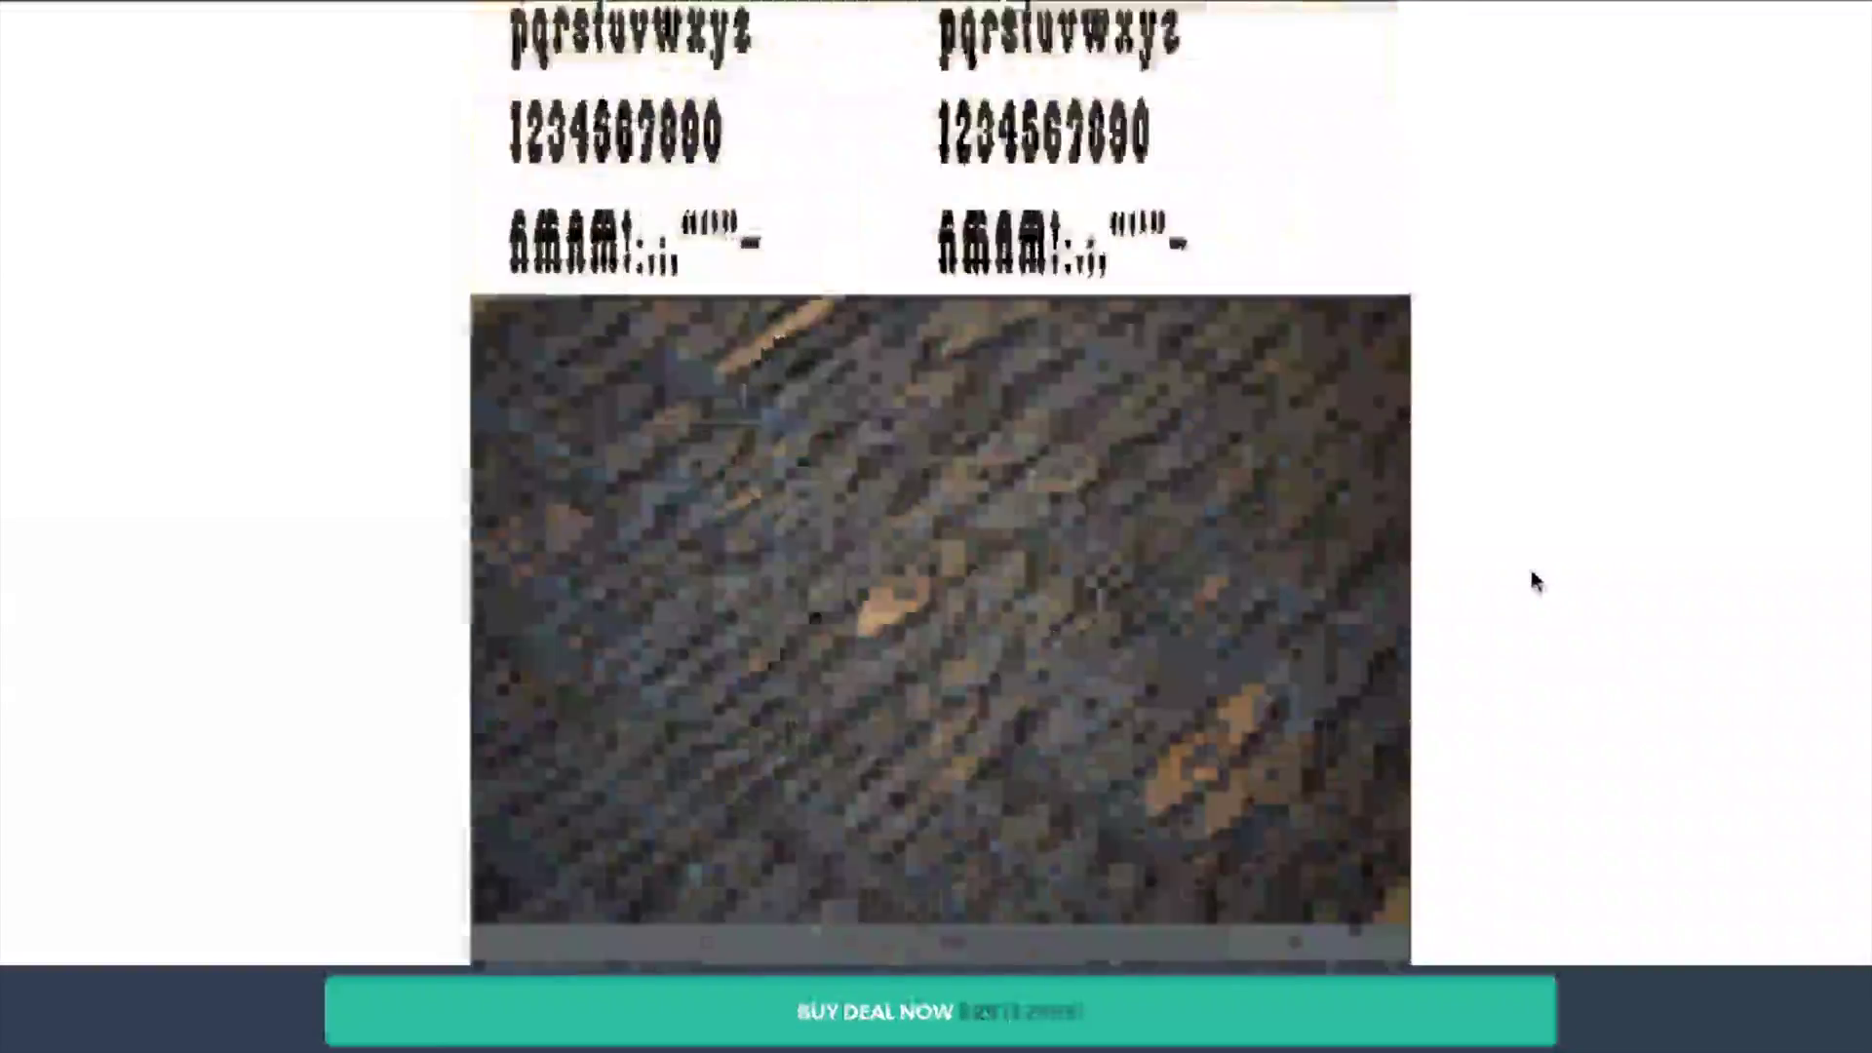
scroll(1533, 581, down, 20)
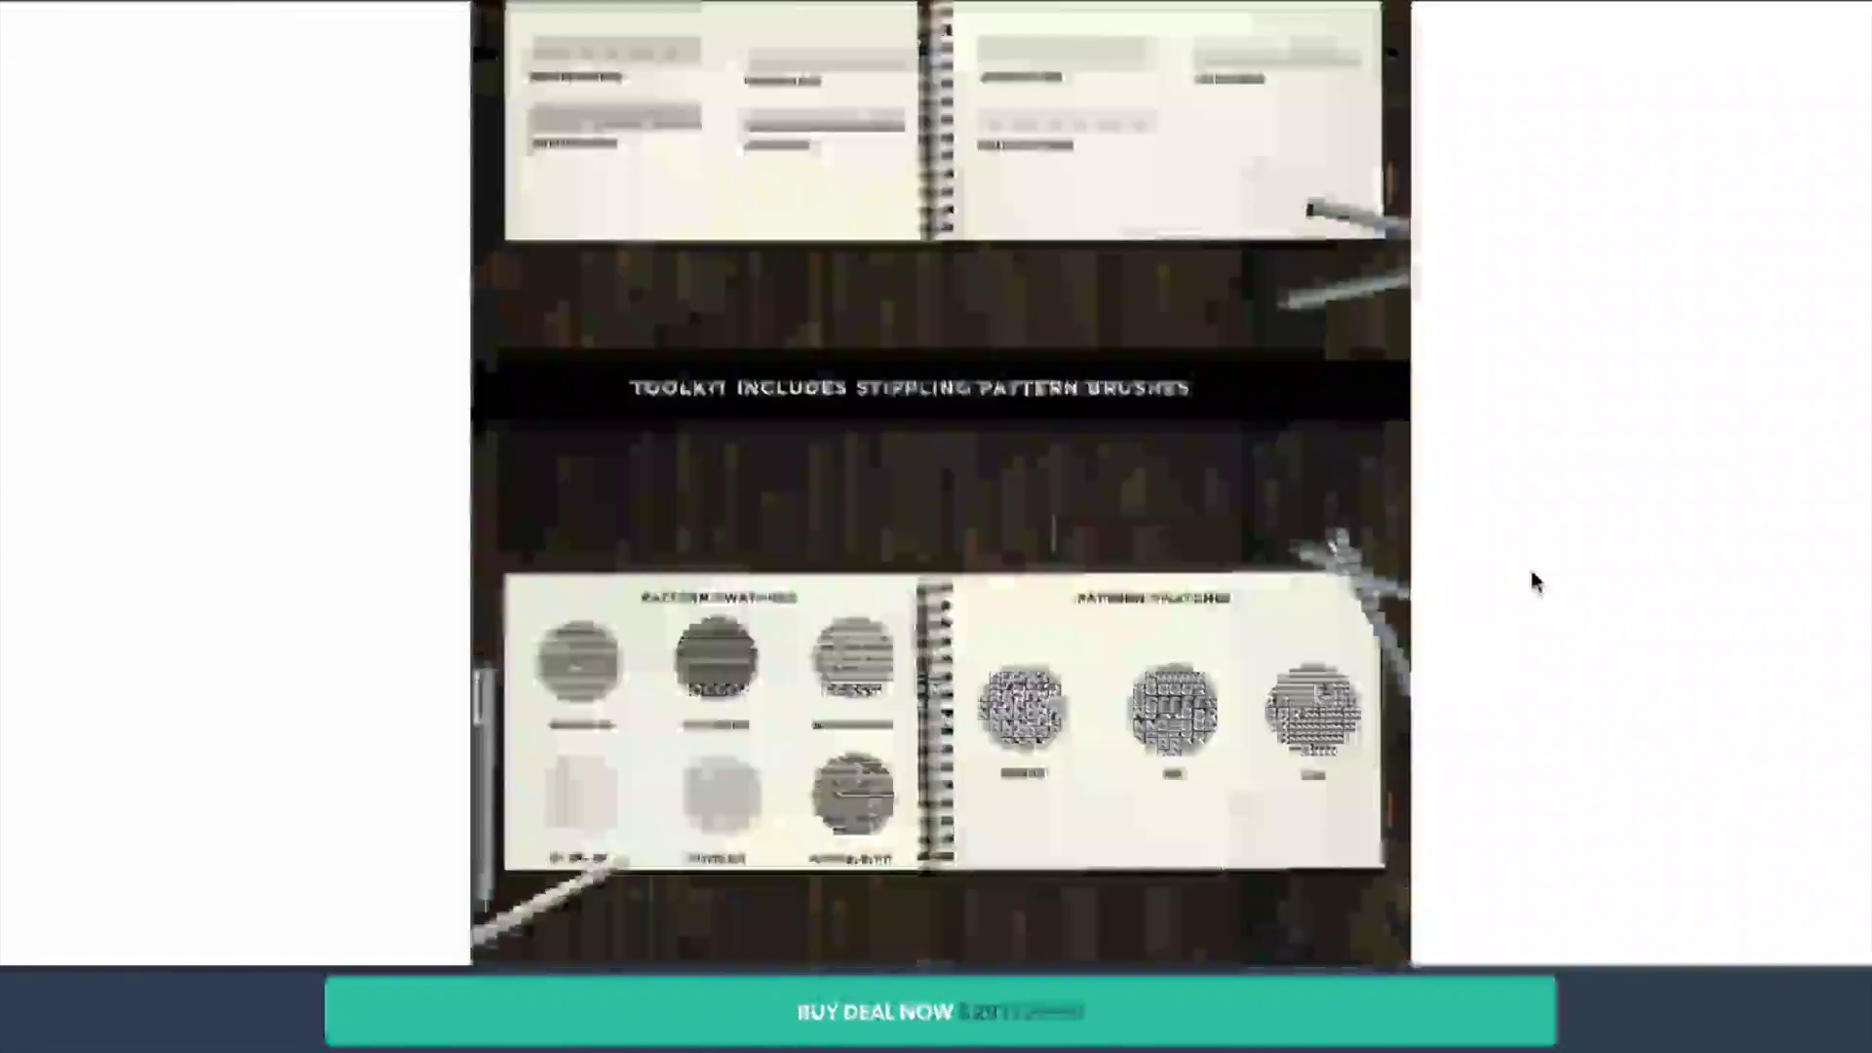
scroll(1533, 581, down, 20)
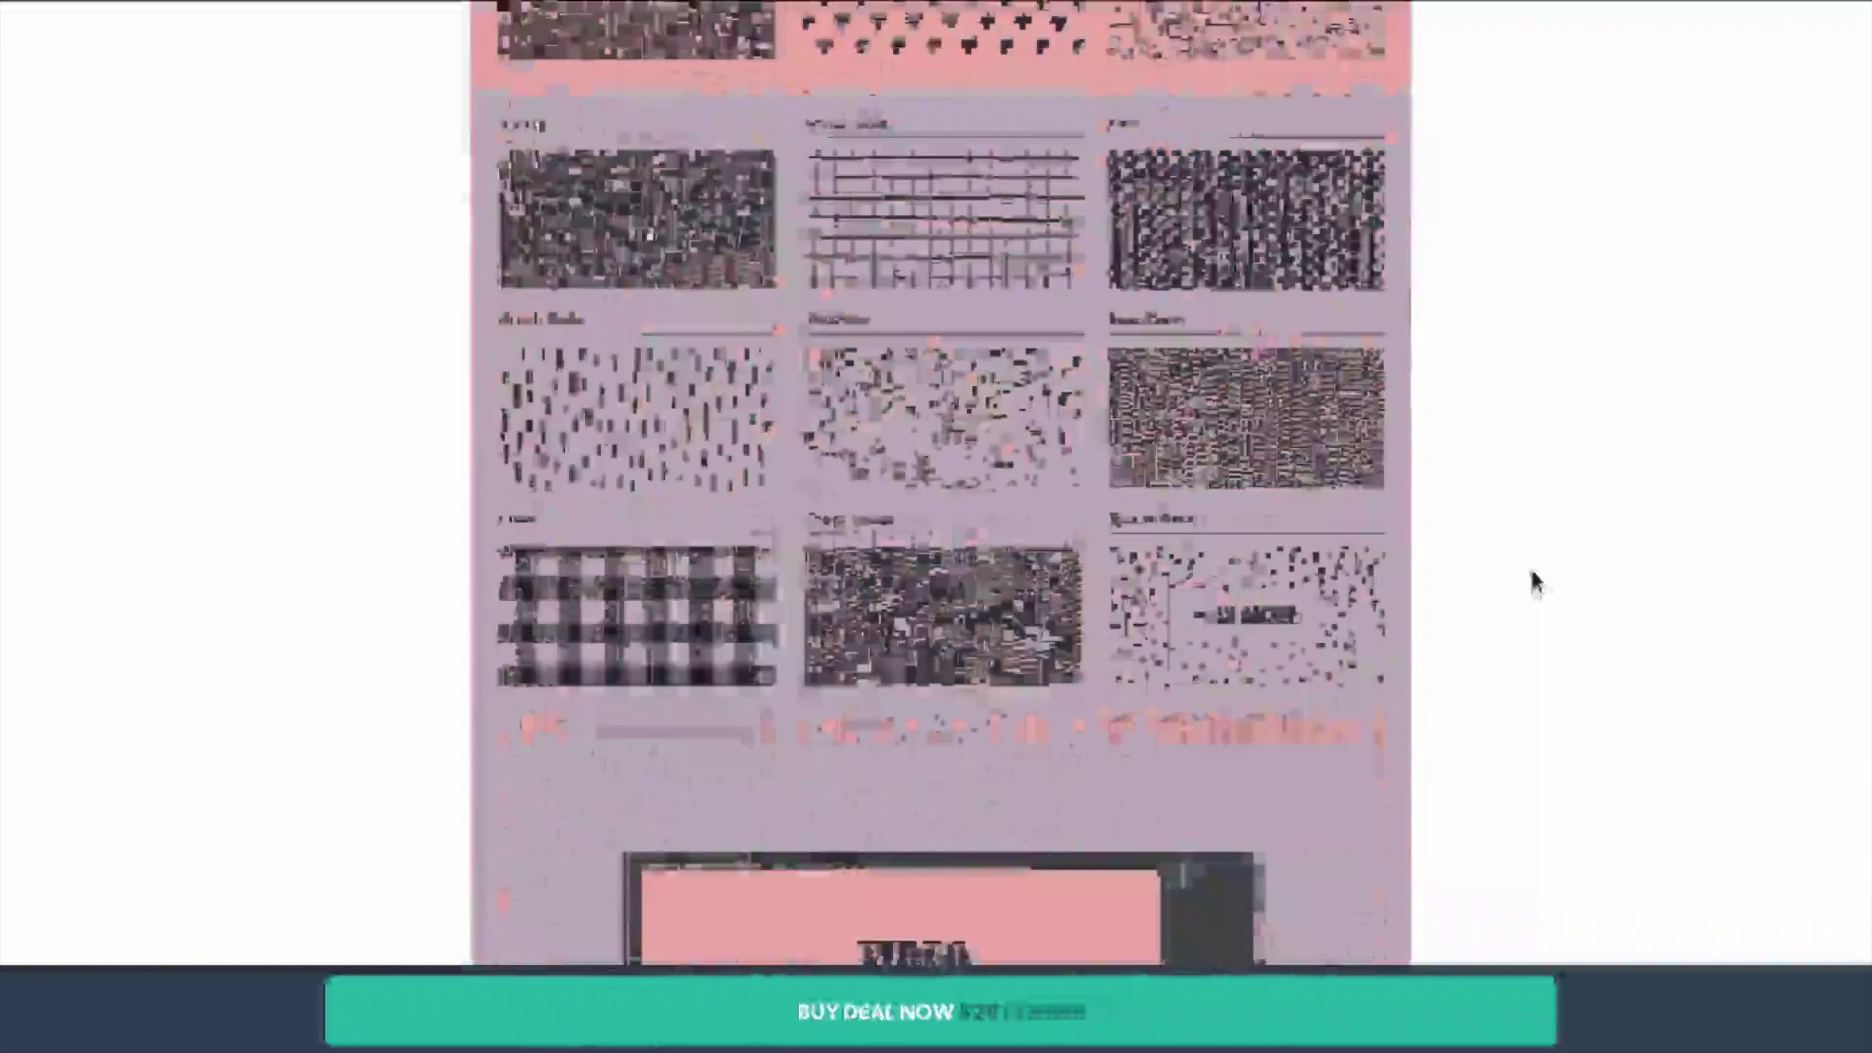
scroll(1532, 581, down, 20)
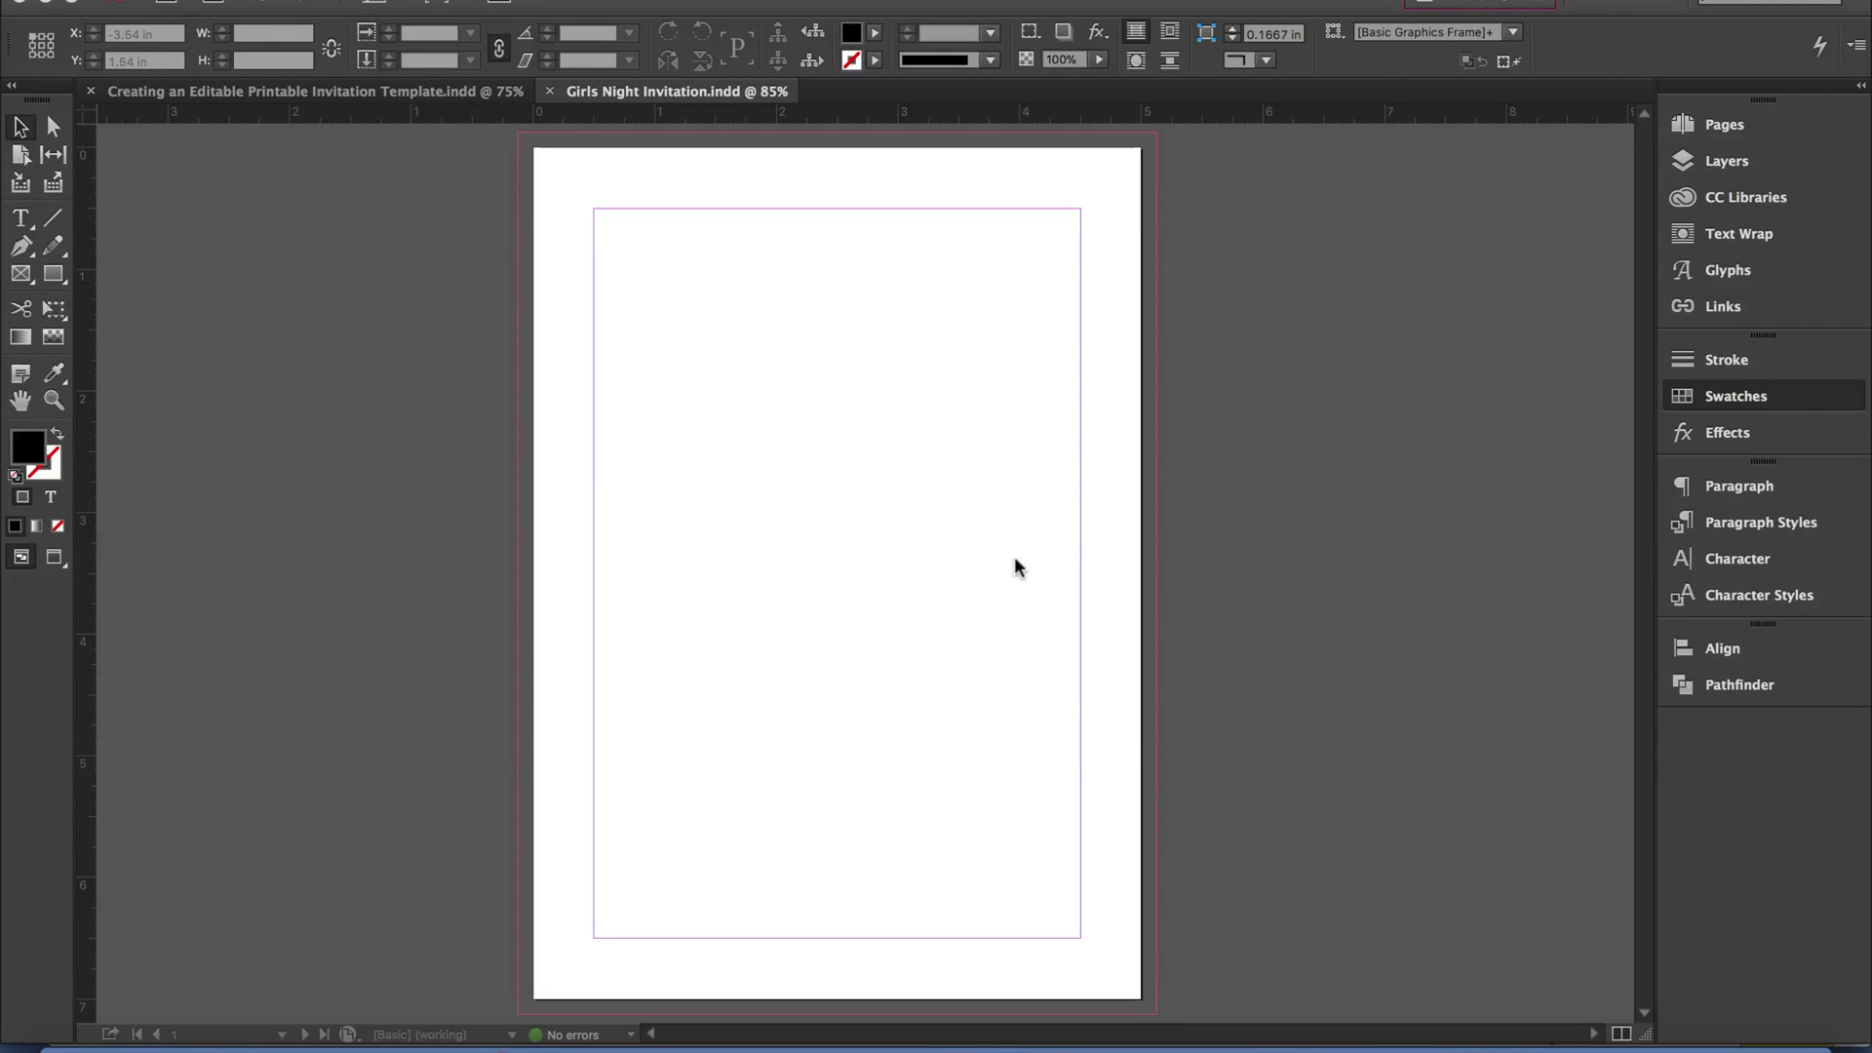
Bring up Illustrator and look over the Flags.eps artwork.
click(1053, 1047)
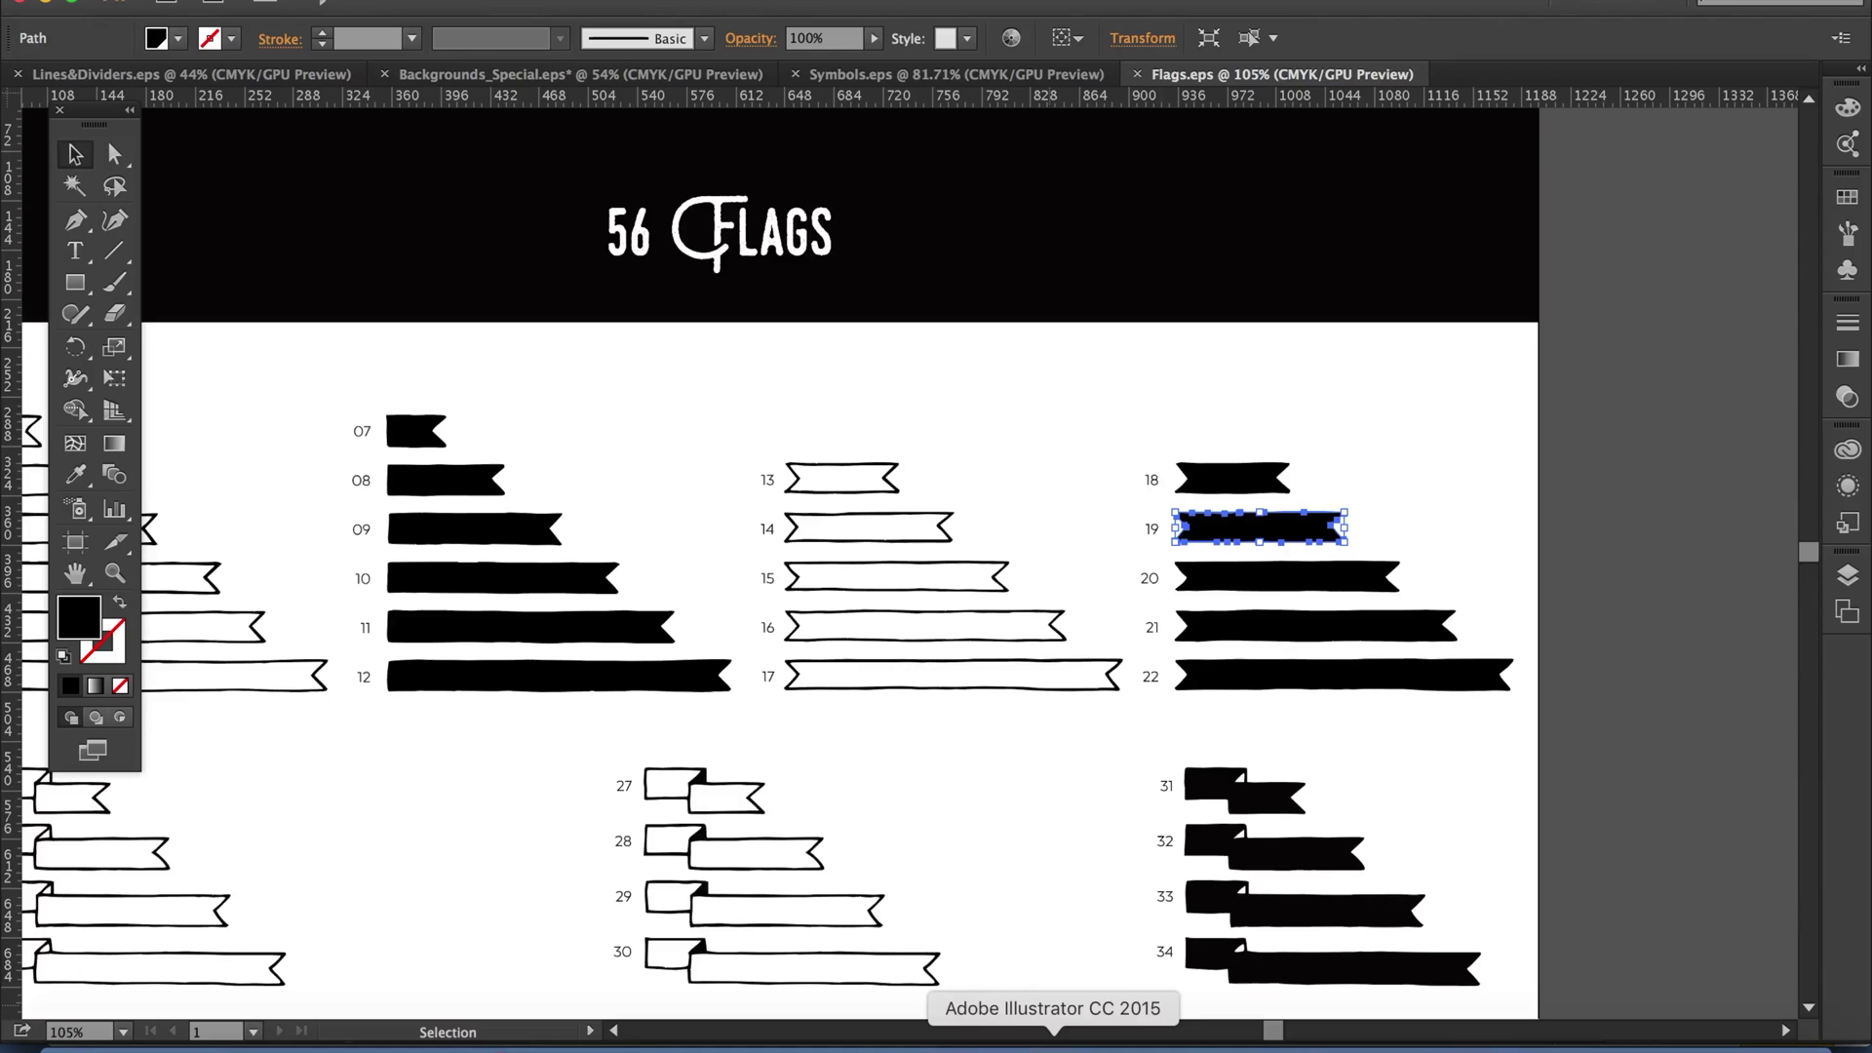
scroll(1128, 676, down, 4)
scroll(1128, 677, left, 5)
scroll(1128, 677, up, 5)
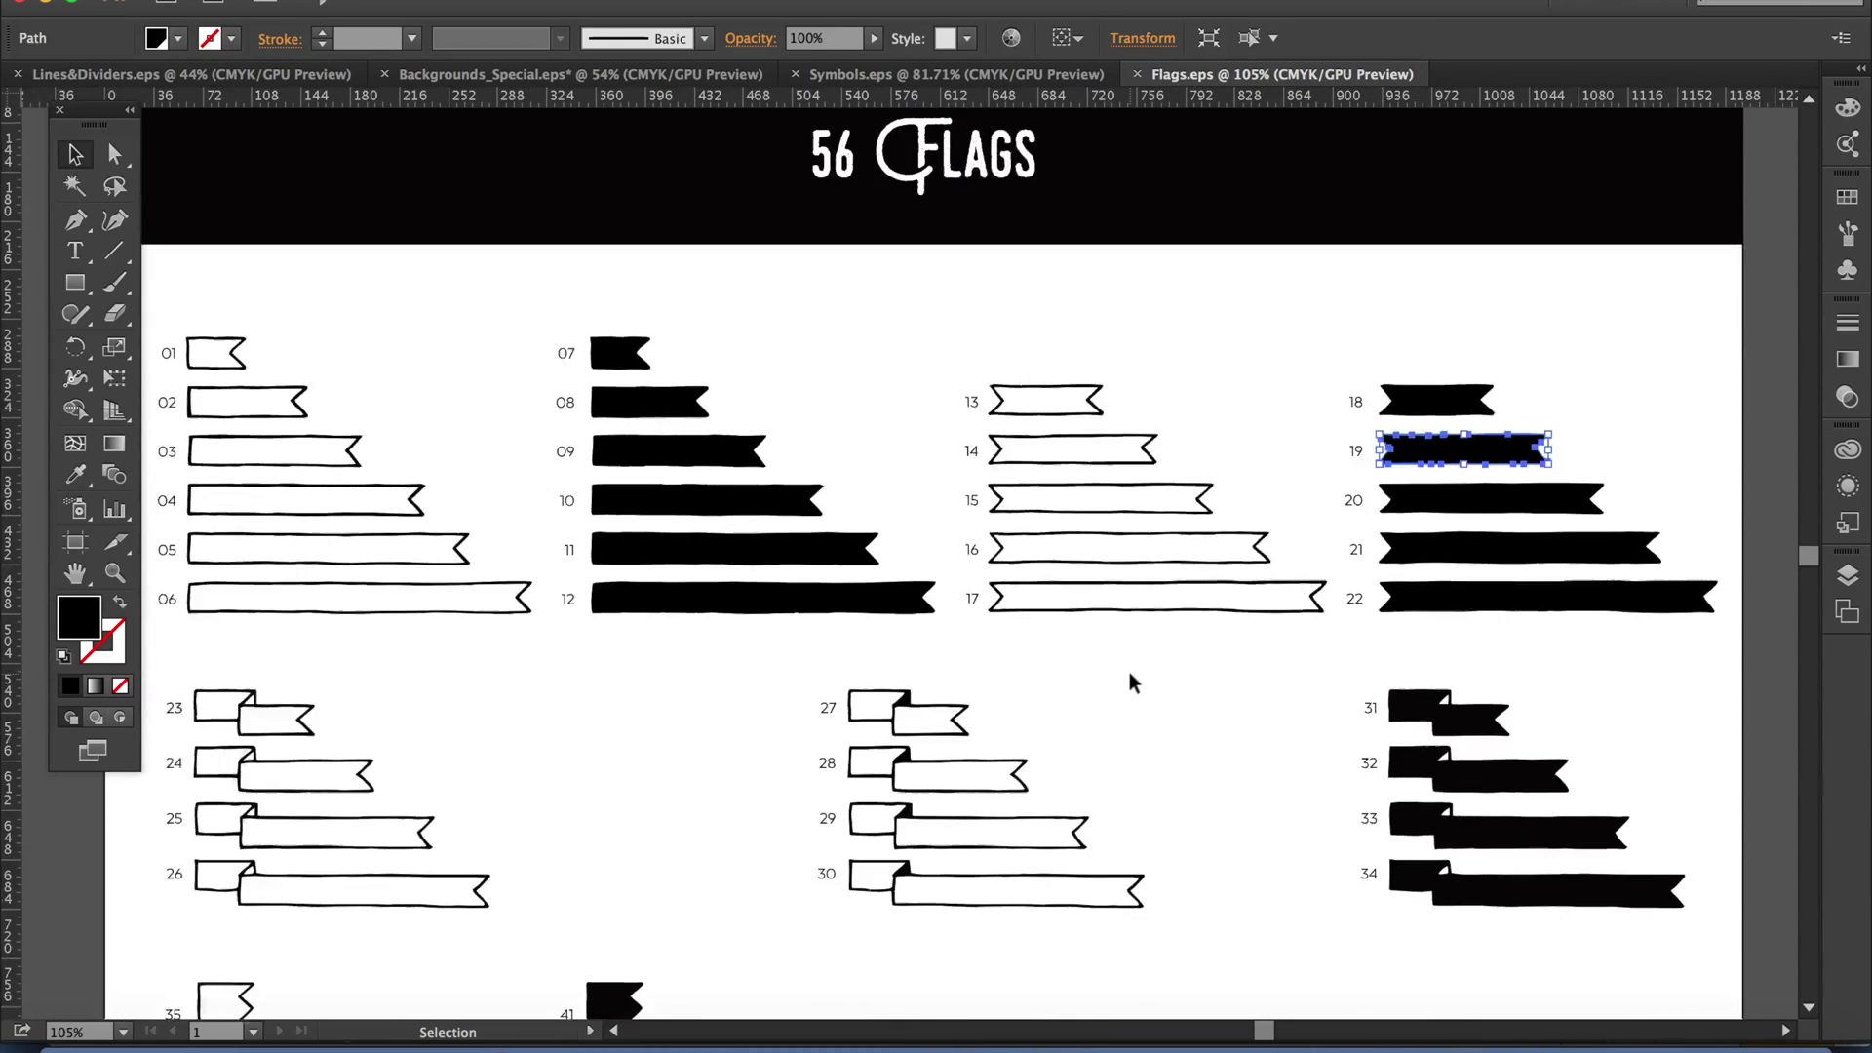
Flip through Symbols, Backgrounds_Special and Lines&Dividers artwork, ending back on Flags.eps.
click(951, 76)
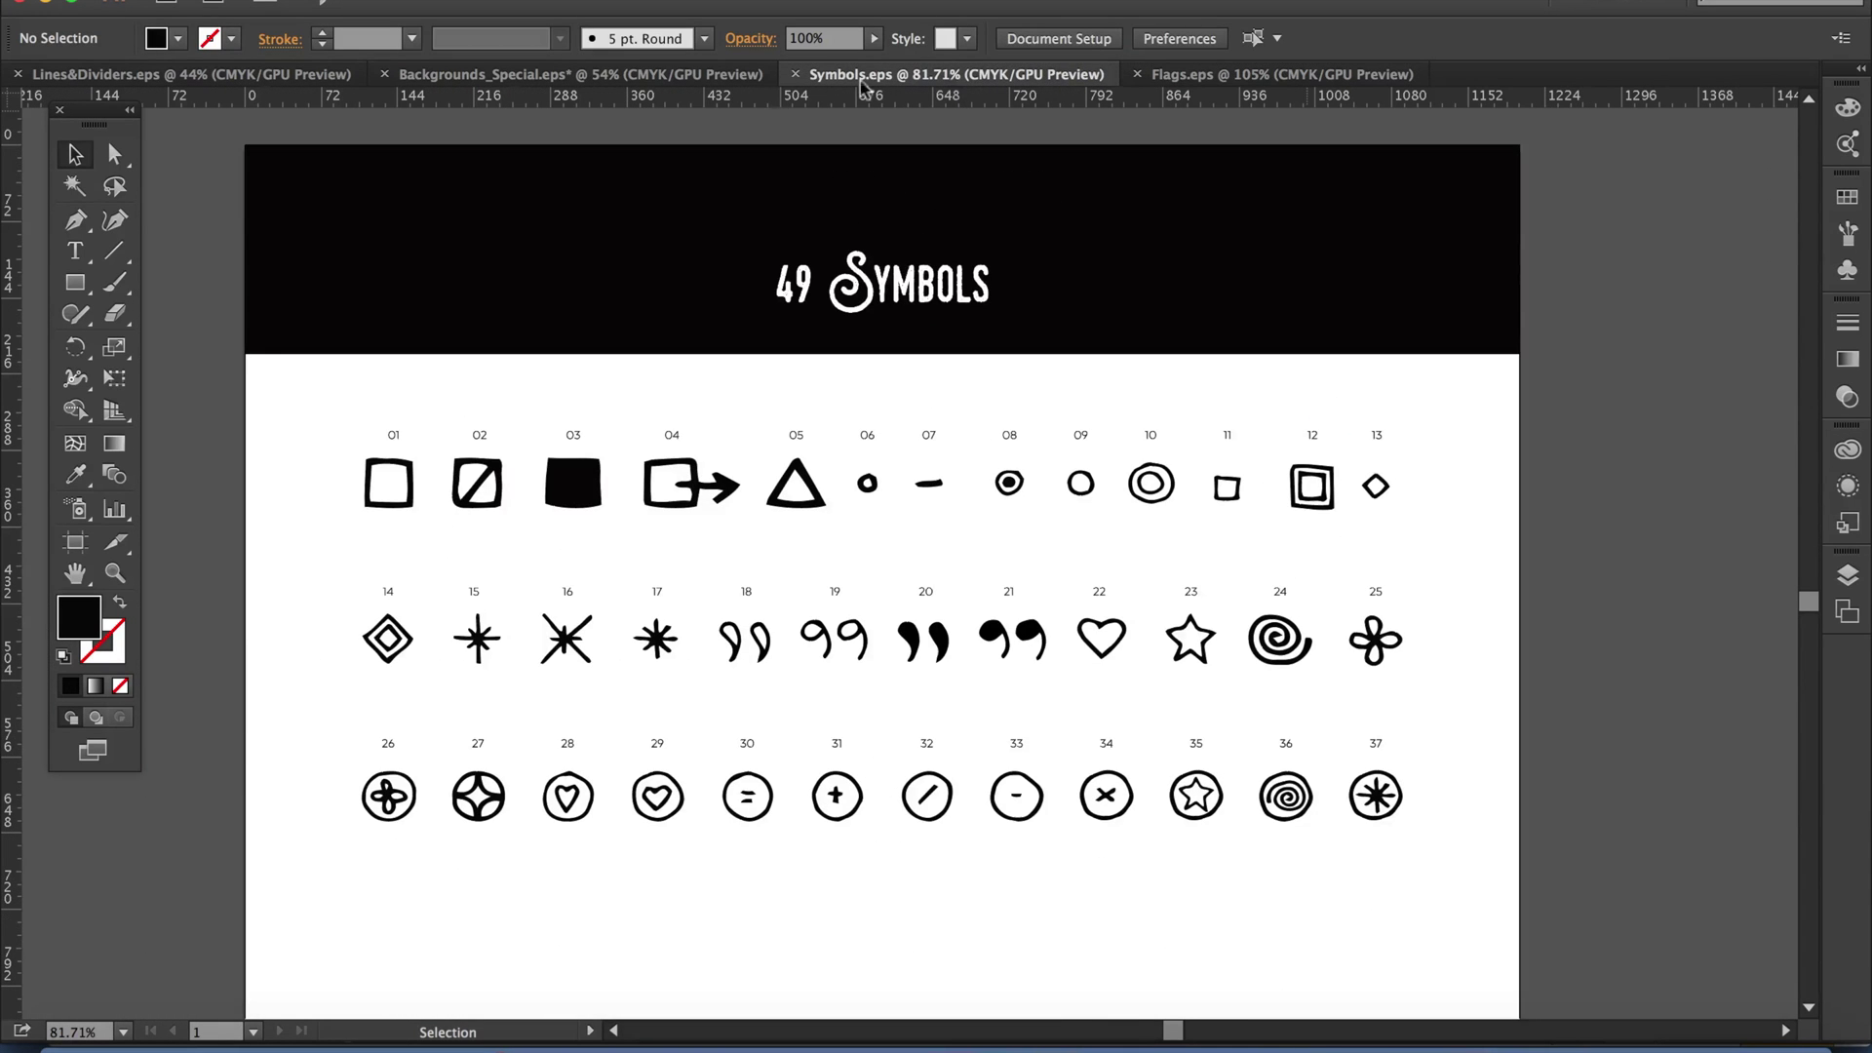
click(666, 78)
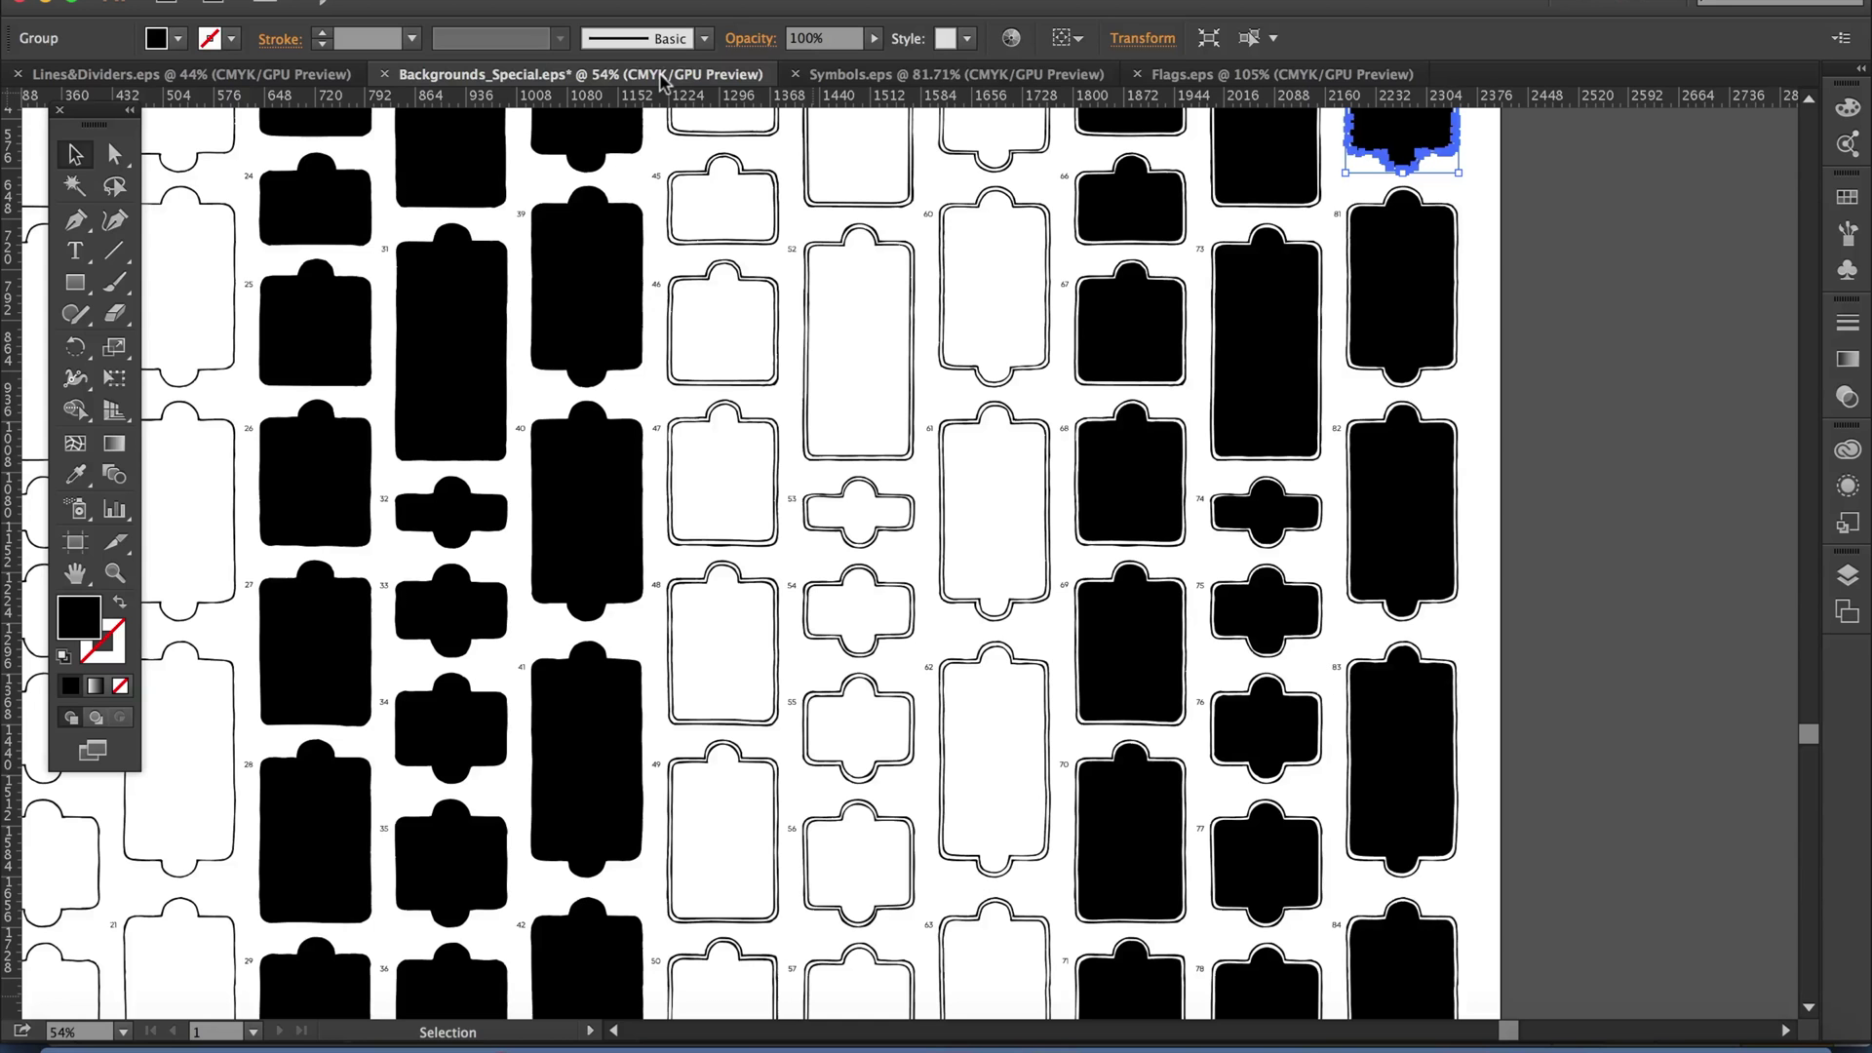
click(252, 82)
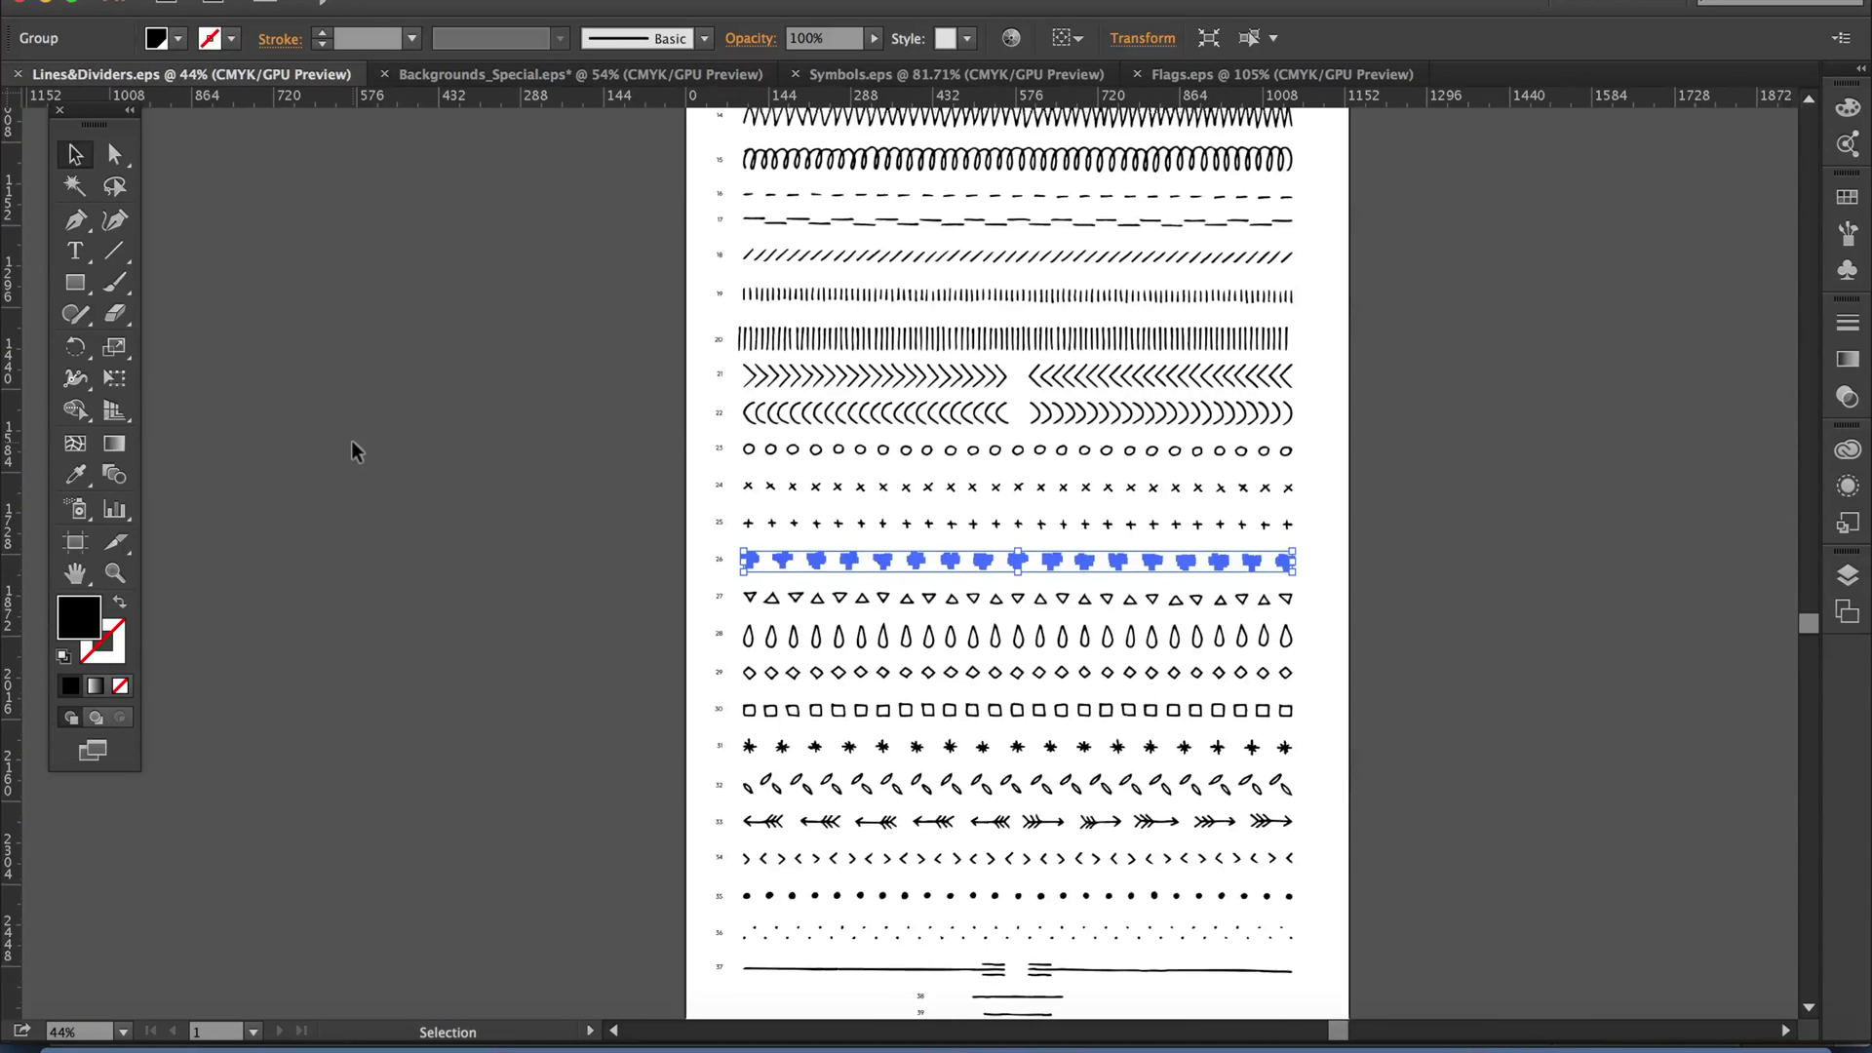
scroll(356, 450, up, 3)
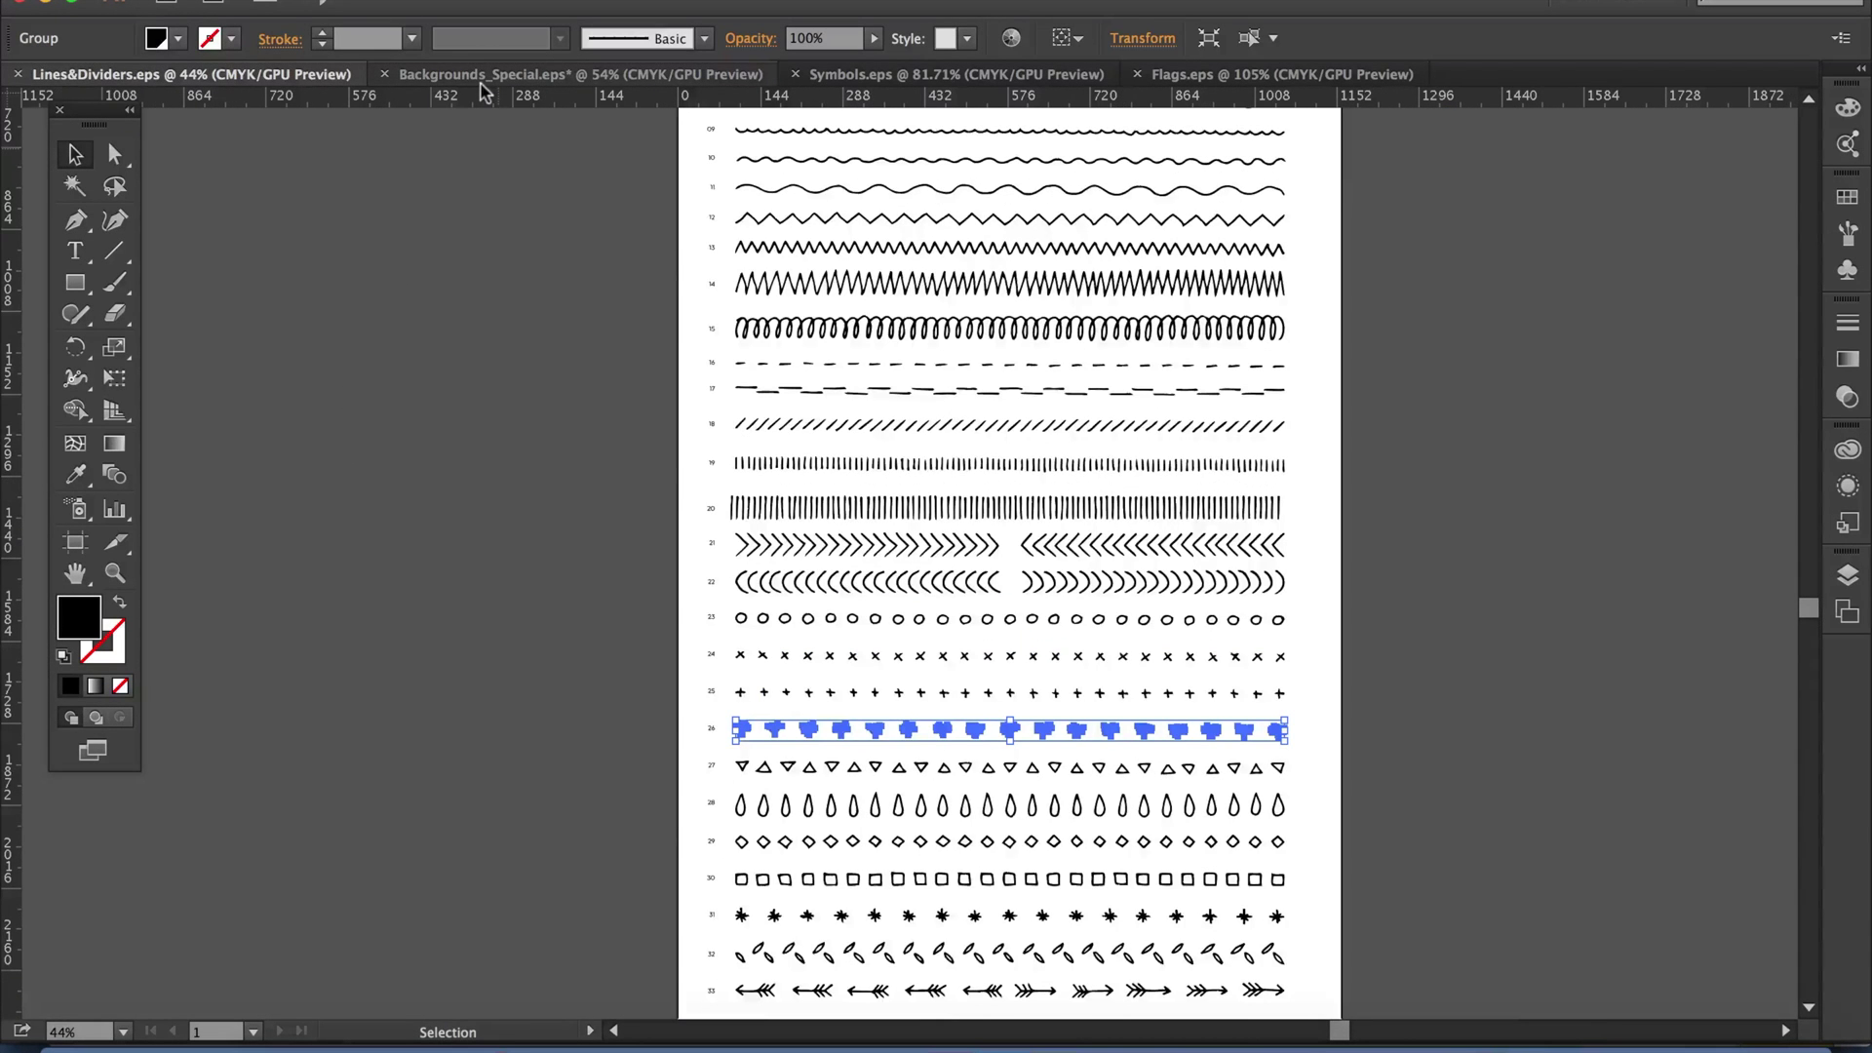
click(482, 78)
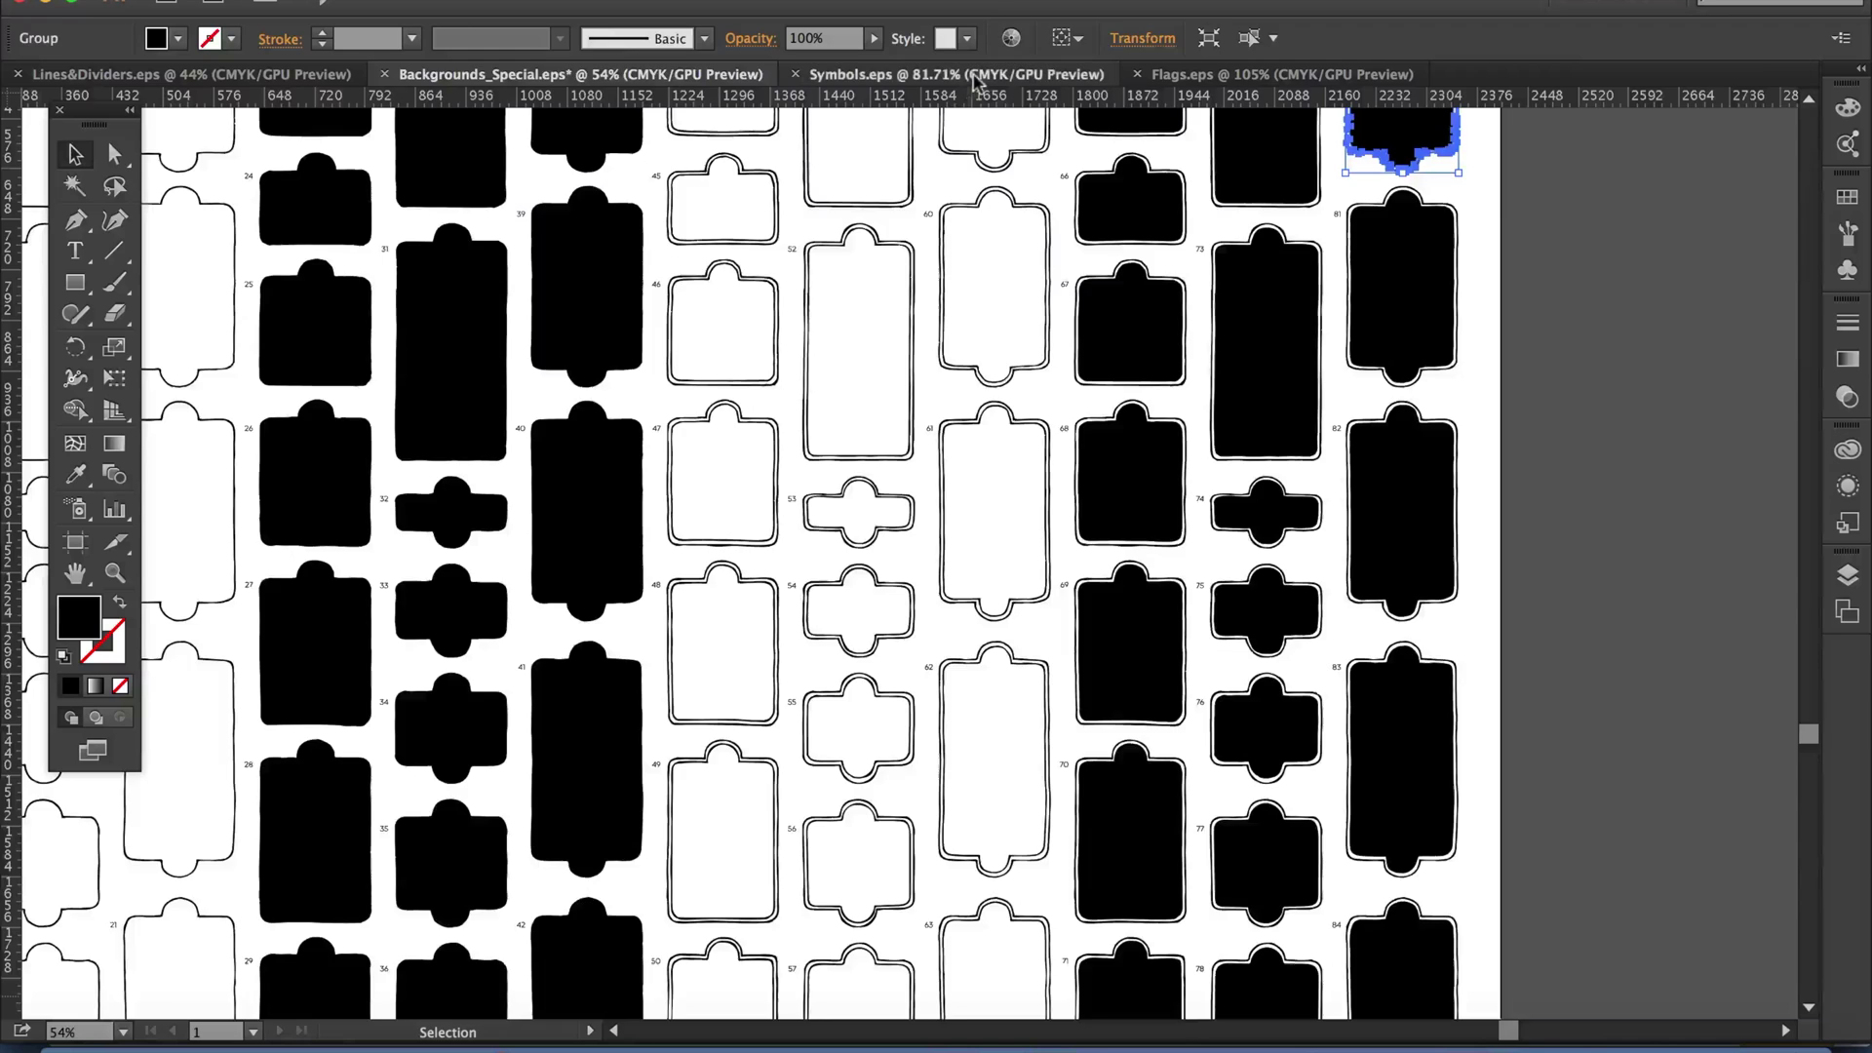
click(975, 78)
click(1282, 77)
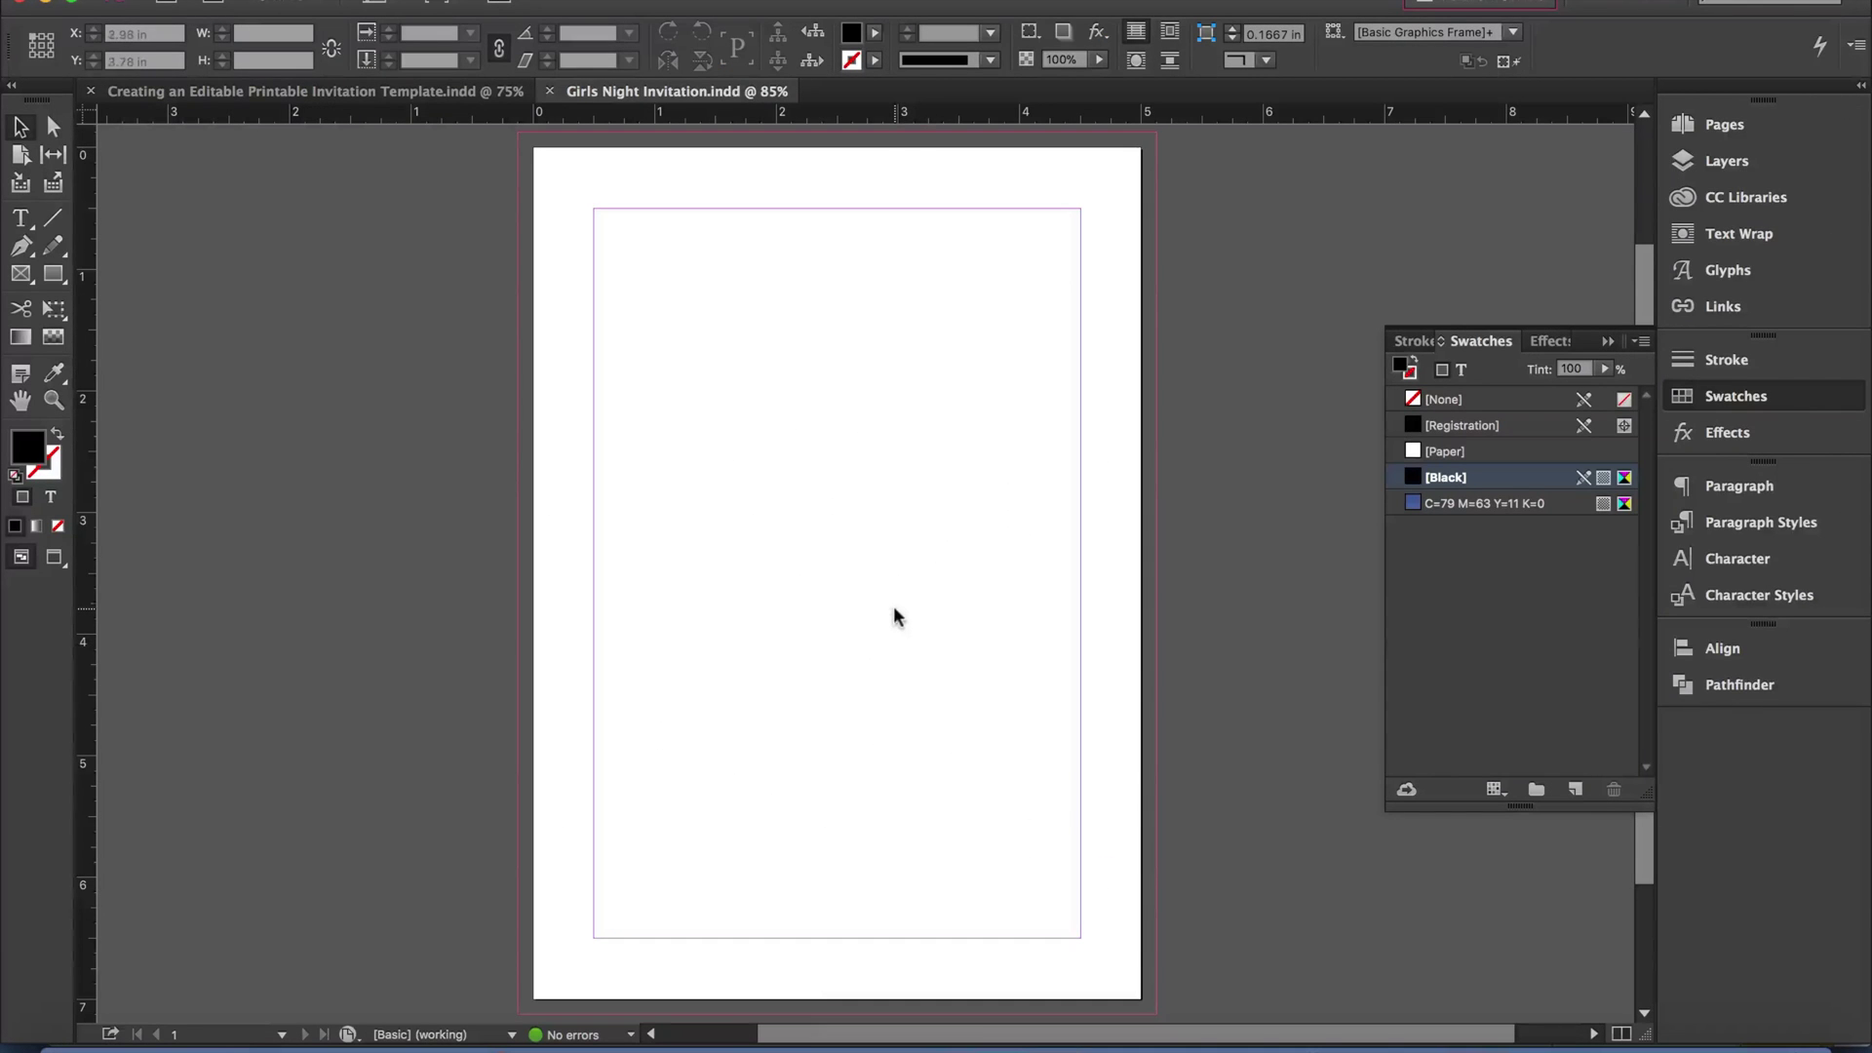
scroll(898, 618, down, 1)
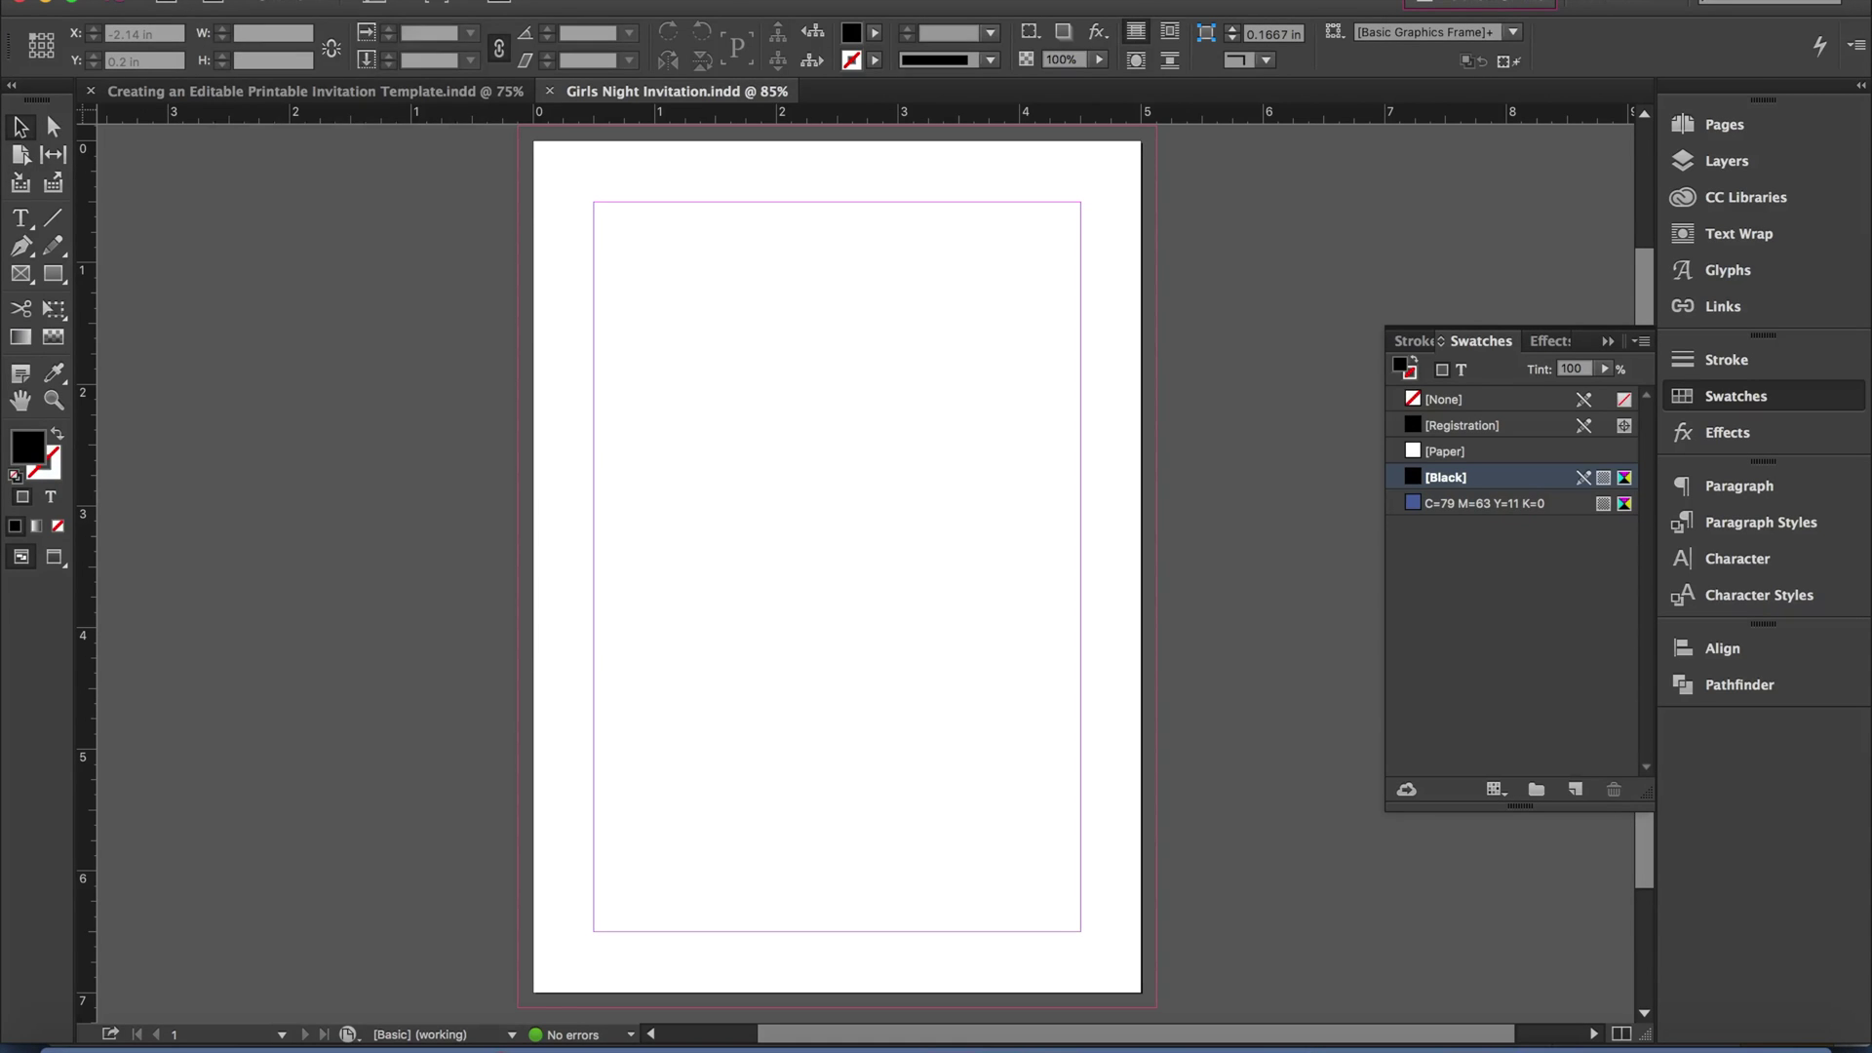
Check the page width in the New Document settings, then cancel without creating one.
click(209, 0)
mouse_move(292, 0)
click(565, 3)
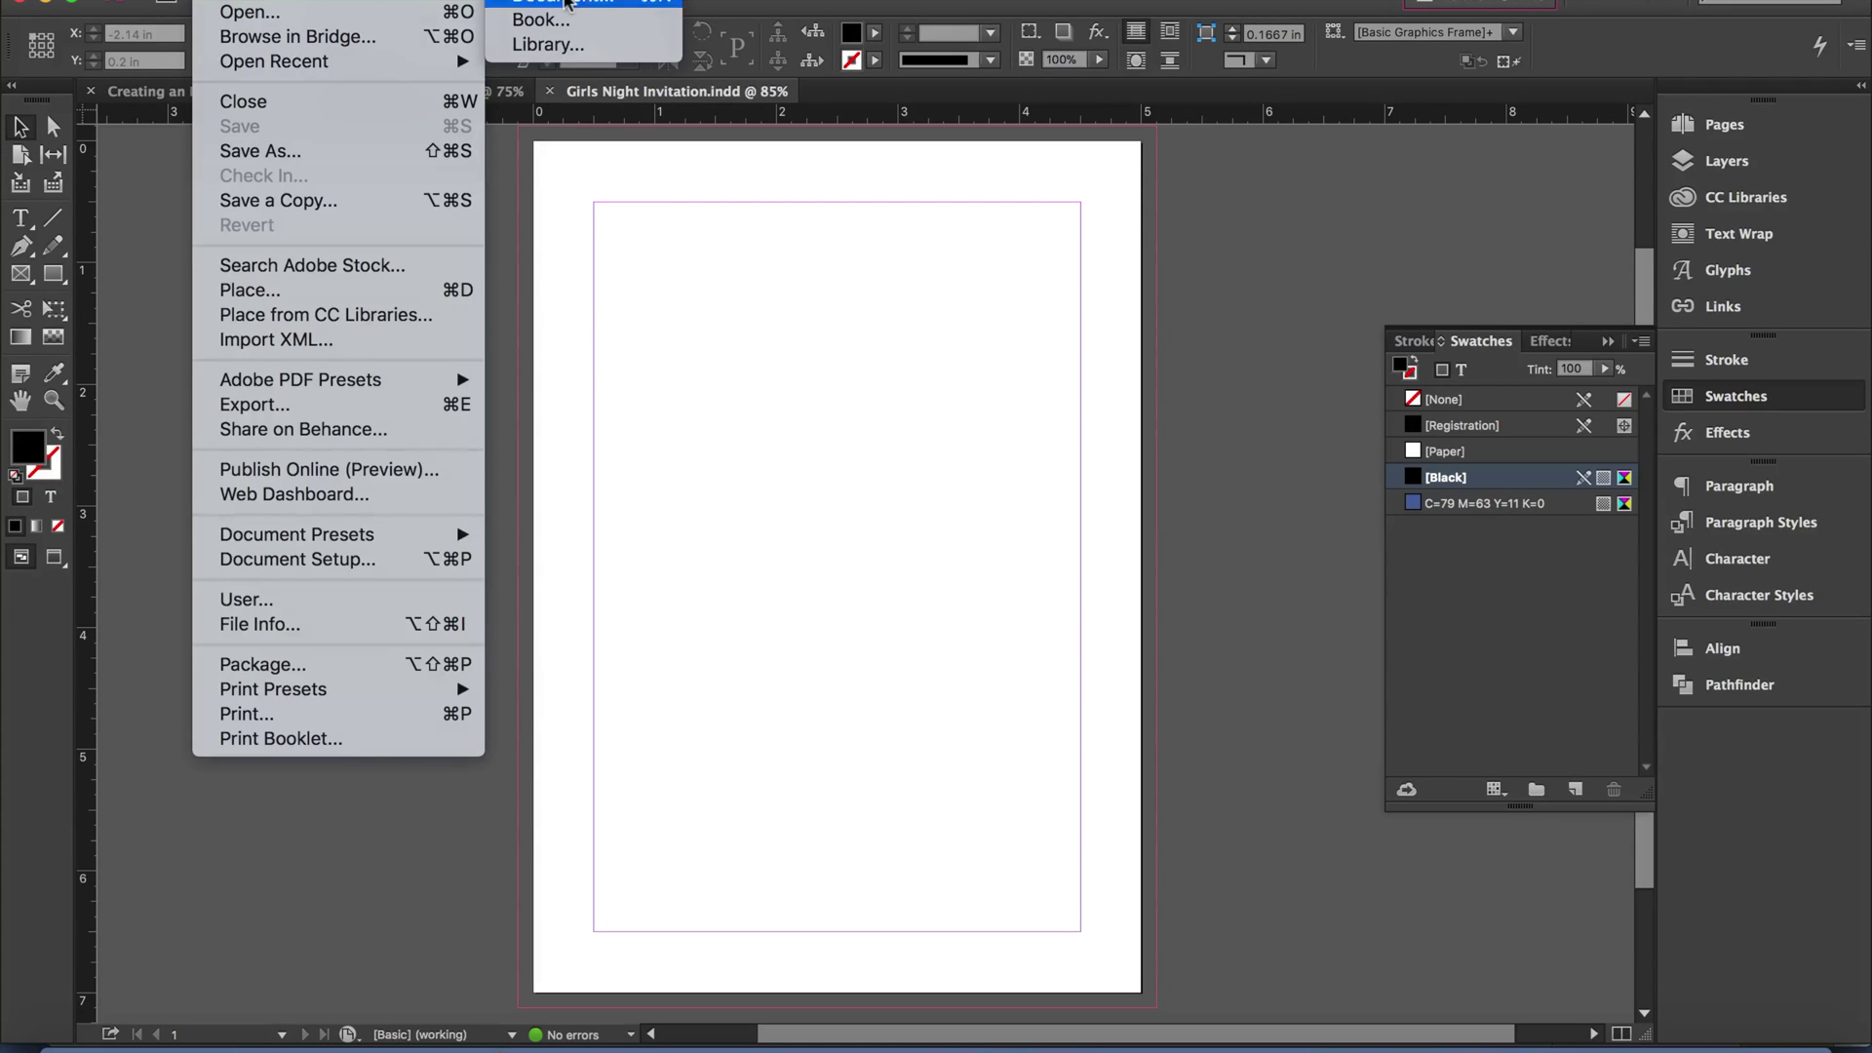
click(838, 458)
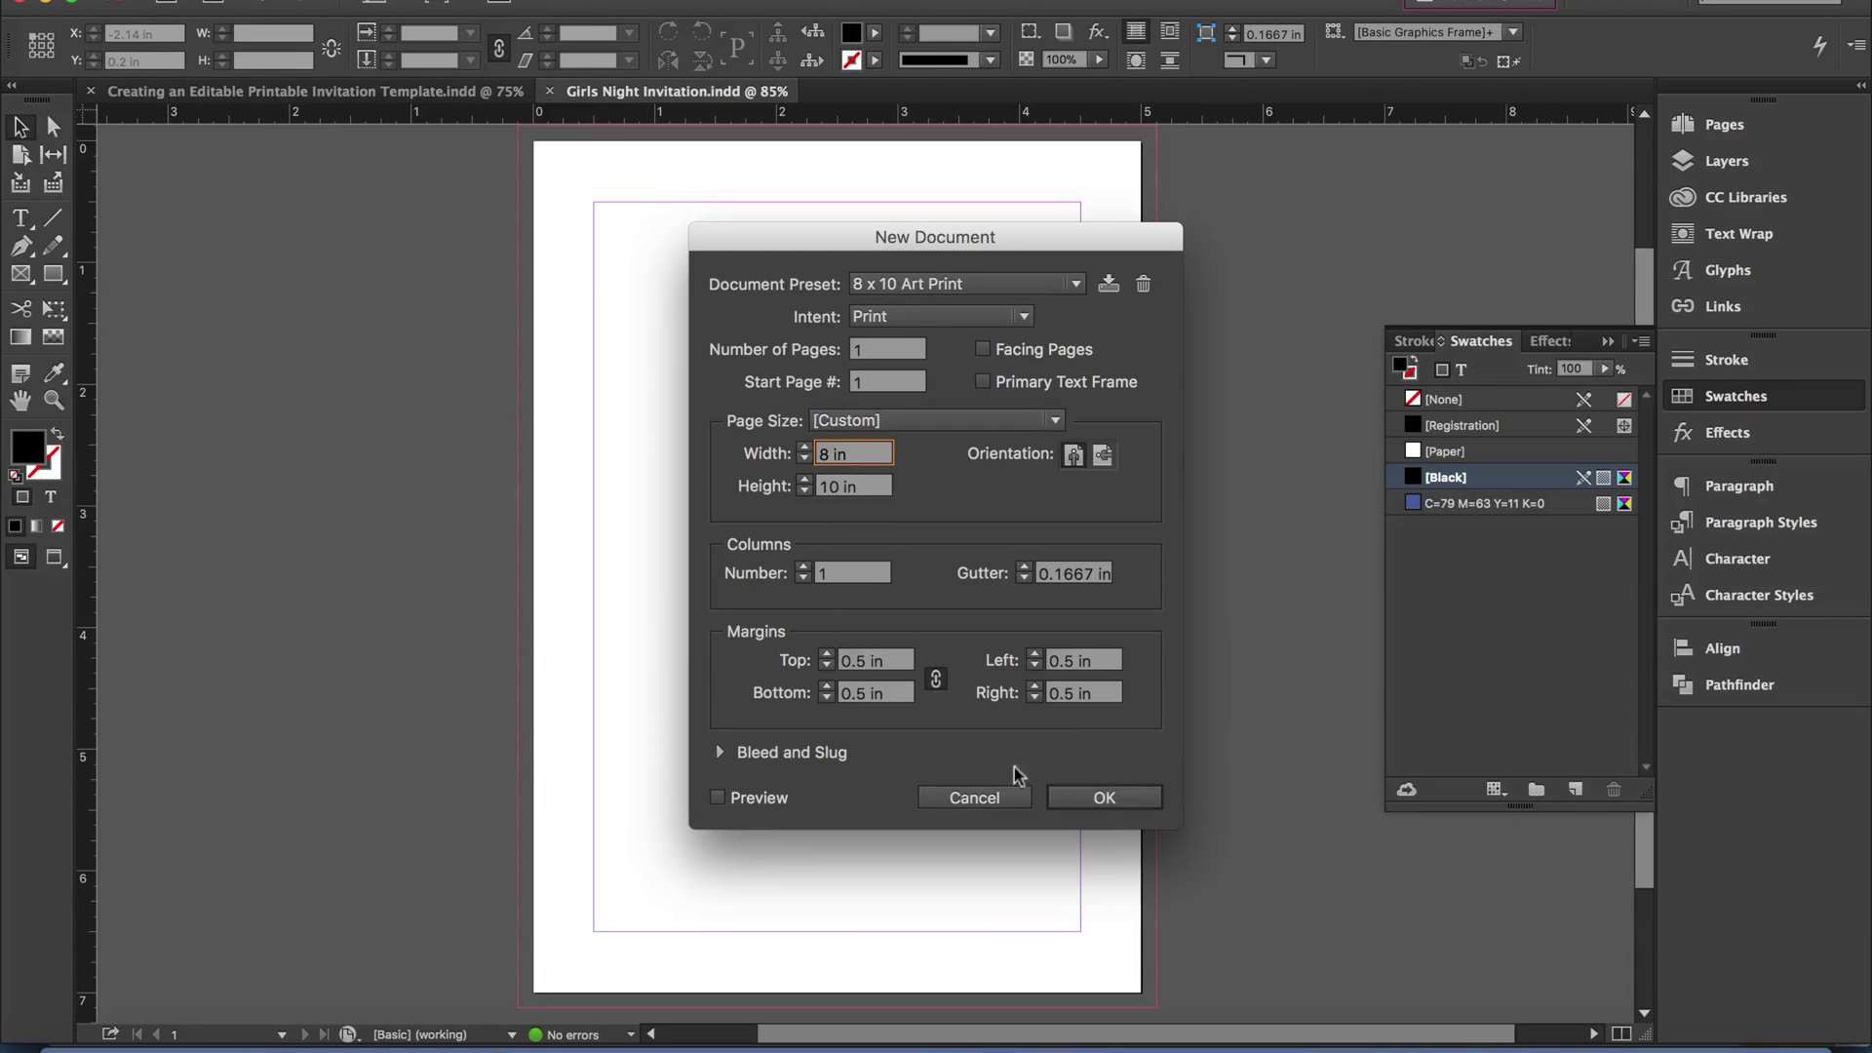
click(991, 800)
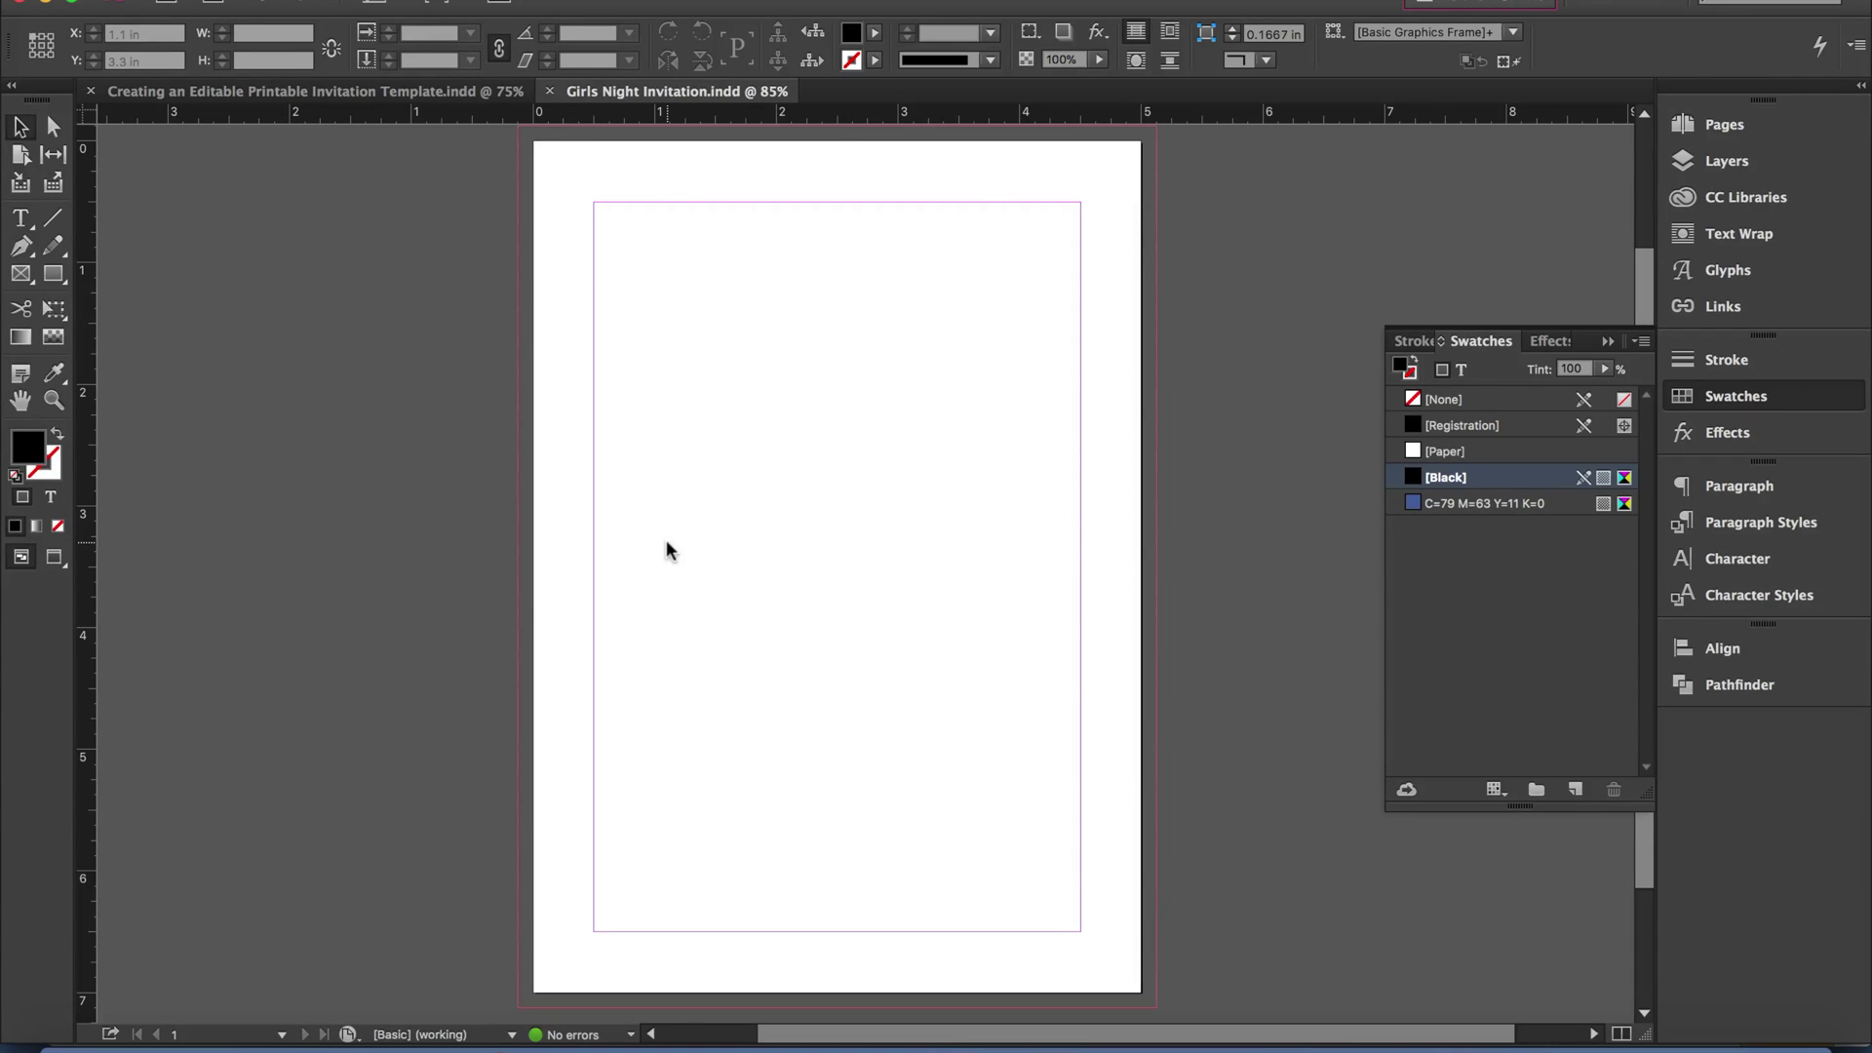
Draw a rectangle across the page's middle and fill it with C=79 M=63 Y=11 K=0 blue.
click(53, 274)
drag(519, 244, 1157, 914)
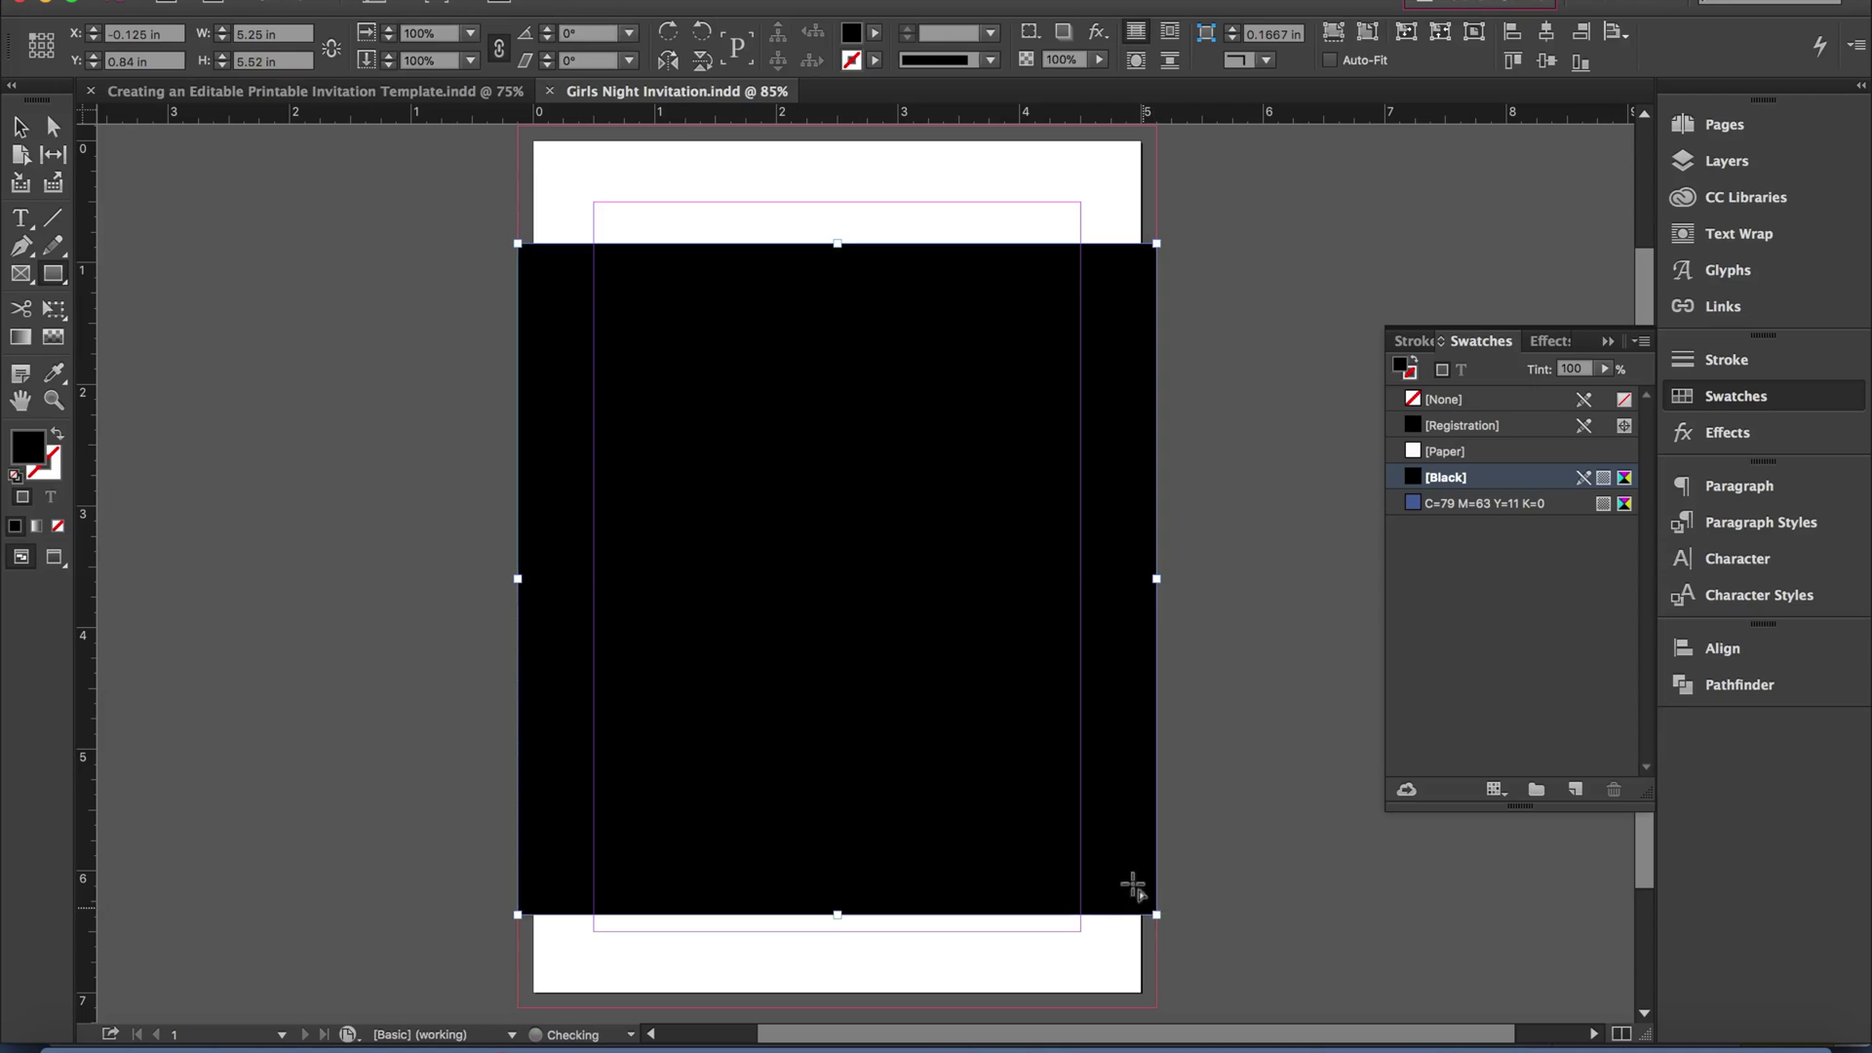
click(1433, 504)
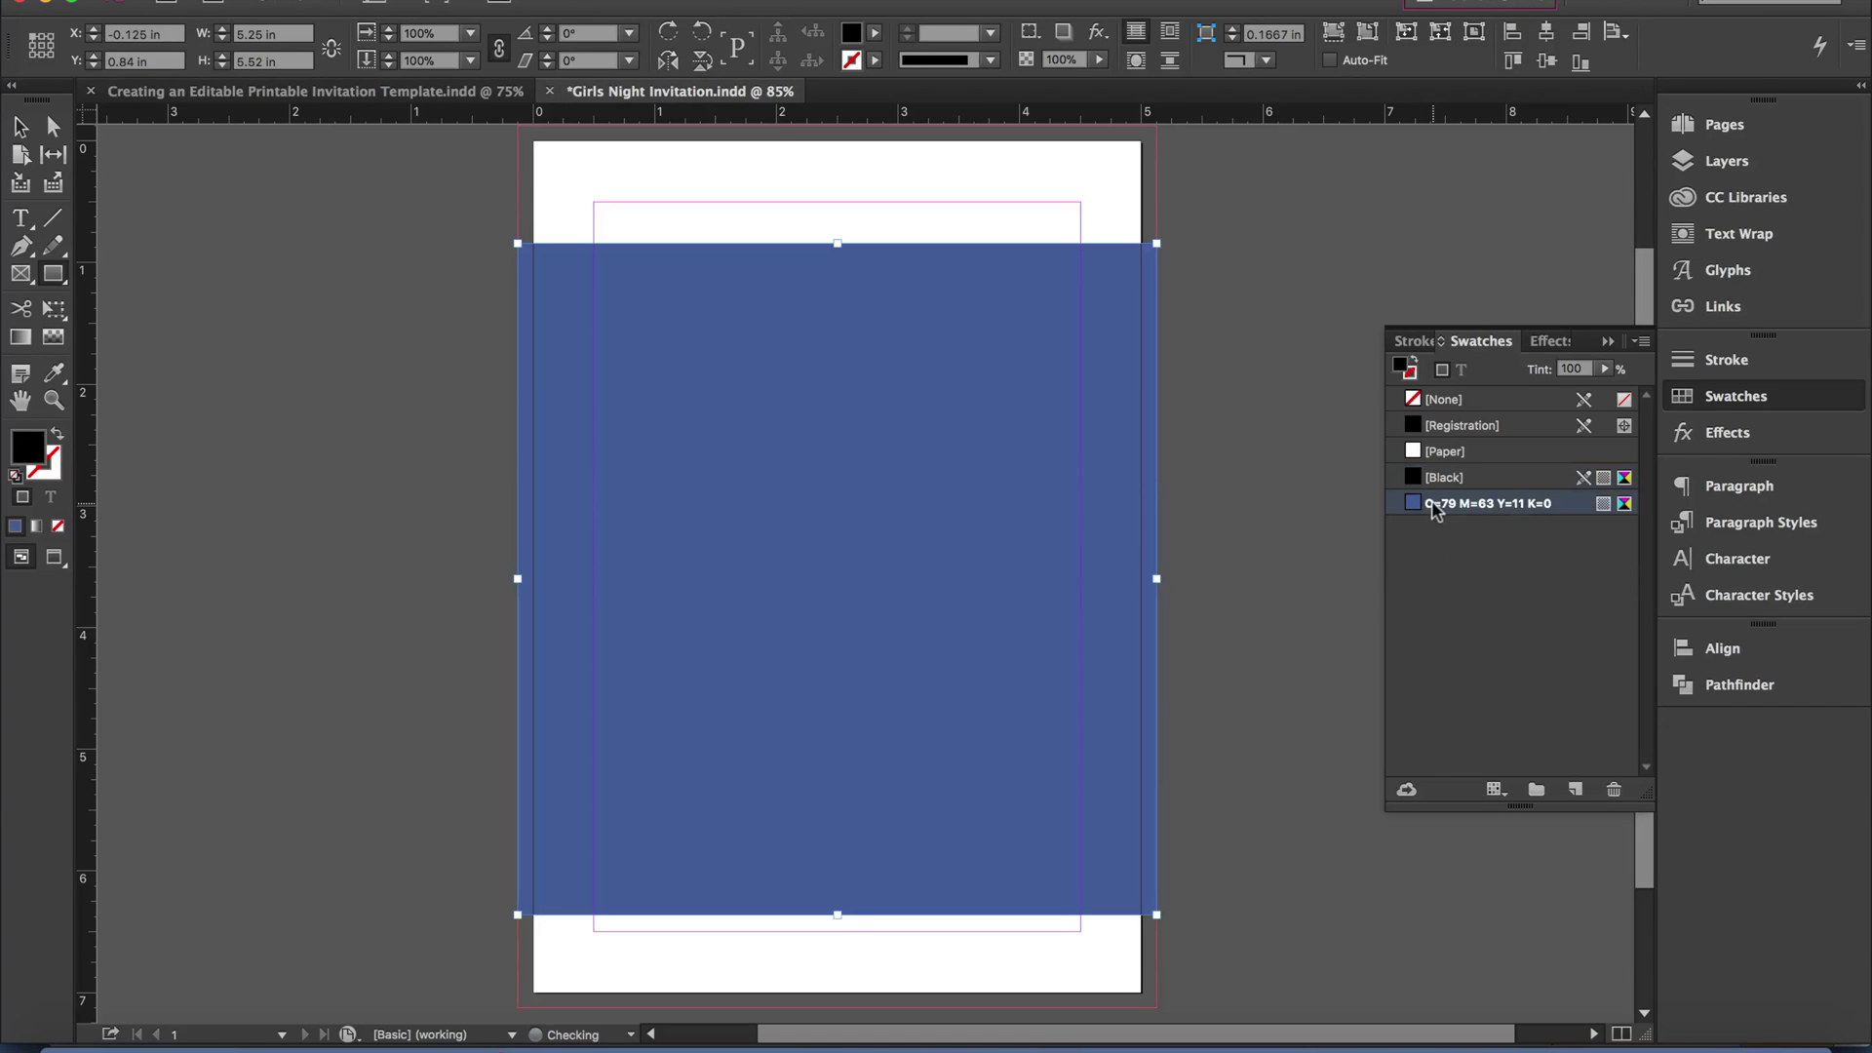
key(v)
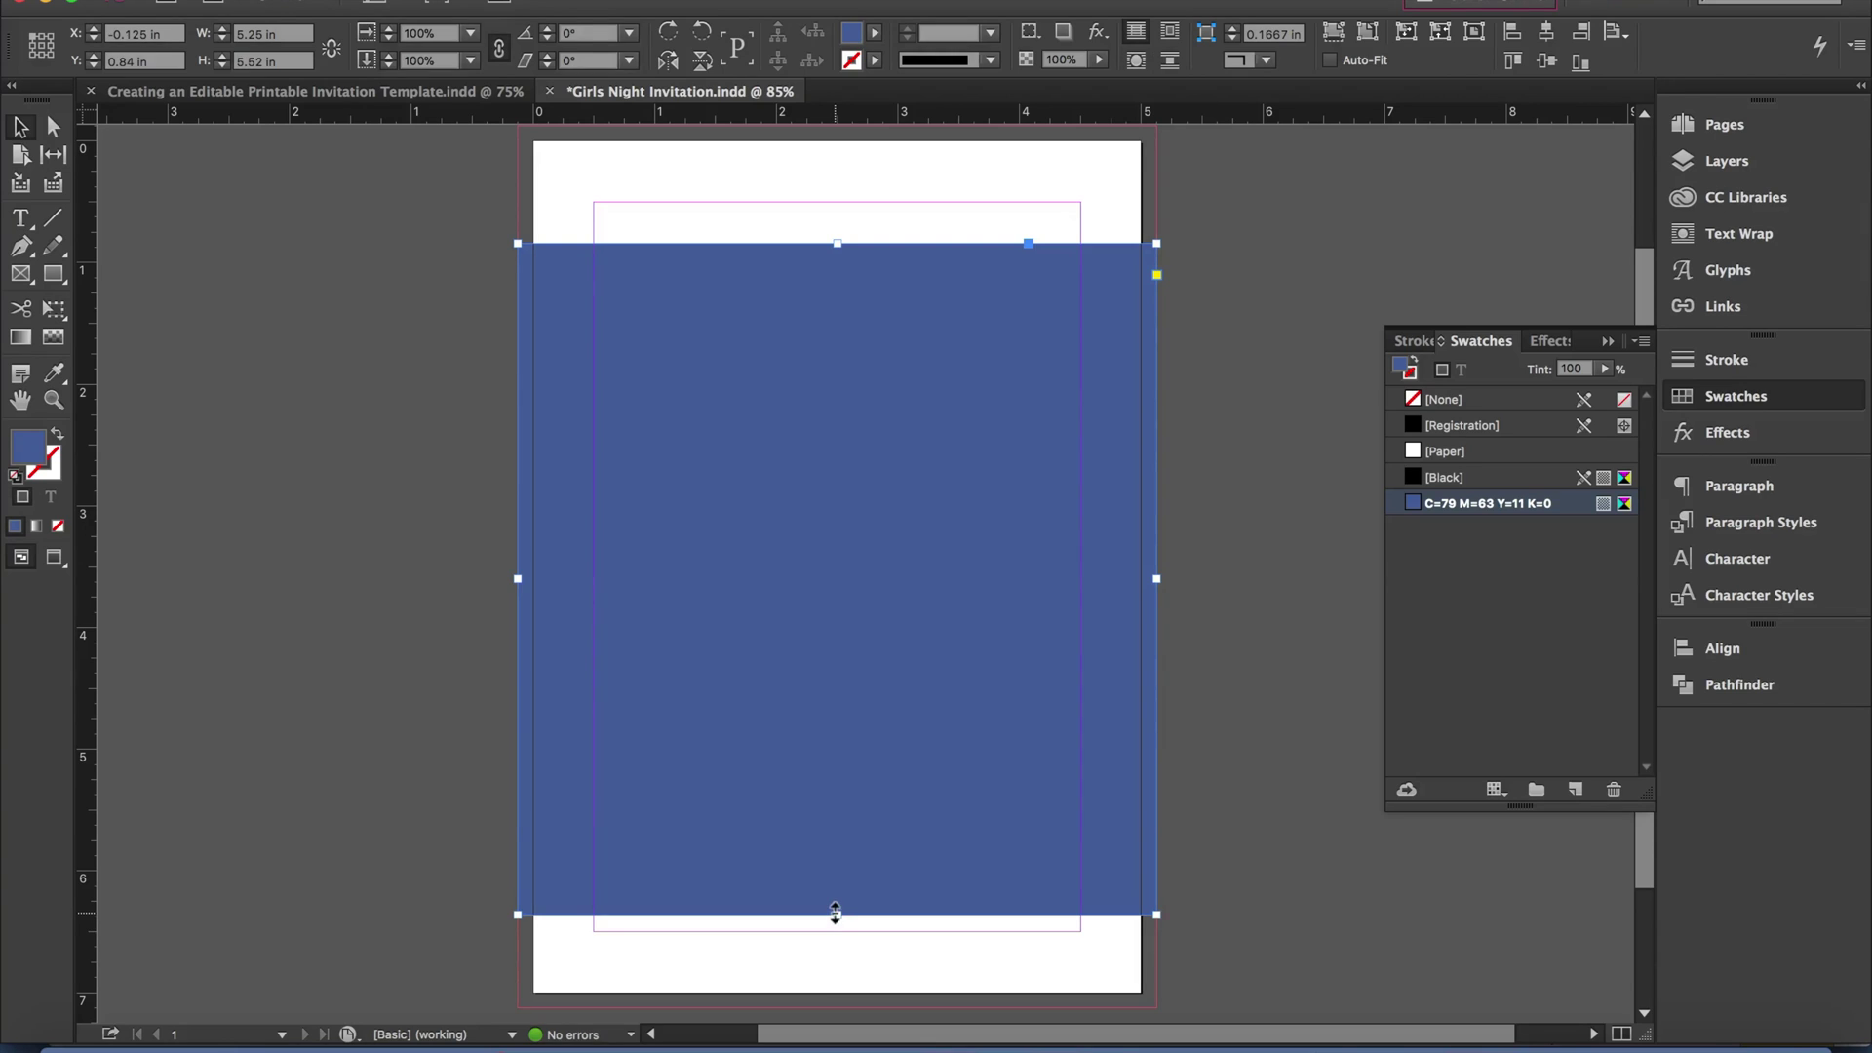
click(837, 928)
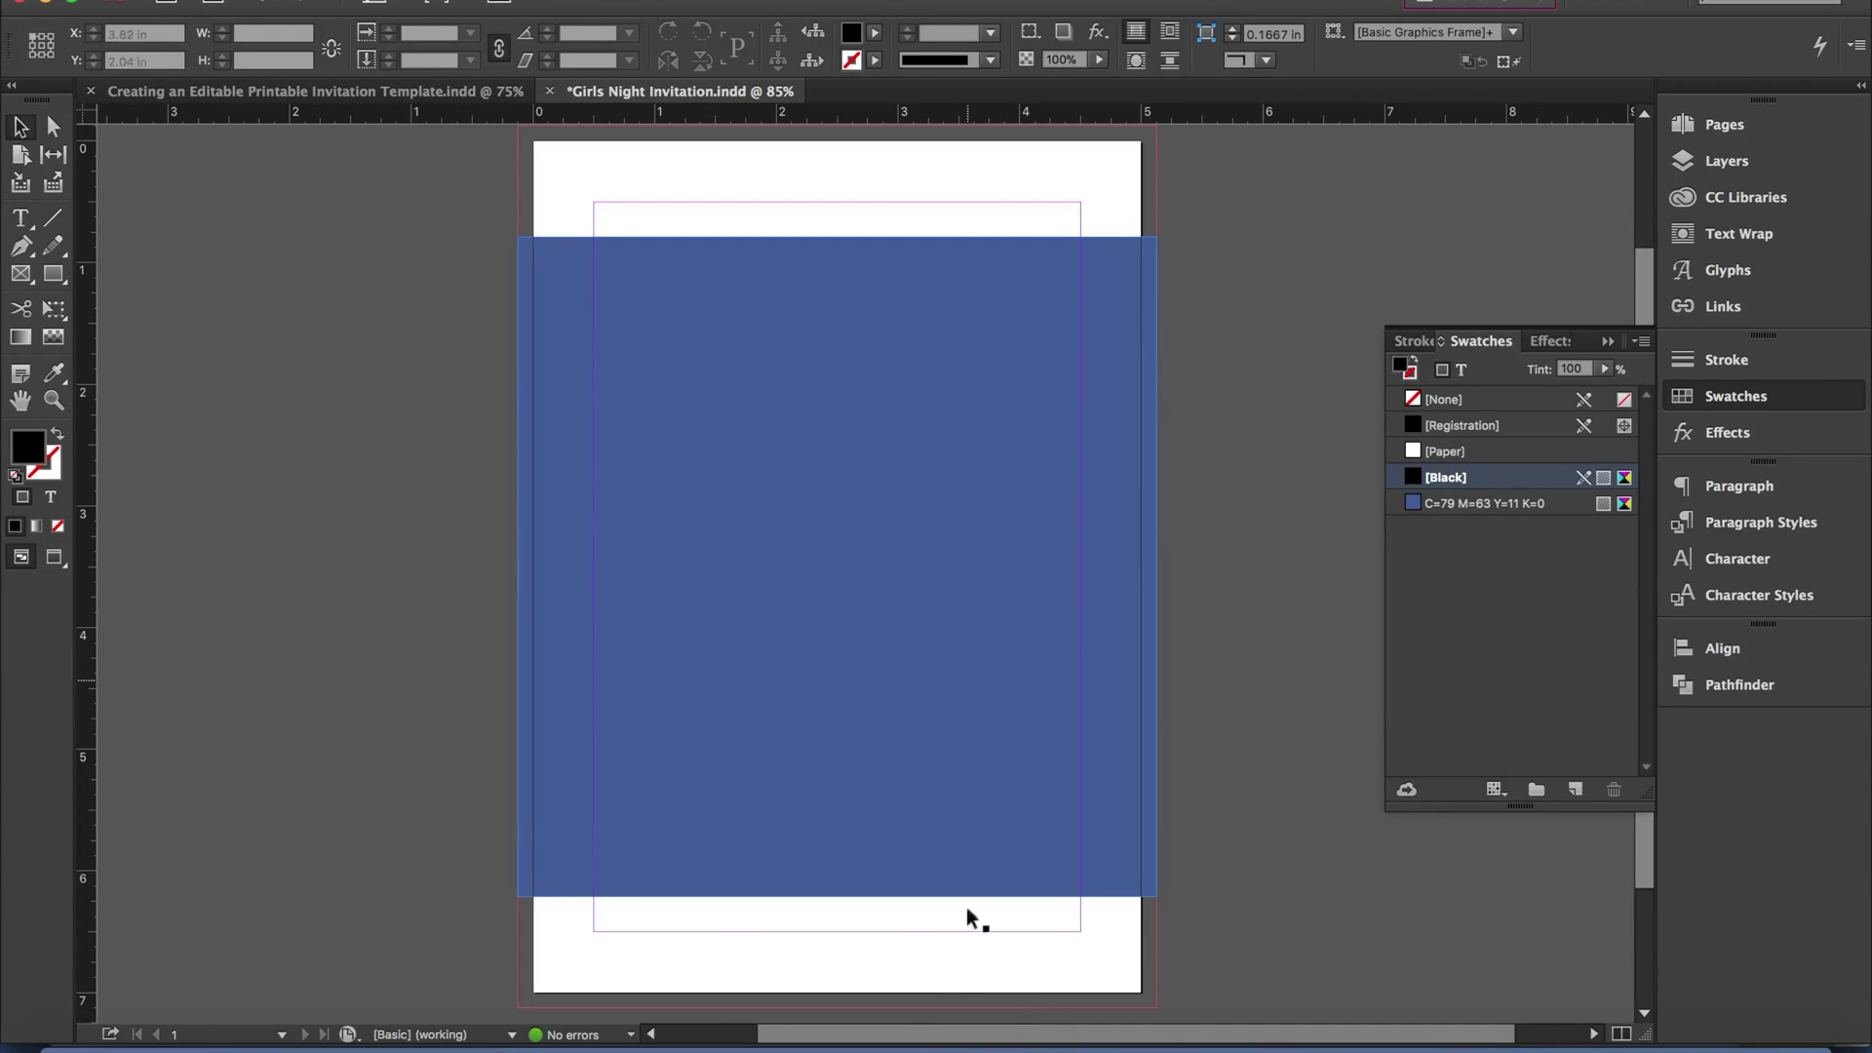
click(1036, 1045)
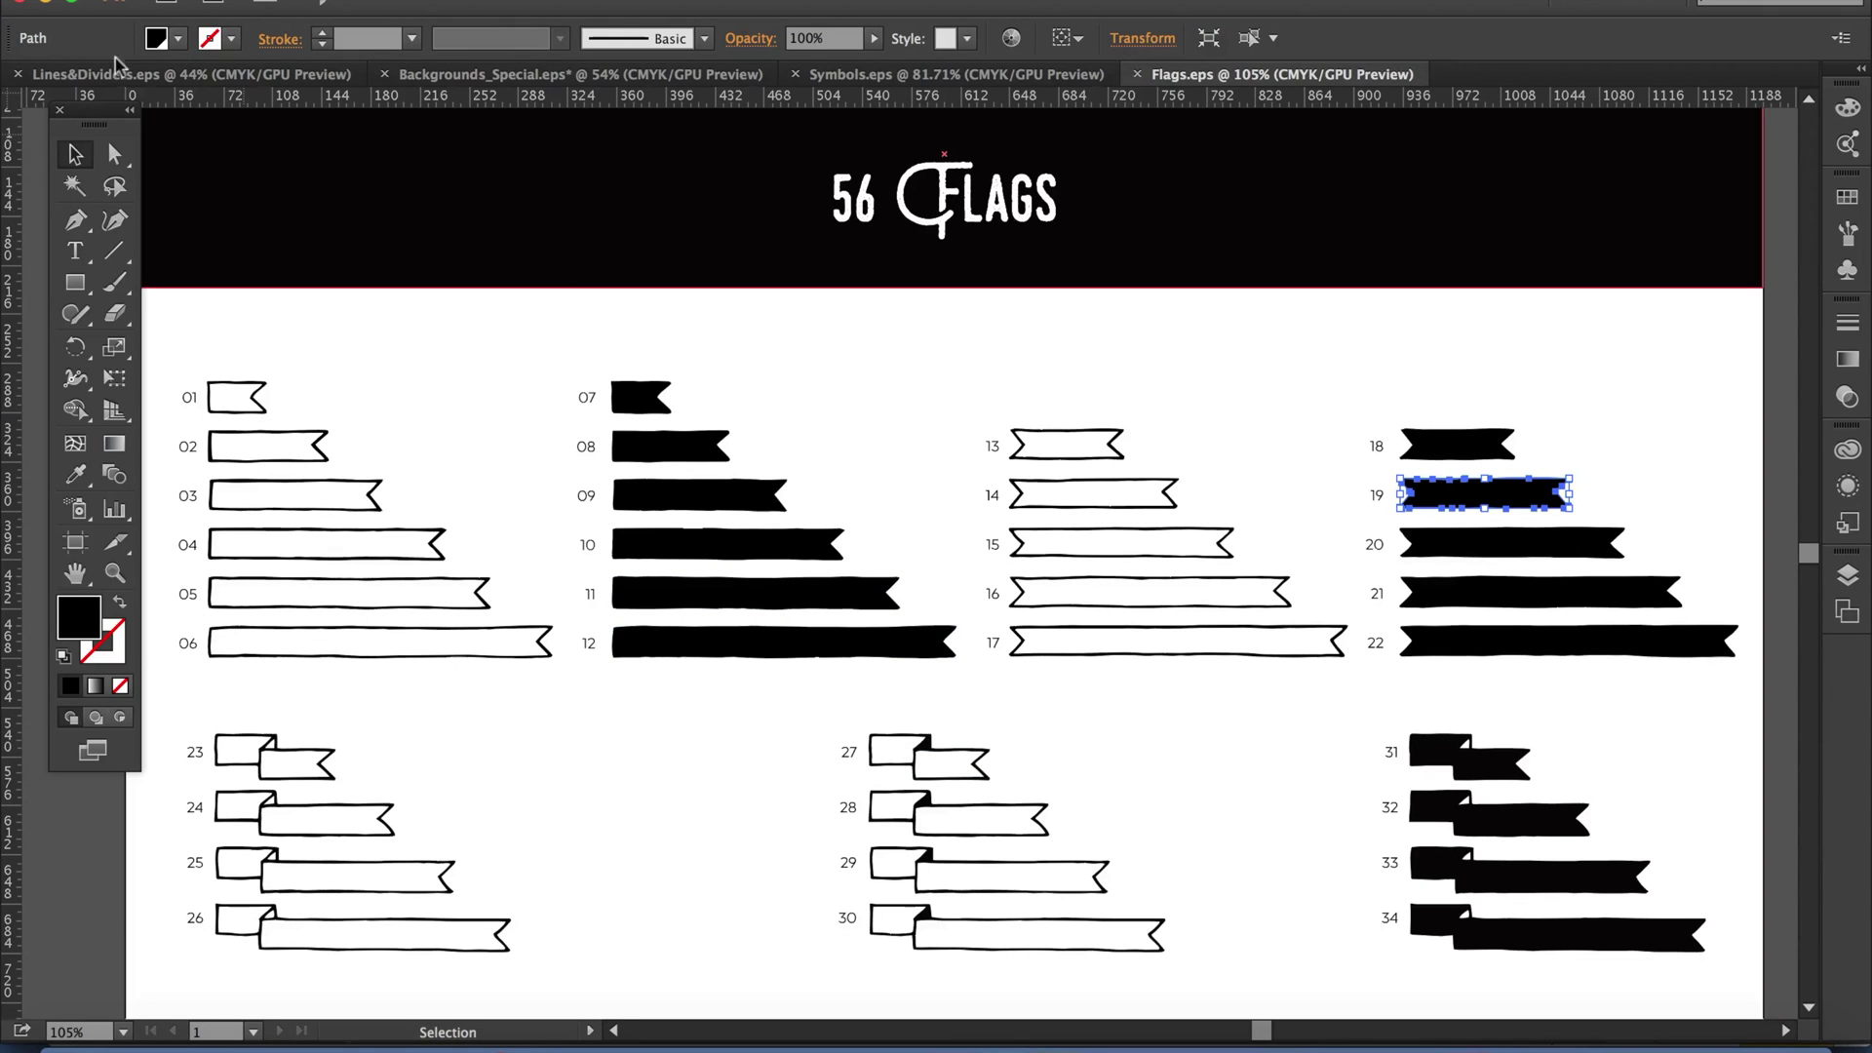
Copy the blue heart divider row from Illustrator's Lines&Dividers.eps artwork.
click(95, 76)
click(584, 481)
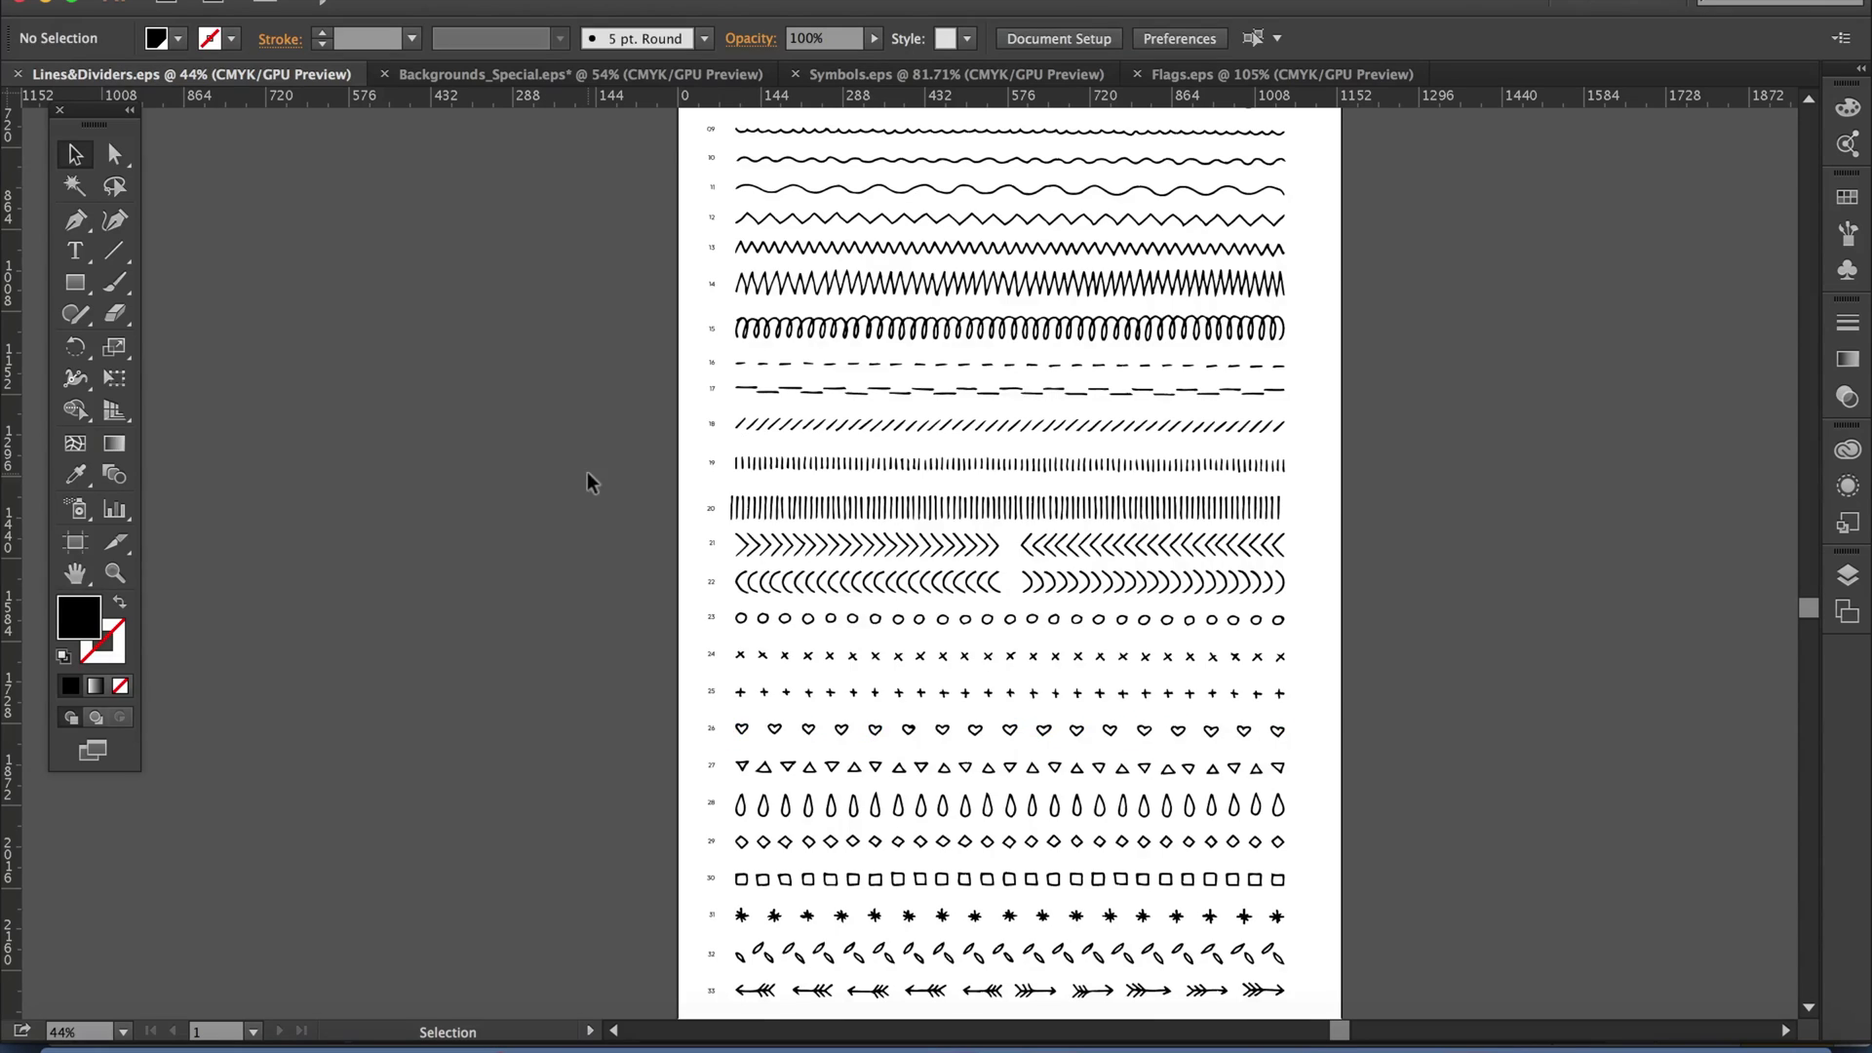
scroll(593, 558, down, 5)
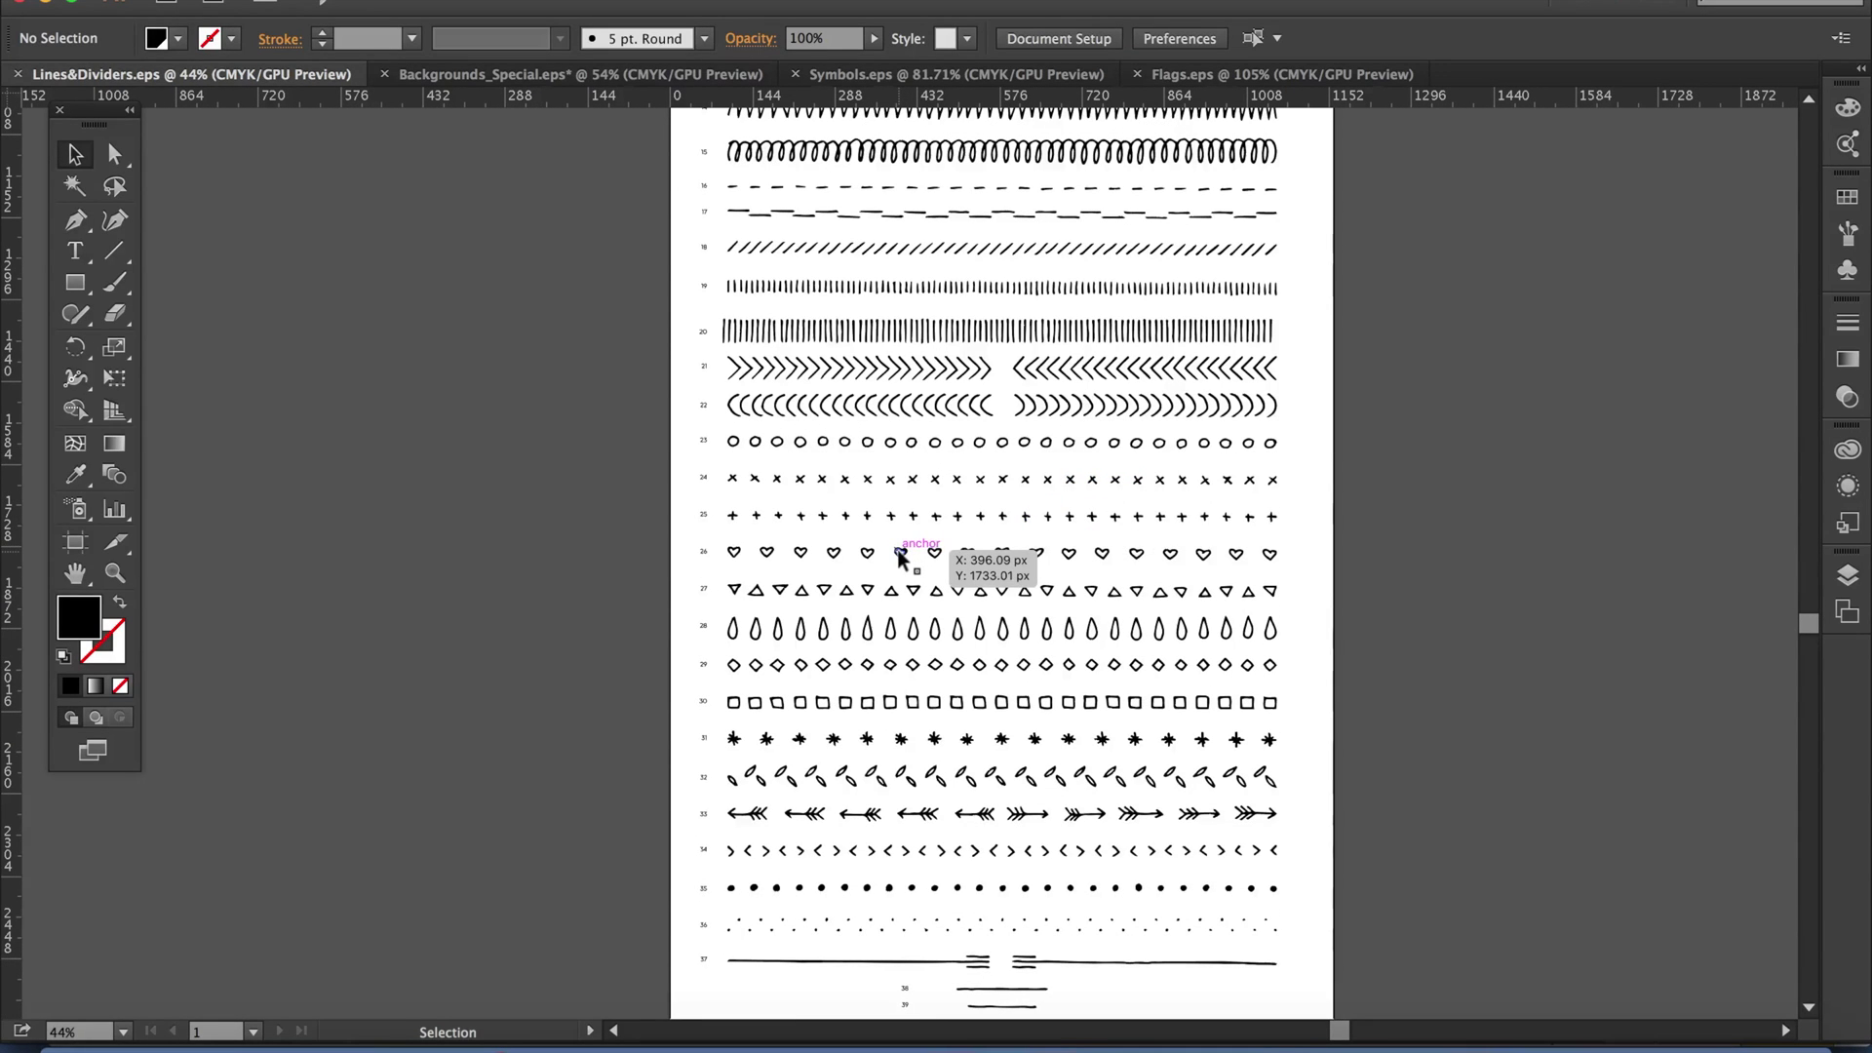
click(961, 548)
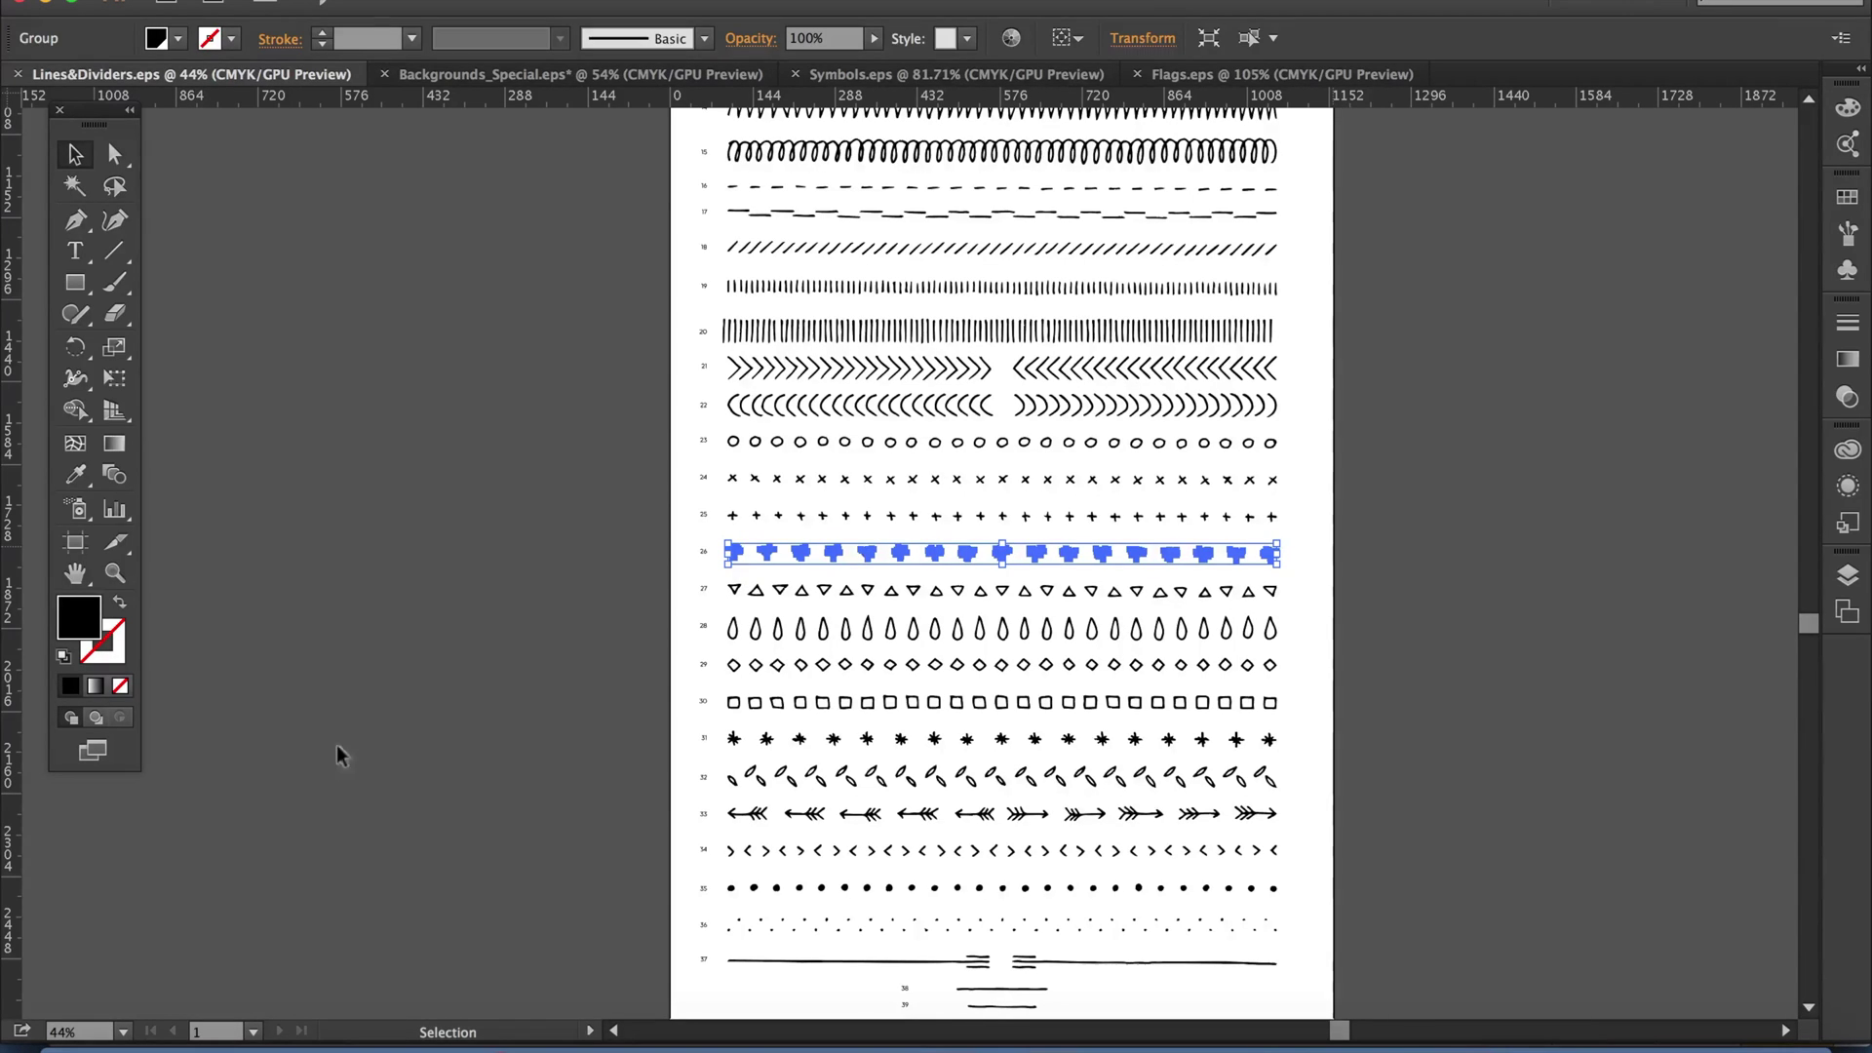
key(super)
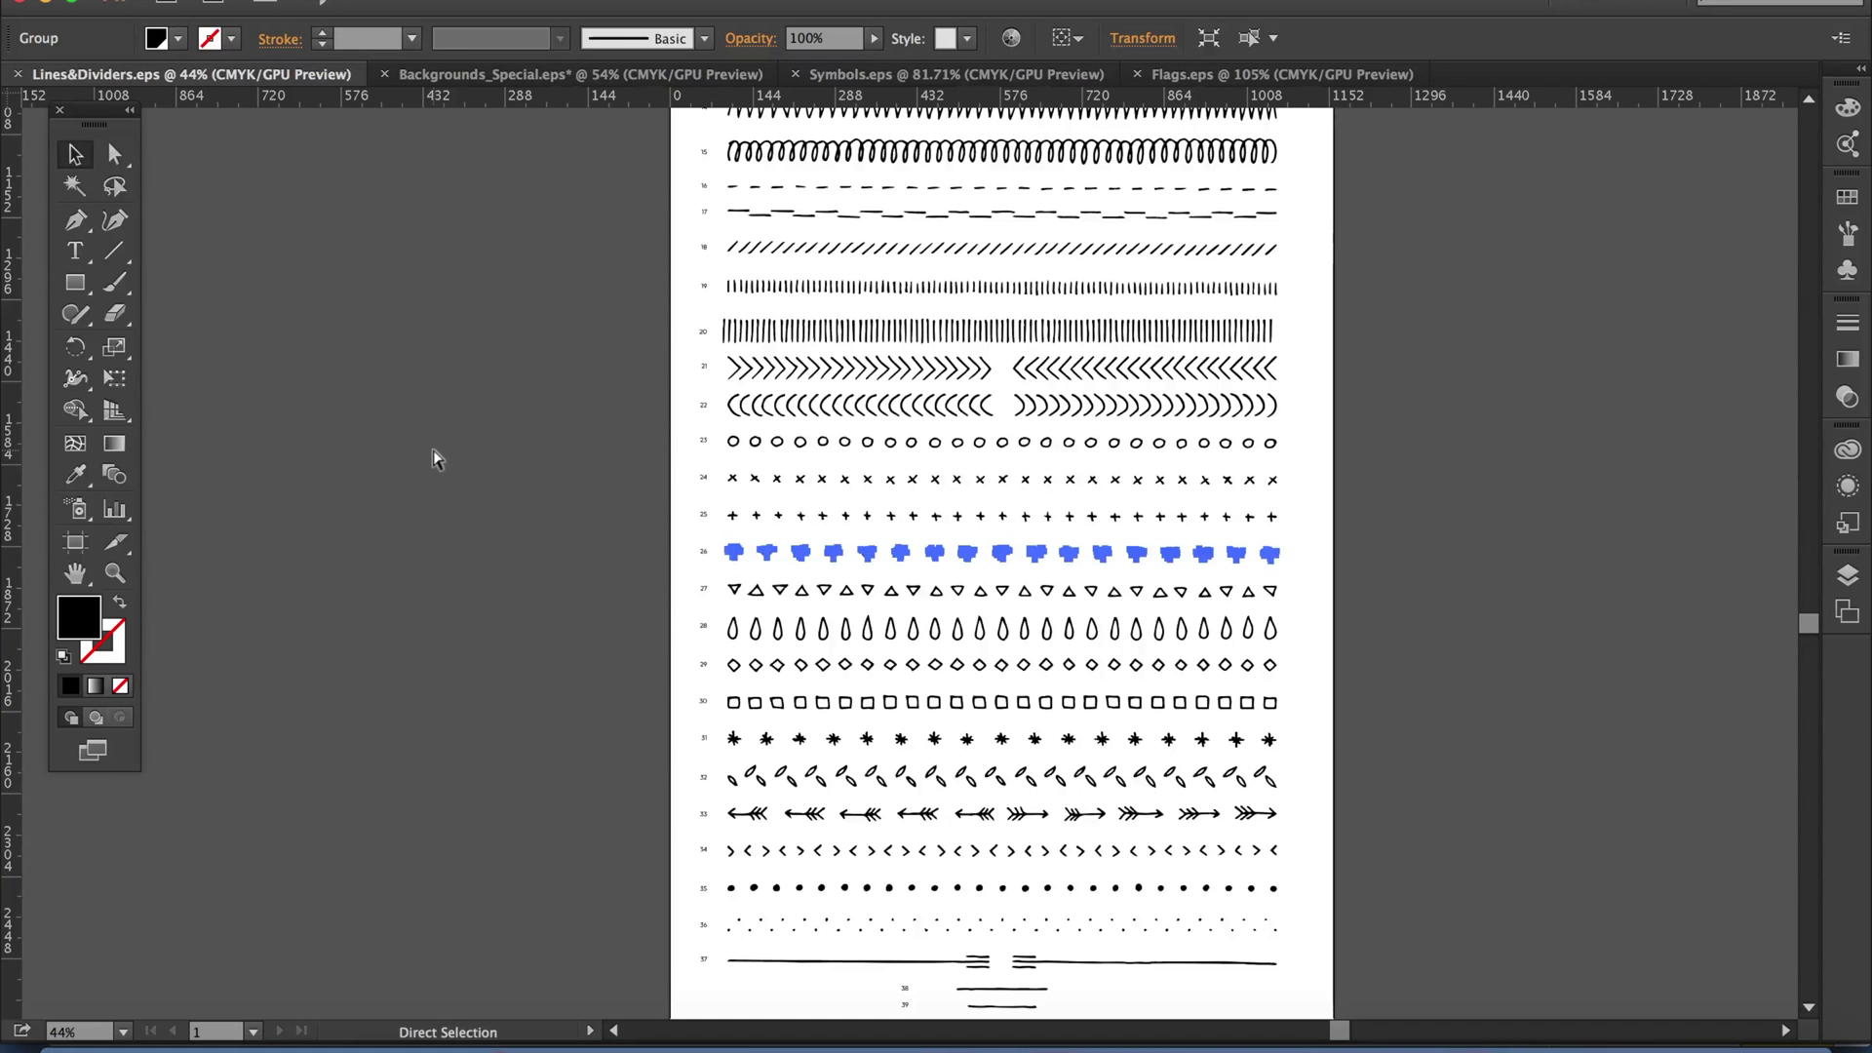
key(super)
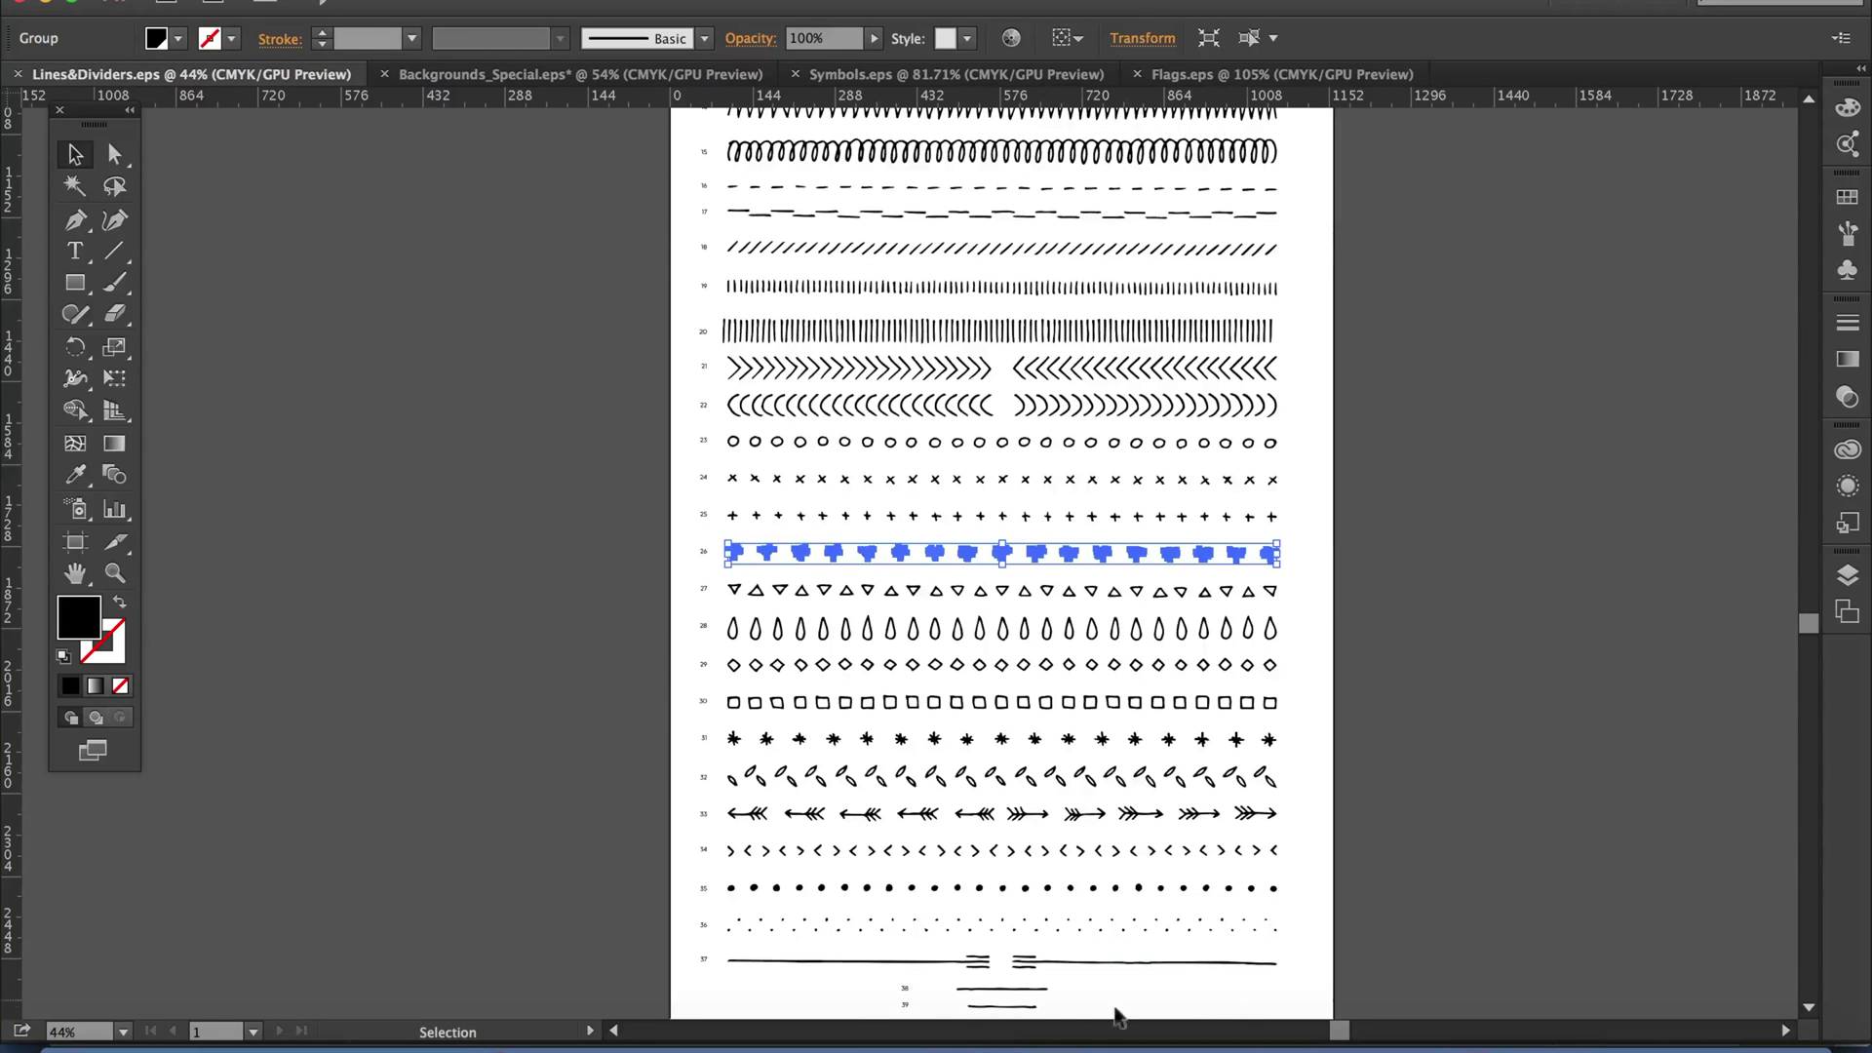
click(941, 1041)
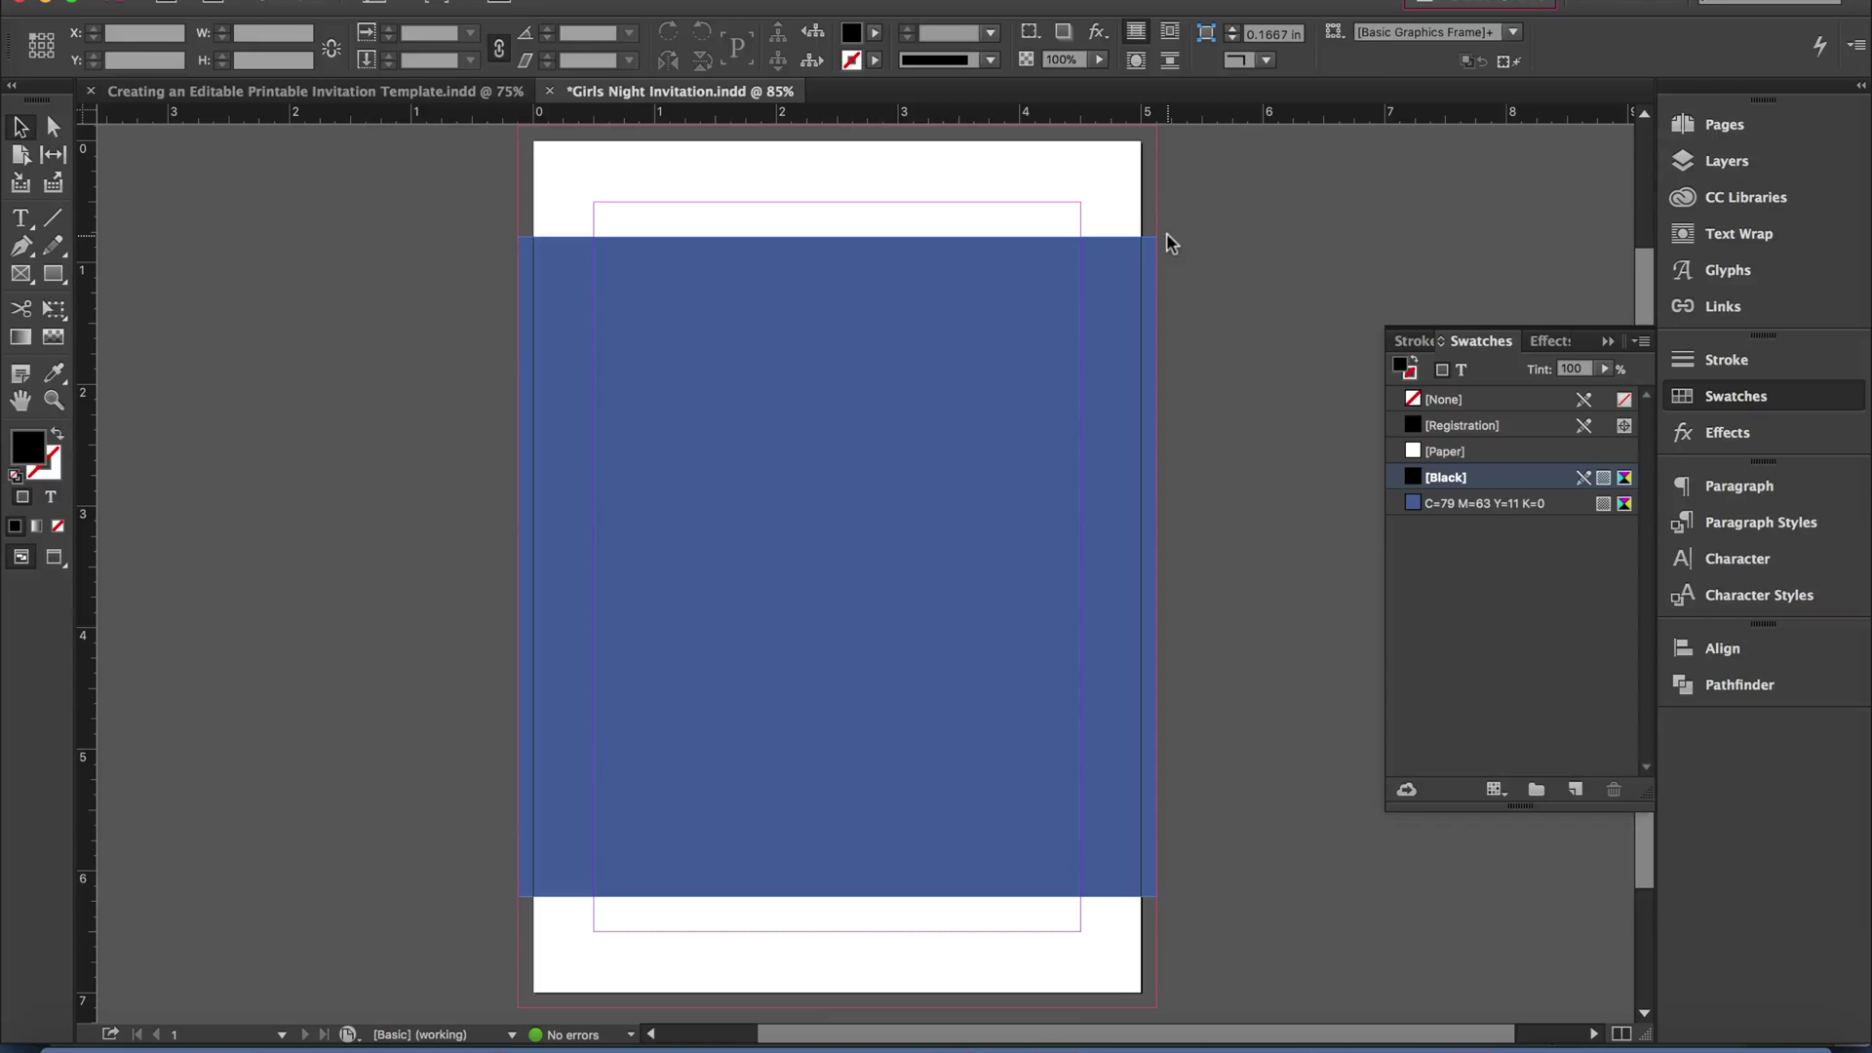
Paste the heart row, colour it C=79 blue, and place a copy at the page bottom.
key(super+v)
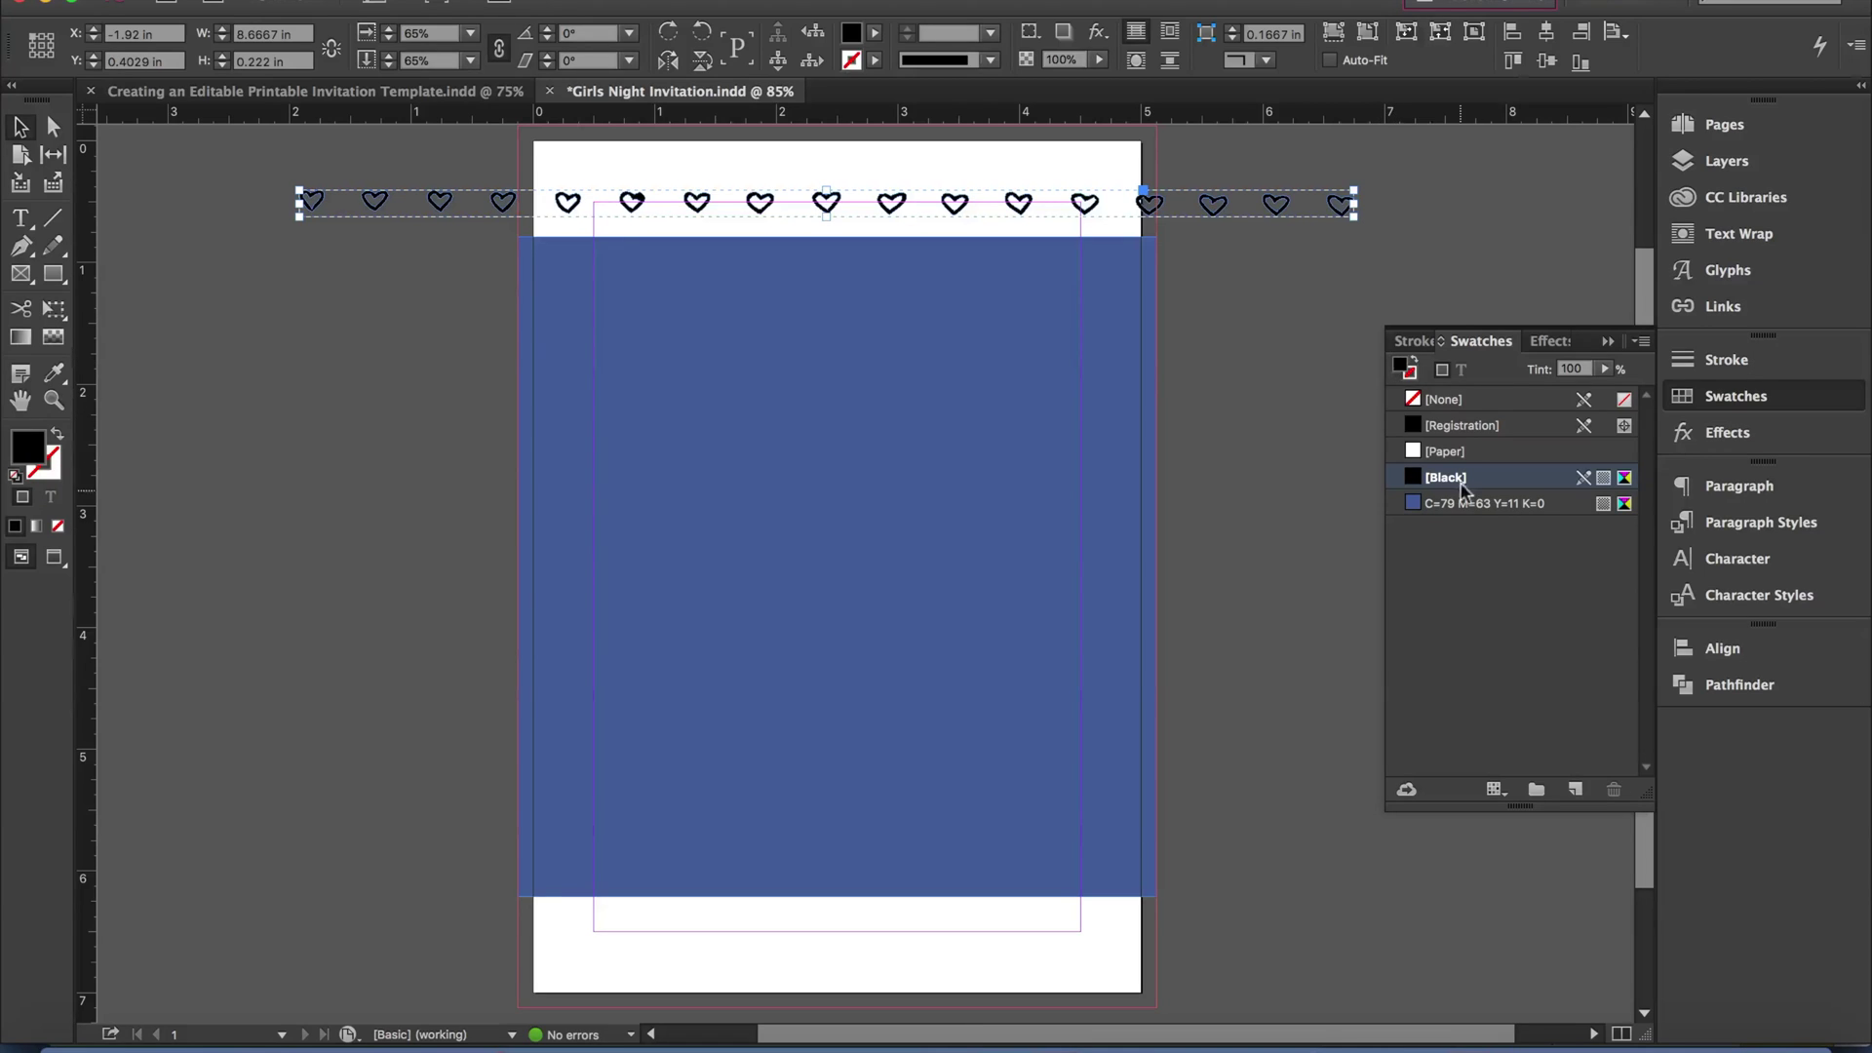
click(1444, 503)
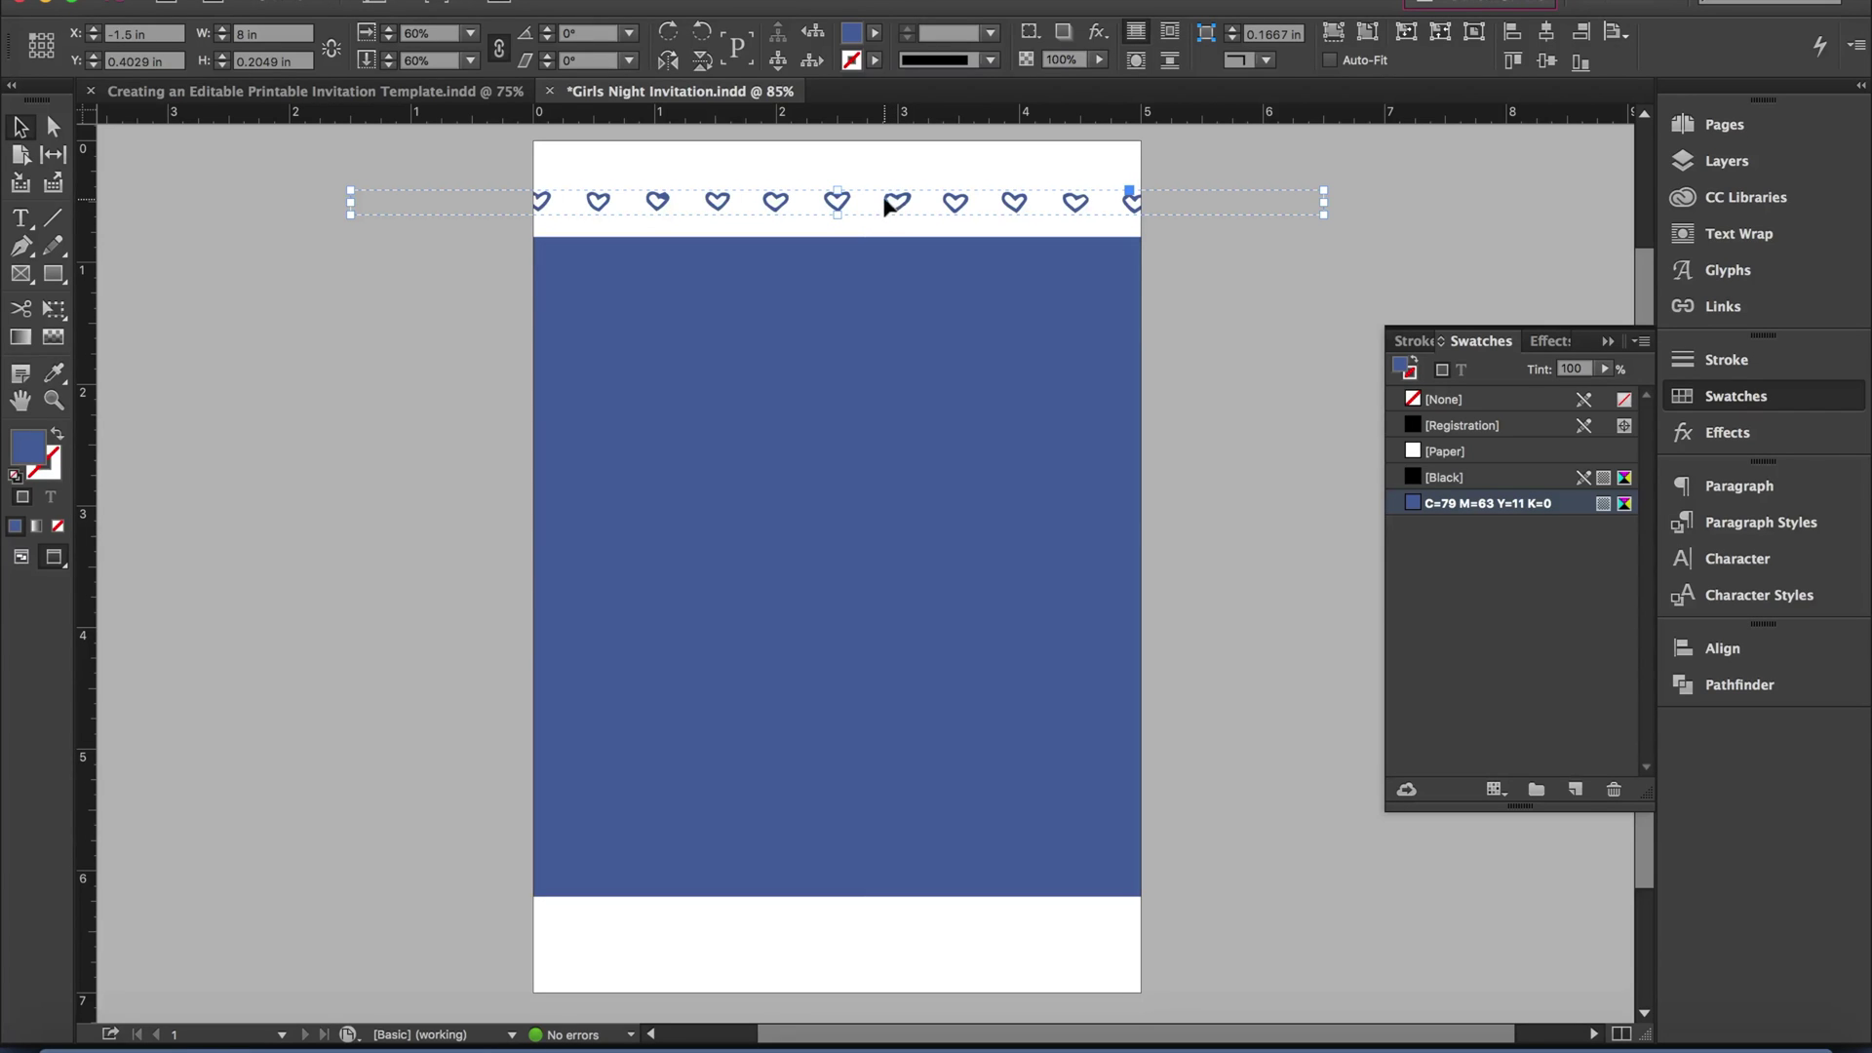
drag(887, 204, 909, 934)
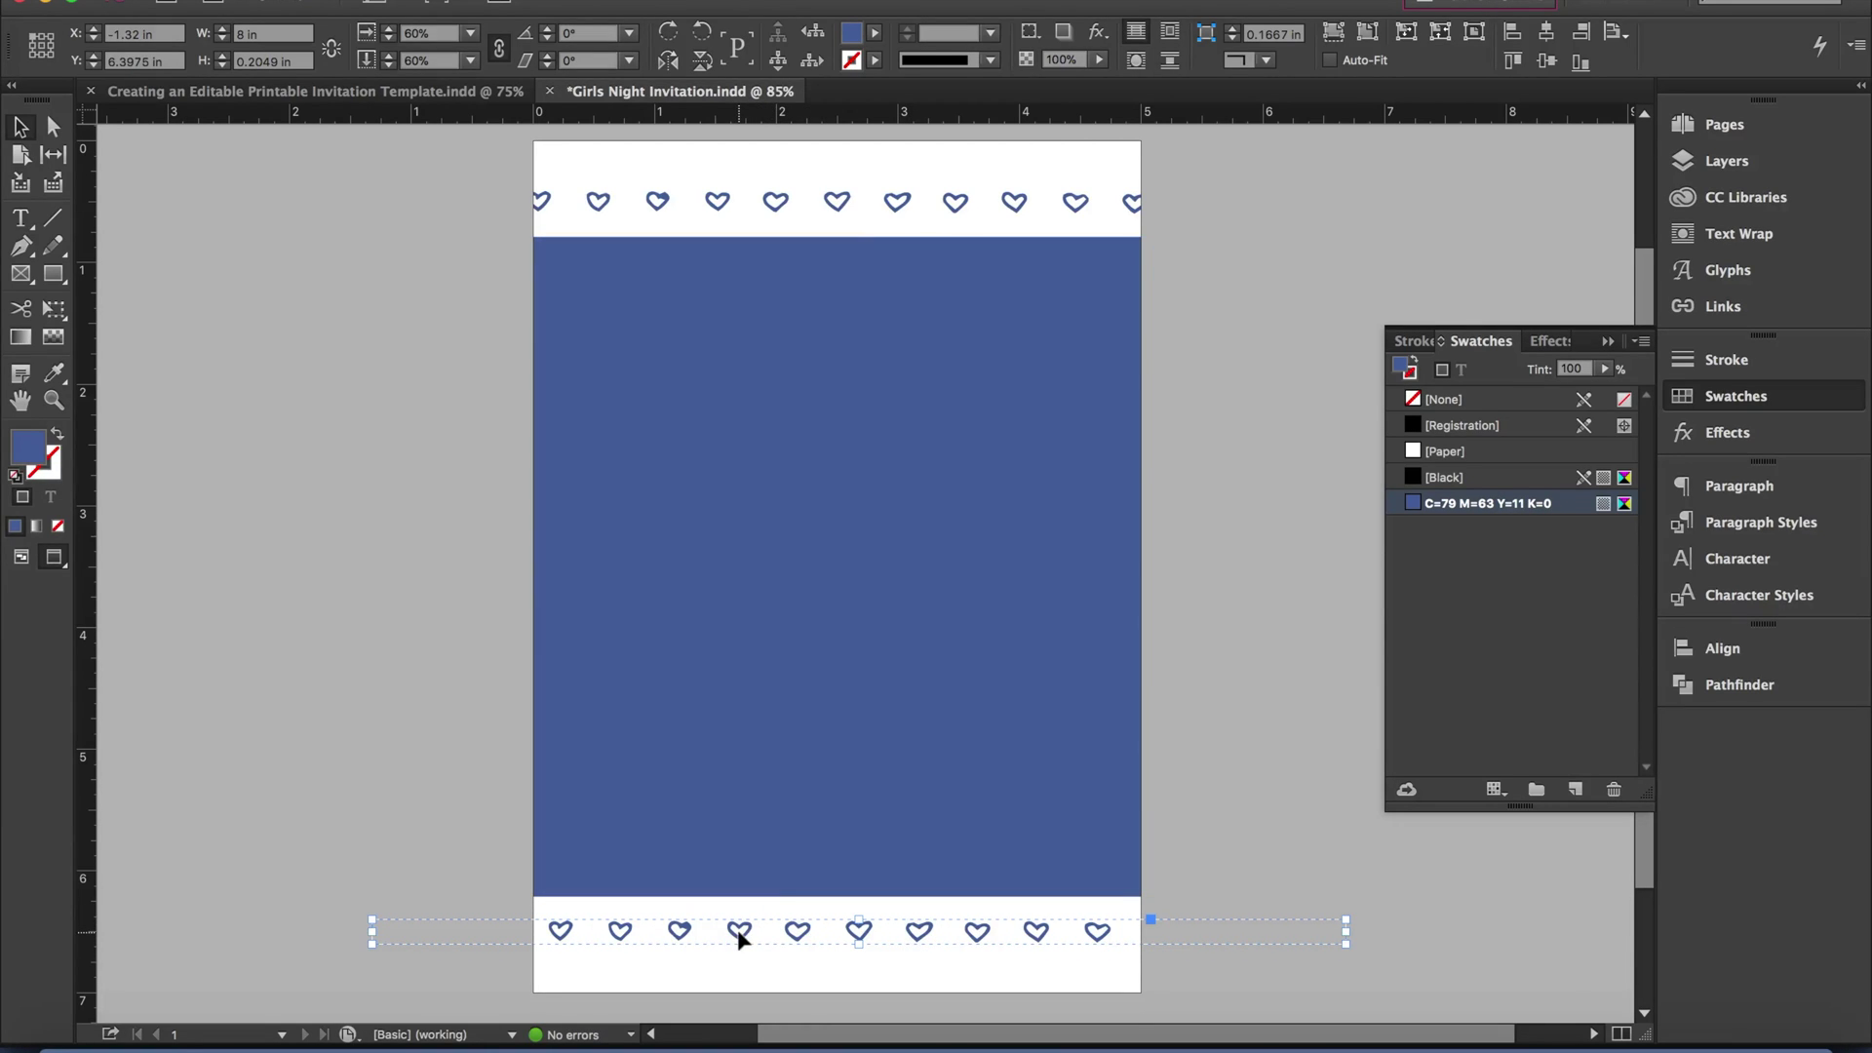
drag(741, 939, 742, 942)
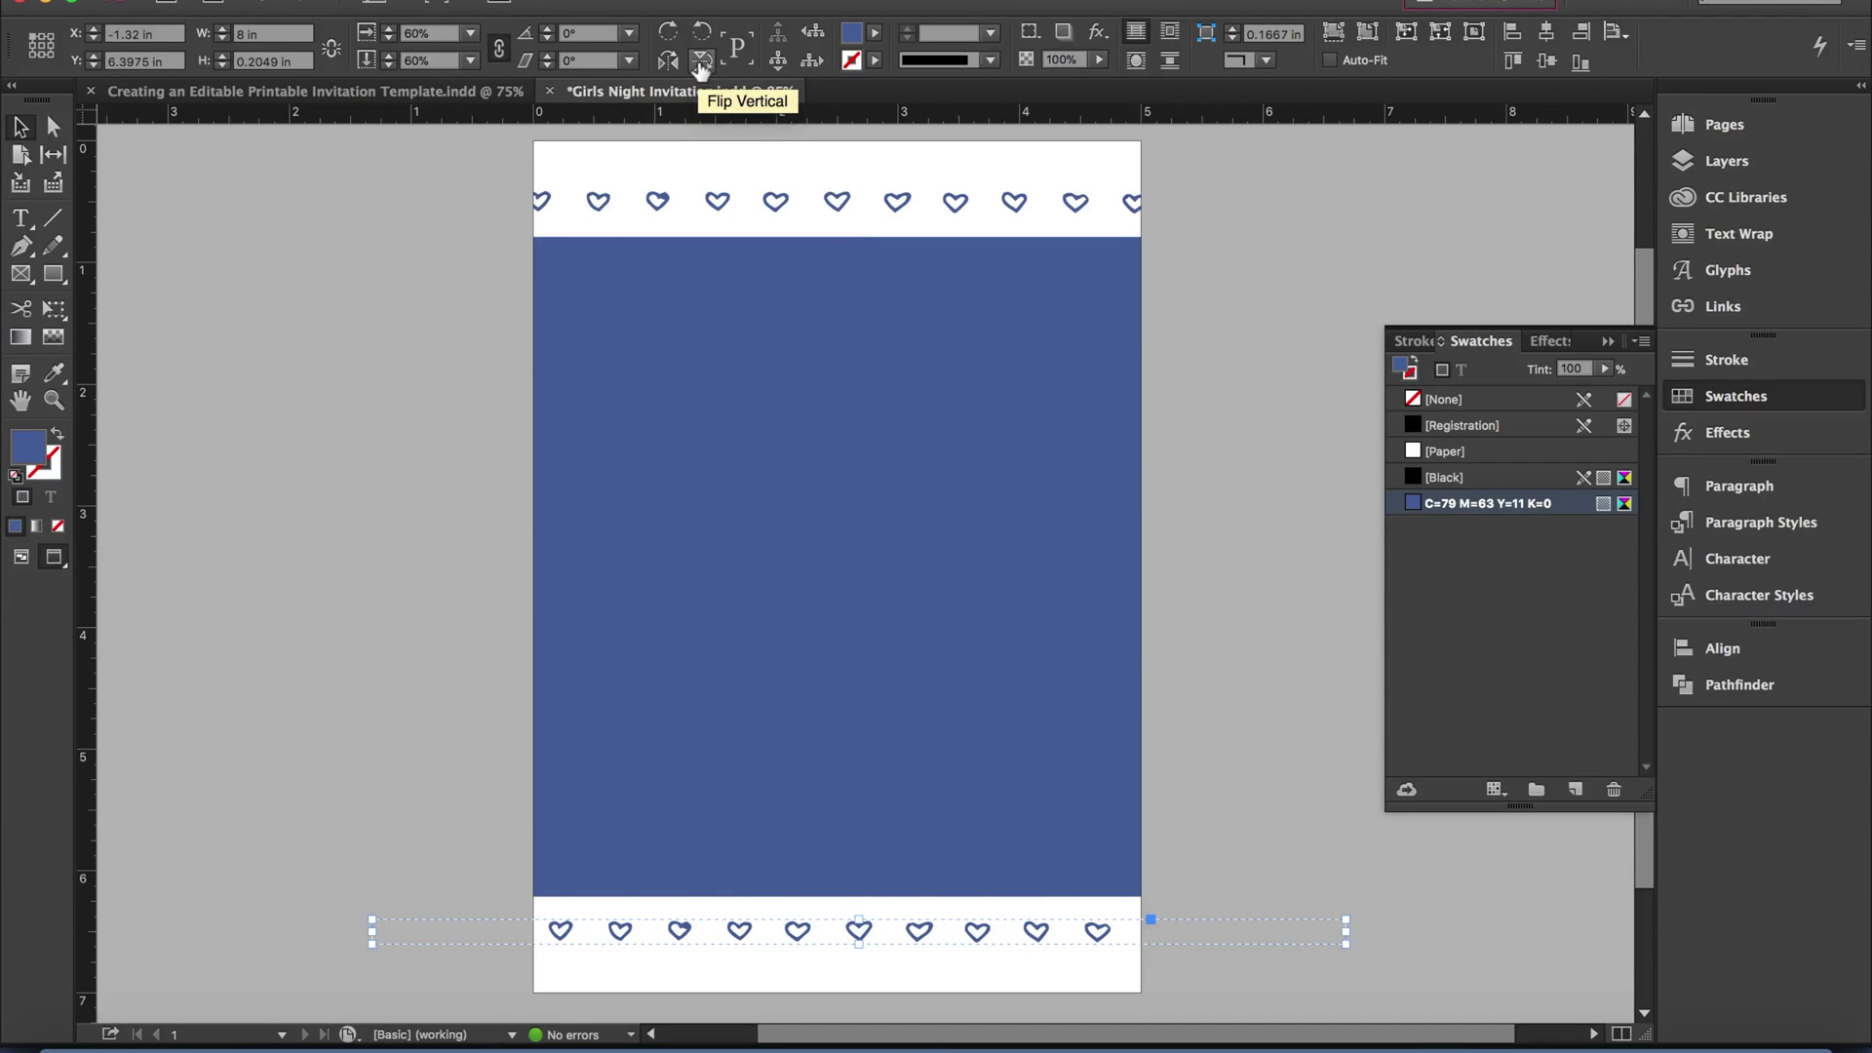
Flip the bottom heart row vertically, fit it into the bottom strip, and centre-align it.
click(701, 64)
drag(797, 916, 798, 947)
click(20, 557)
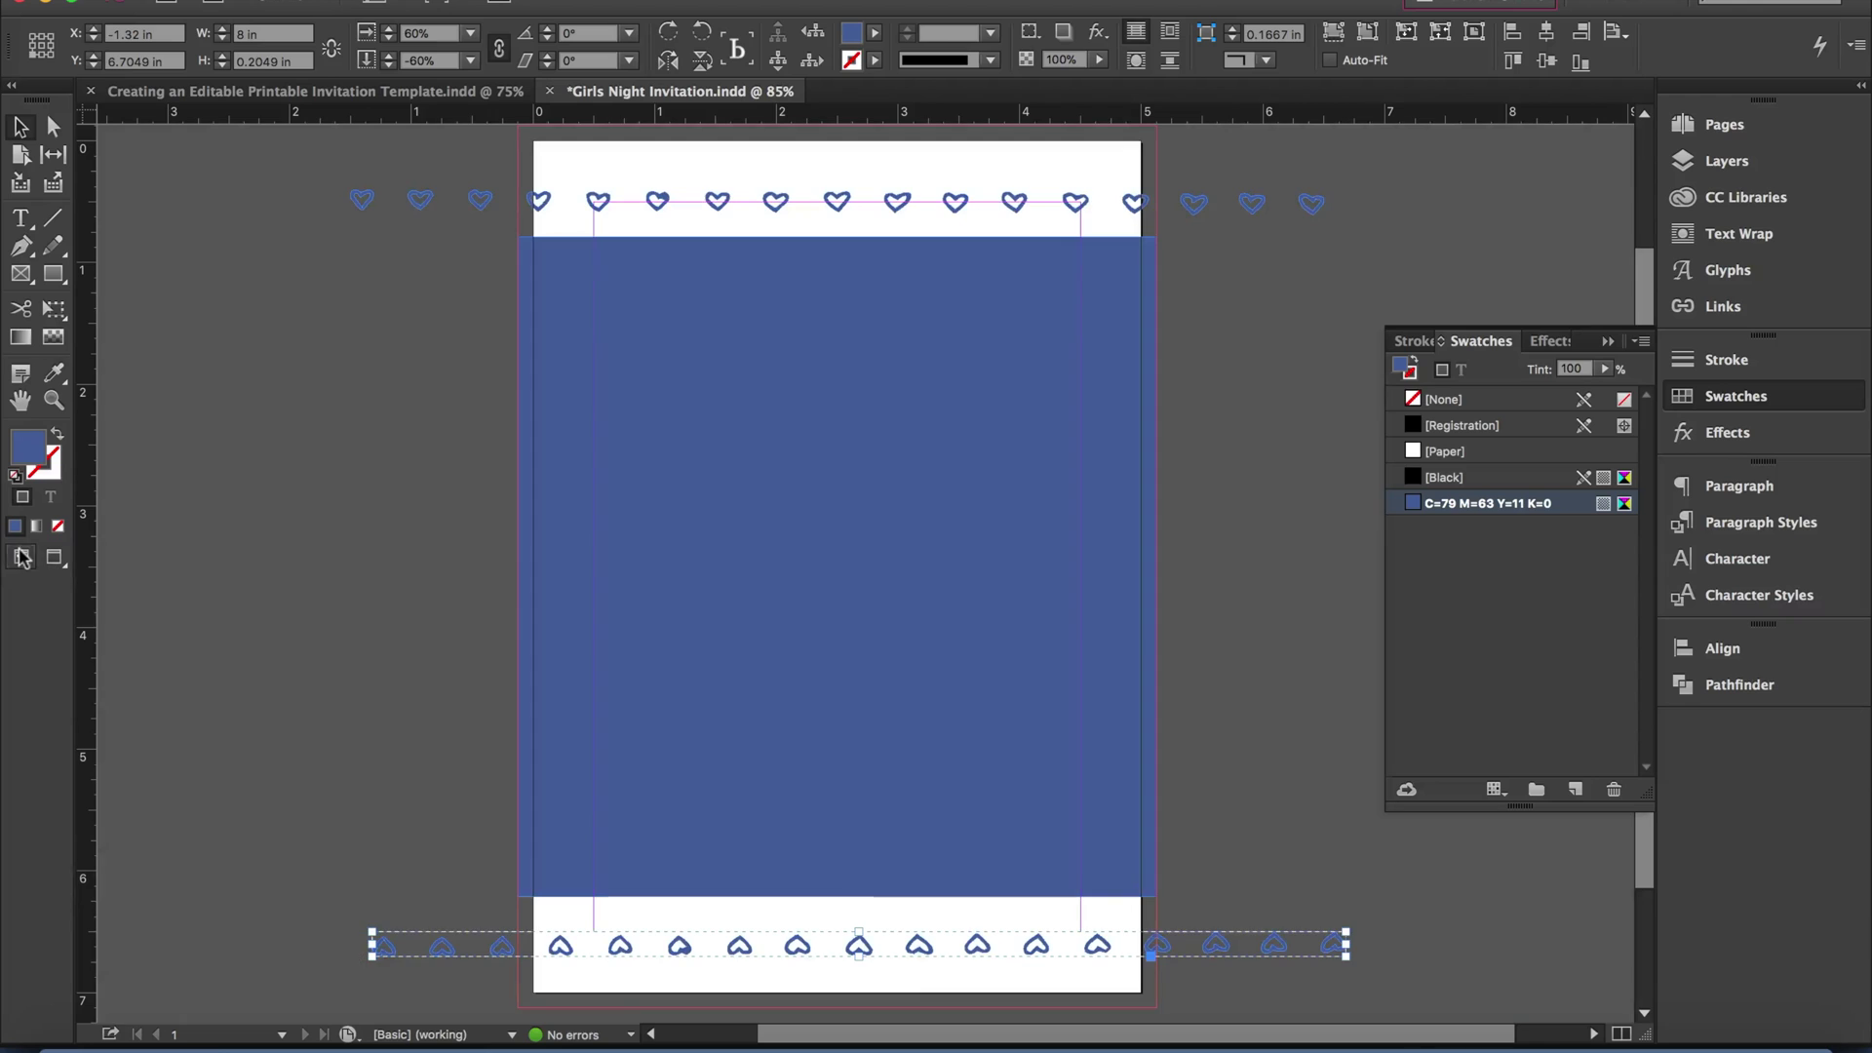
drag(863, 950, 861, 937)
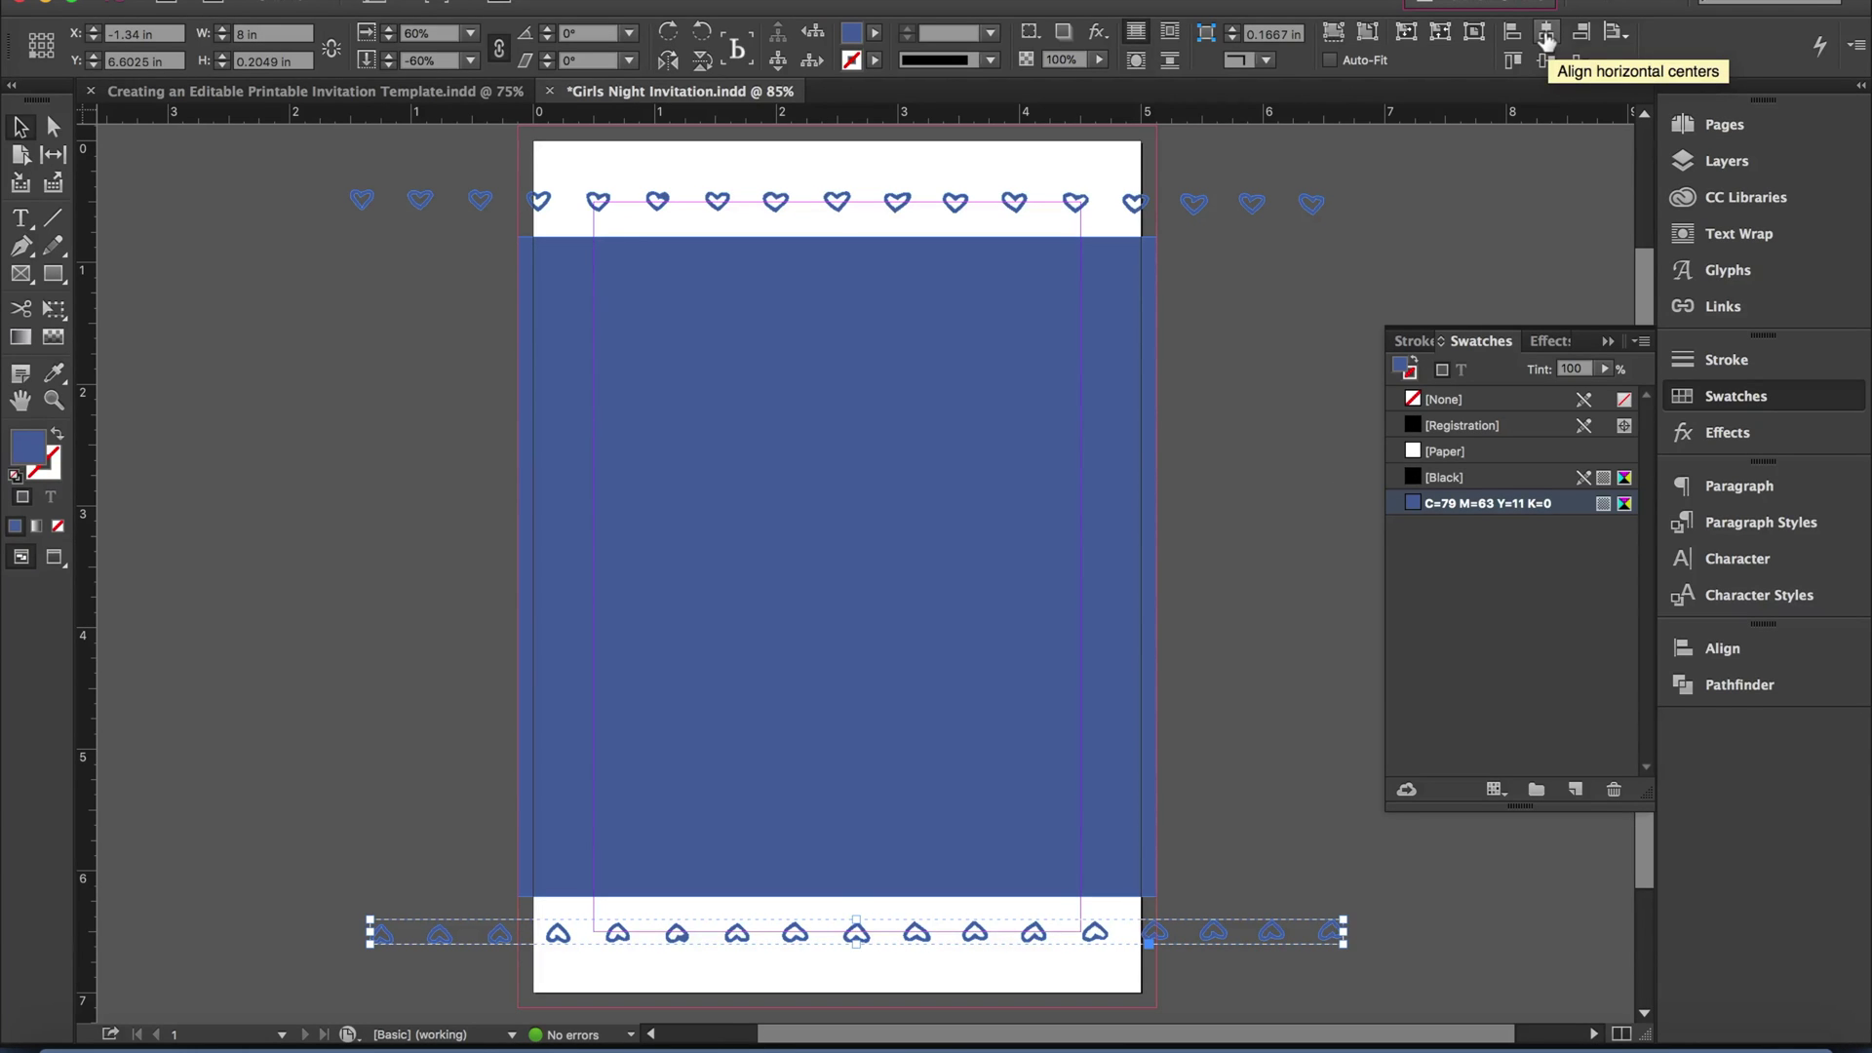
click(1547, 35)
click(1213, 773)
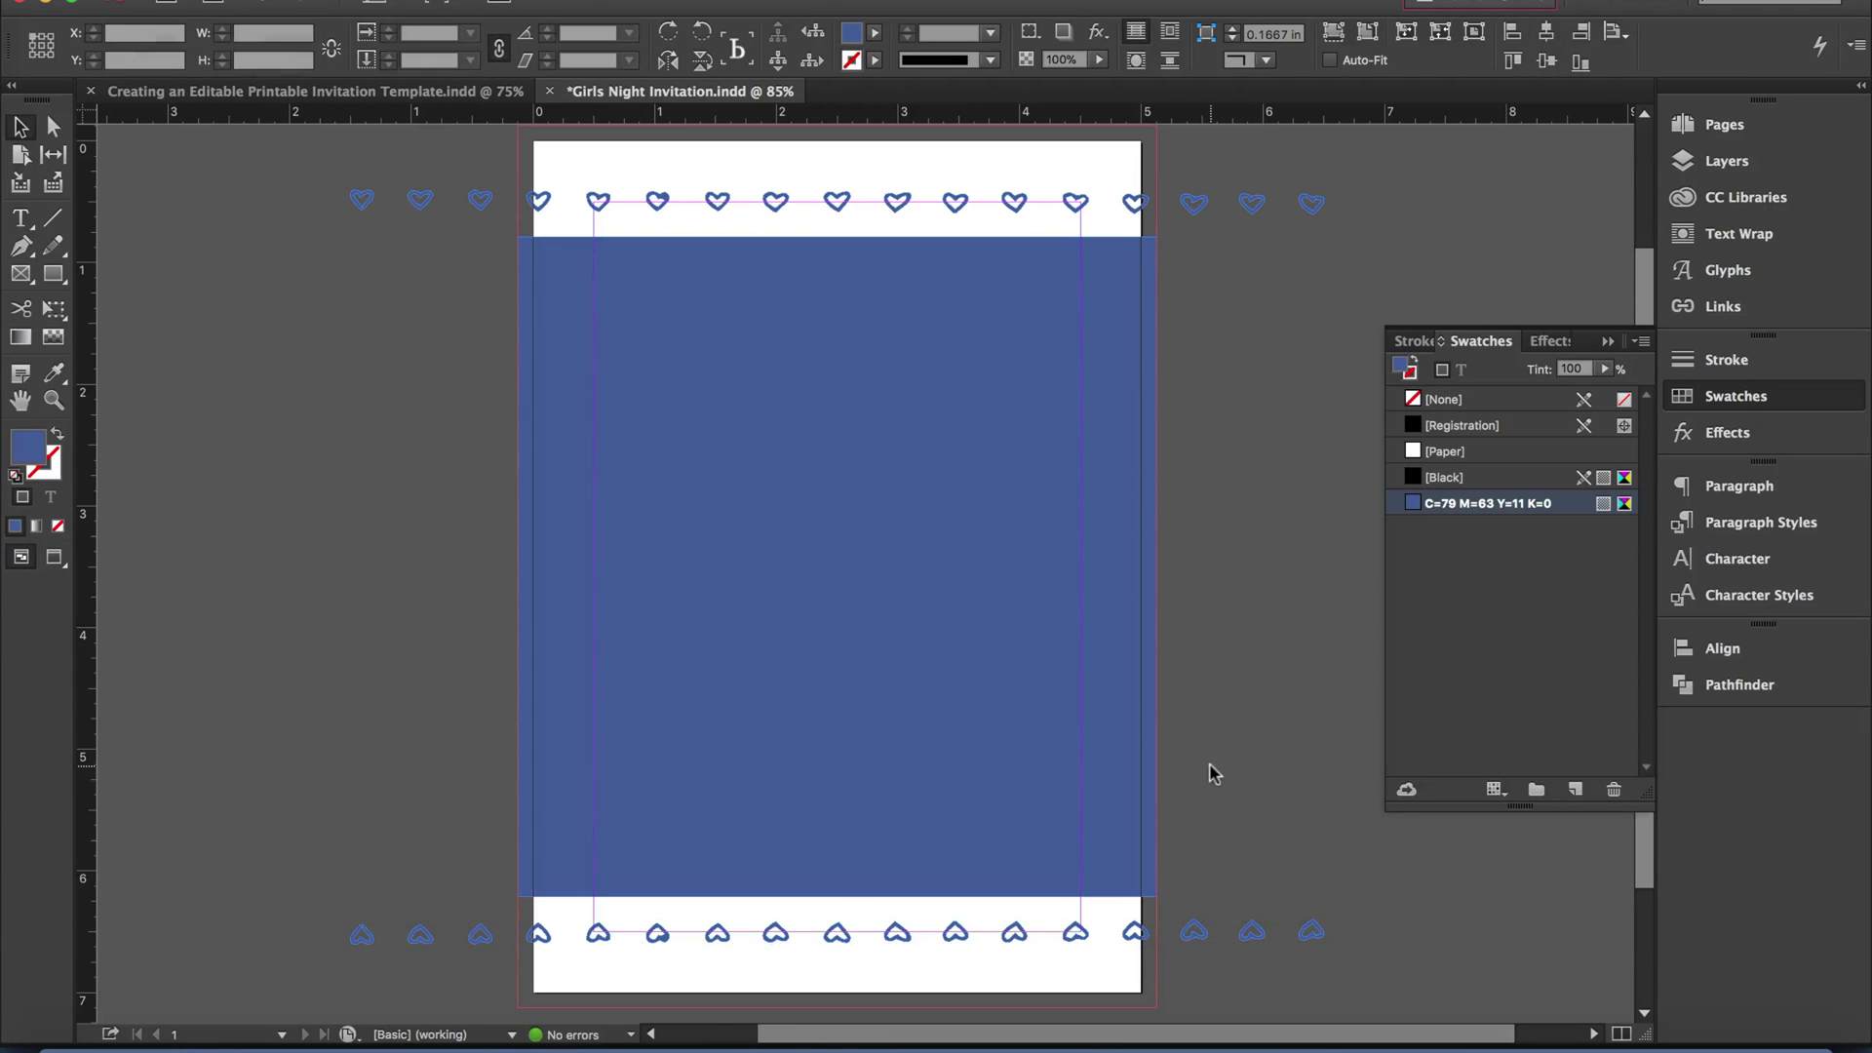
click(50, 564)
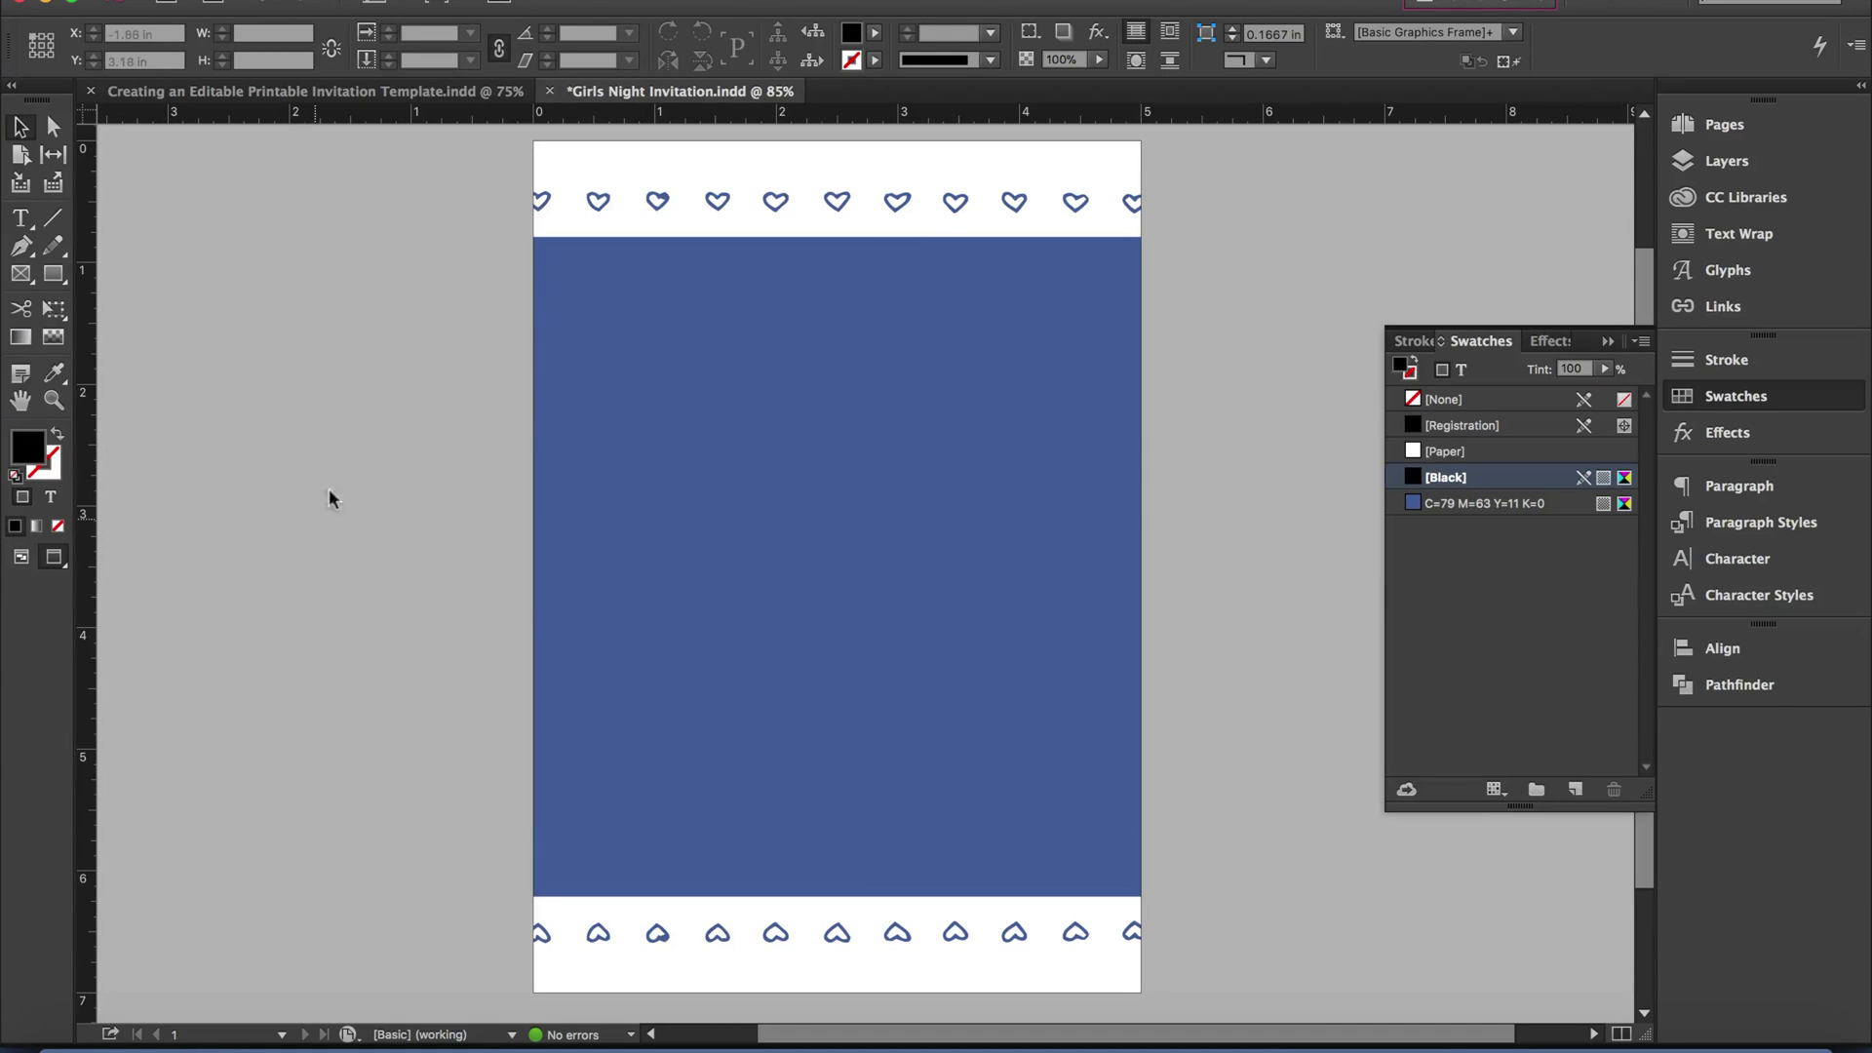
click(22, 275)
Draw a frame on the upper blue area and type GIRLS NIGHT, enlarged to 34 pt.
drag(576, 350, 1103, 536)
click(21, 219)
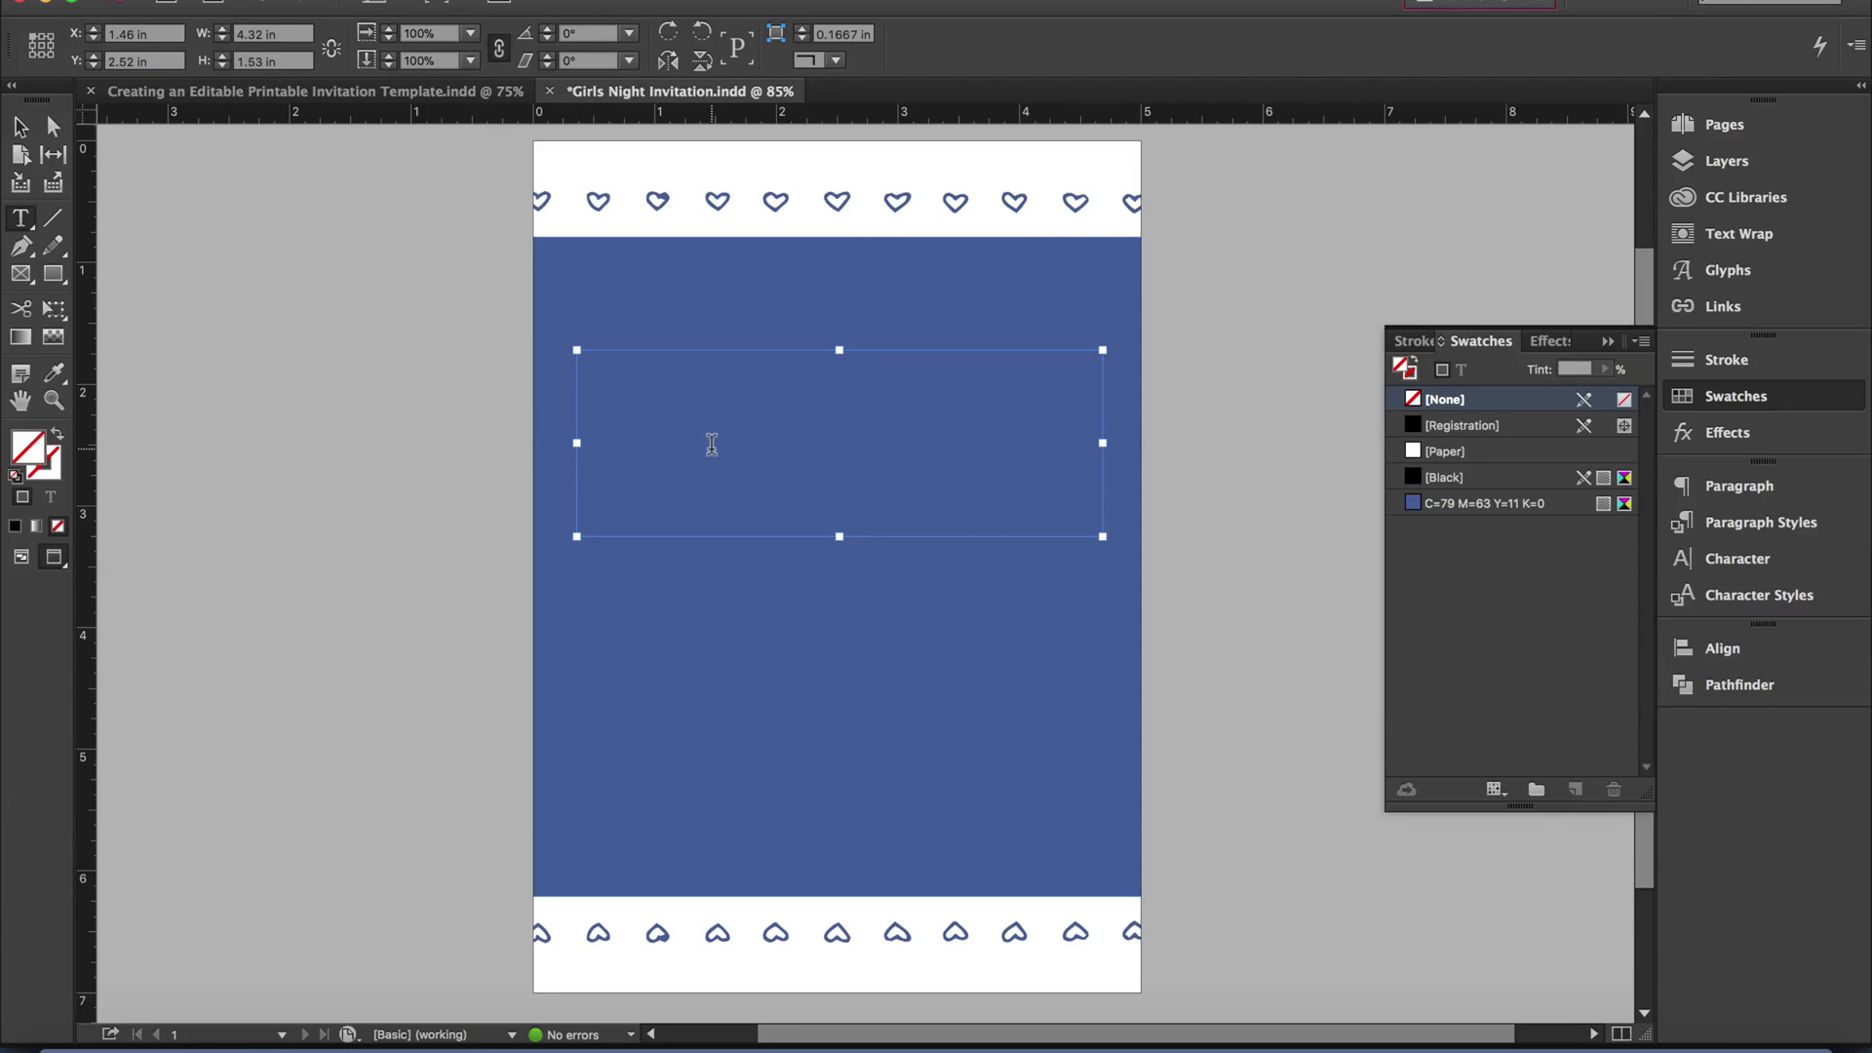
click(712, 444)
text(GIRL)
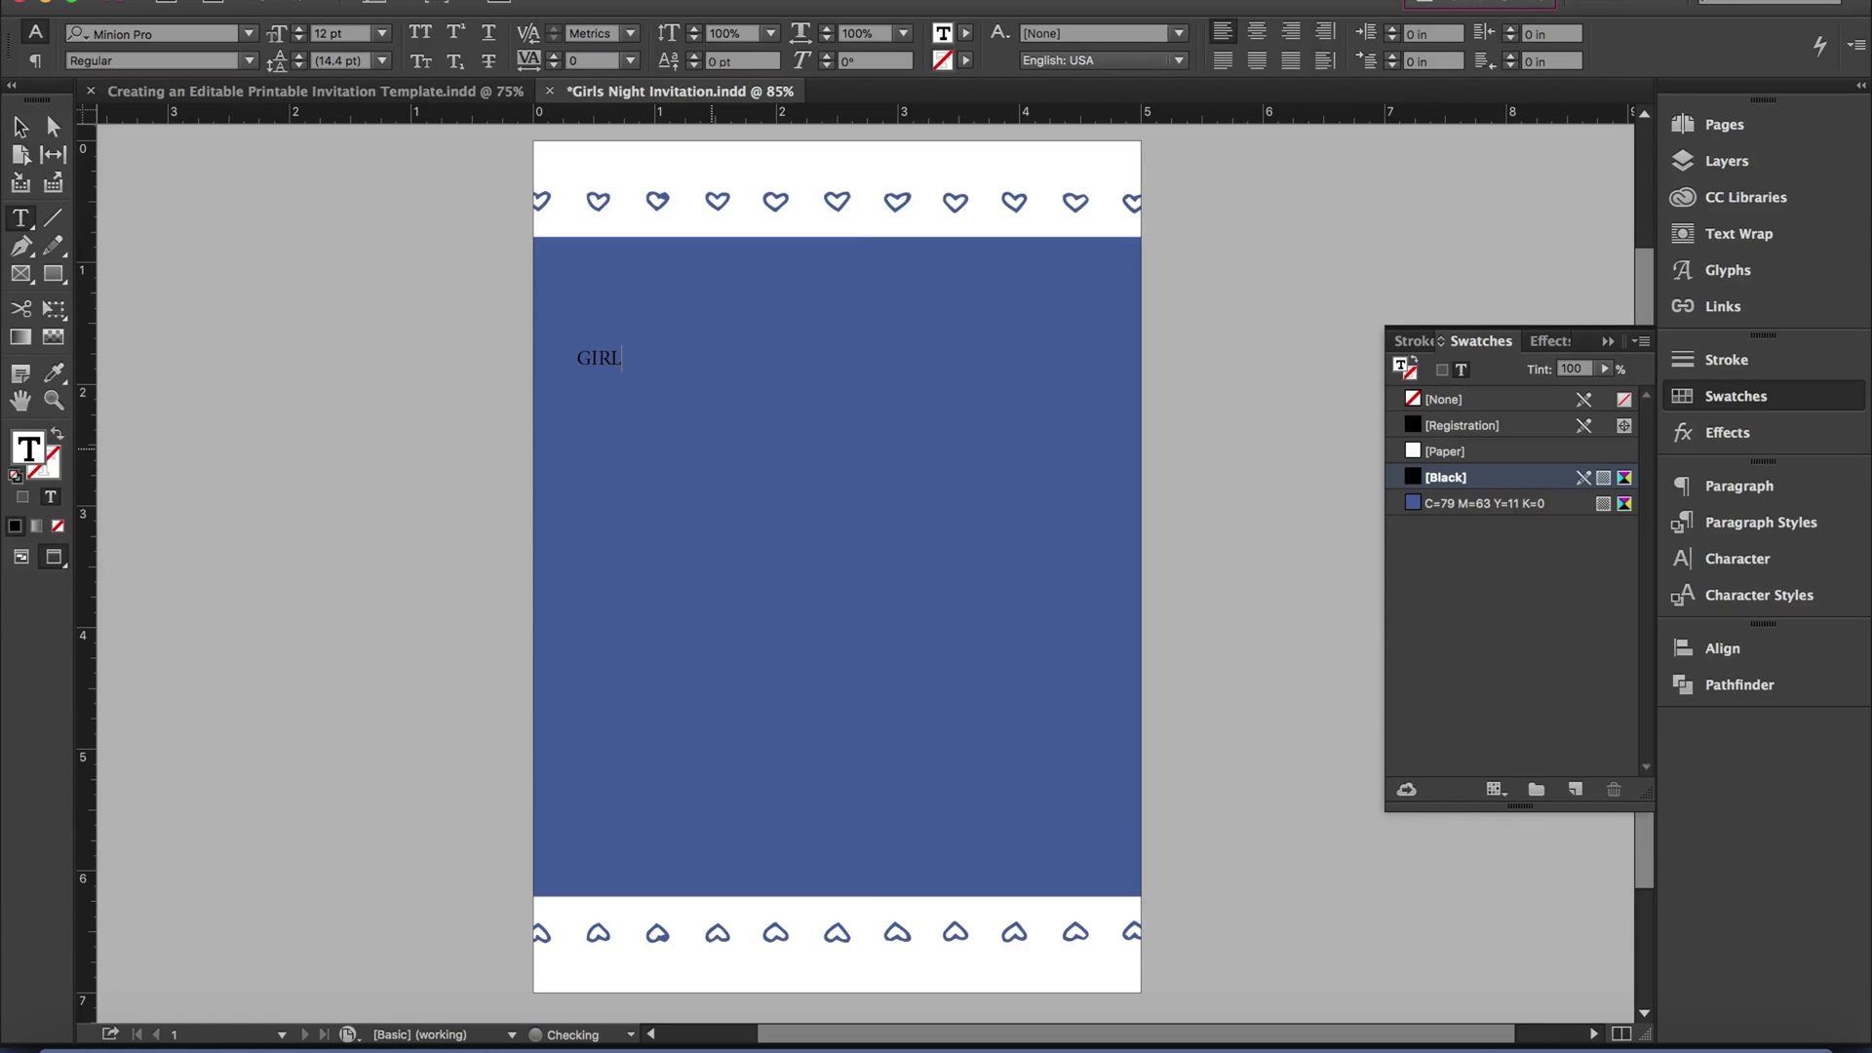
text(S NIGHT)
key(super+a)
key(super+shift+period)
key(super+shift+period)
key(super+shift+period)
key(super+shift+period)
key(super+shift+period)
key(super+shift+period)
key(super+shift+period)
key(super+shift+period)
key(super+shift+period)
key(super+shift+period)
key(super+shift+period)
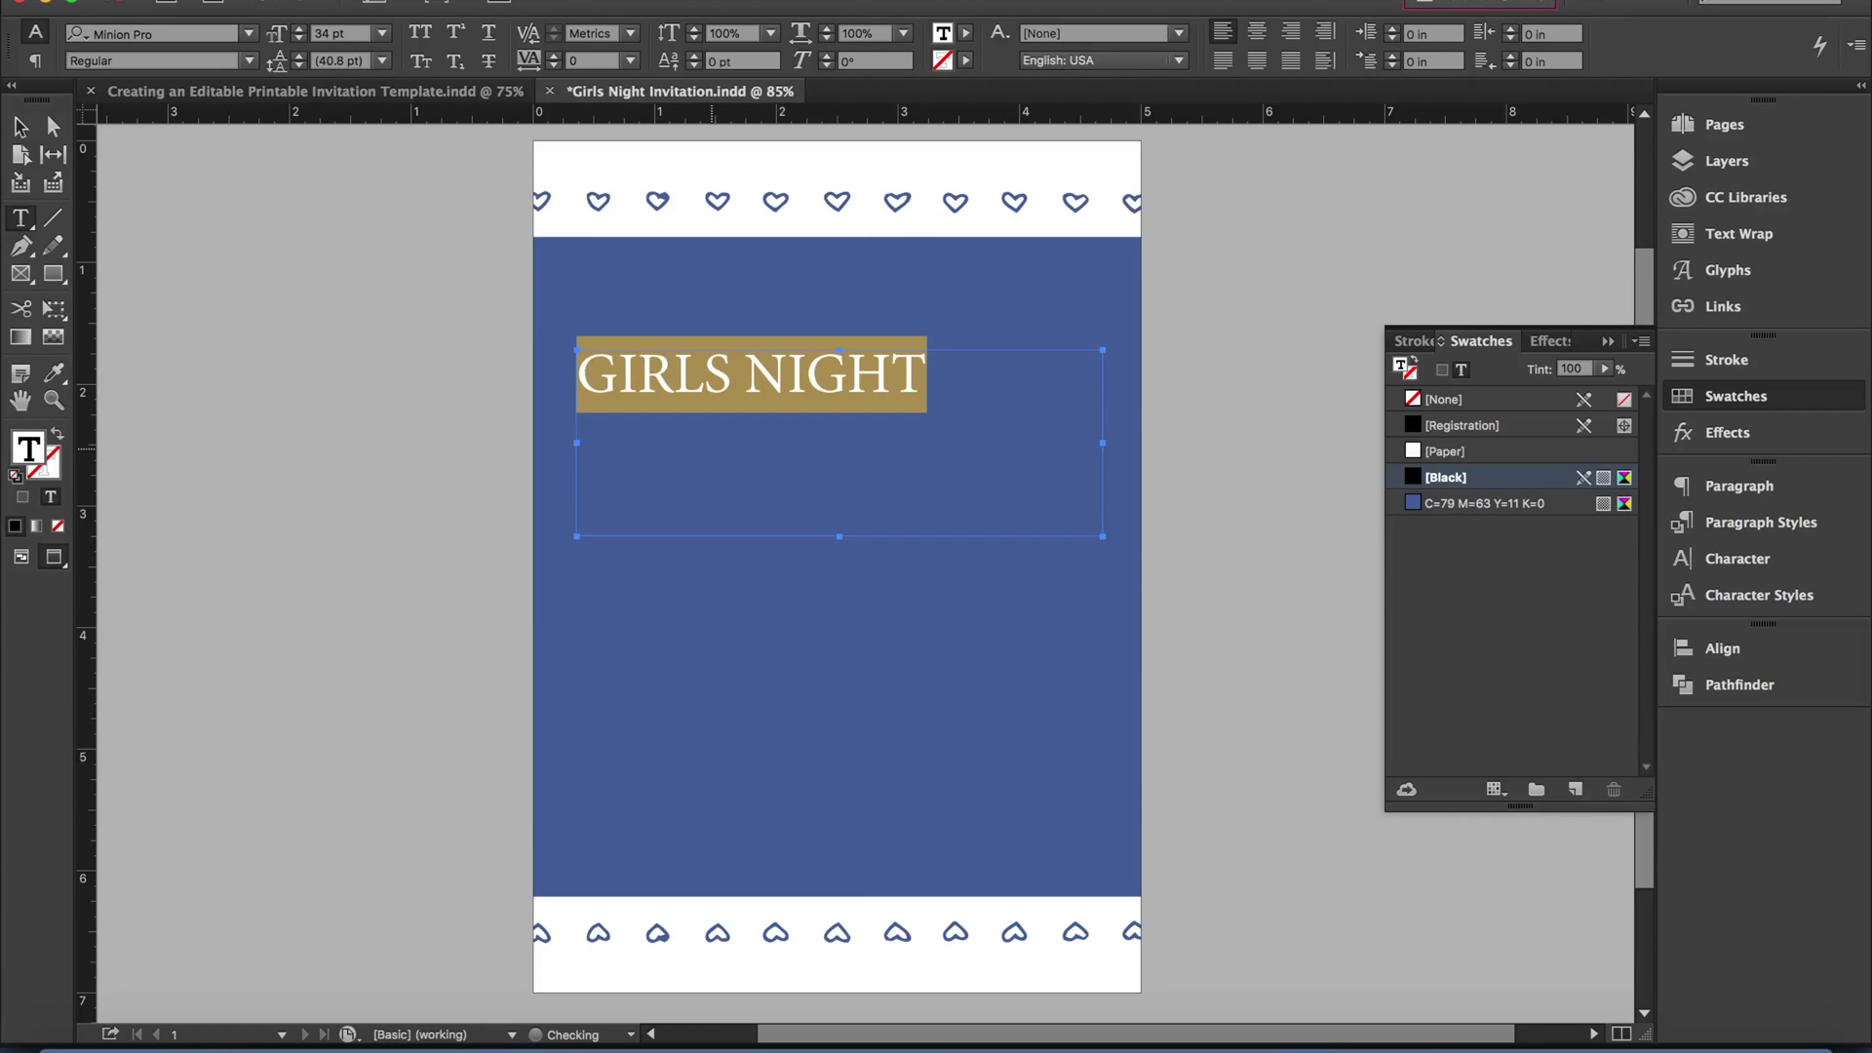
Centre GIRLS NIGHT in Playfair Display SC Bold, widen the word gap, and enlarge it to 40 pt.
click(1261, 33)
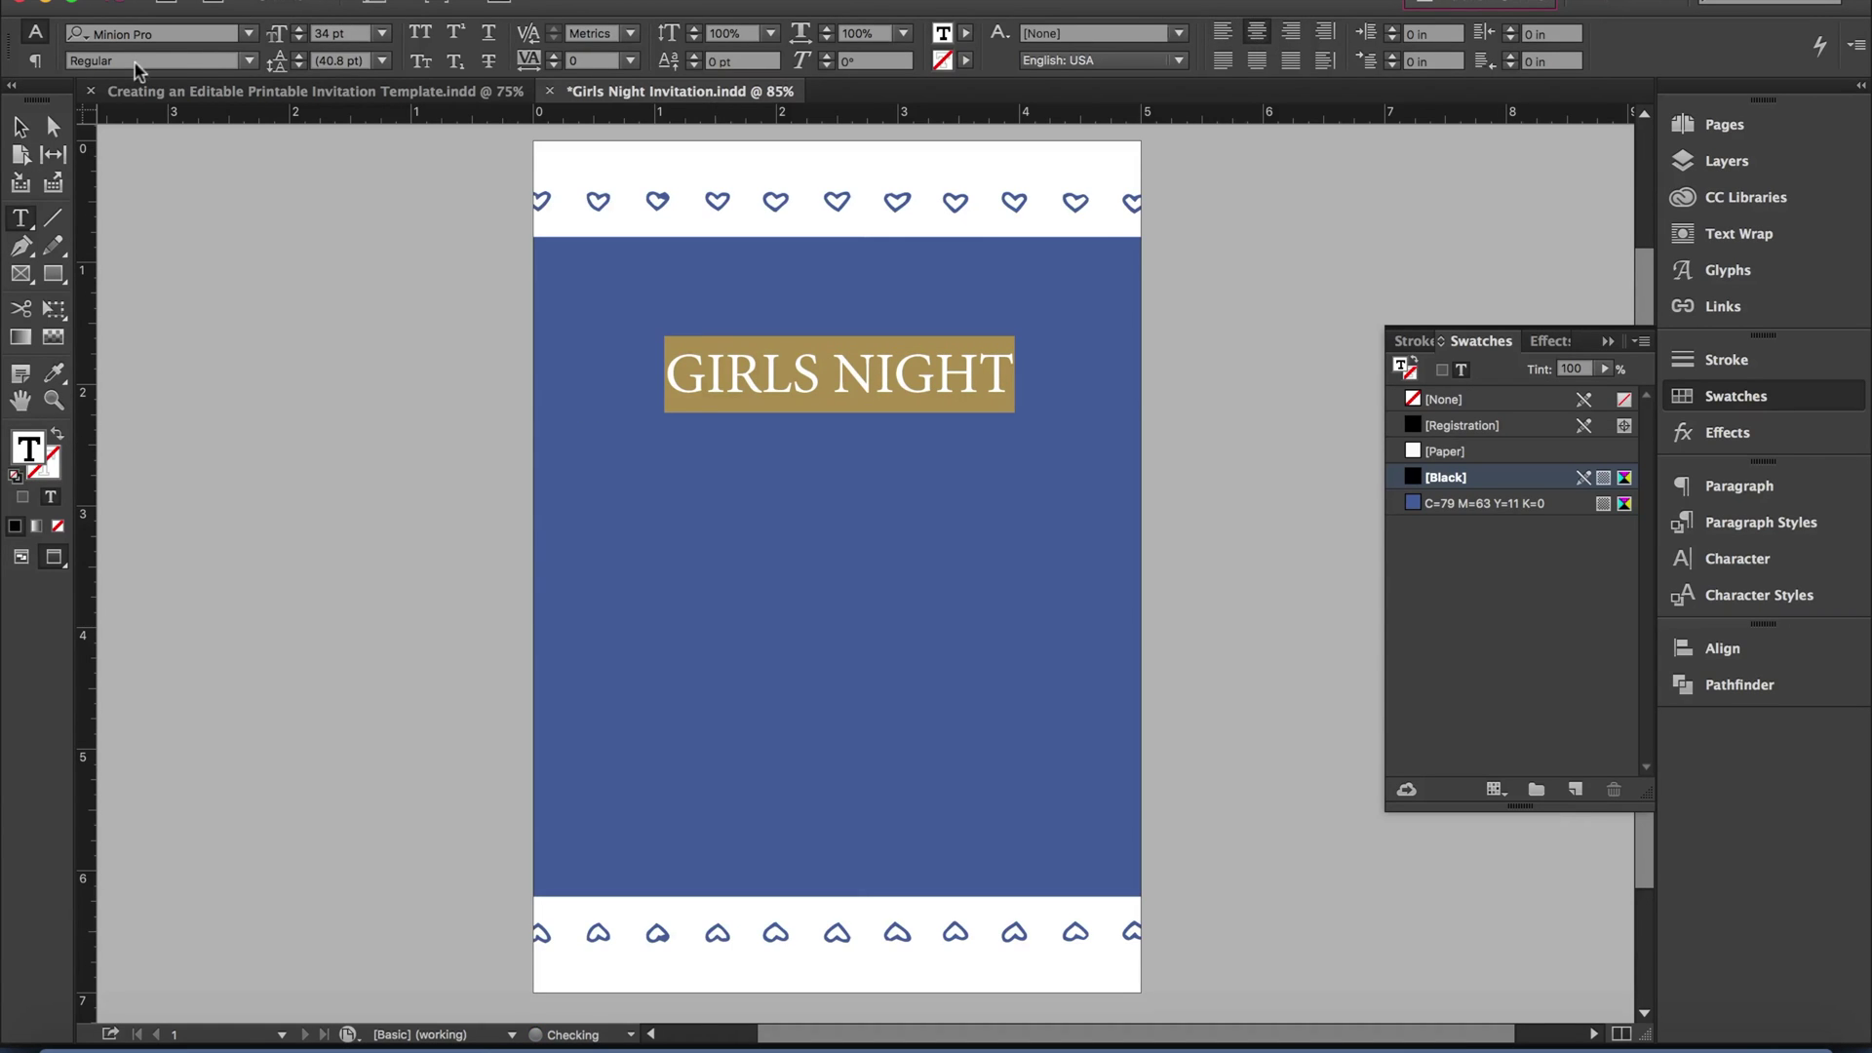
click(174, 32)
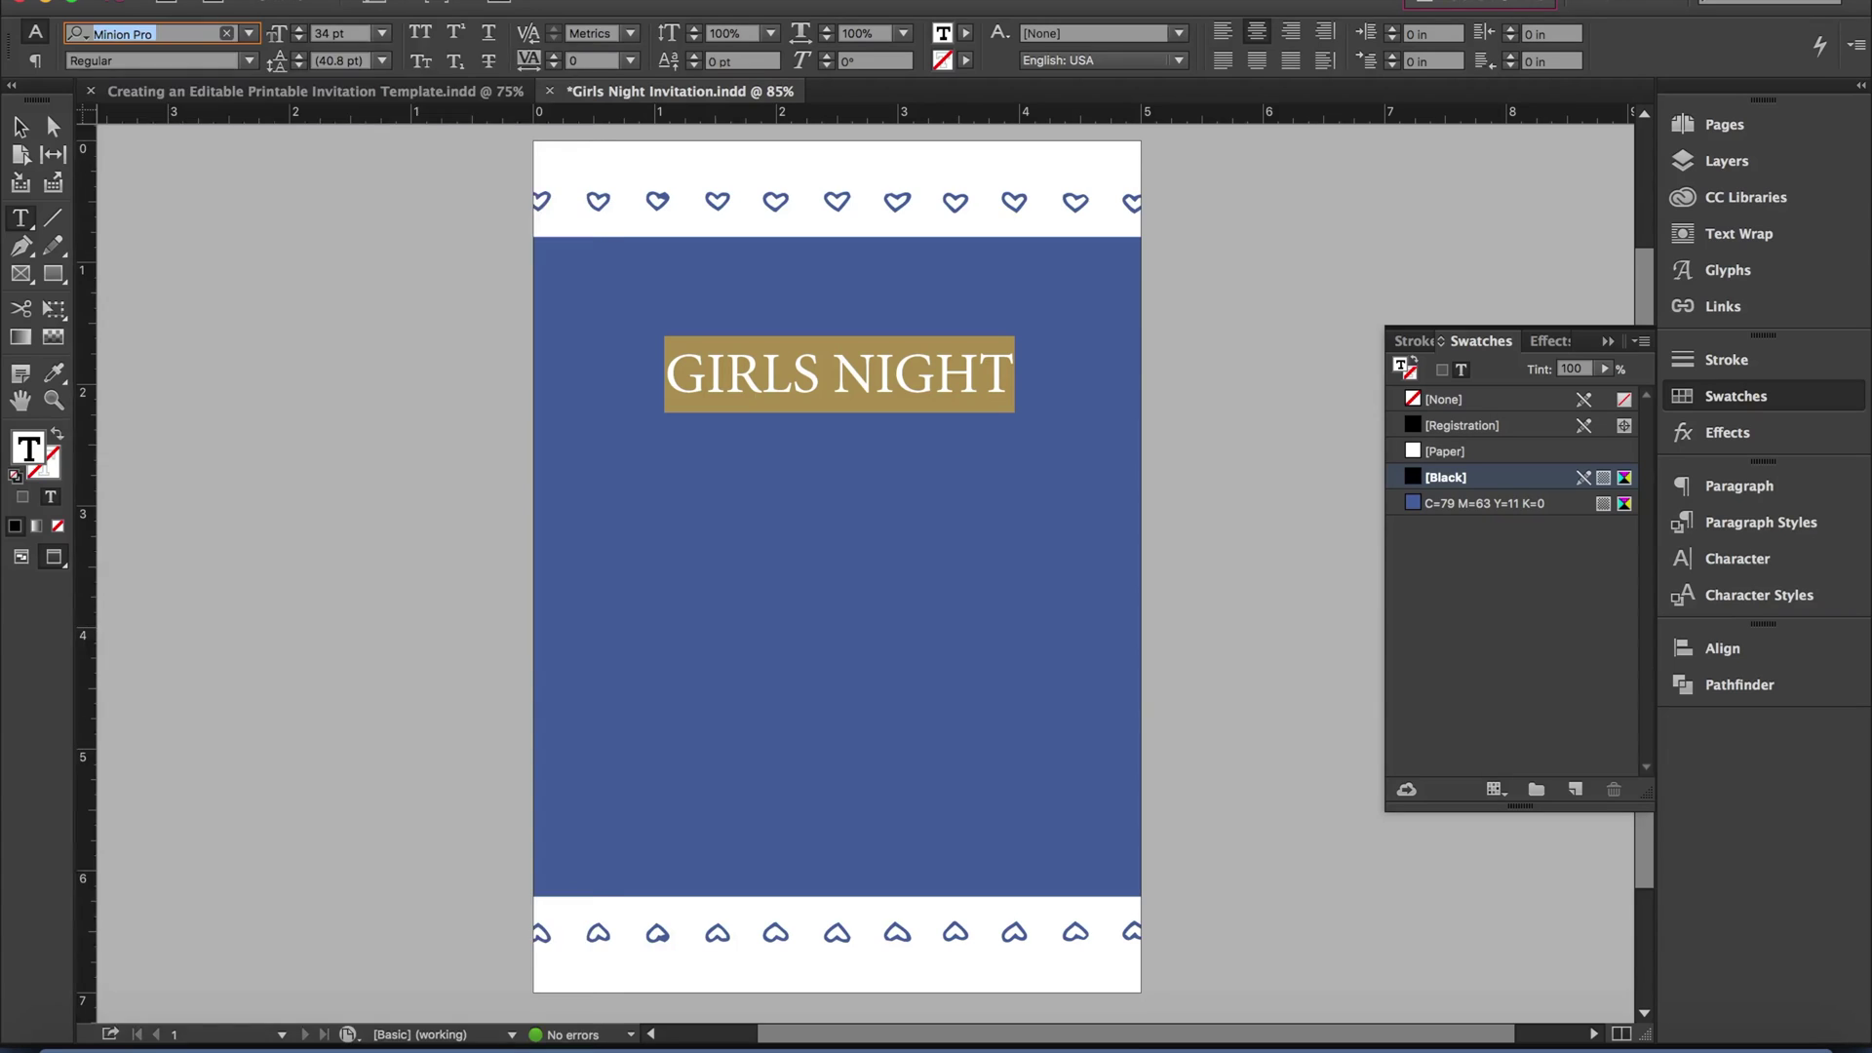
text(playf)
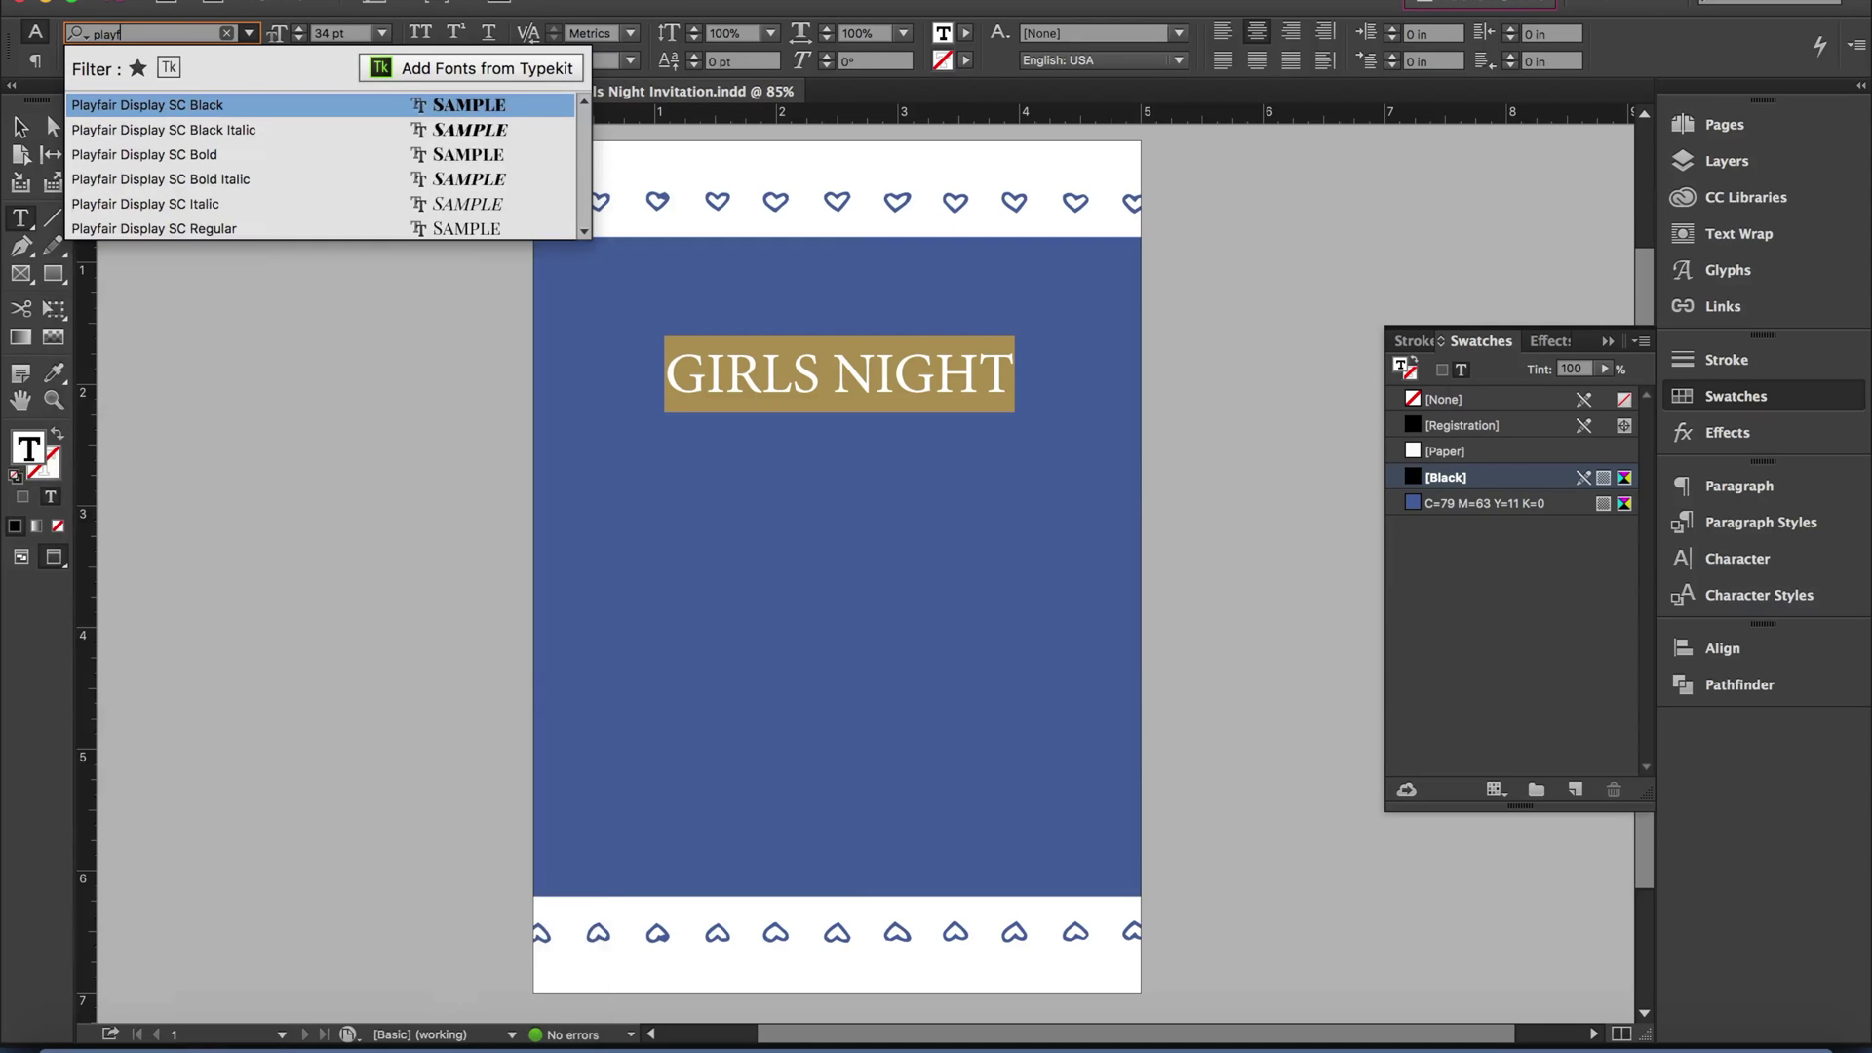
text(air)
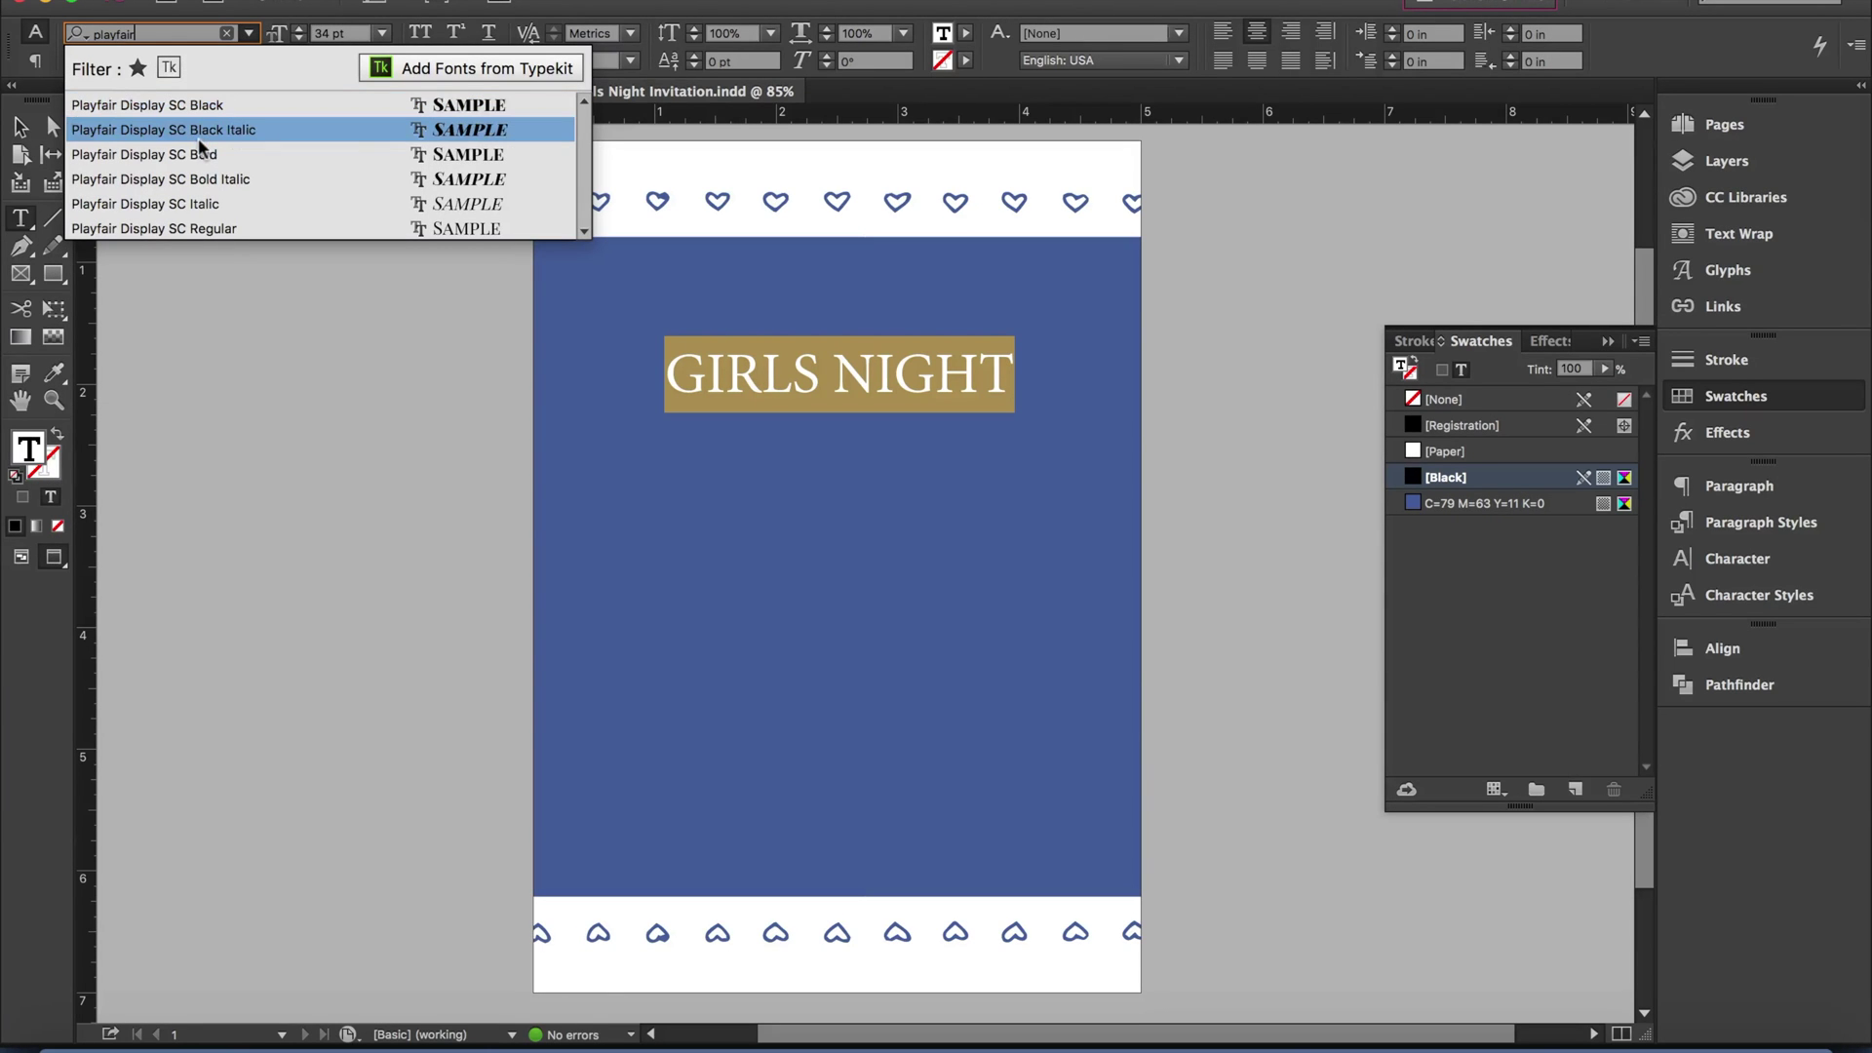
click(200, 154)
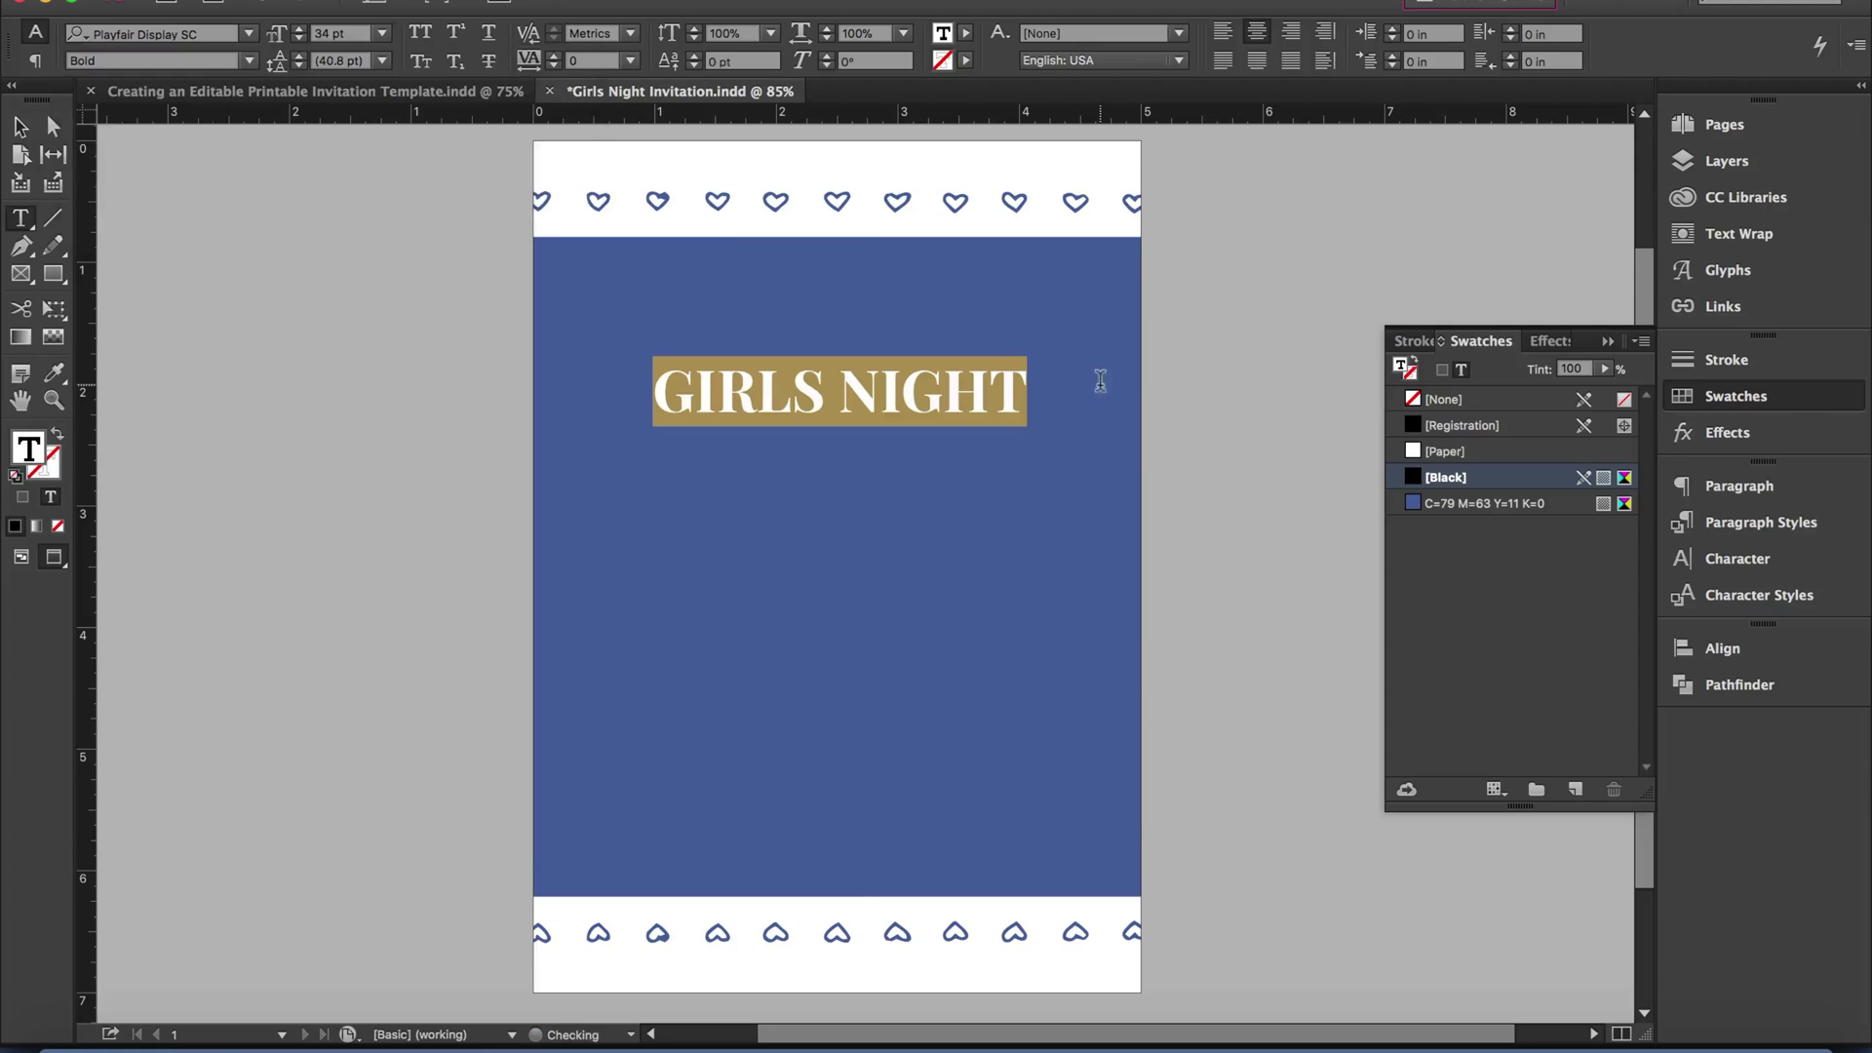
click(831, 385)
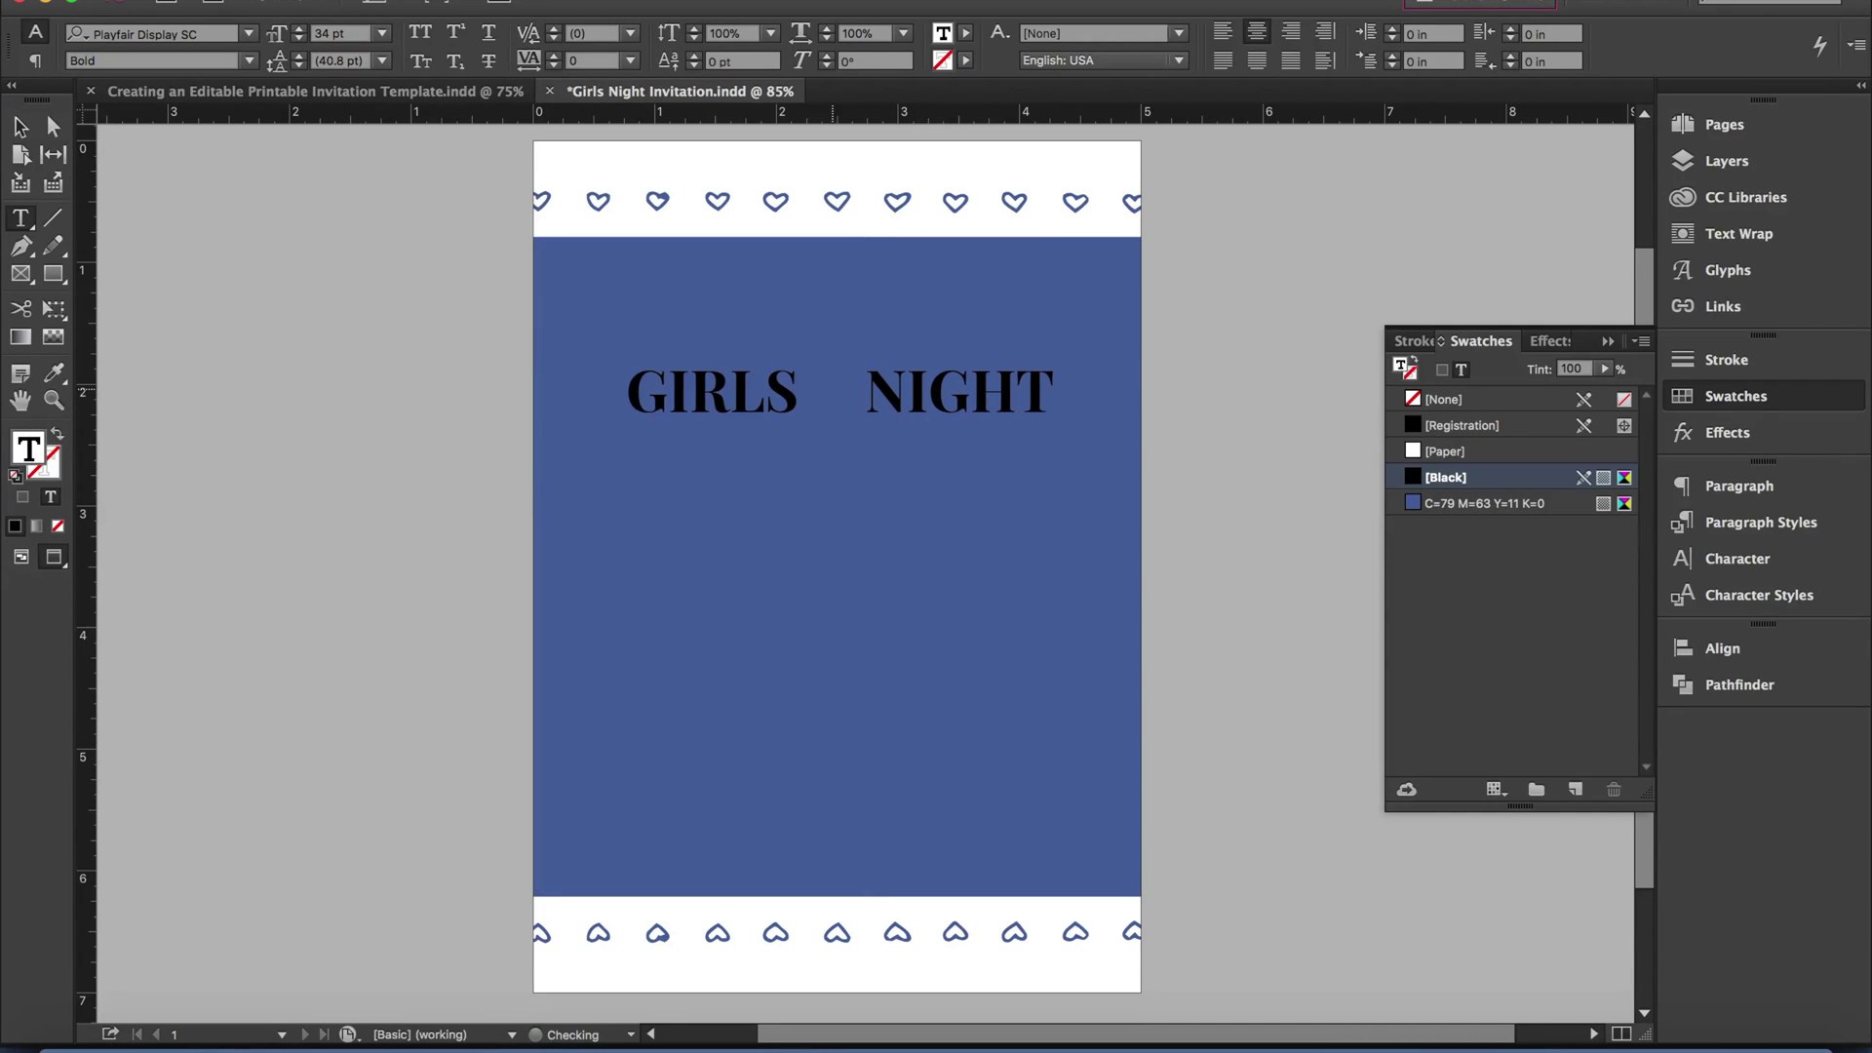
key(super+a)
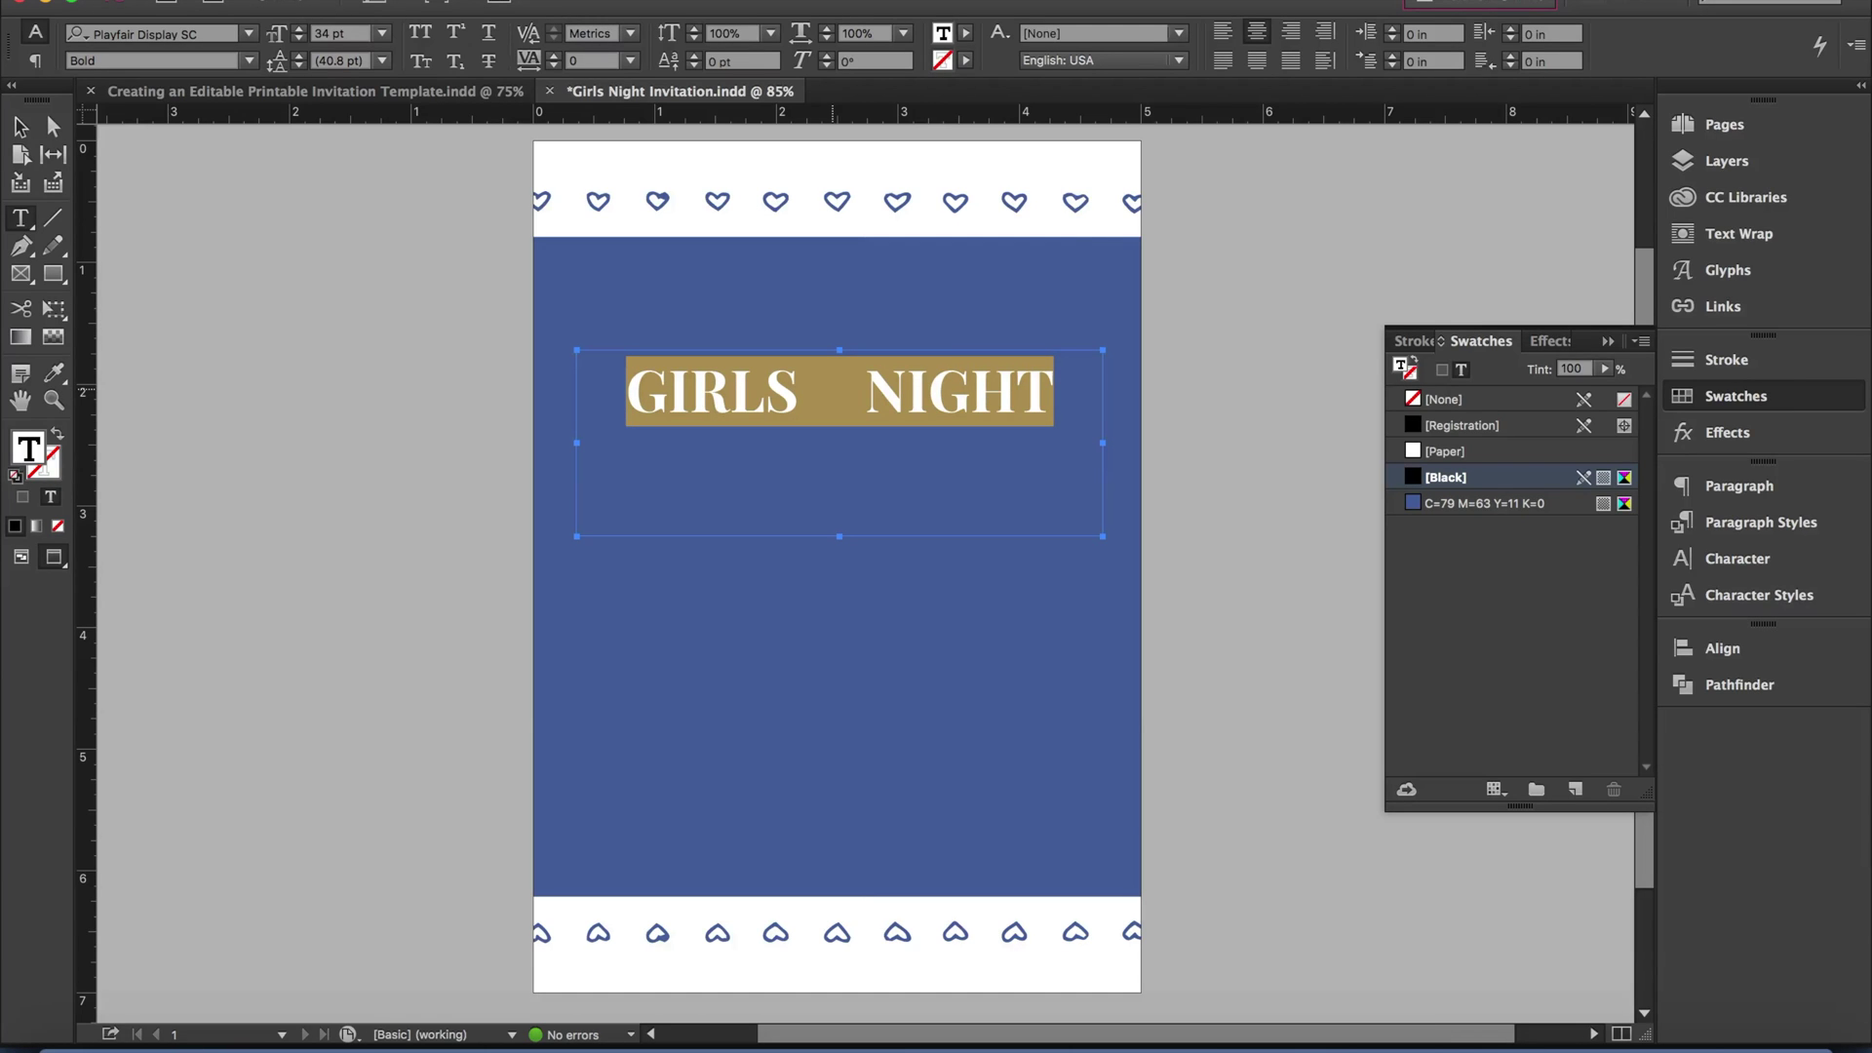
key(super+shift+period)
key(super+shift+period)
key(super+shift+period)
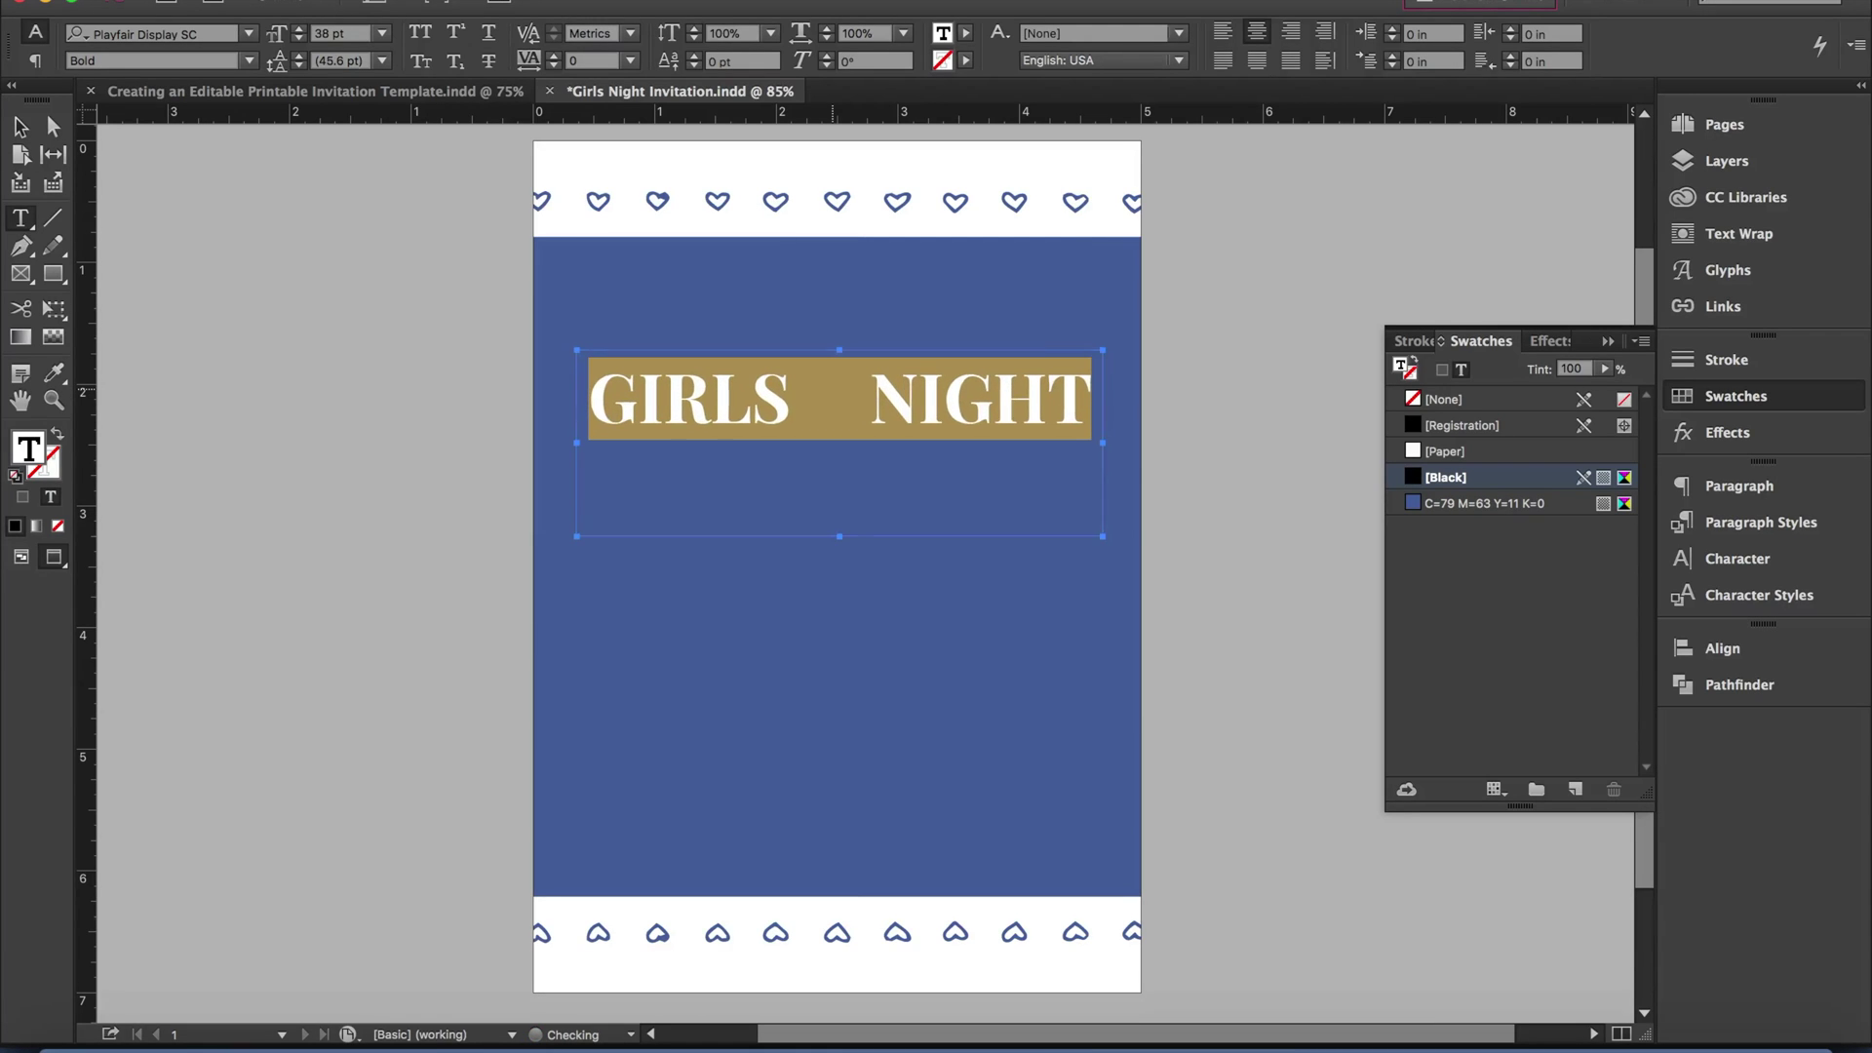
click(856, 400)
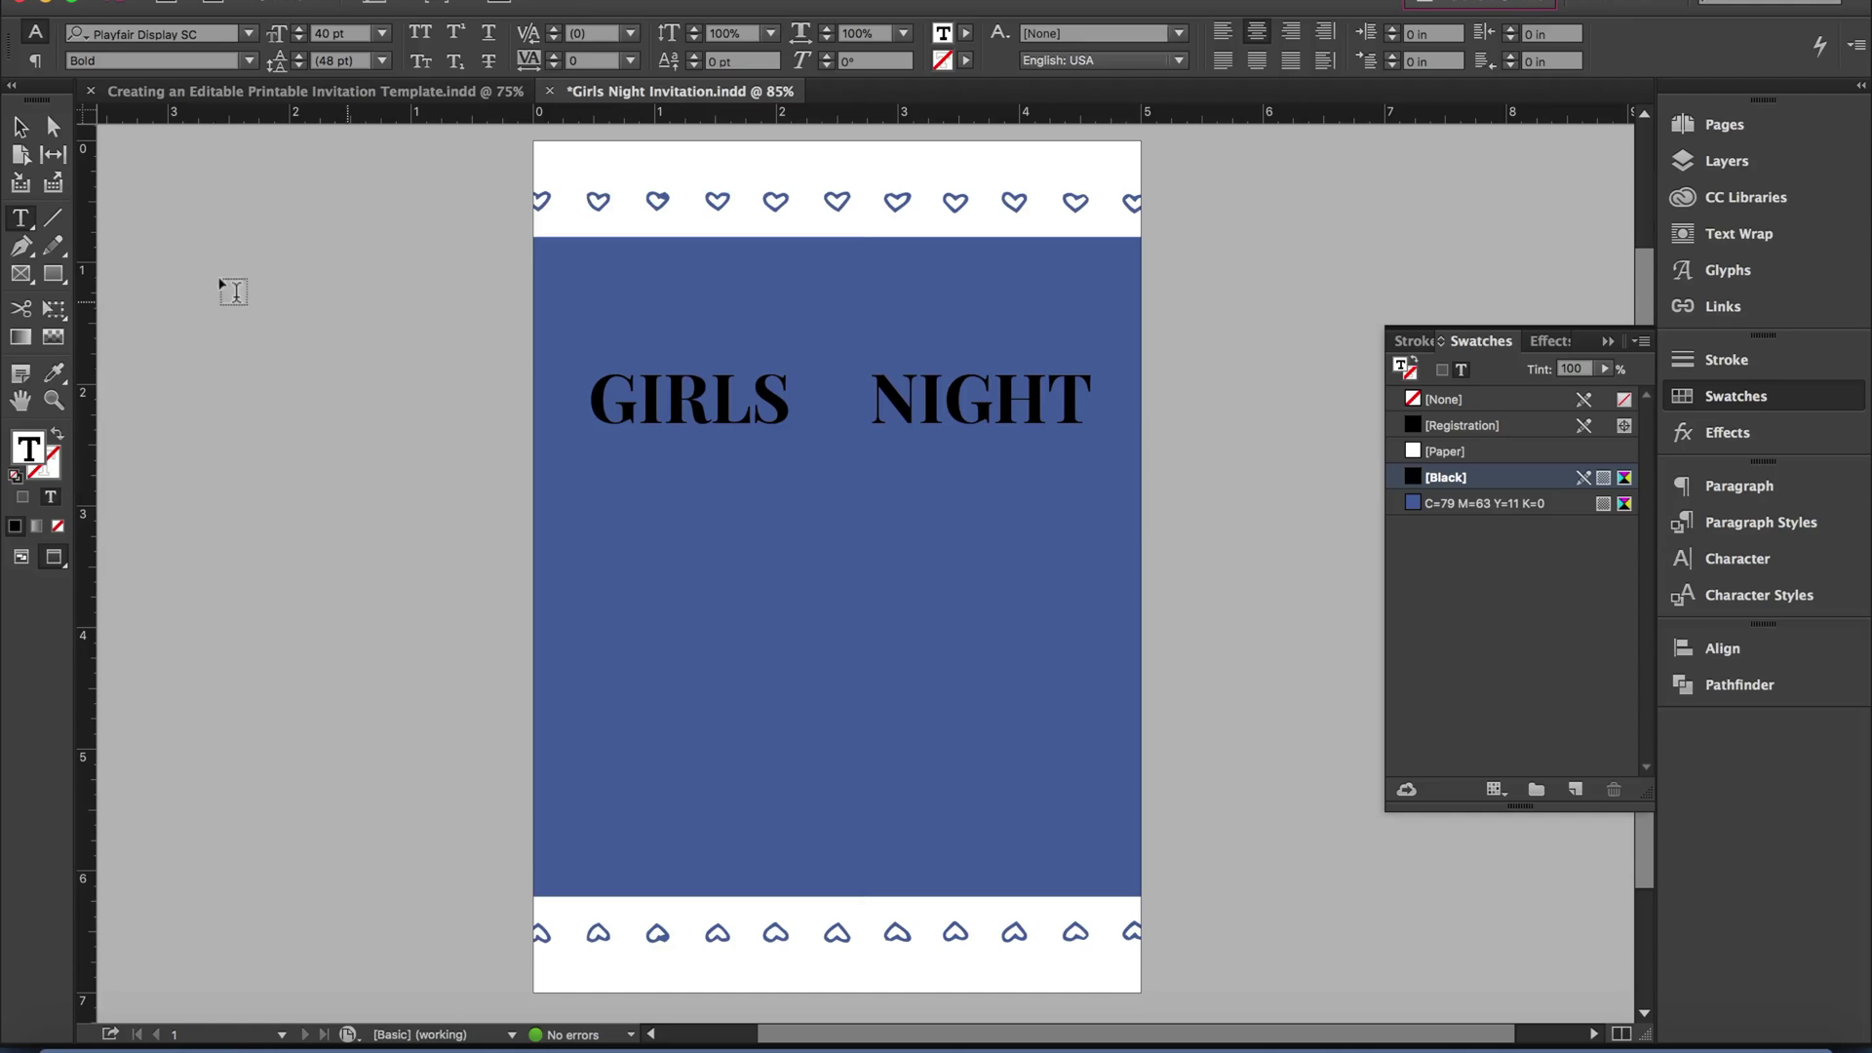
click(21, 127)
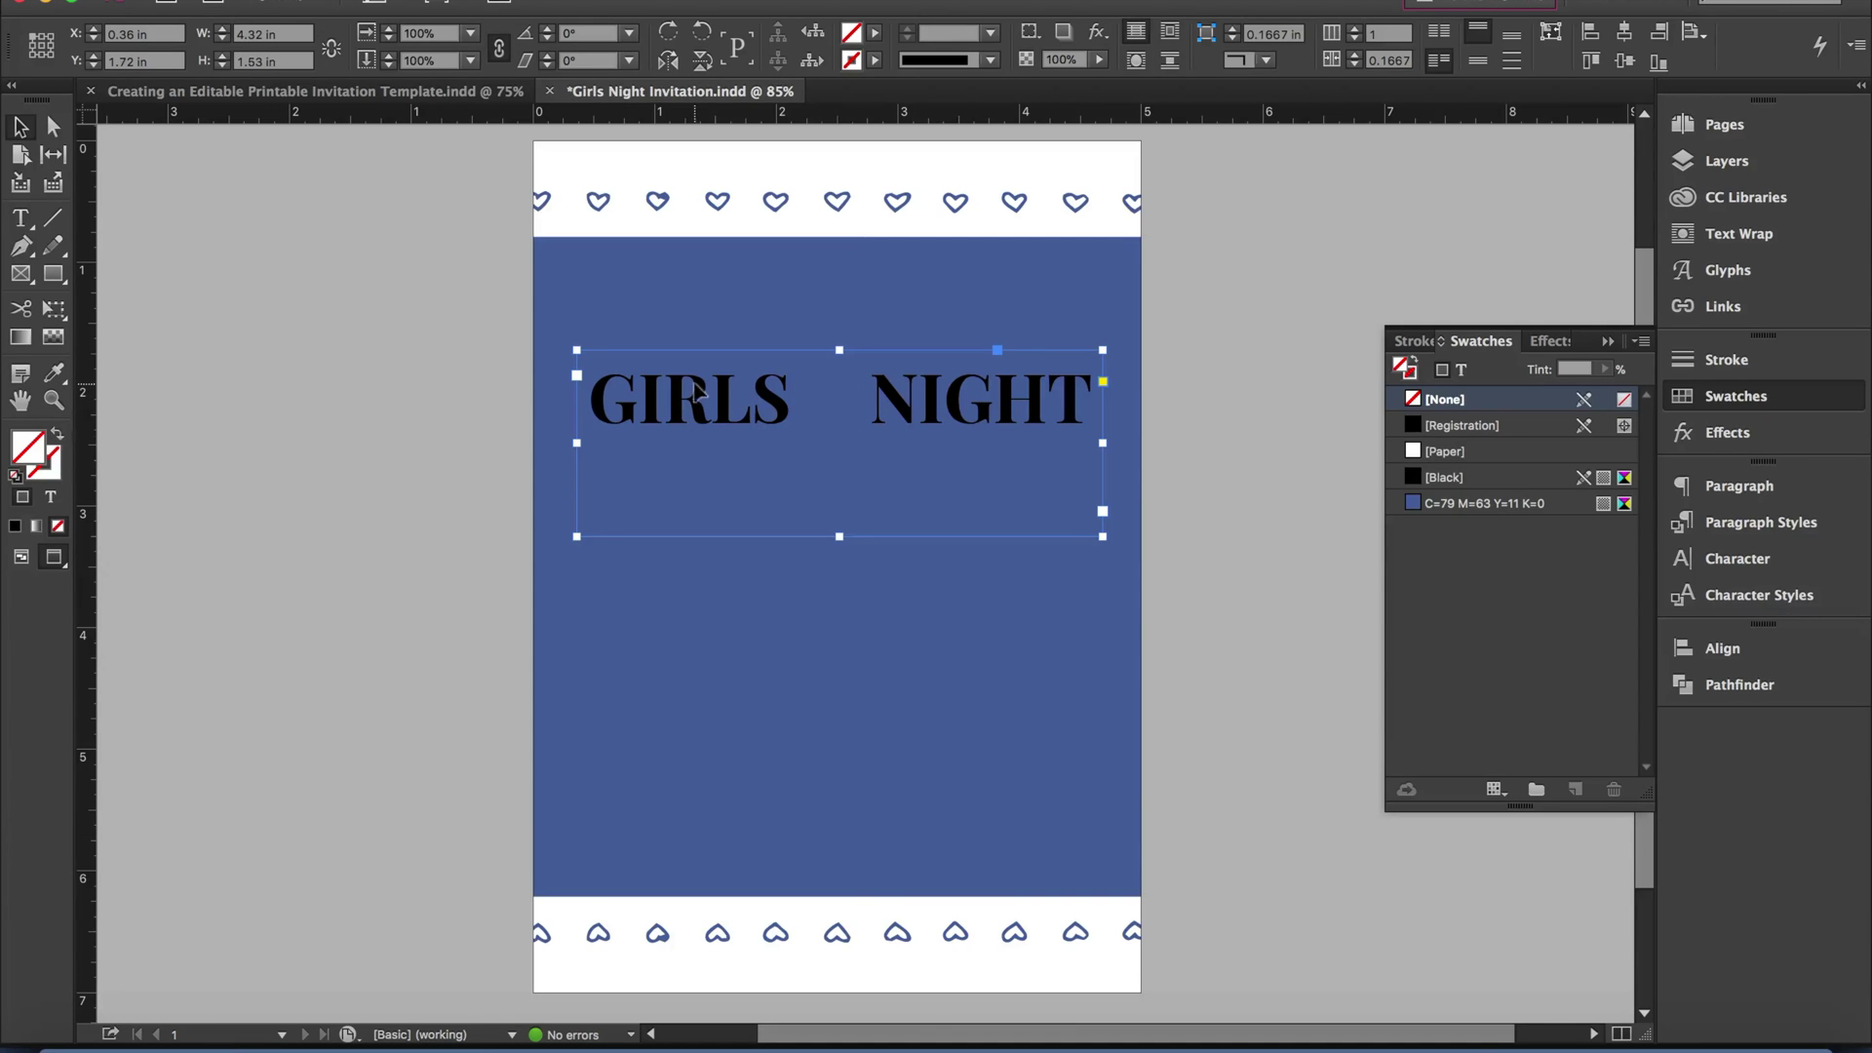
Paste the heart shape, fill it white (Paper), and place it between GIRLS and NIGHT.
click(1022, 1047)
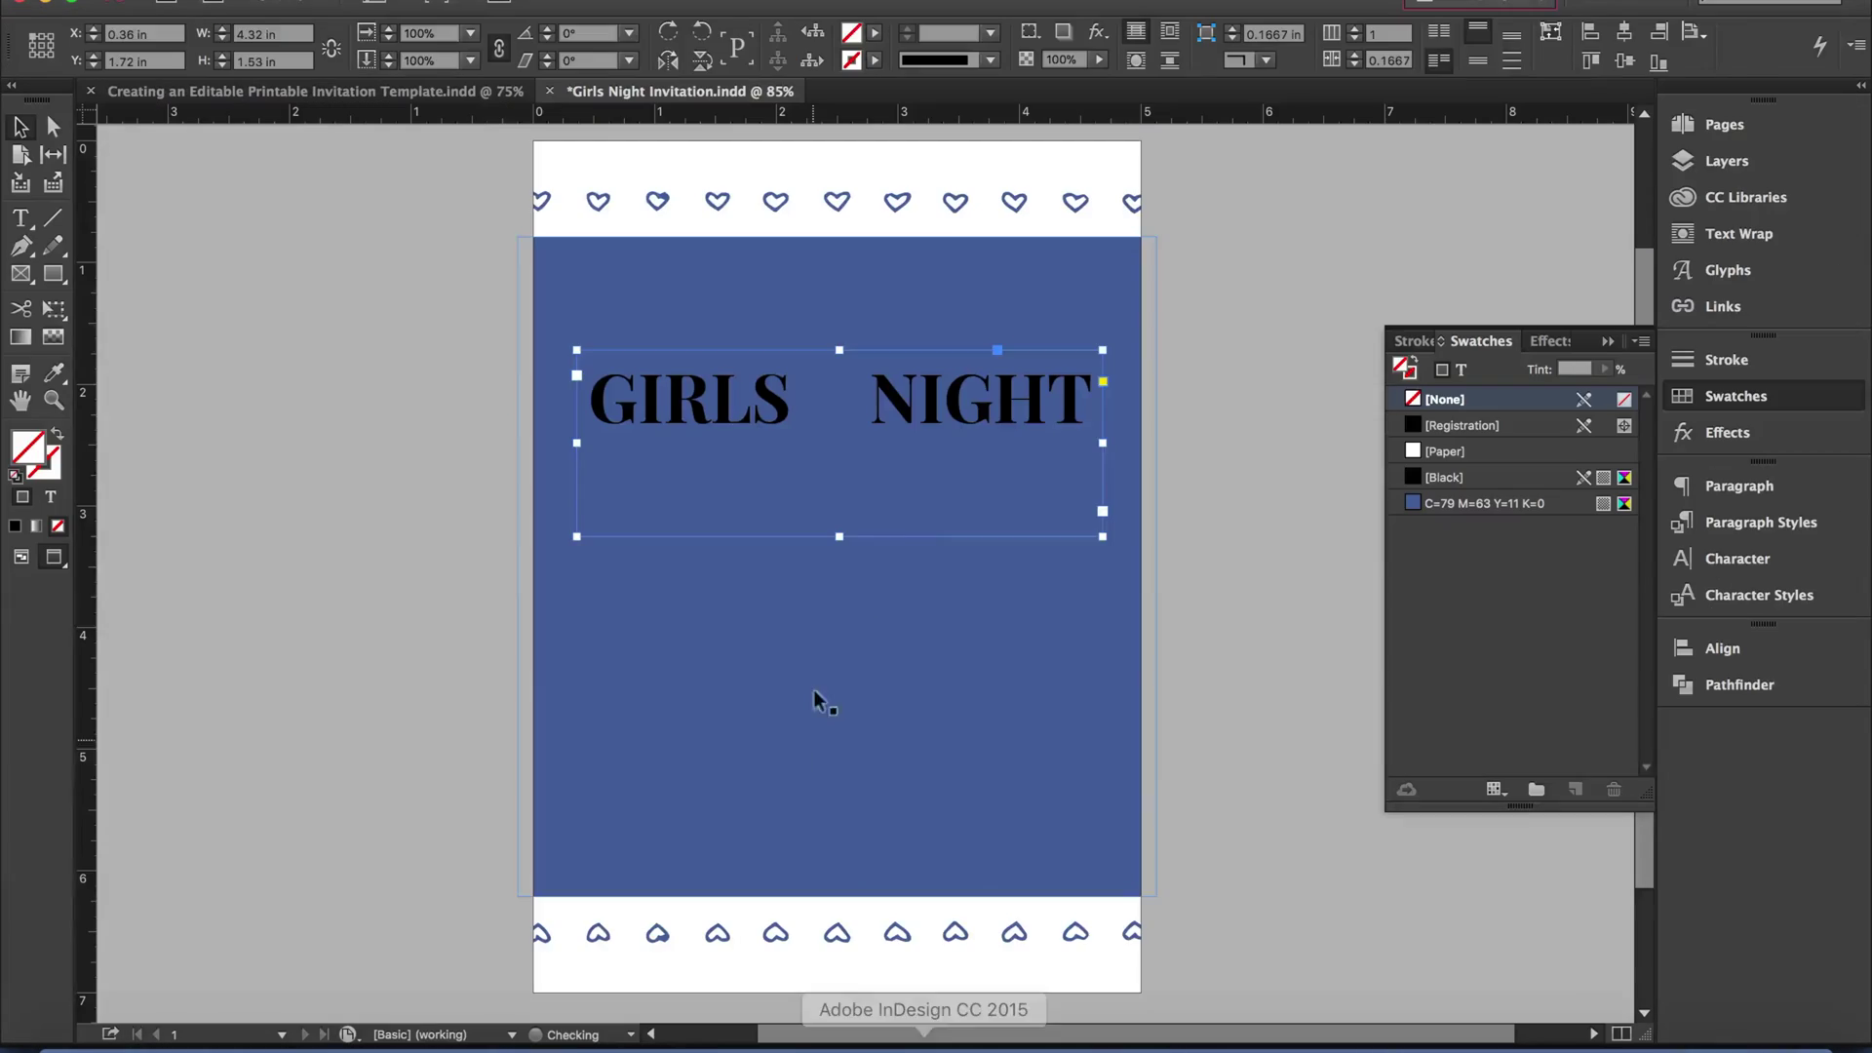
key(super+v)
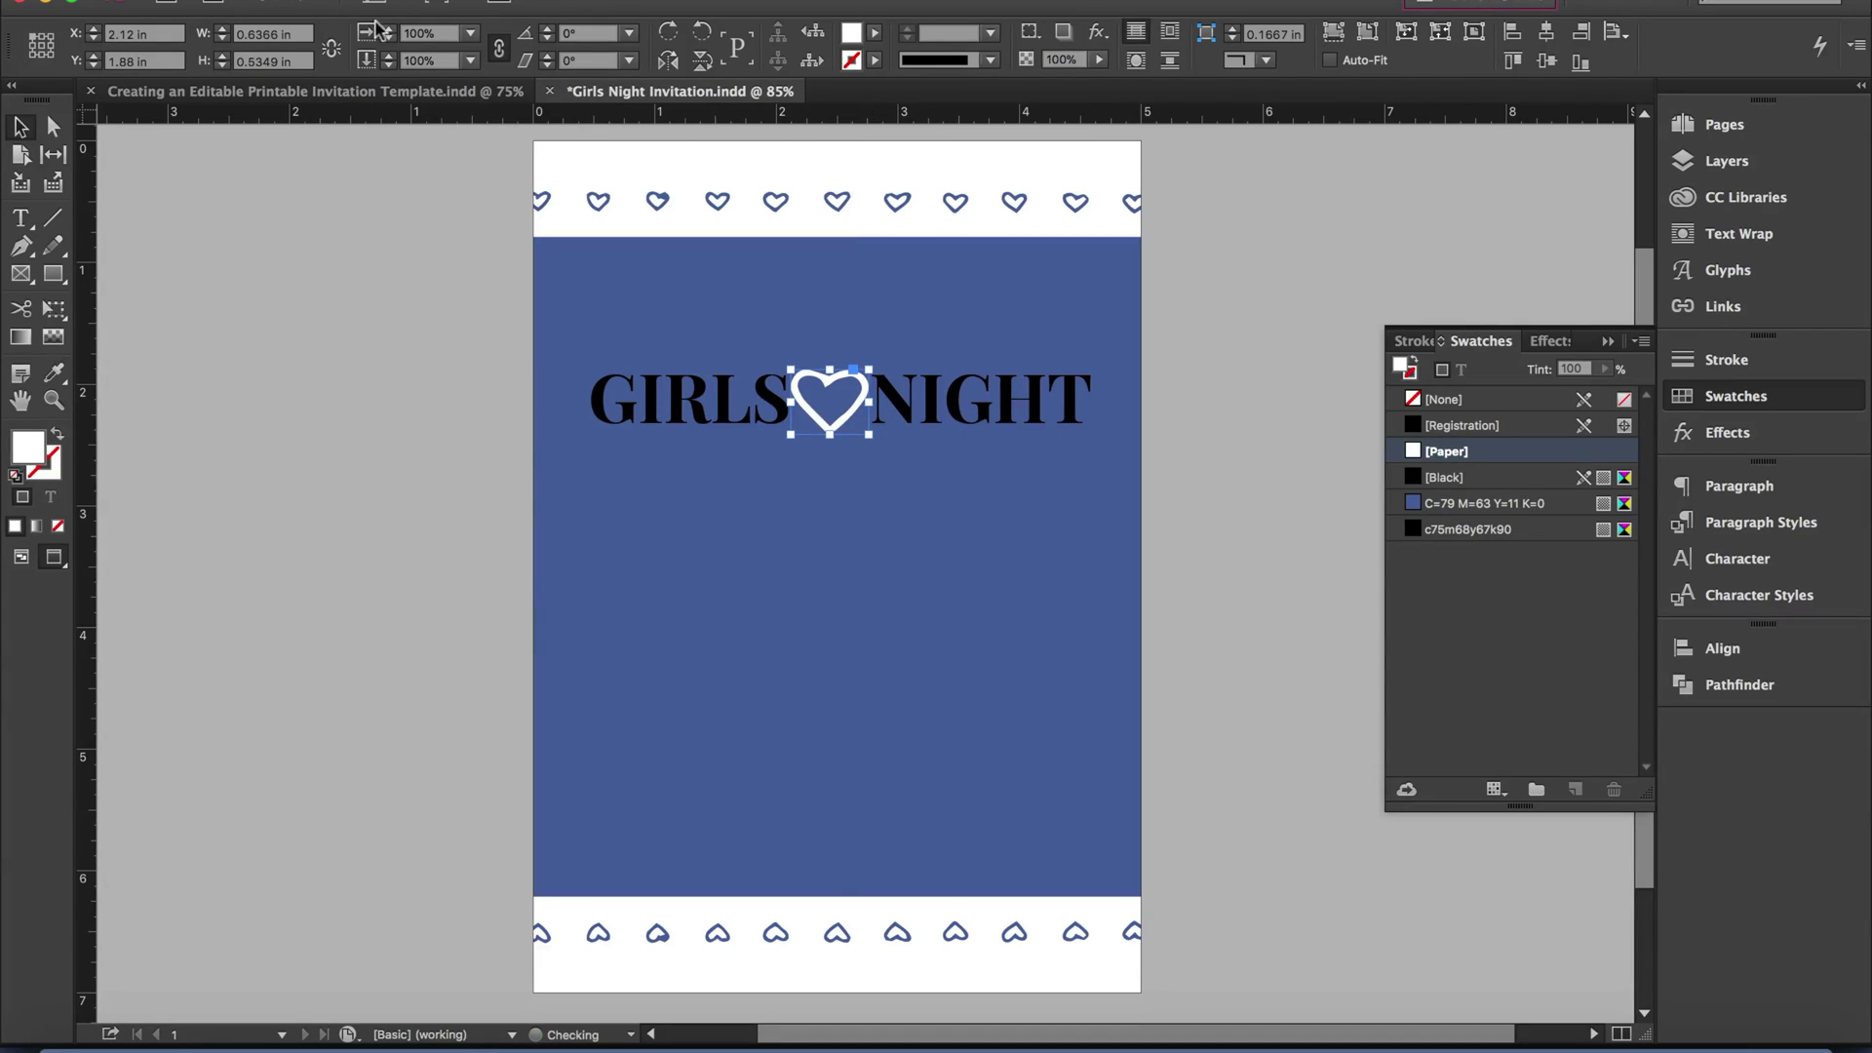
click(388, 40)
click(991, 464)
drag(858, 419, 871, 421)
double_click(870, 421)
Draw a text frame above the heading and paste the white Raleway 11 pt invitation lines.
click(1227, 318)
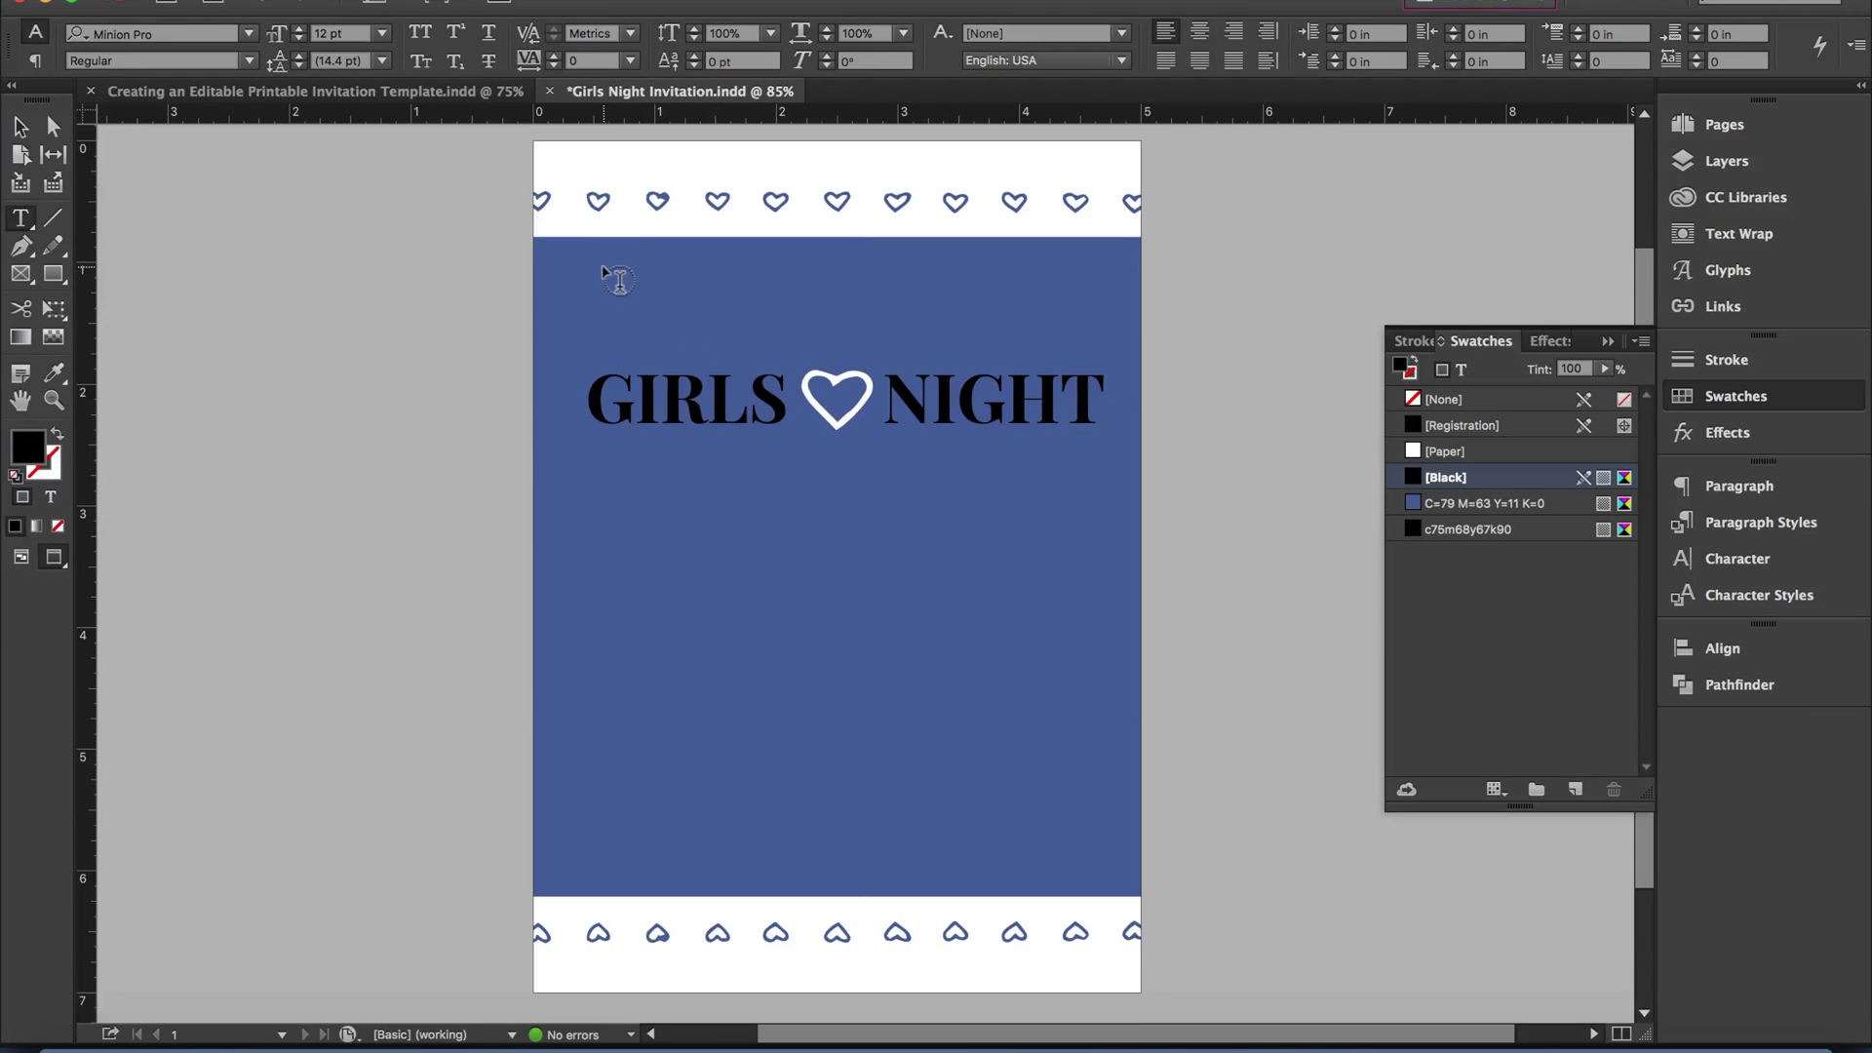
drag(593, 268, 1114, 339)
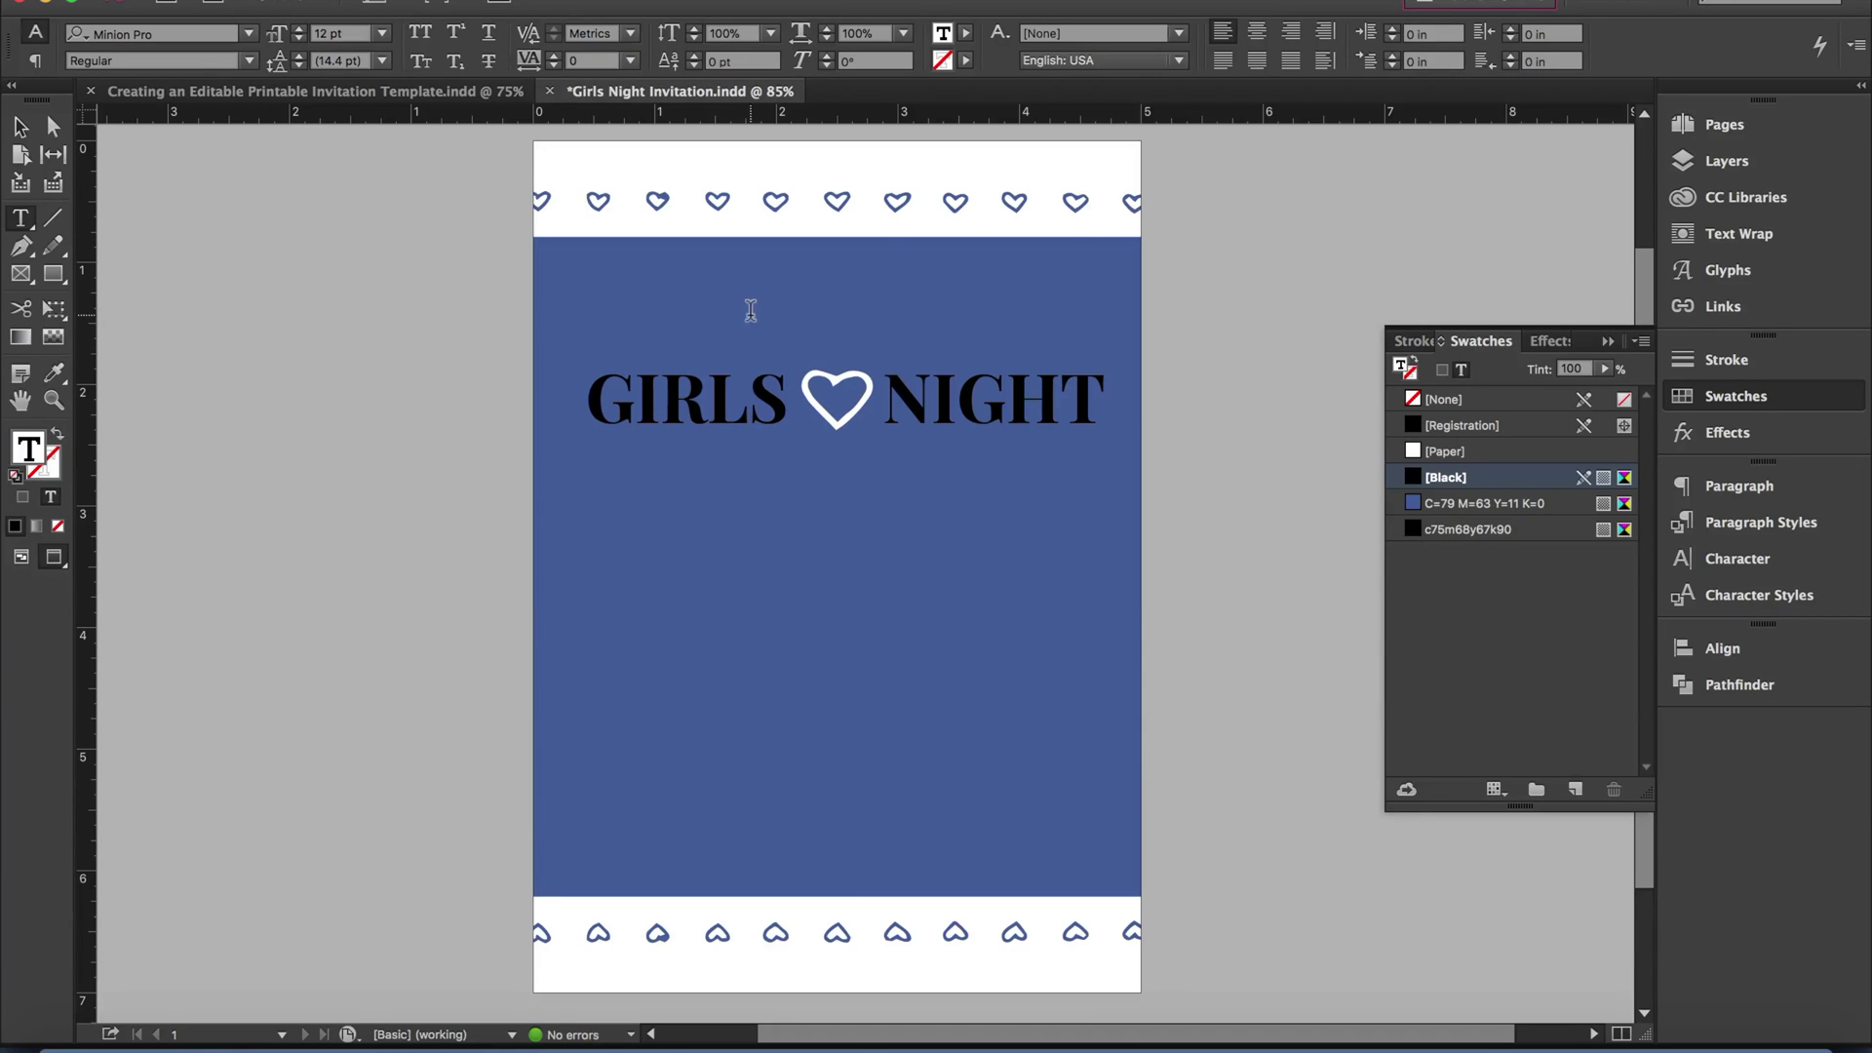
text(YOU'RE INVITED TO AN EVENING OF WINE, SNACKS, CRAFTS, GOOD TUNES + LAUGHTER)
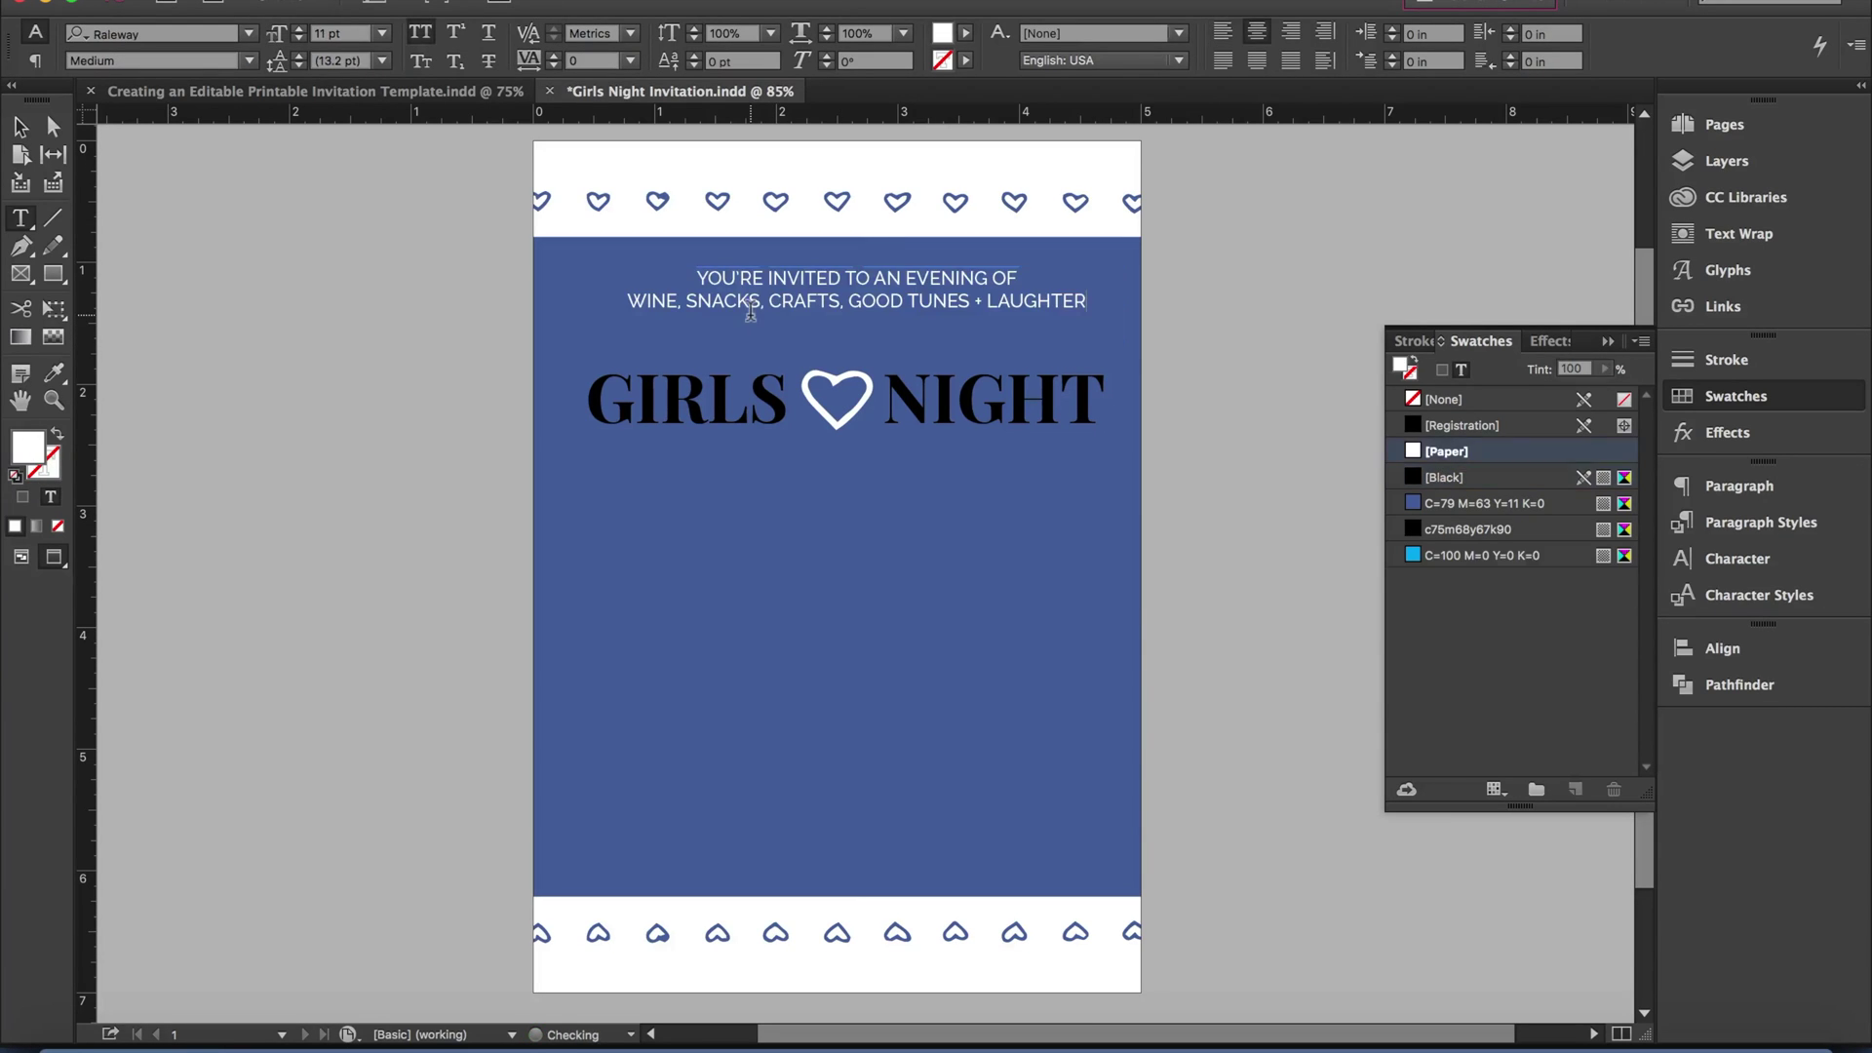
Shorten the subtitle text frame to fit its two lines.
click(19, 127)
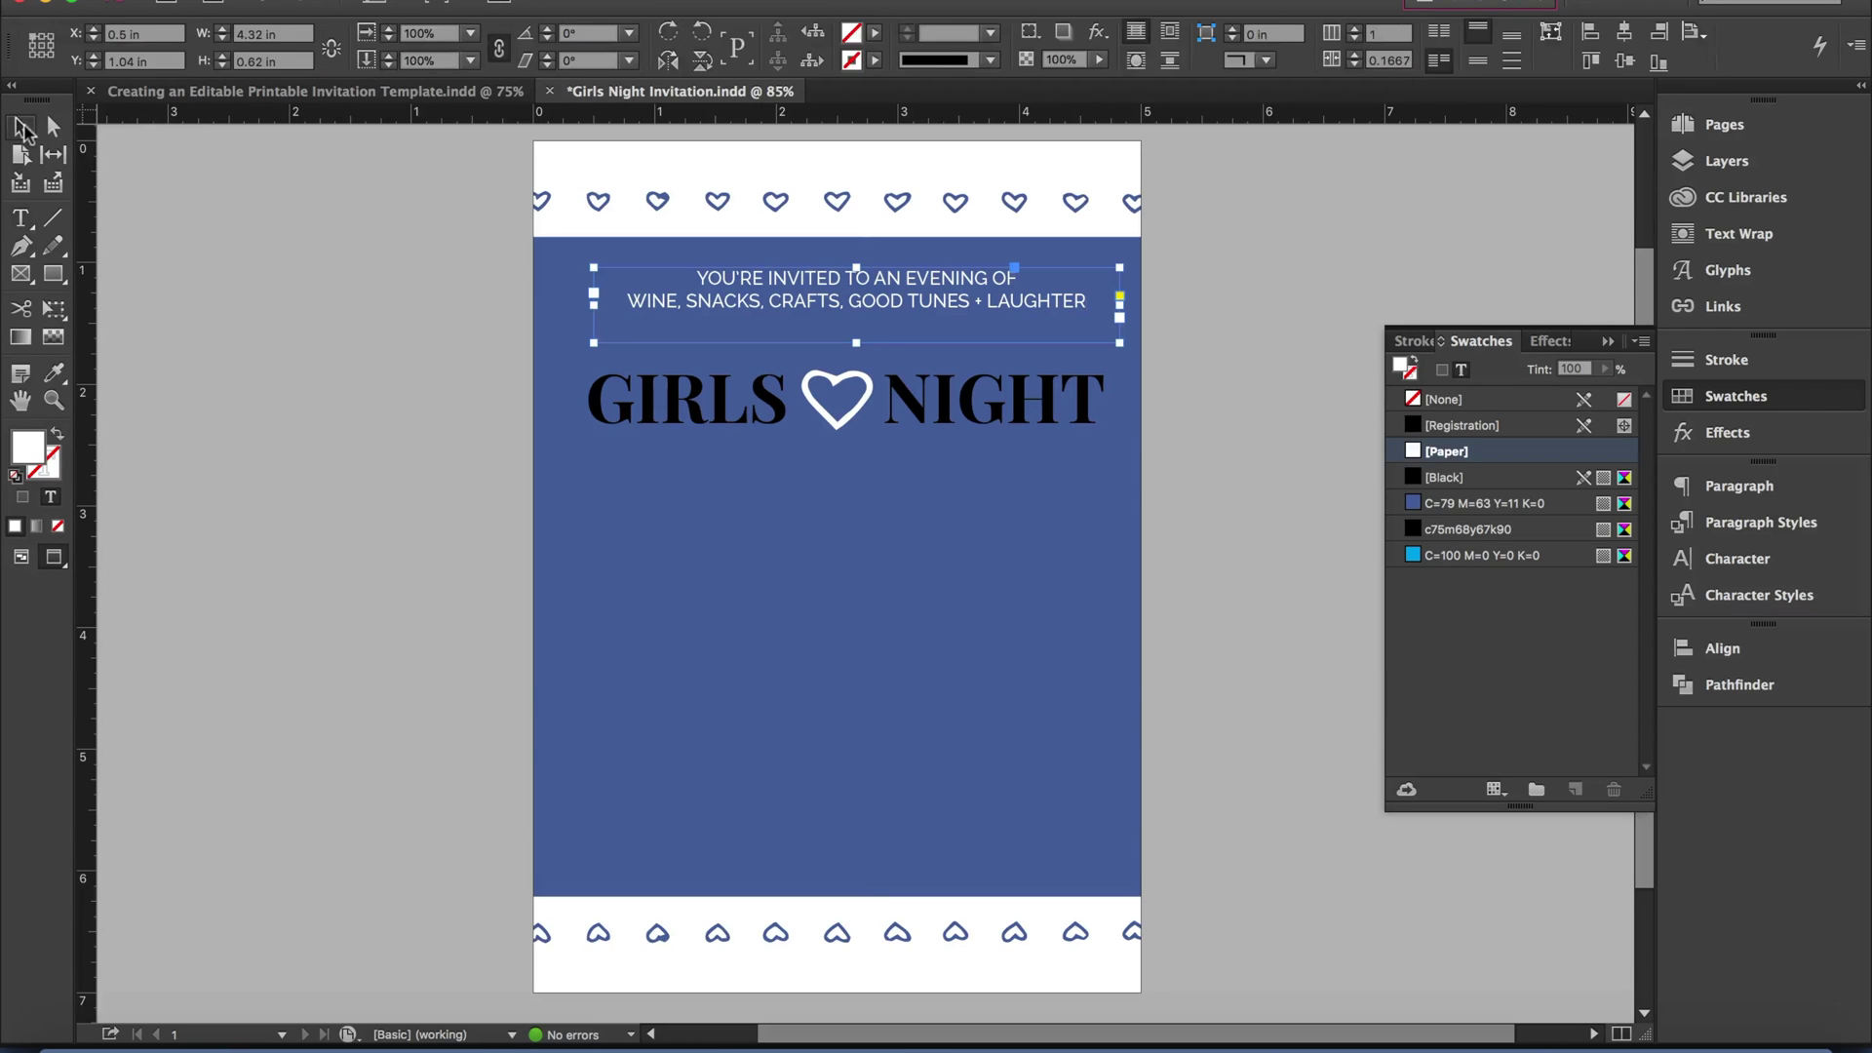
mouse_move(856, 343)
mouse_down()
mouse_move(854, 285)
mouse_move(846, 314)
mouse_up()
click(1207, 334)
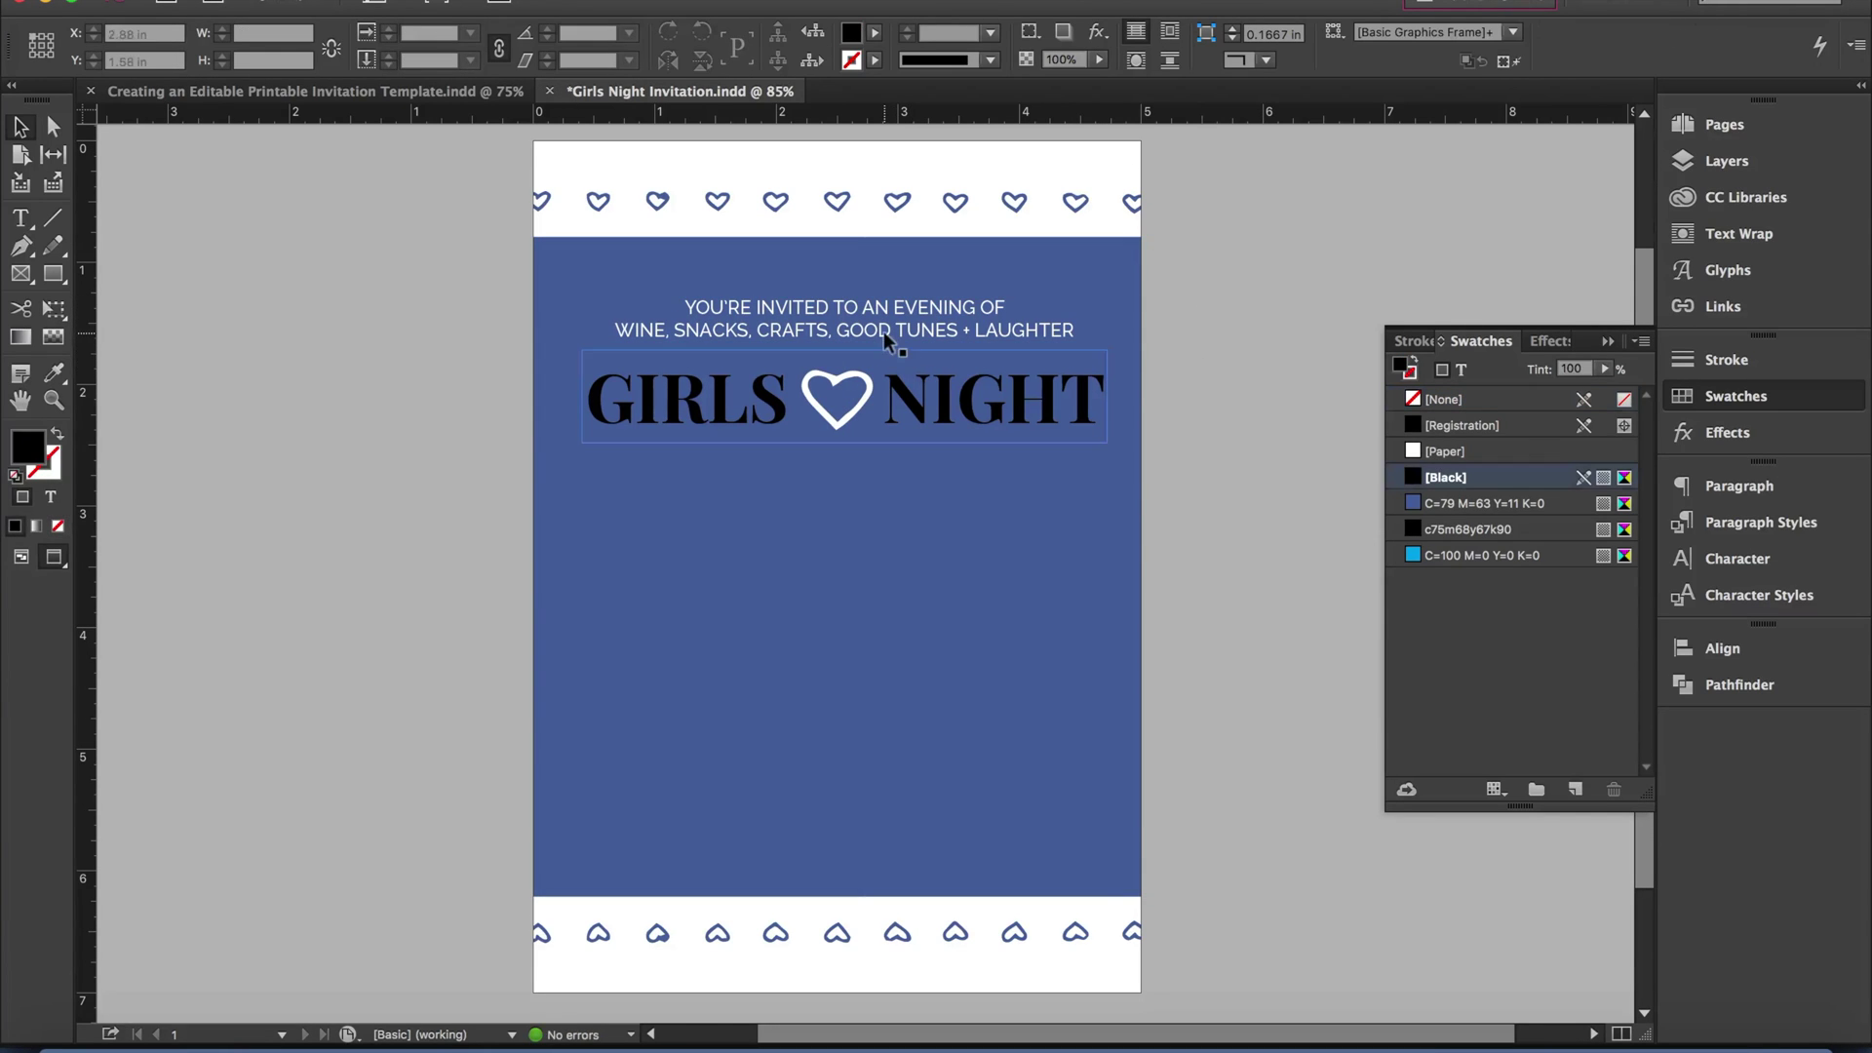
Add a centred white HOSTED WITH LOVE BY line just beneath the headline.
key(t)
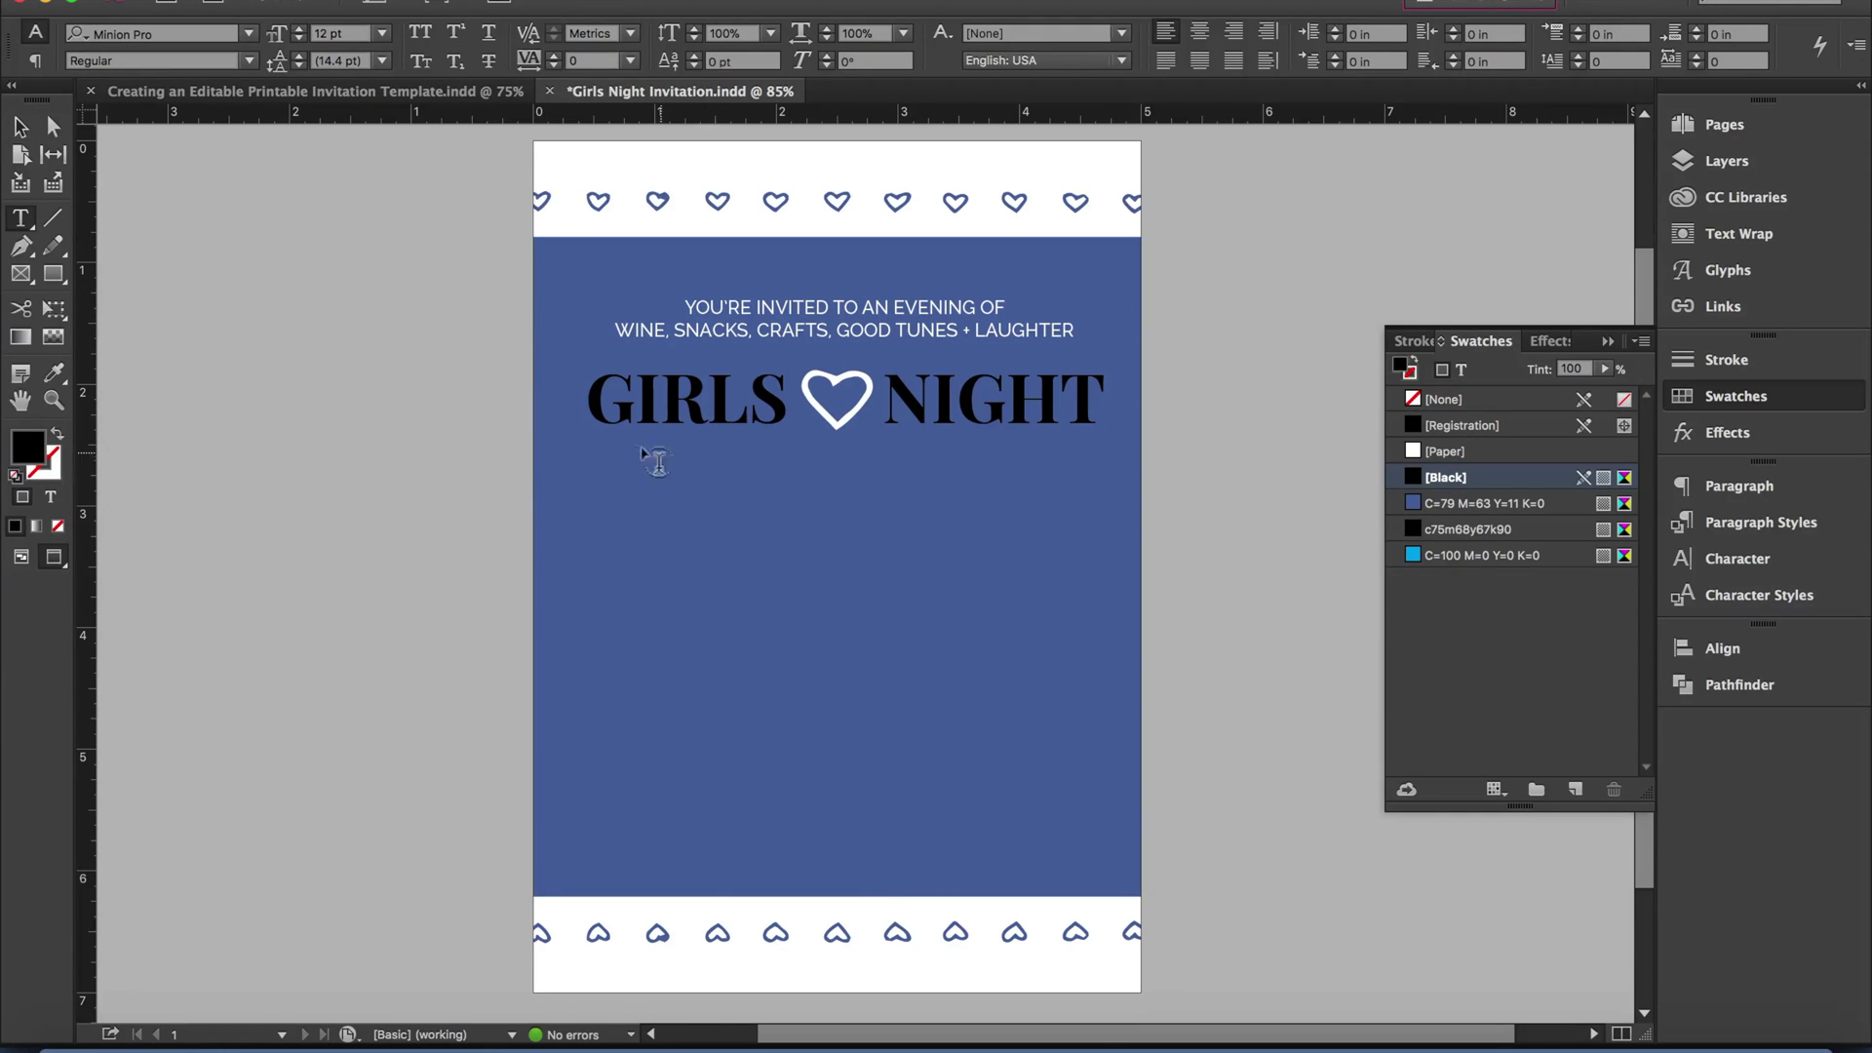
drag(599, 470, 1107, 531)
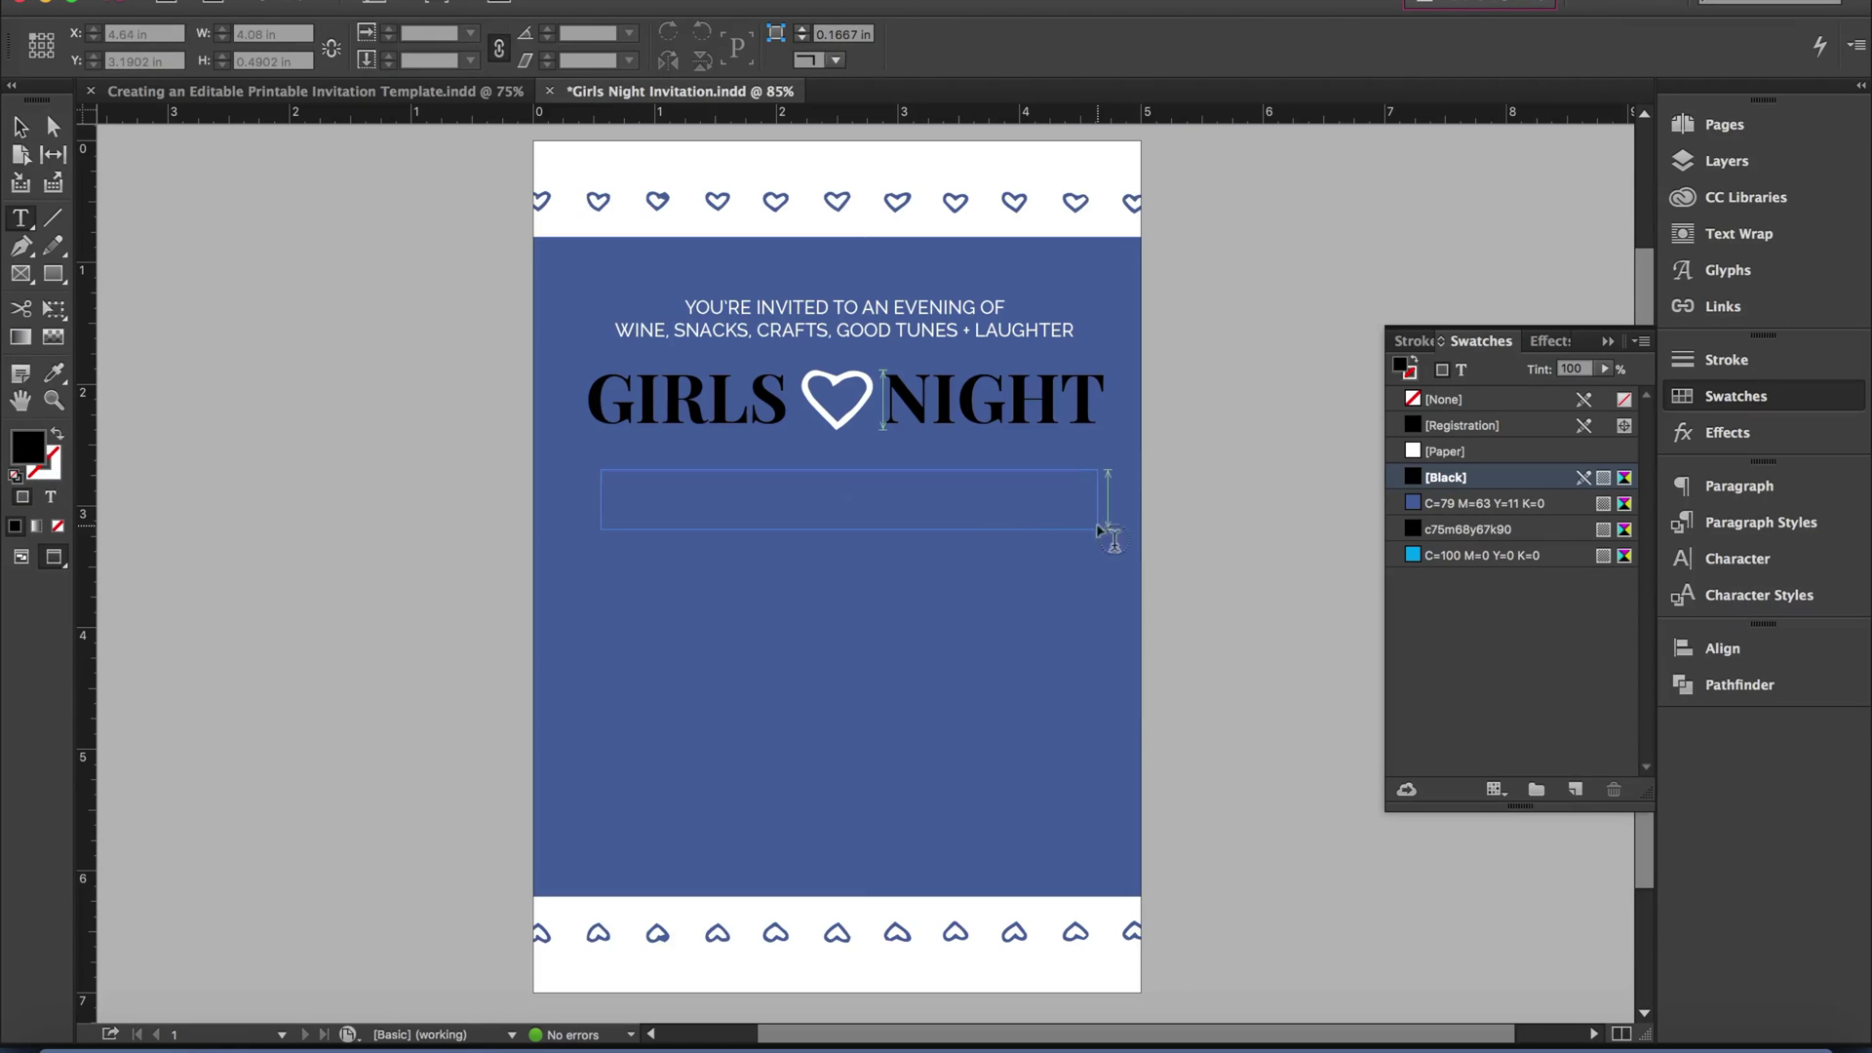
key(super+v)
key(Escape)
drag(861, 488, 858, 493)
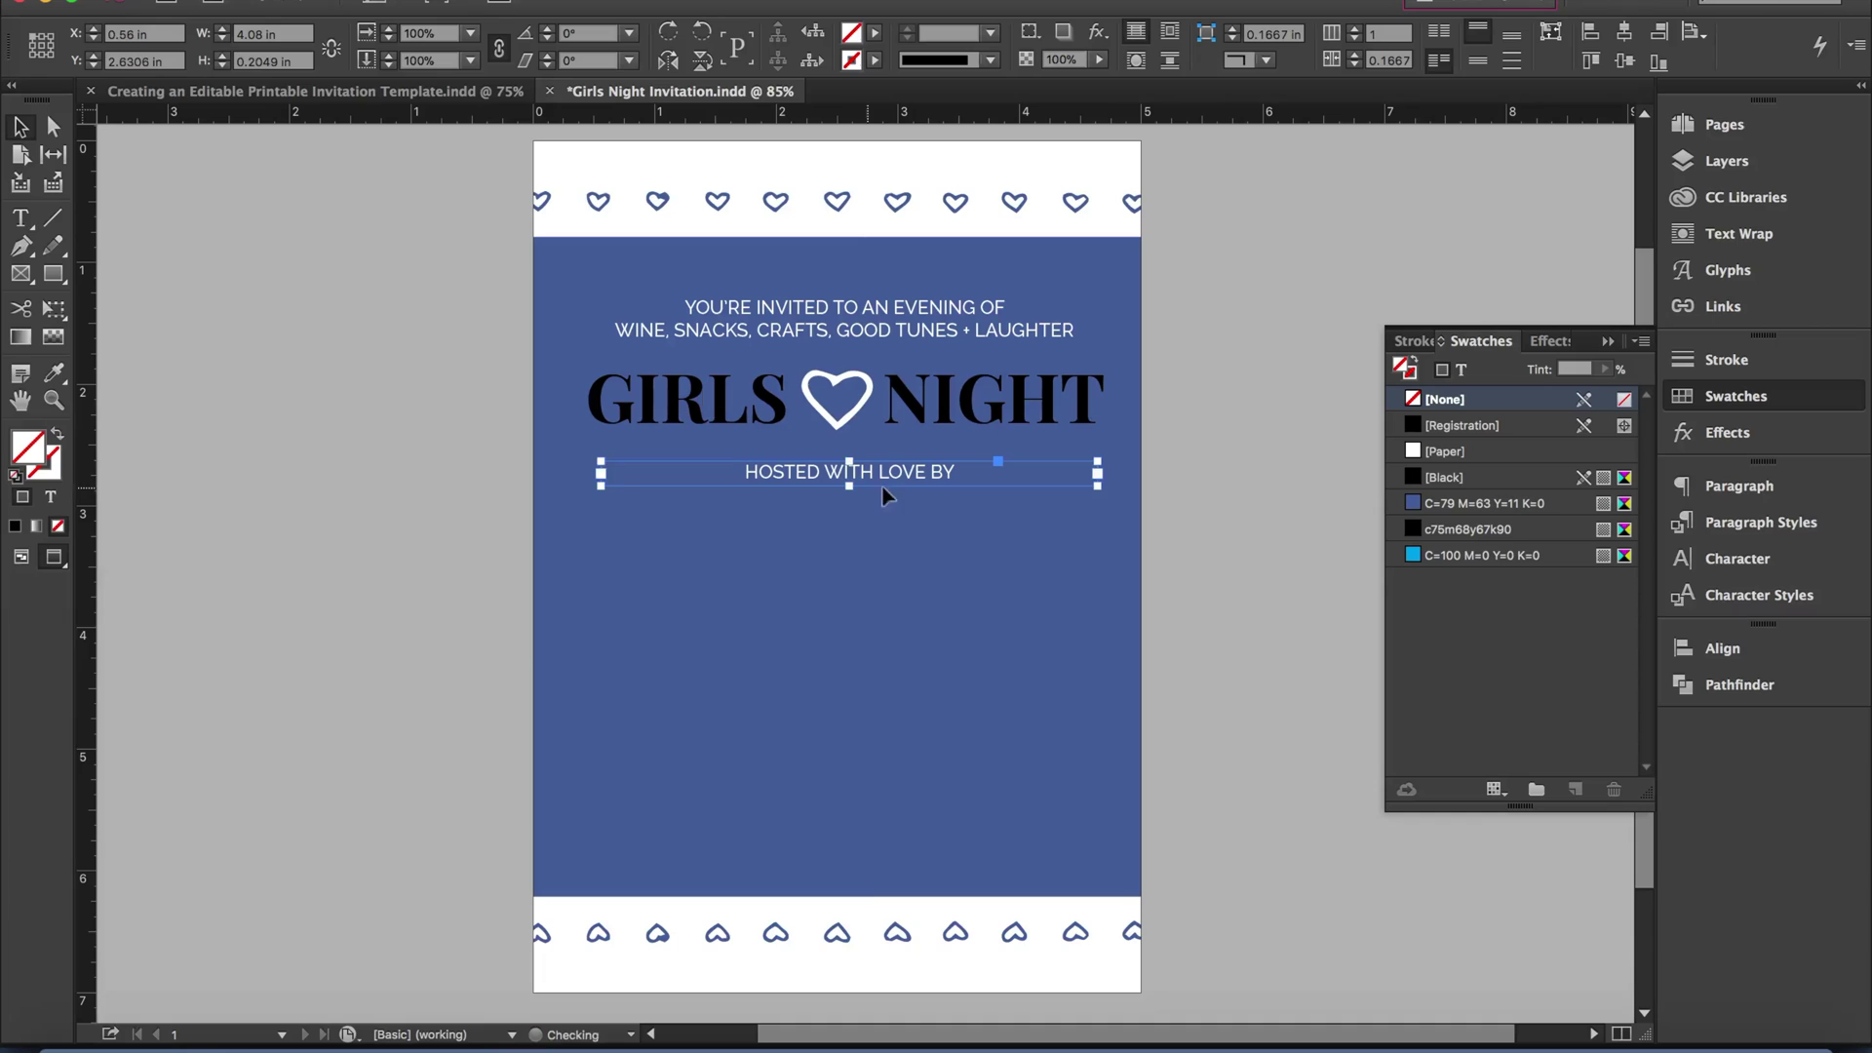
click(1080, 996)
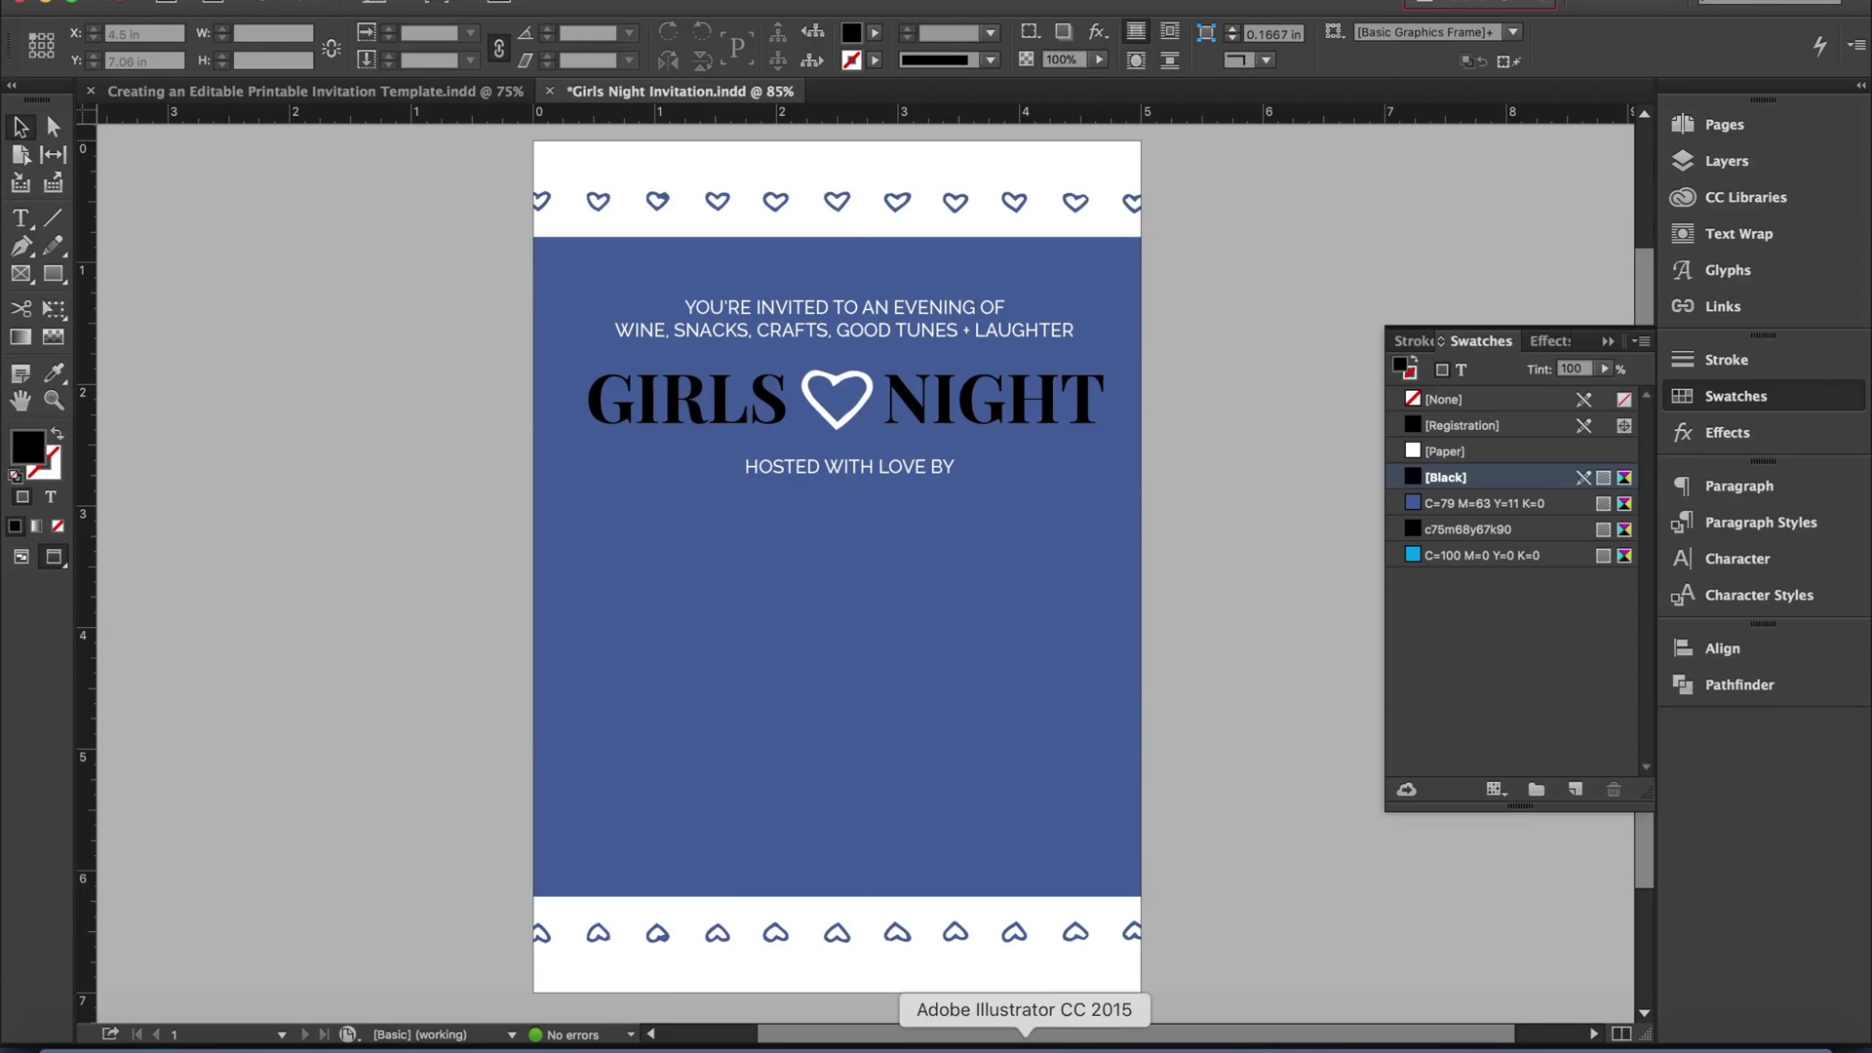
click(1024, 1048)
Select ornate text background shape 80 in Illustrator's Backgrounds_Special.eps artwork.
click(1236, 82)
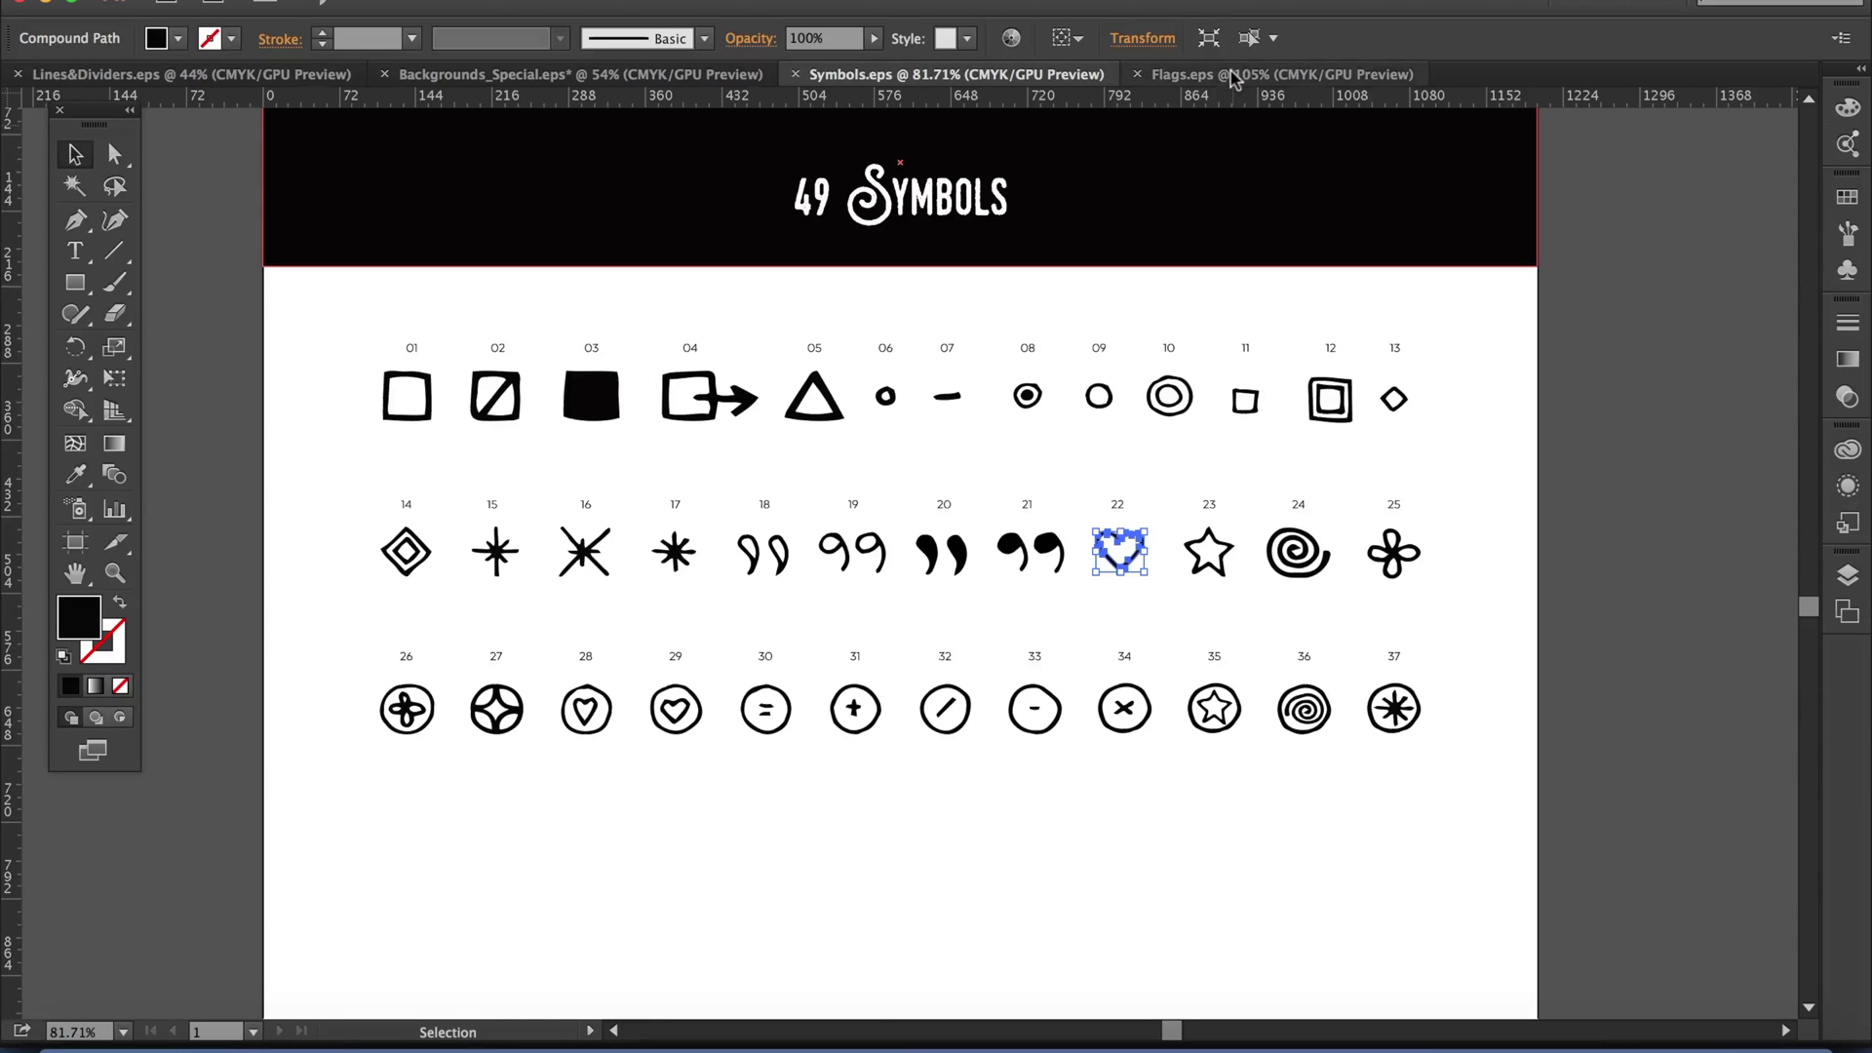
click(498, 74)
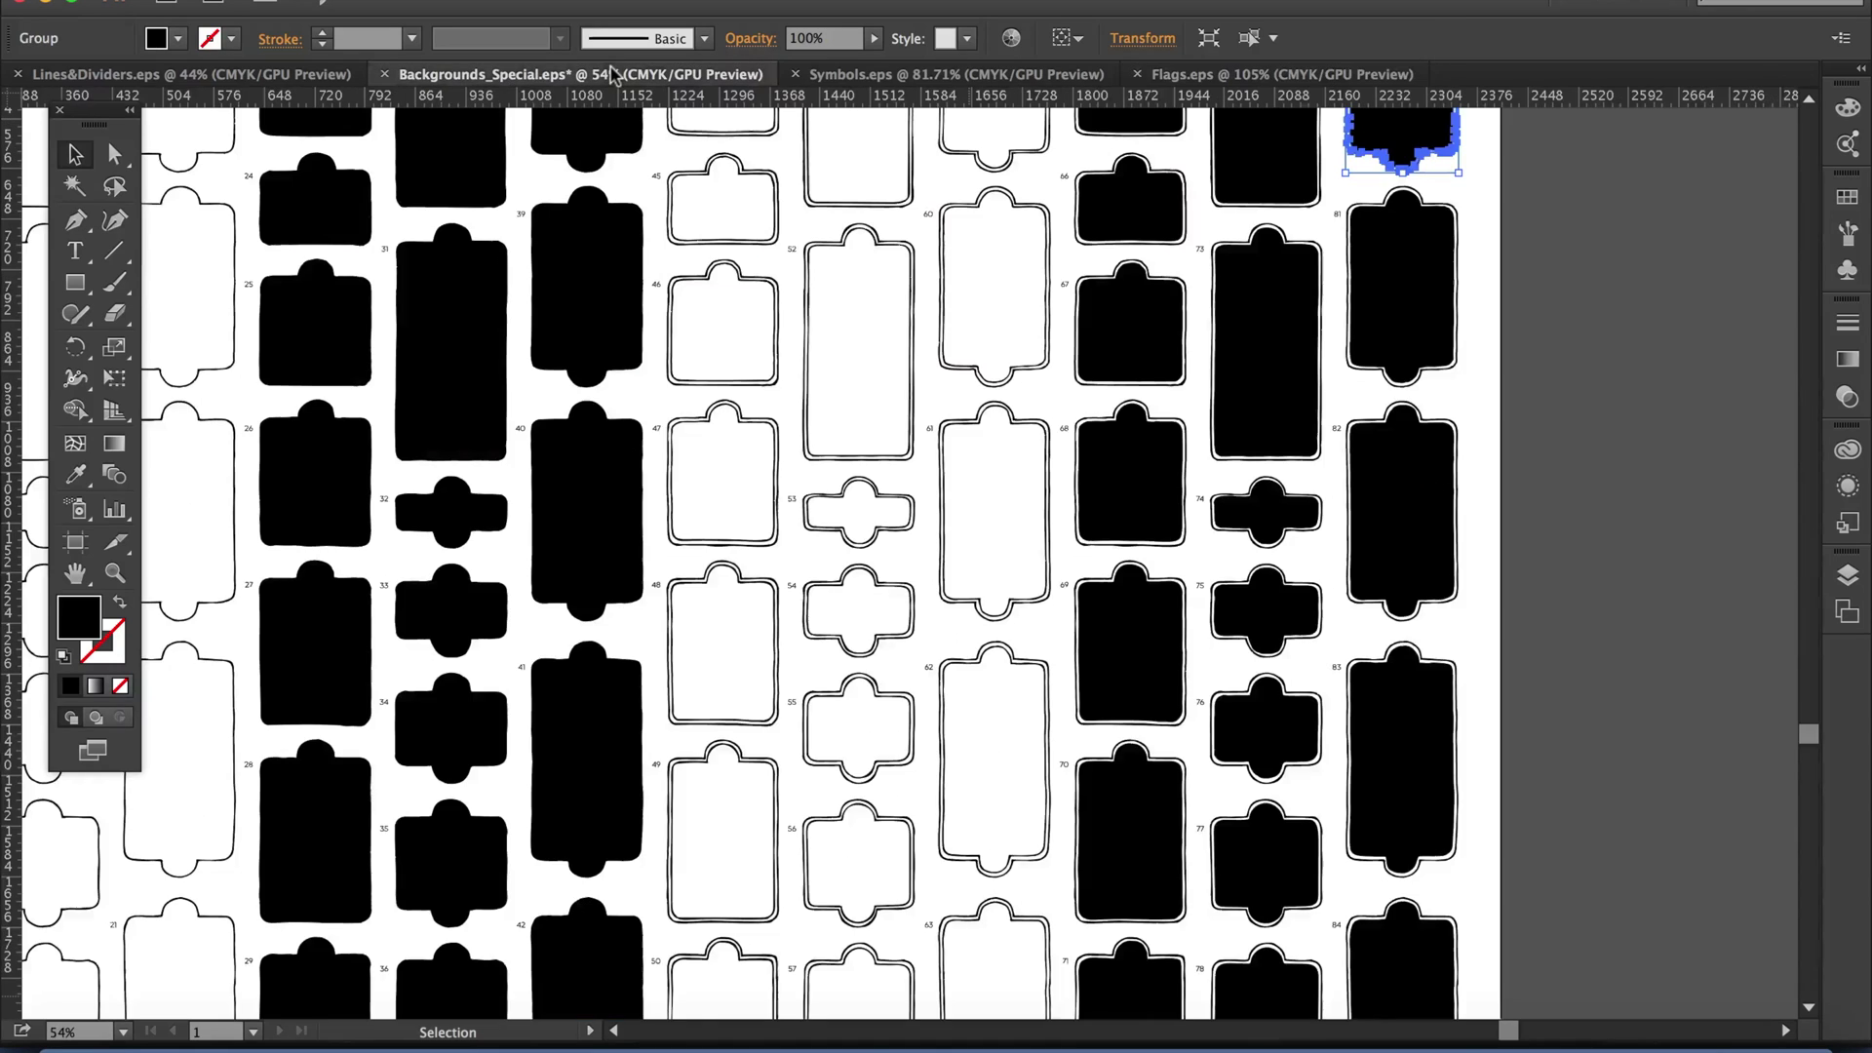
scroll(858, 395, right, 4)
scroll(872, 409, up, 6)
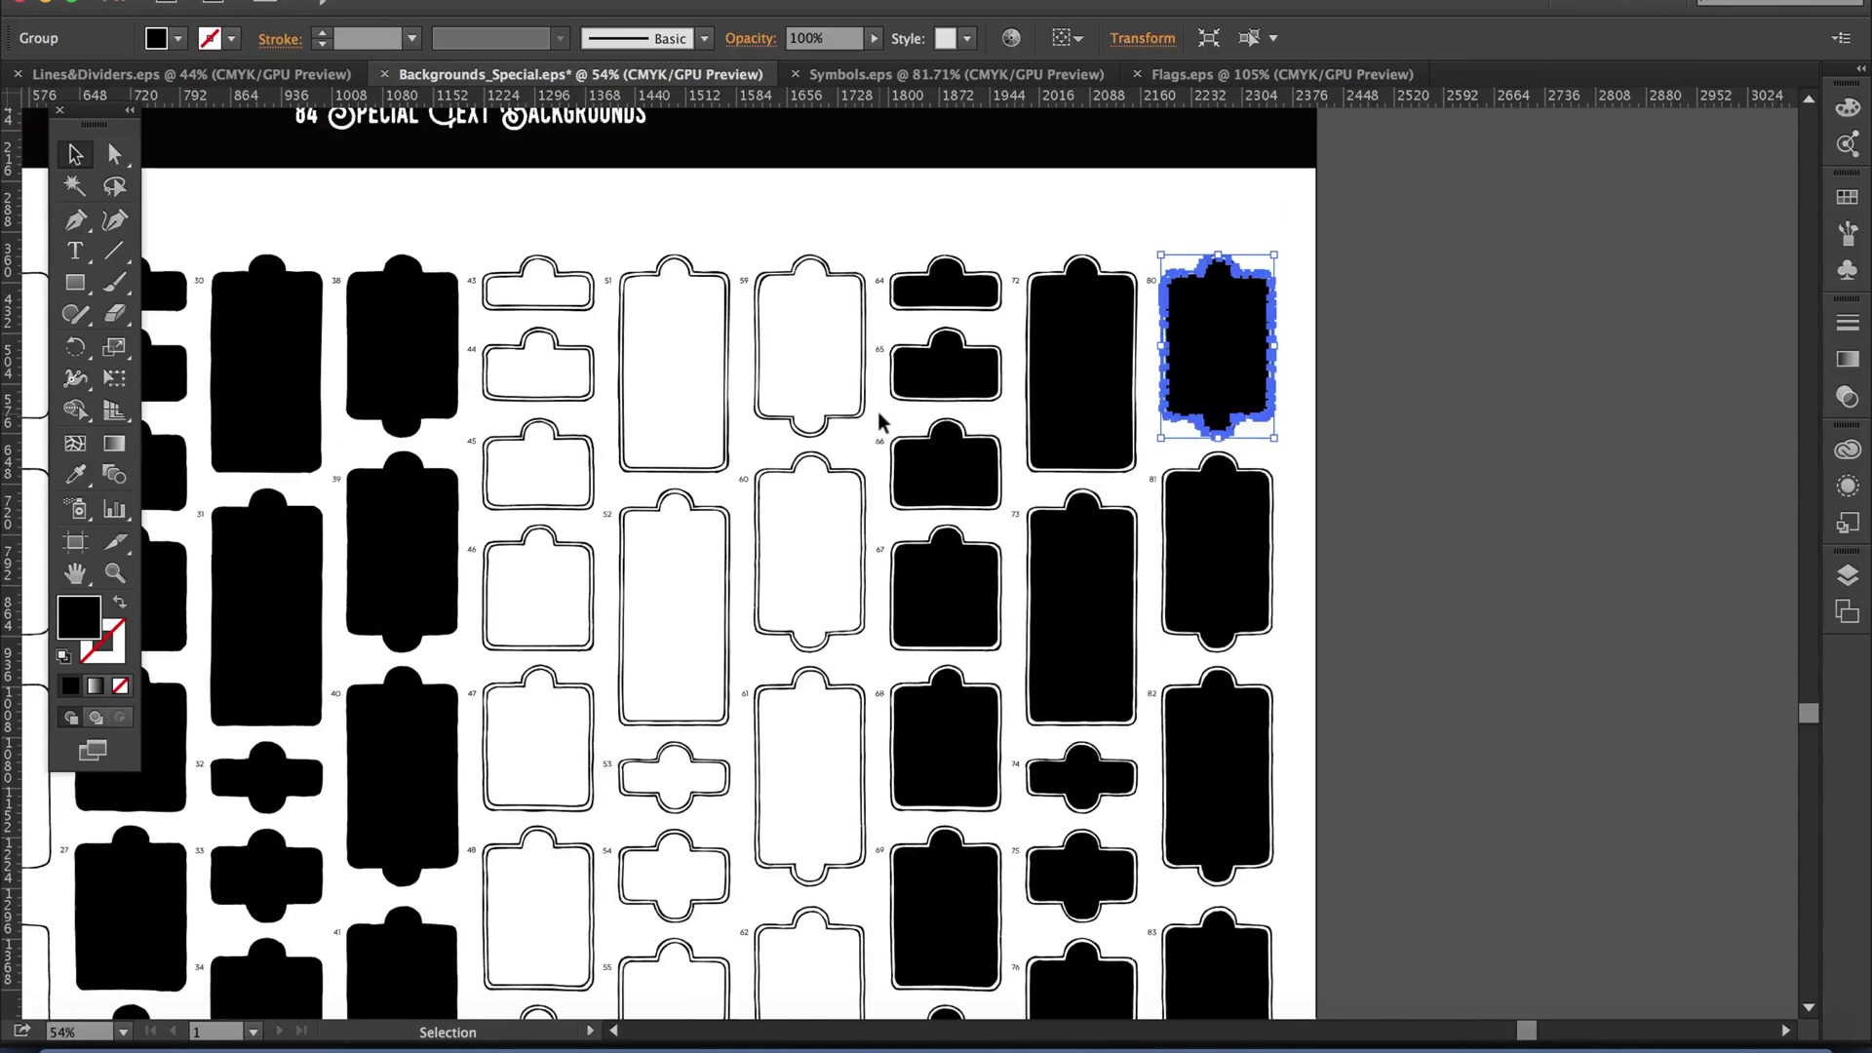
click(1407, 411)
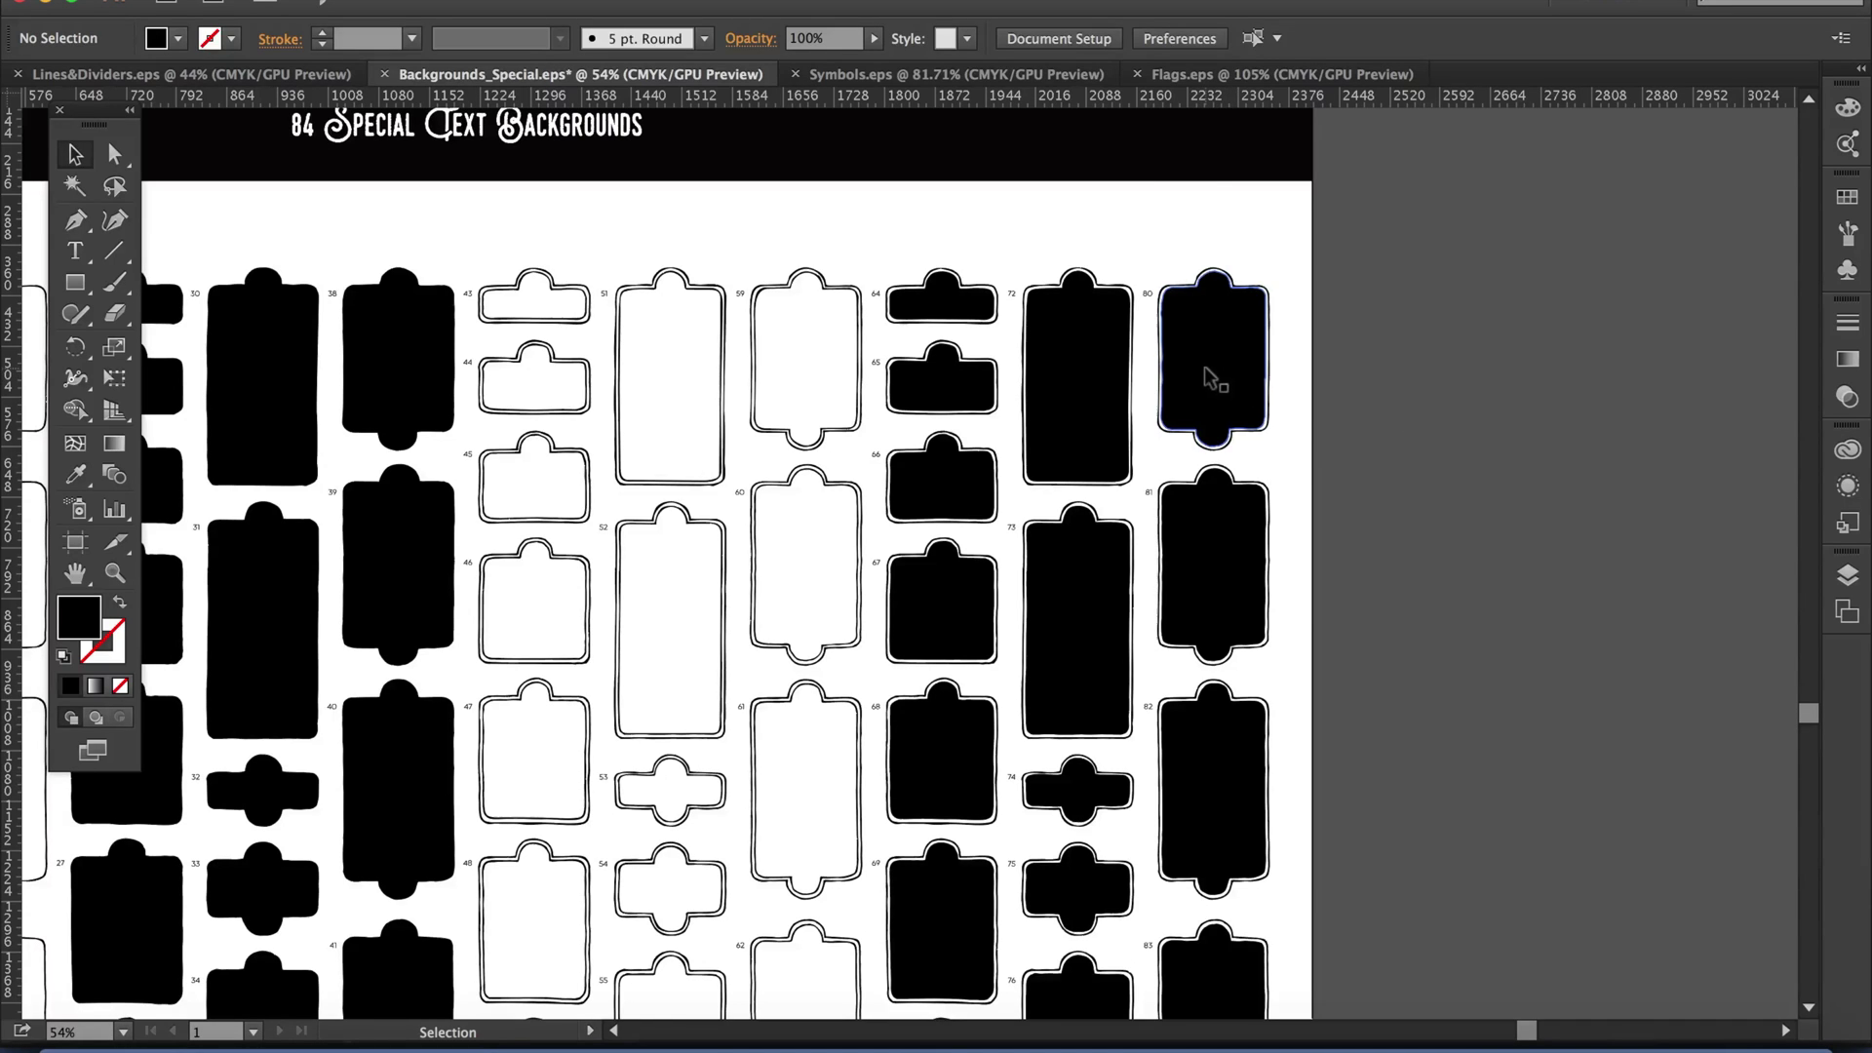
click(1209, 377)
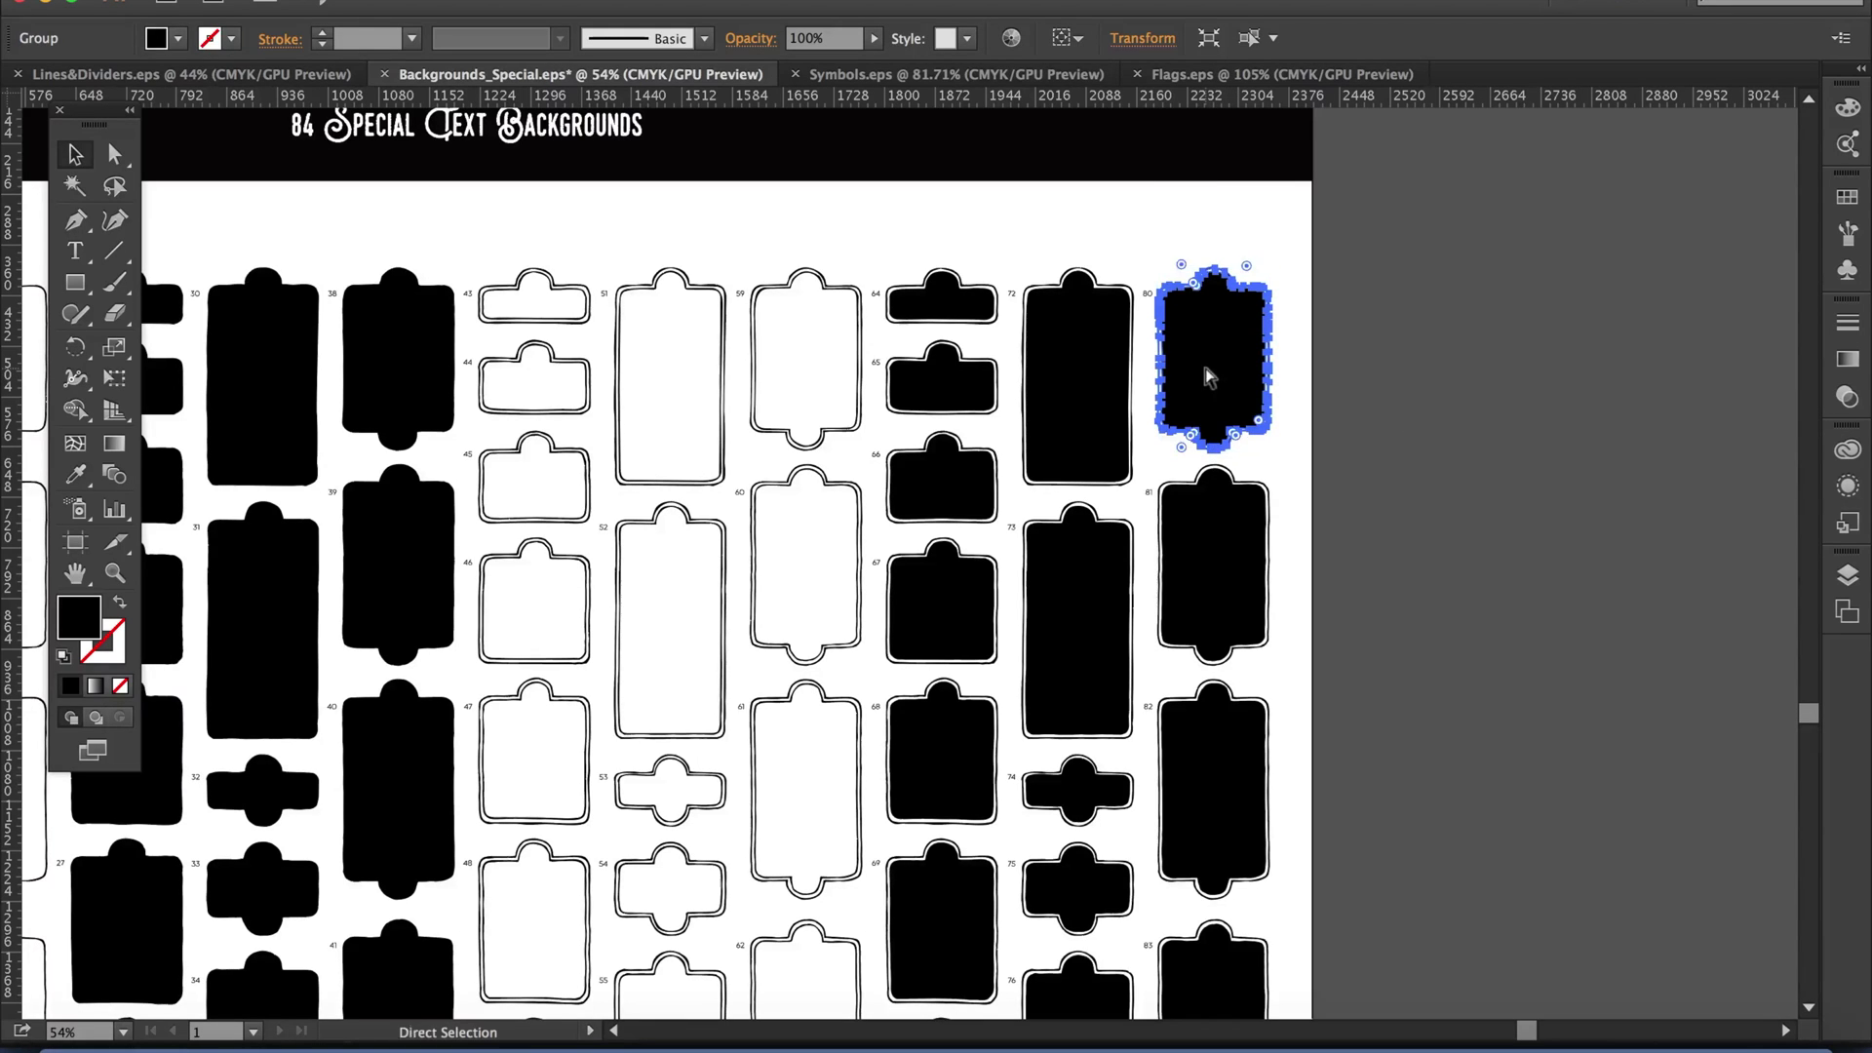
click(923, 1041)
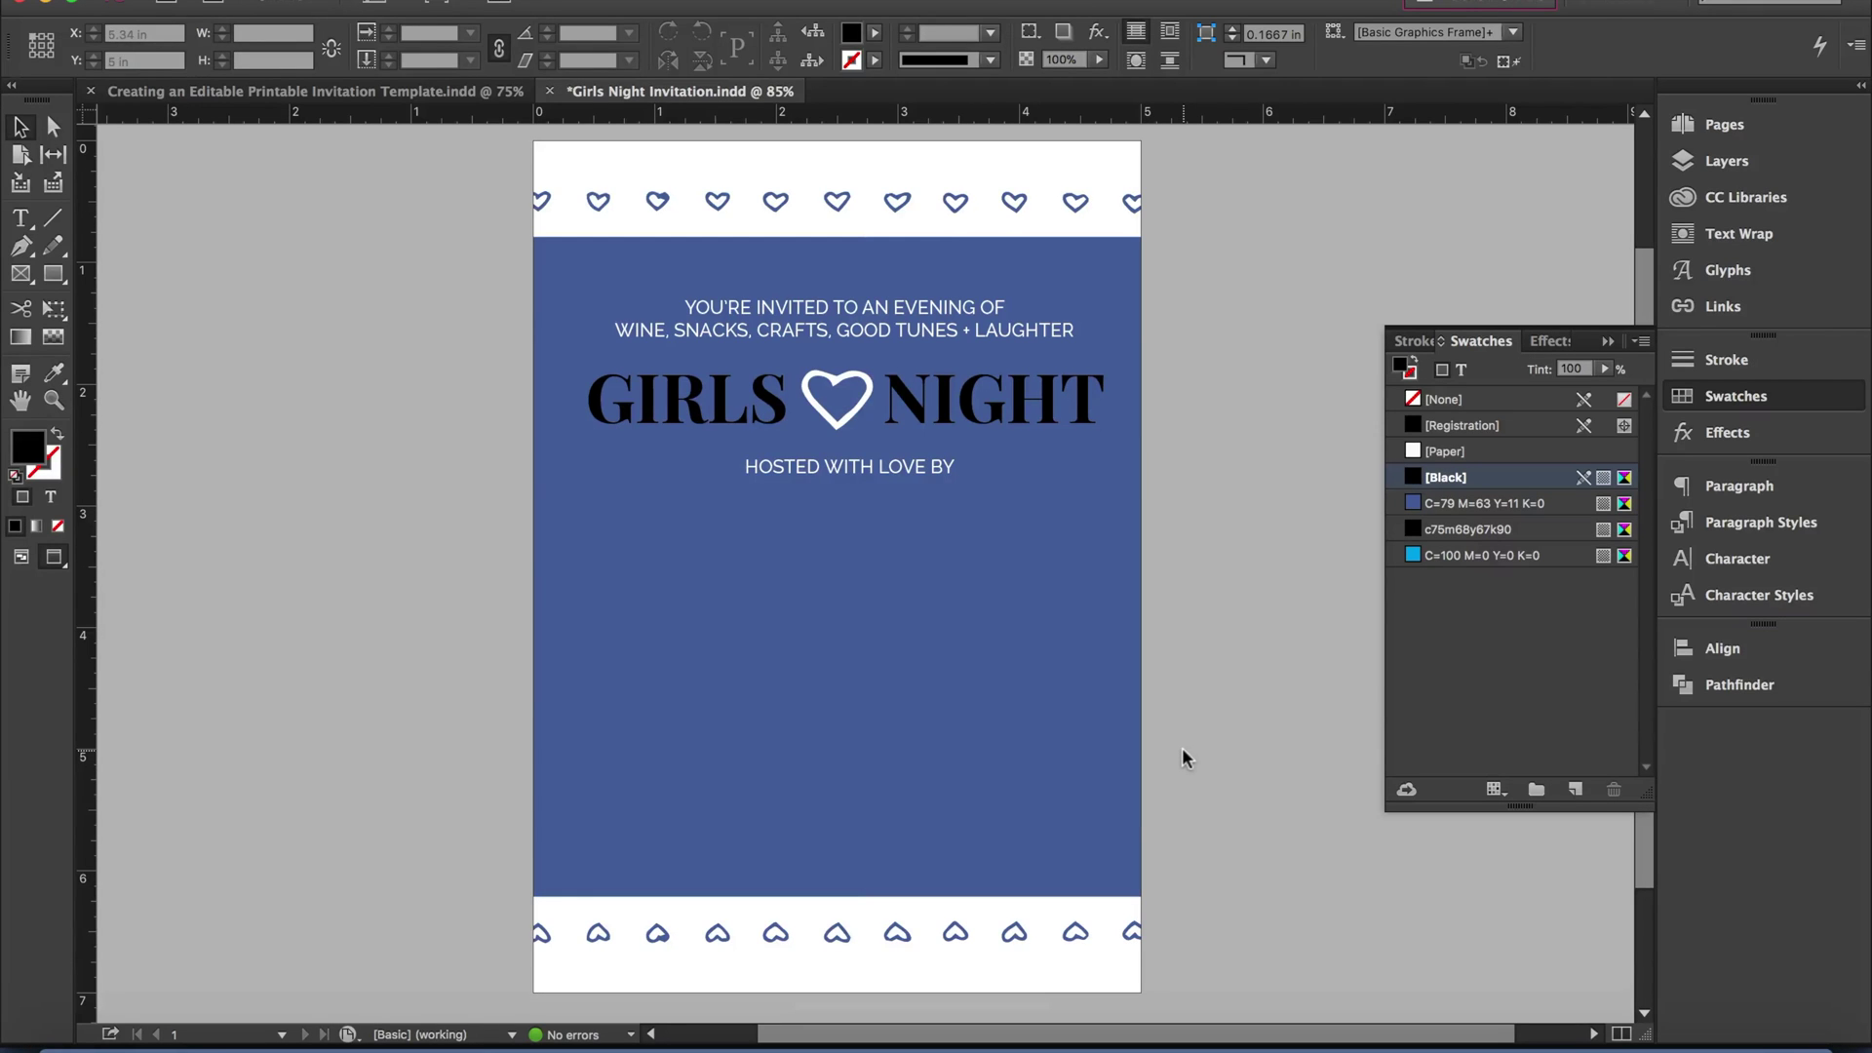
Paste the ornate frame, rotate it -90° and place it under HOSTED WITH LOVE BY.
key(super+v)
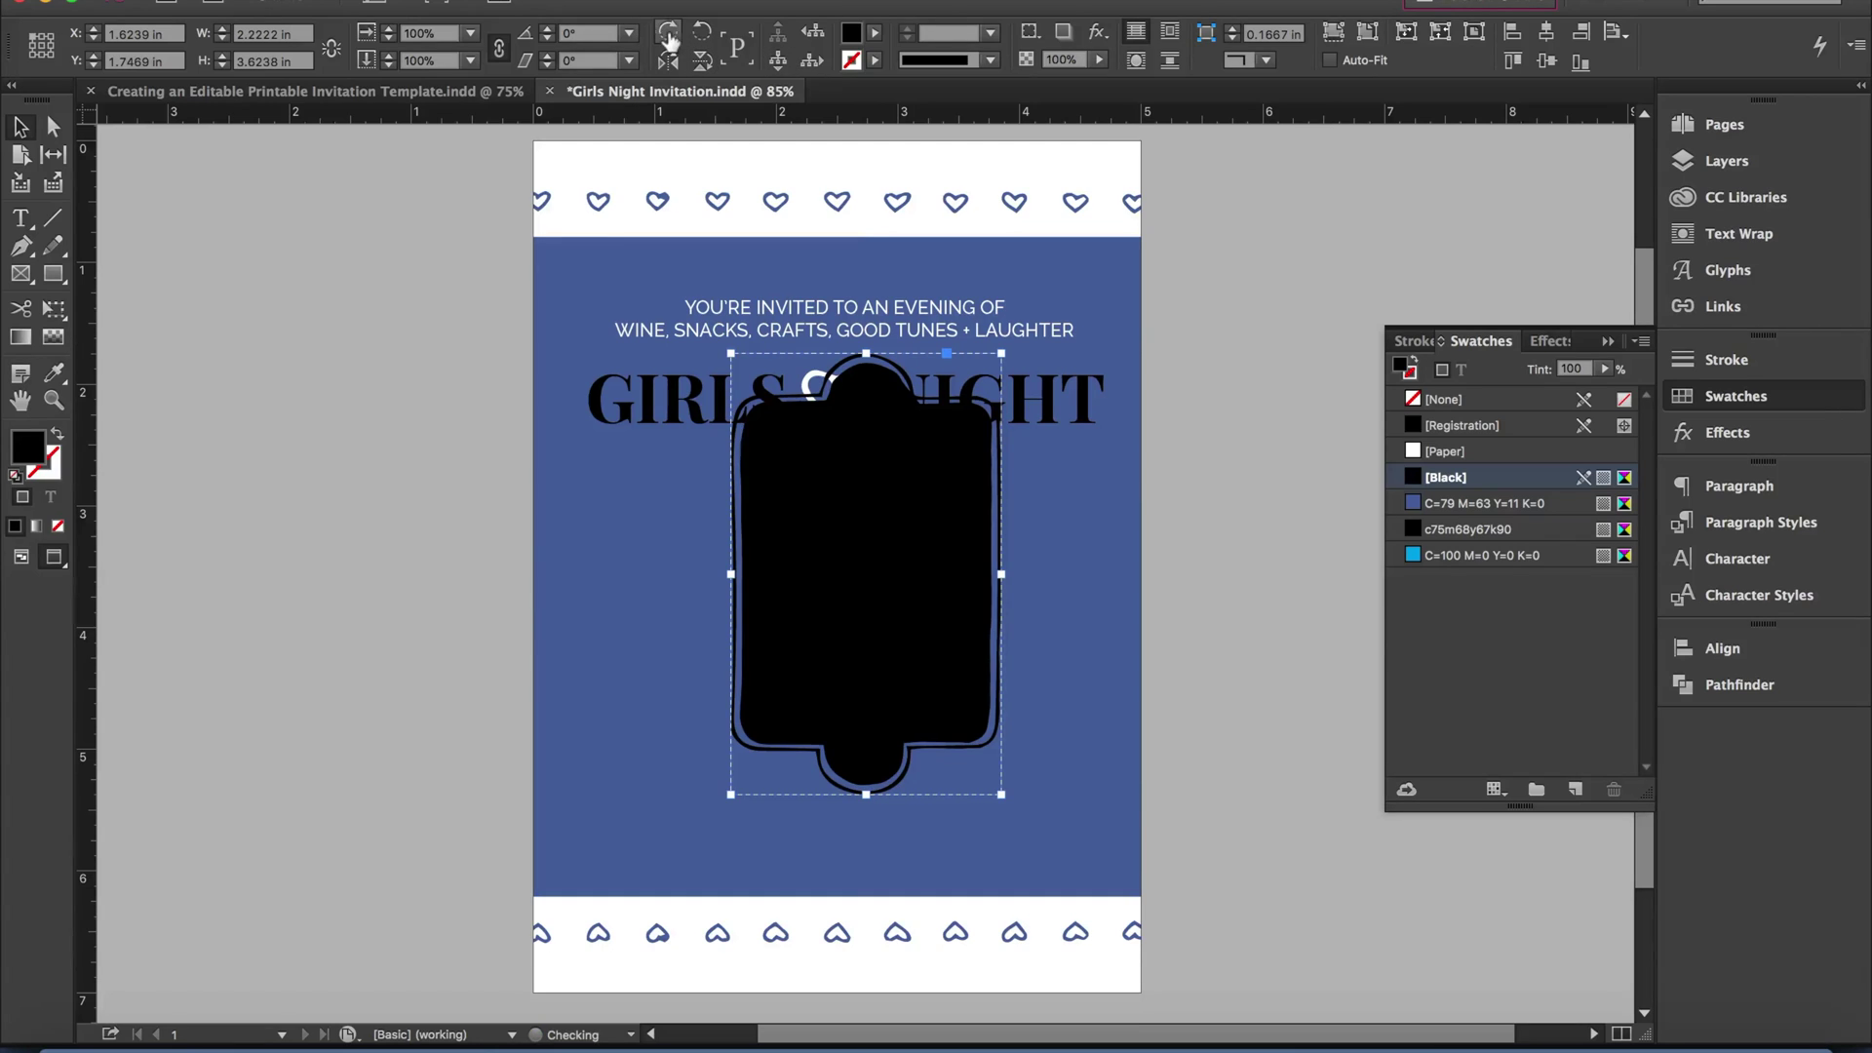
drag(1014, 341, 555, 619)
drag(576, 462, 886, 629)
key(shift+Right)
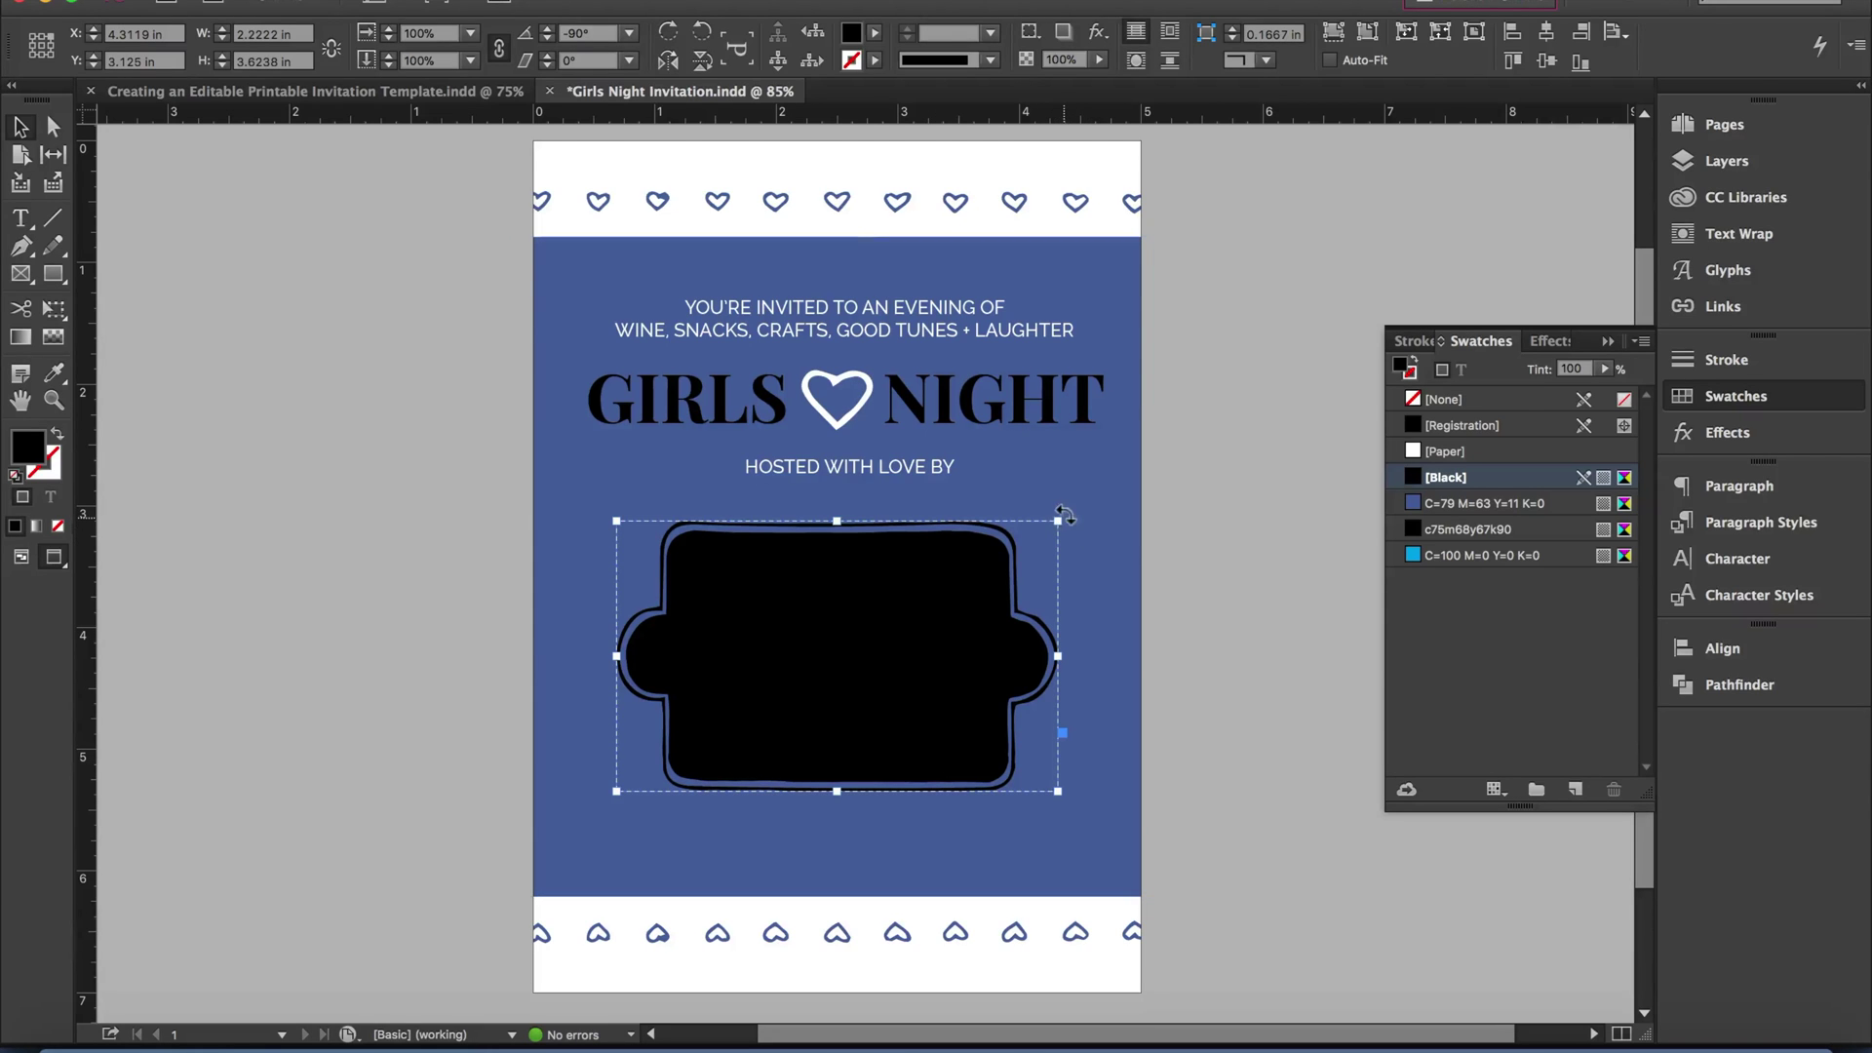
drag(1060, 520, 1091, 500)
drag(916, 606, 914, 613)
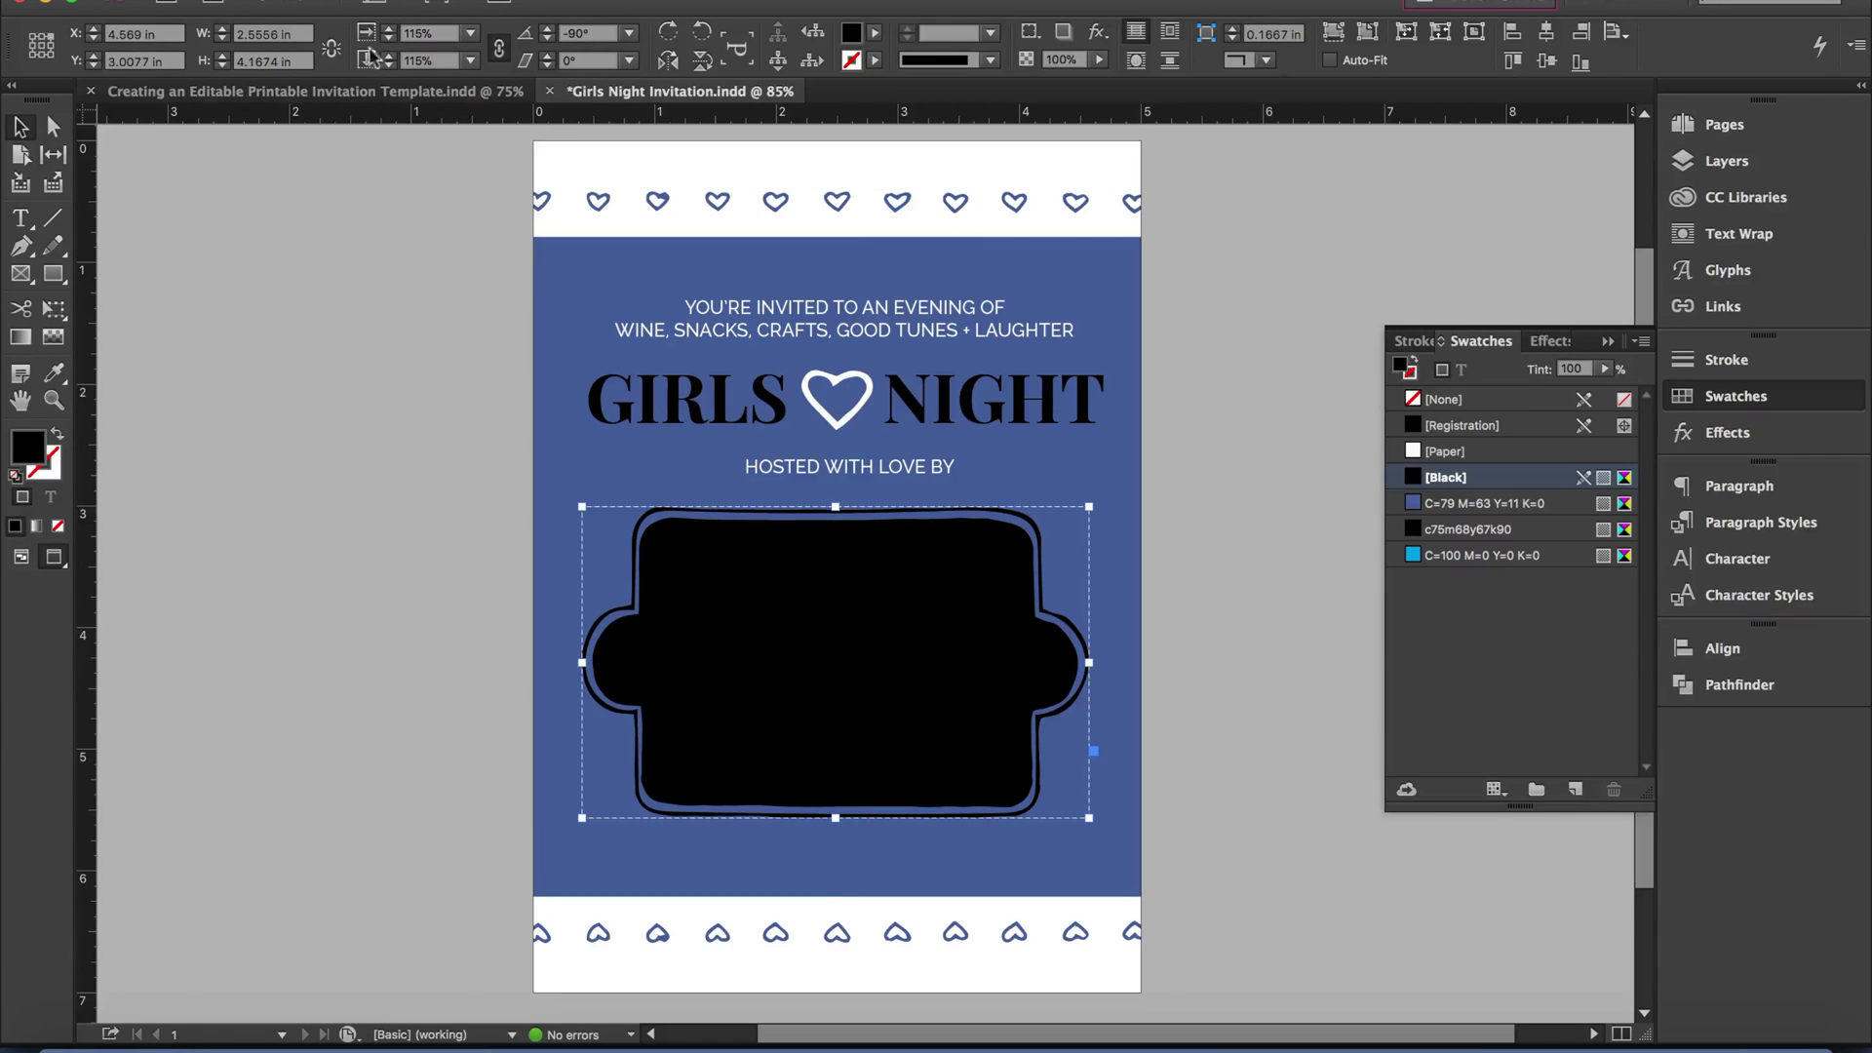
Scale the frame to 118%, centre it on the page and fill it with [Paper] white.
click(389, 28)
click(389, 28)
click(389, 27)
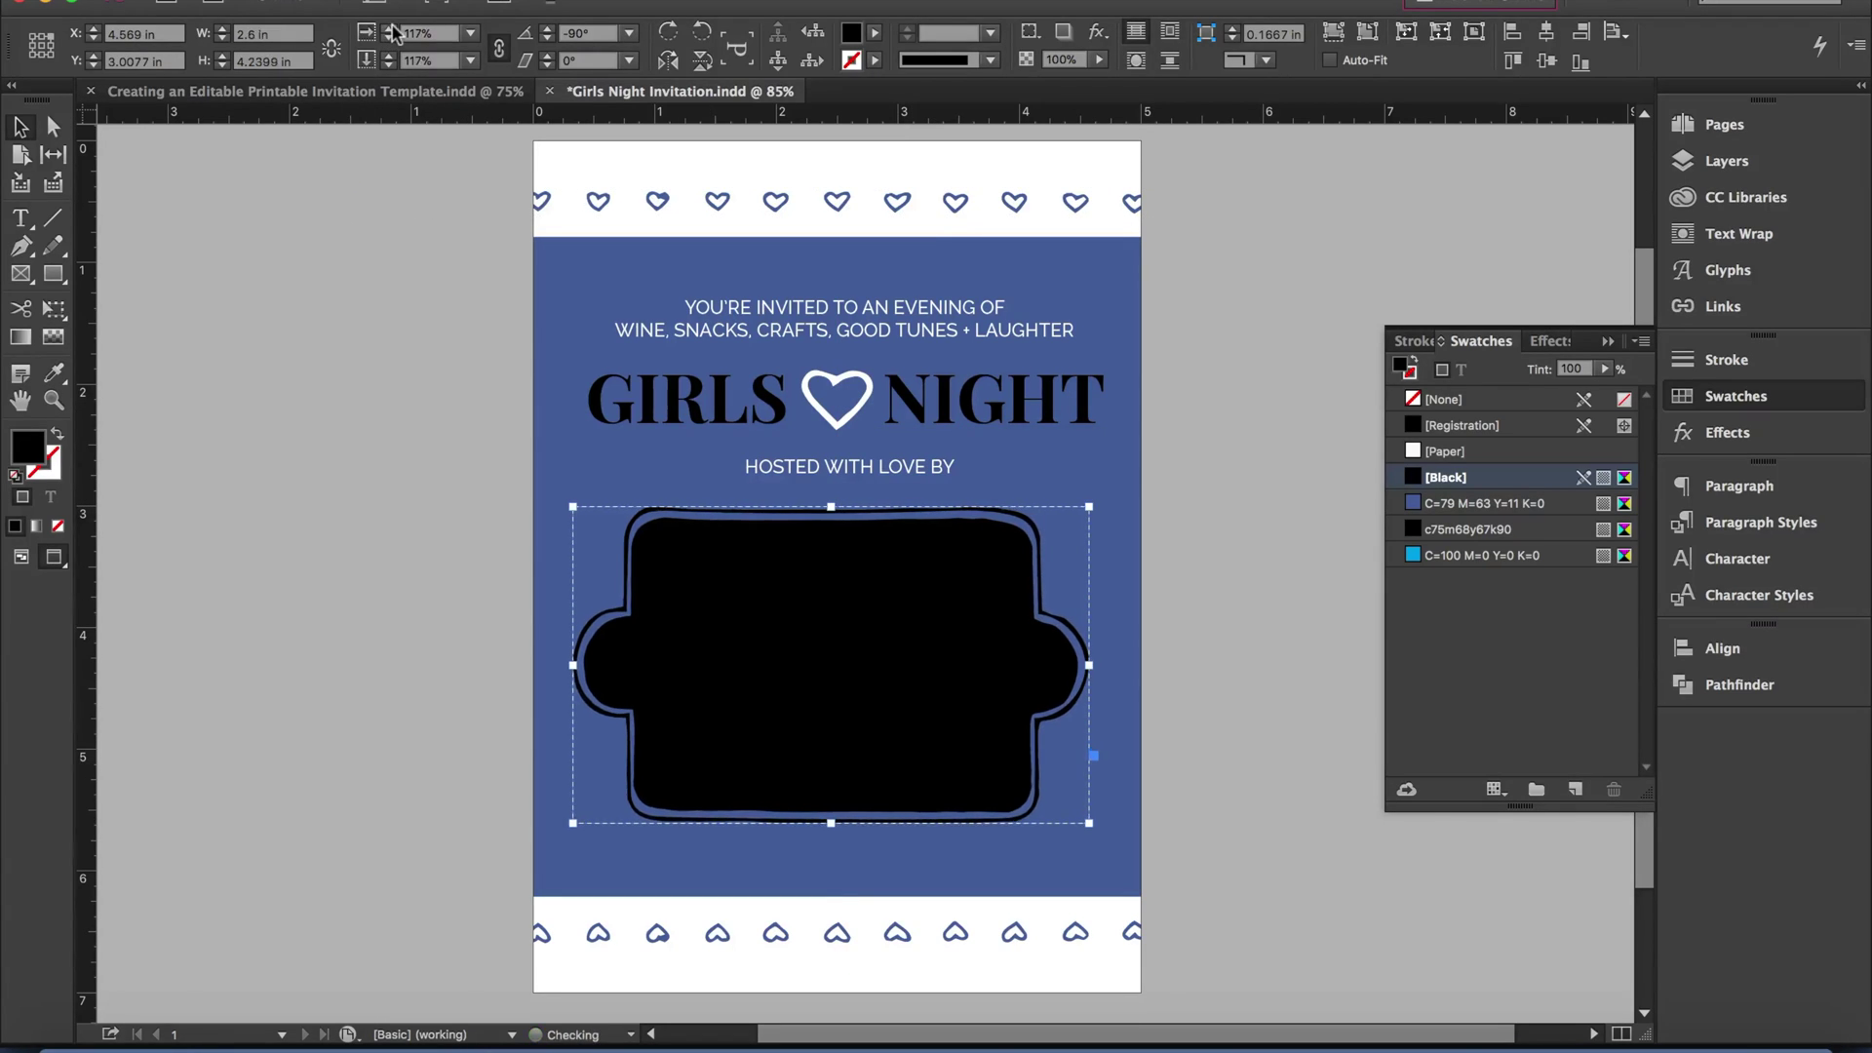
click(1546, 33)
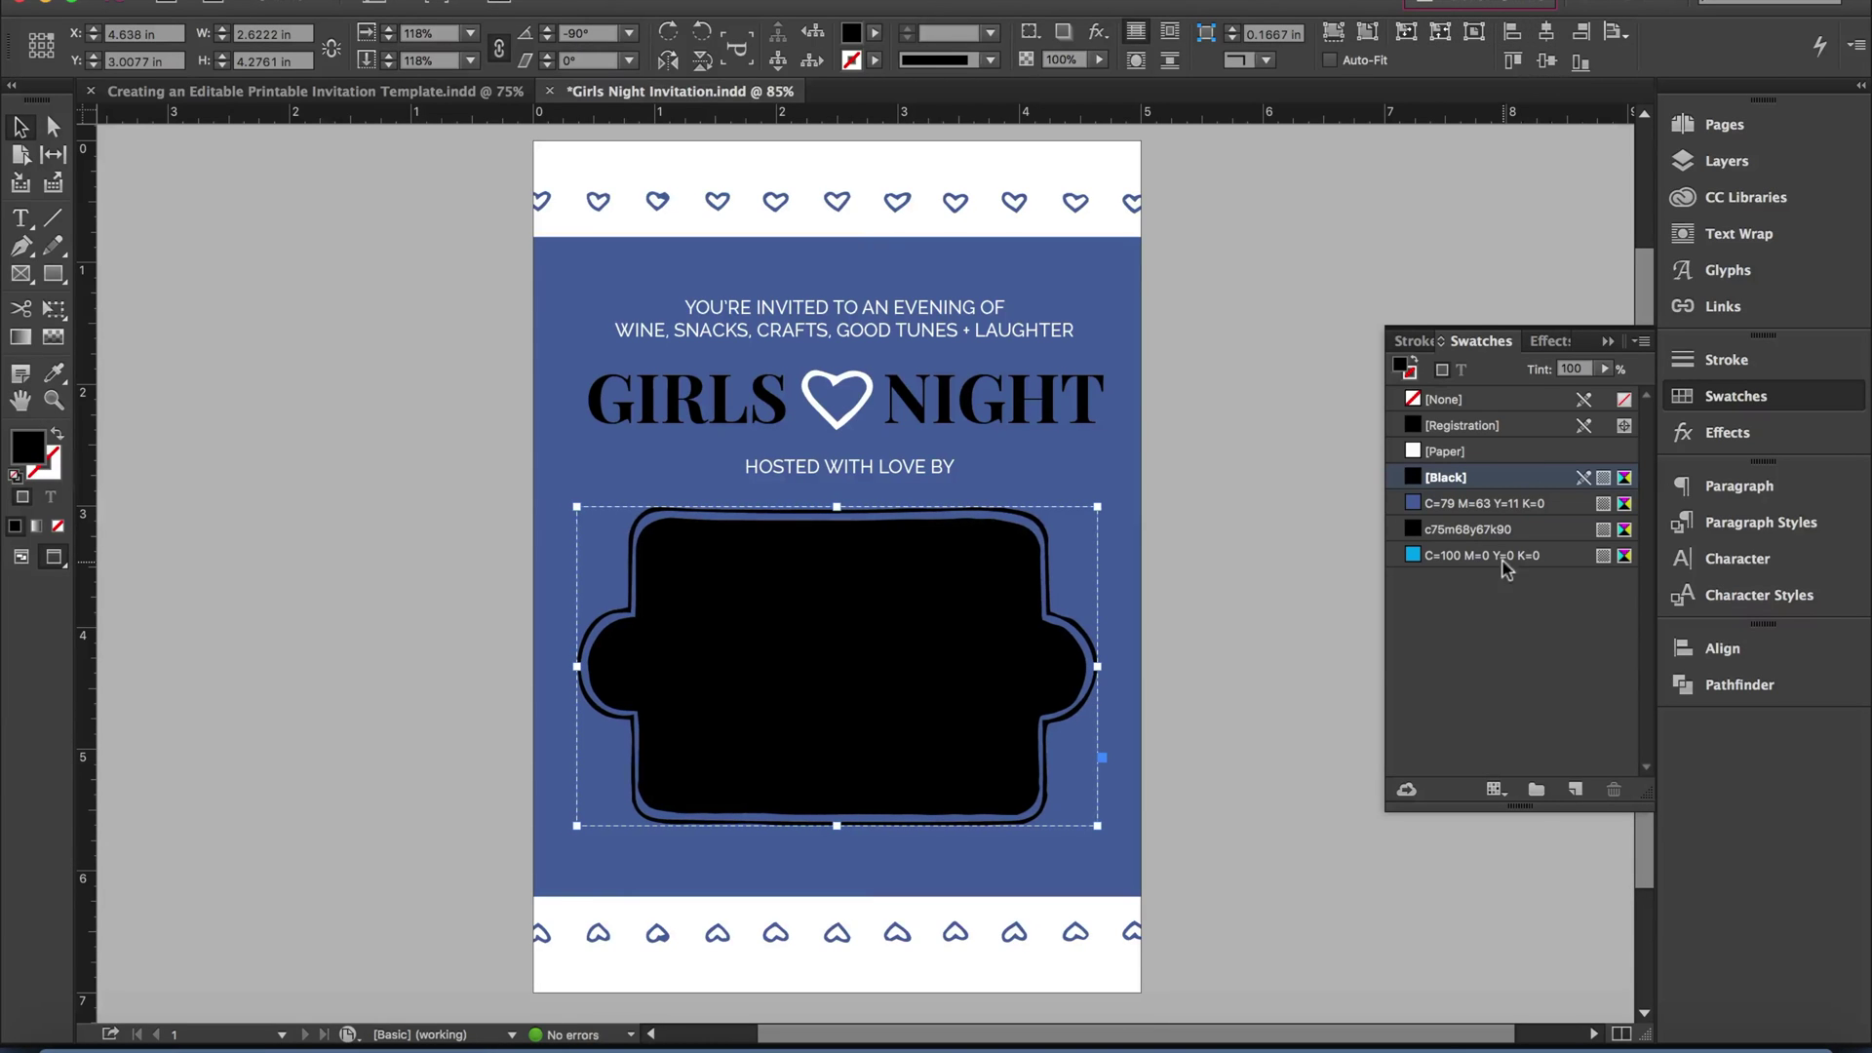
click(1411, 451)
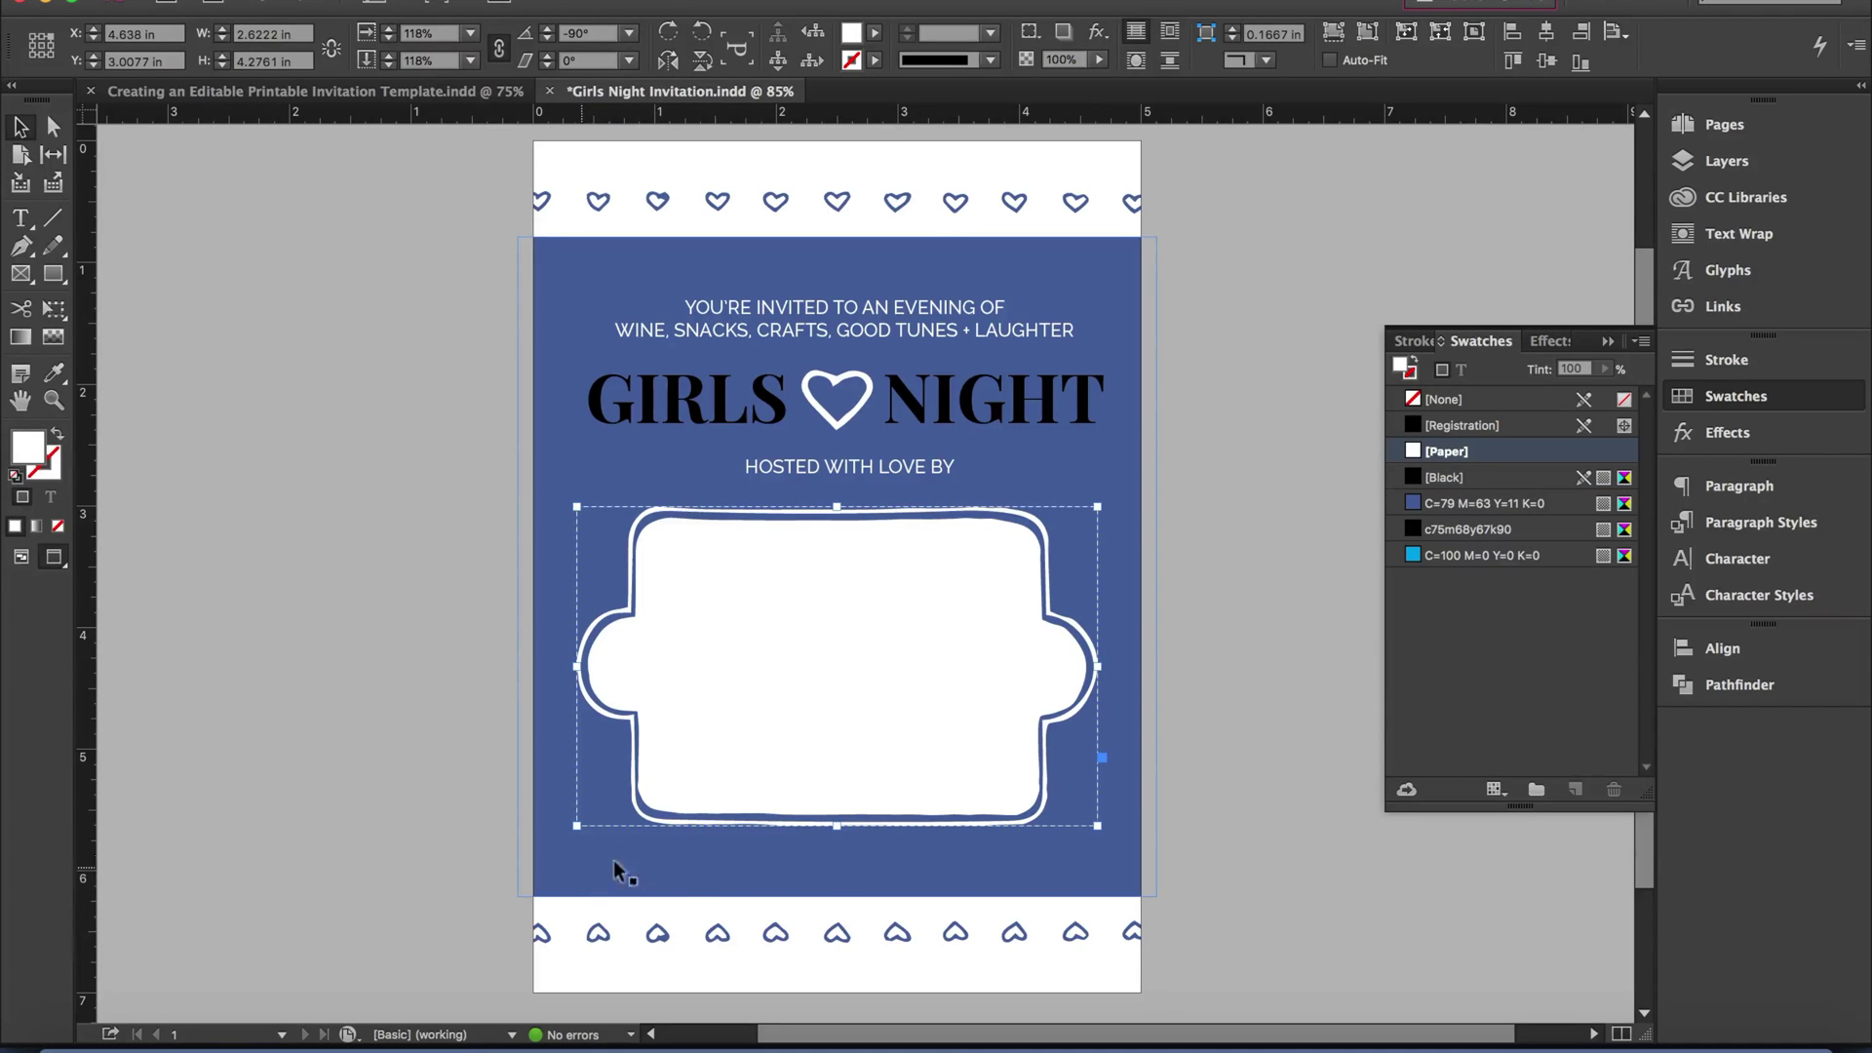
click(1208, 692)
click(921, 675)
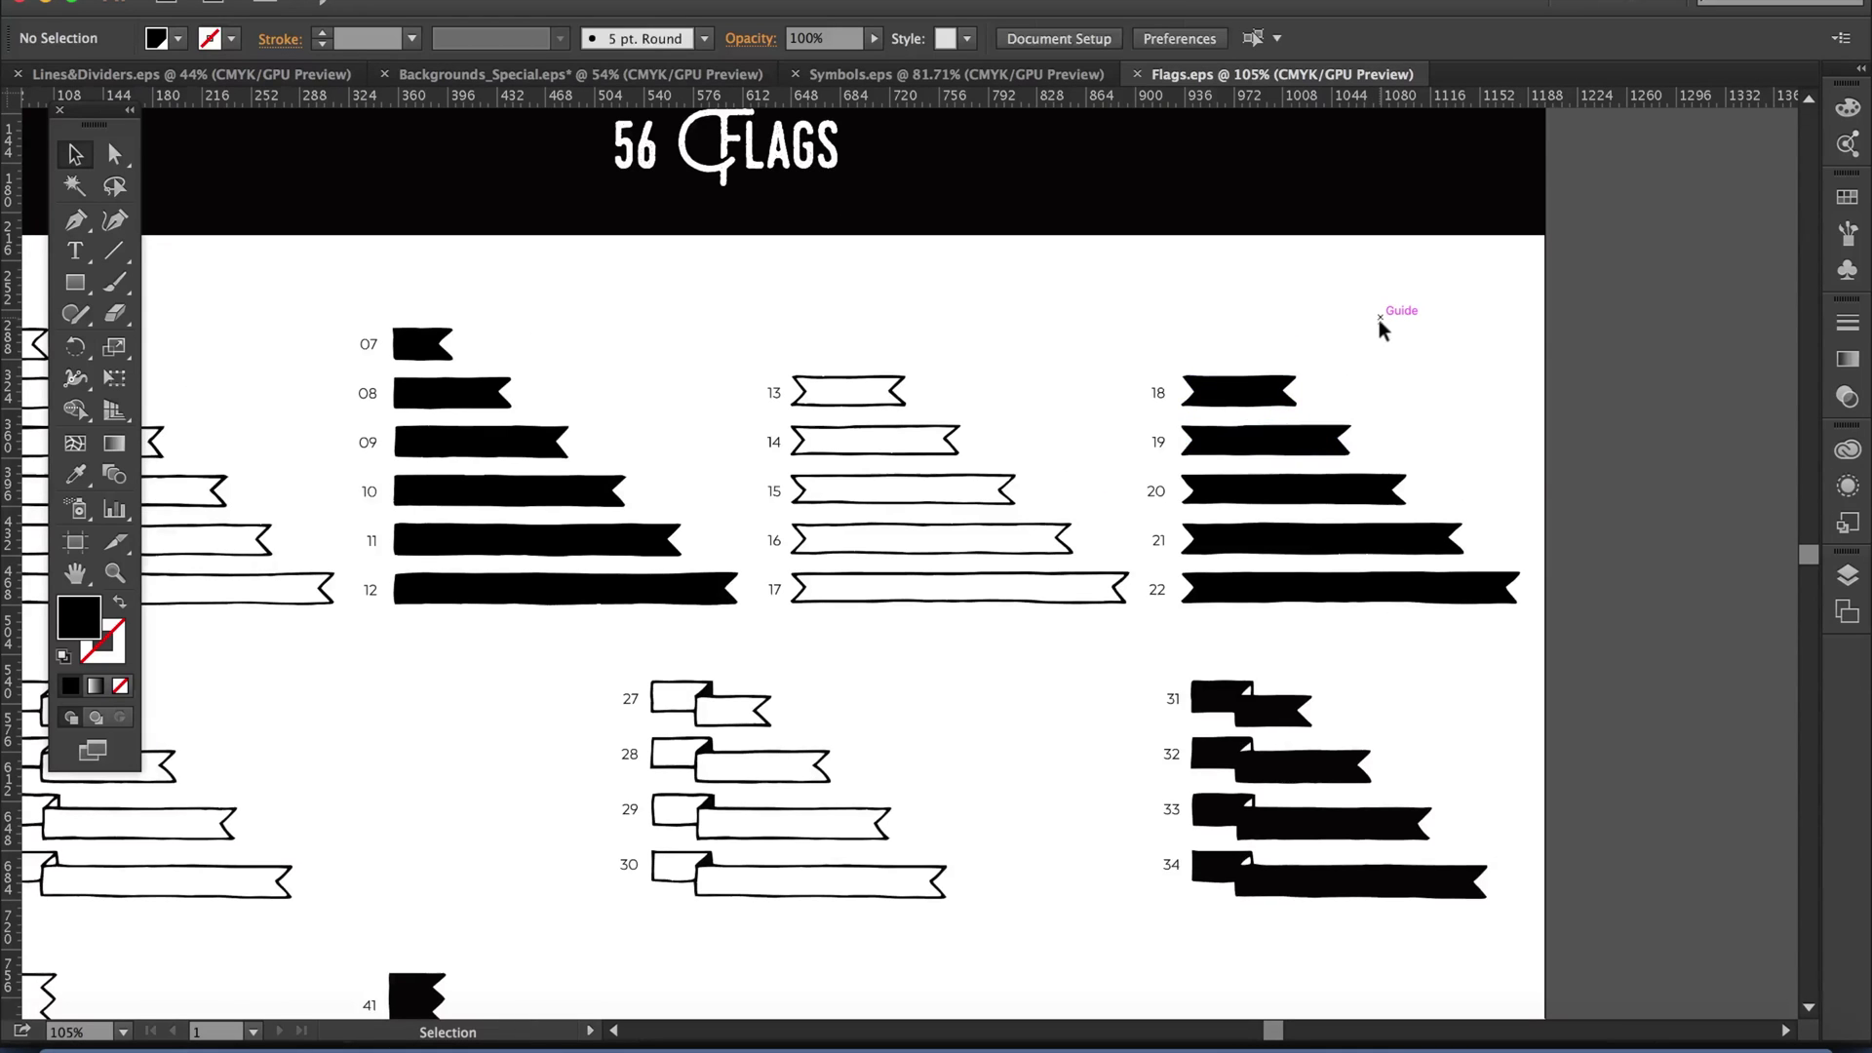
Select ribbon flag 19 in Illustrator and return to the InDesign invitation.
scroll(1268, 532, up, 2)
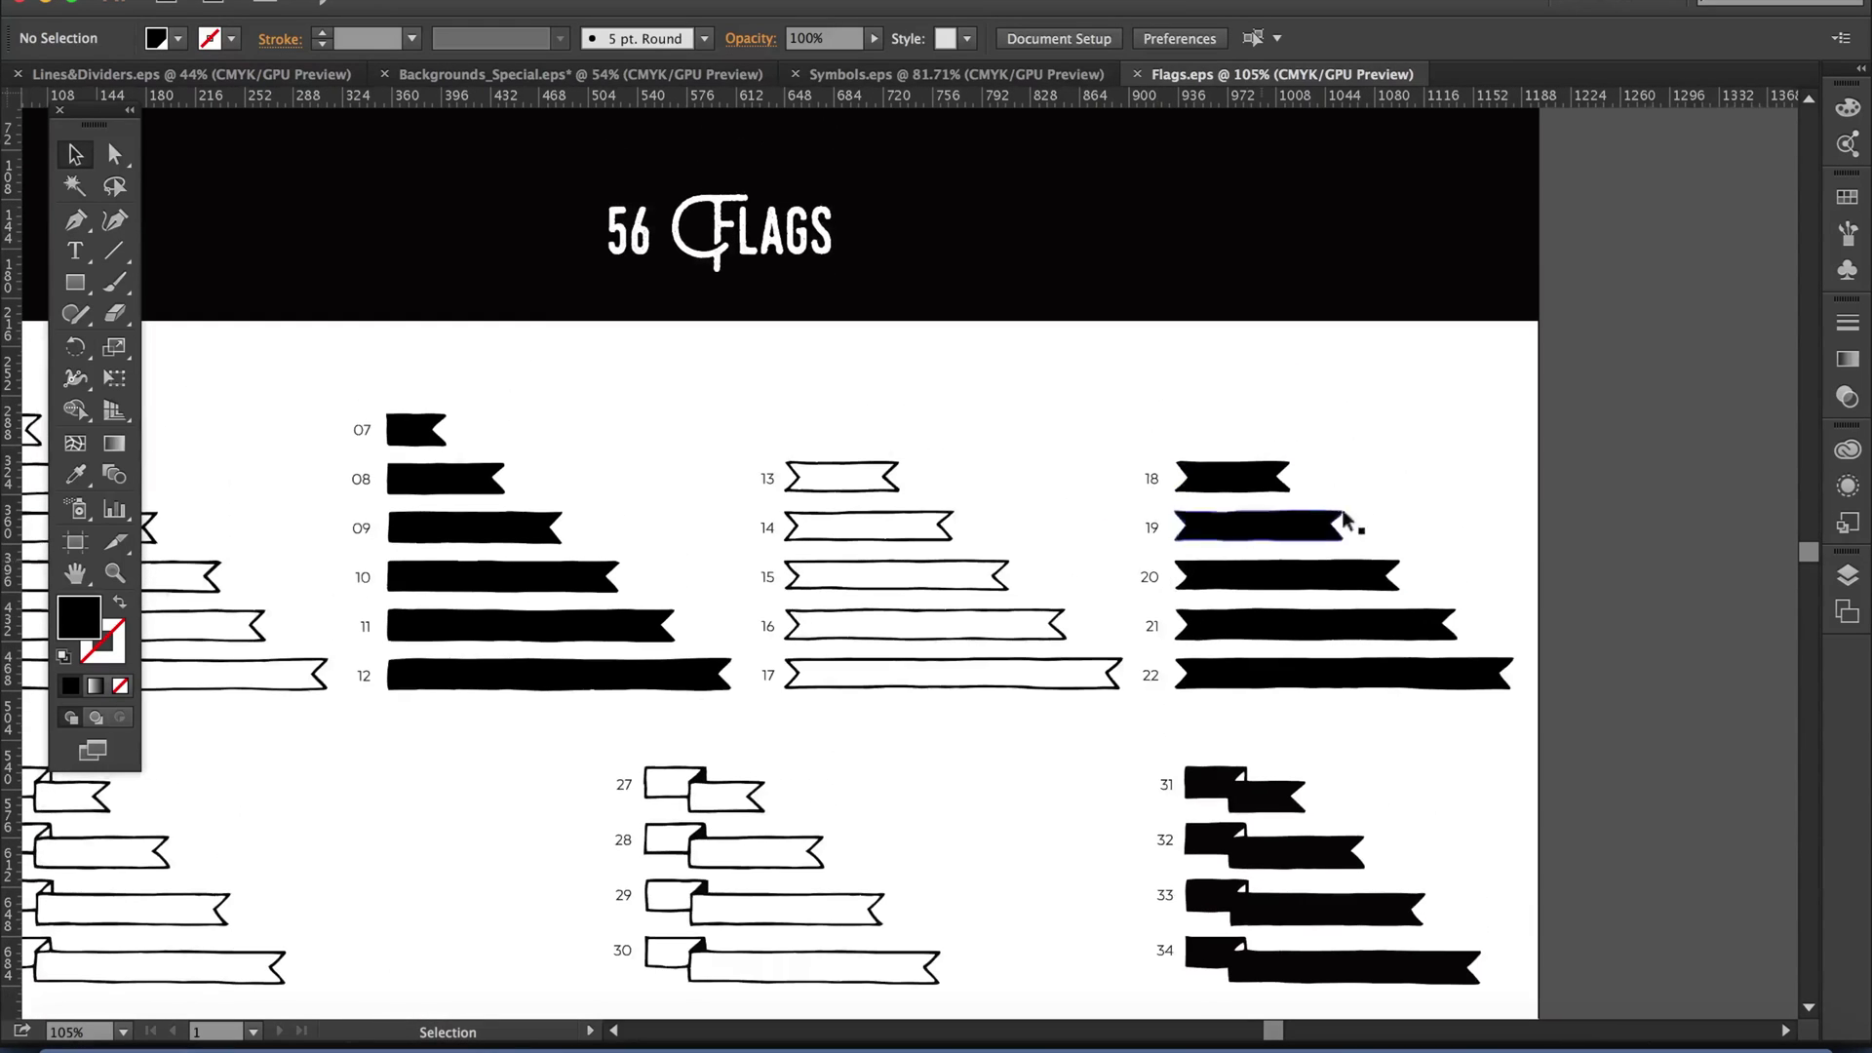
click(1255, 544)
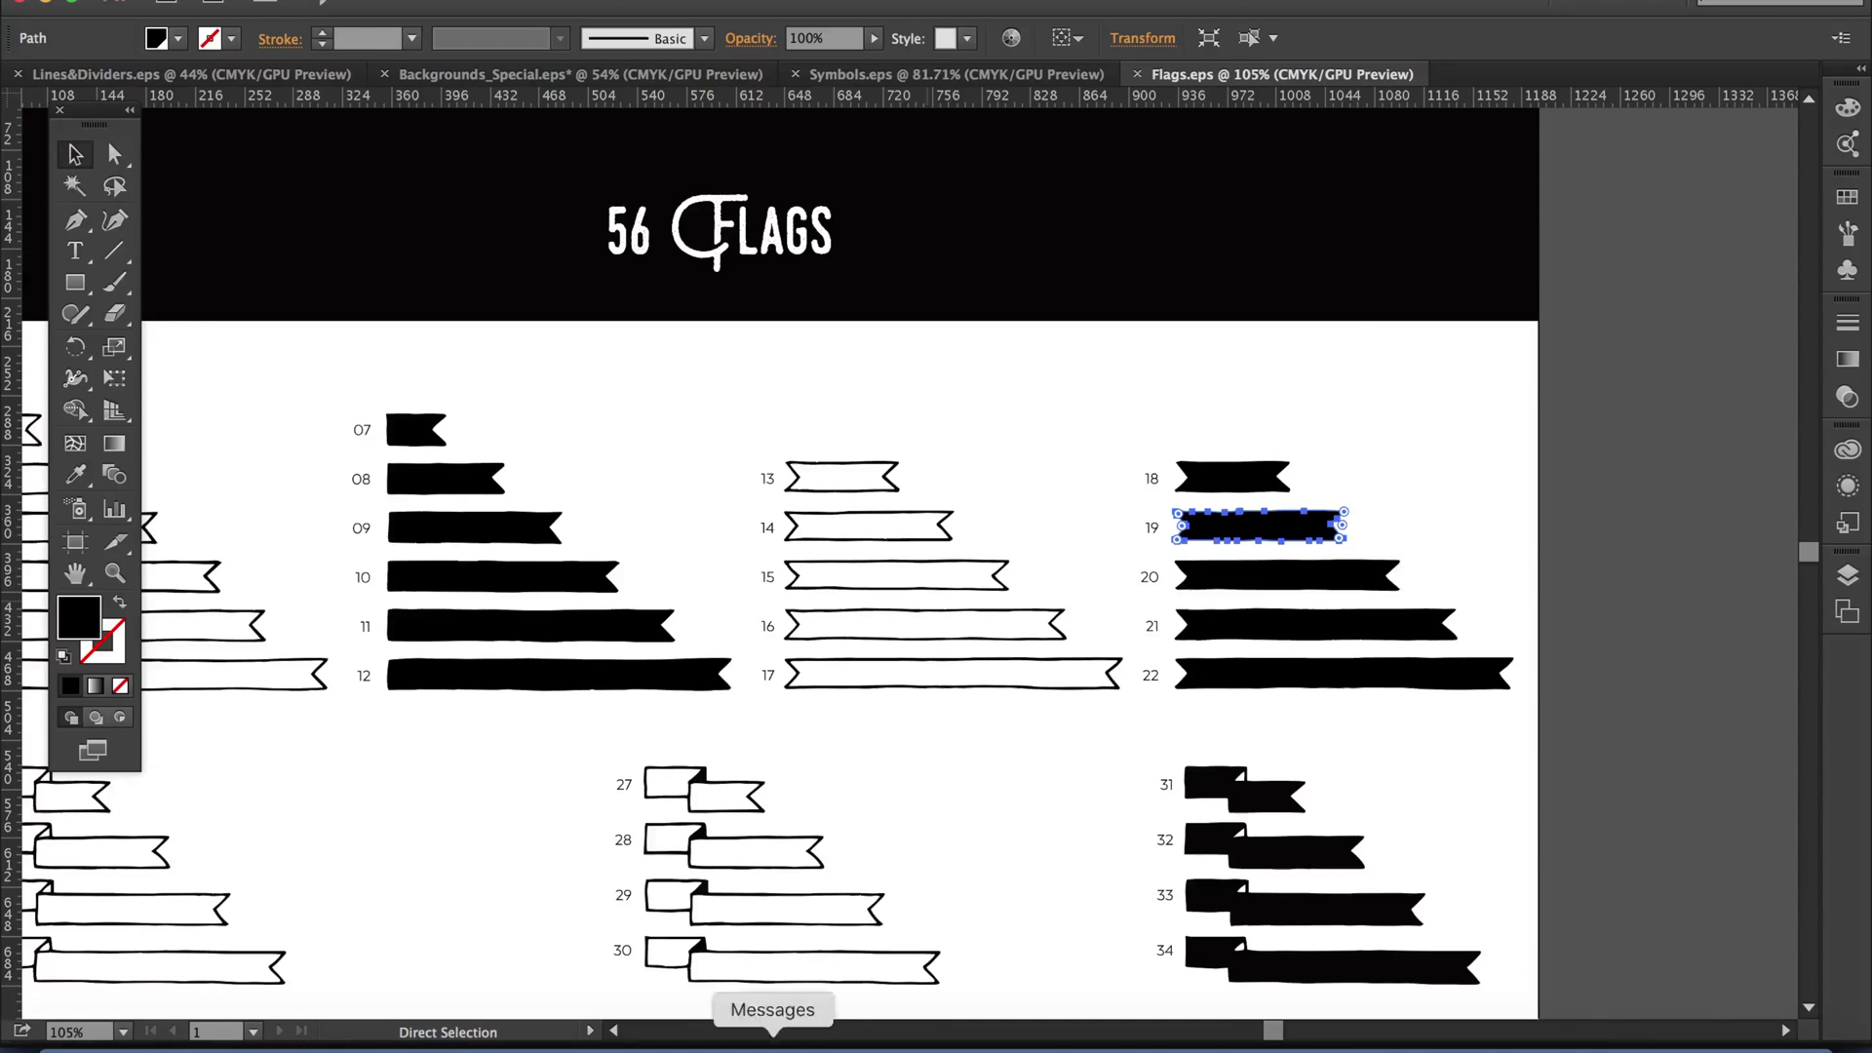
click(923, 1047)
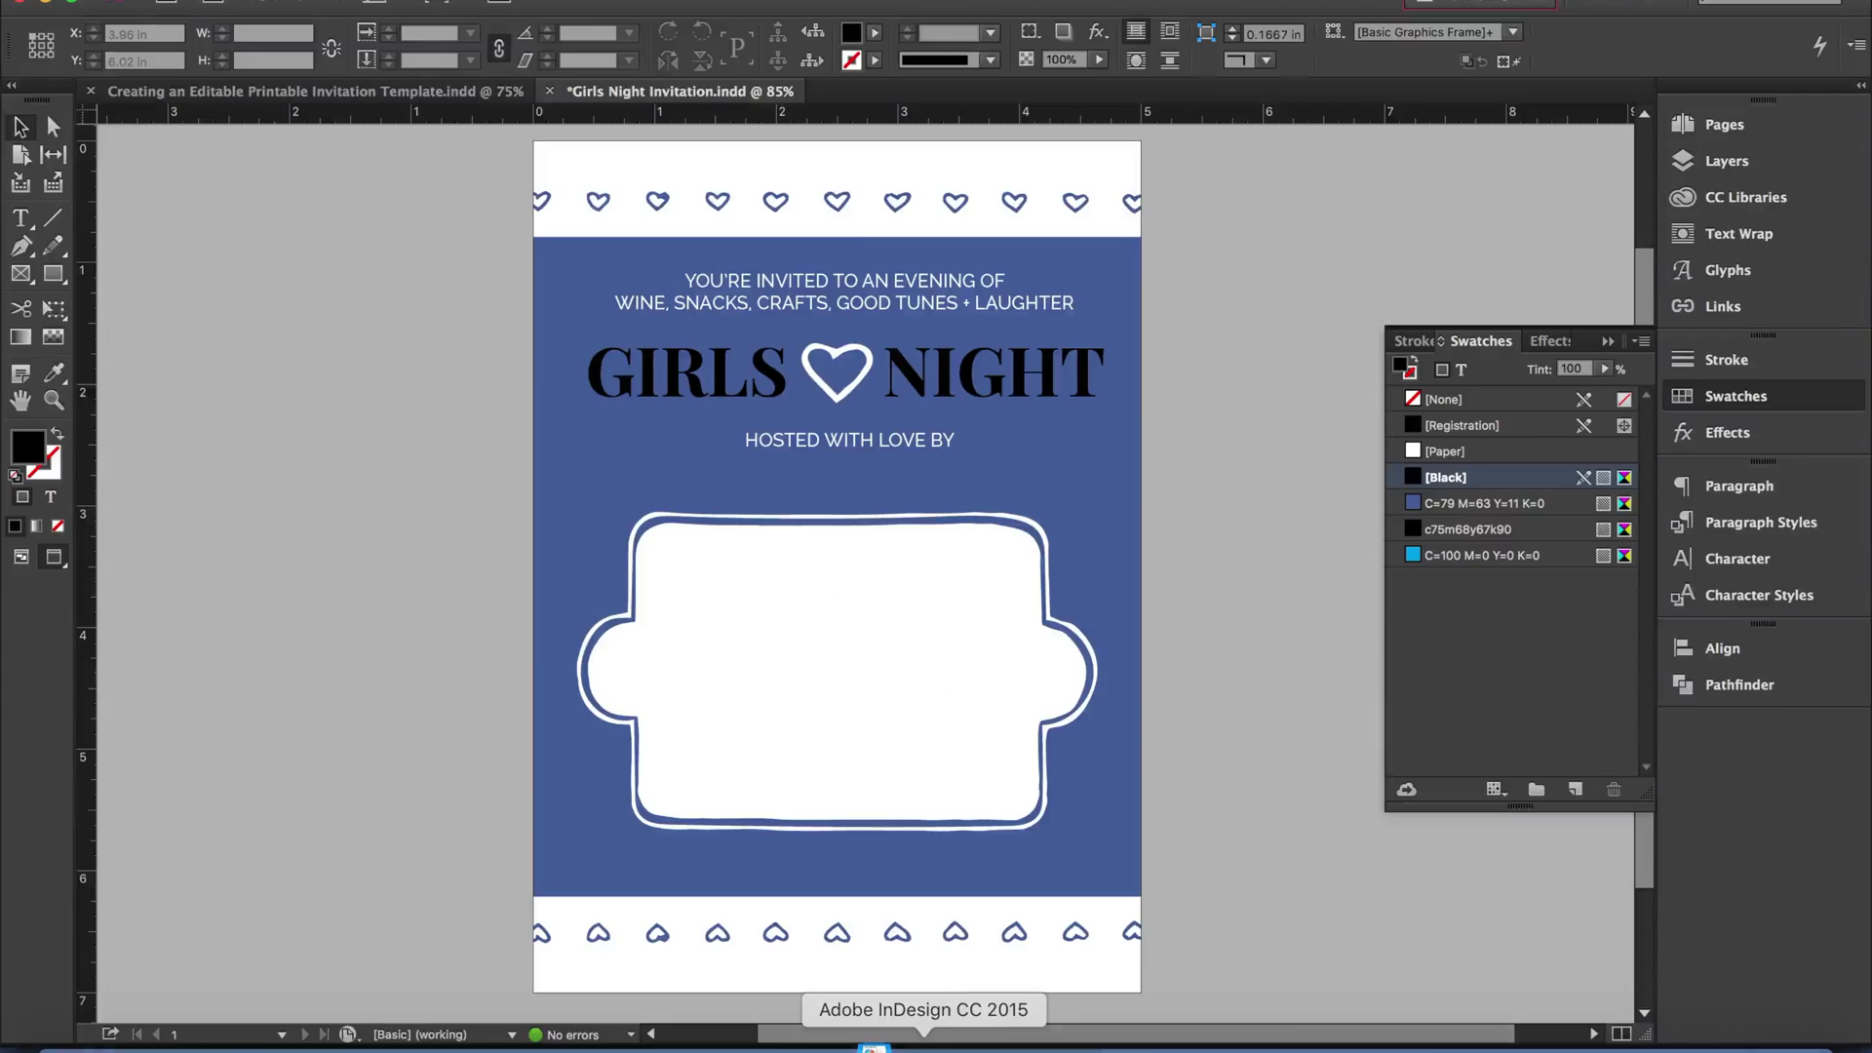
Quit Keynote and paste the ribbon banner into the white badge.
right_click(873, 1049)
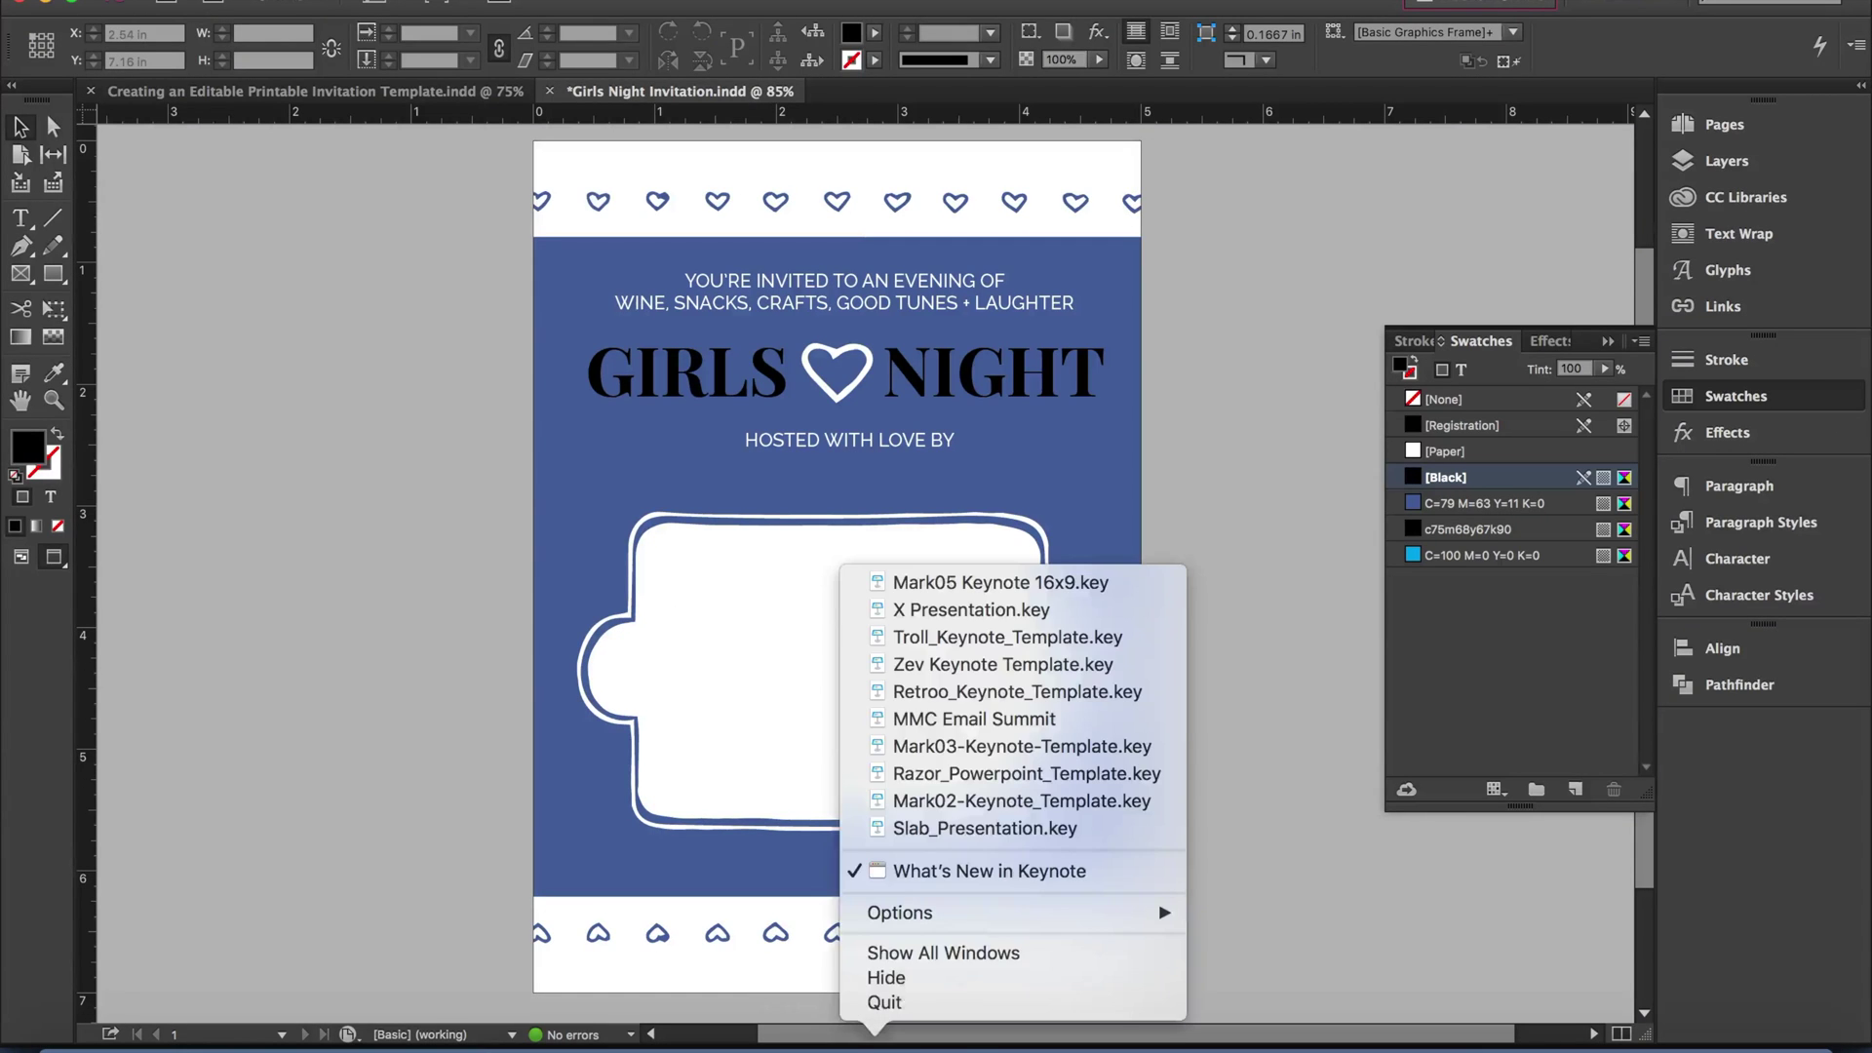
click(898, 1003)
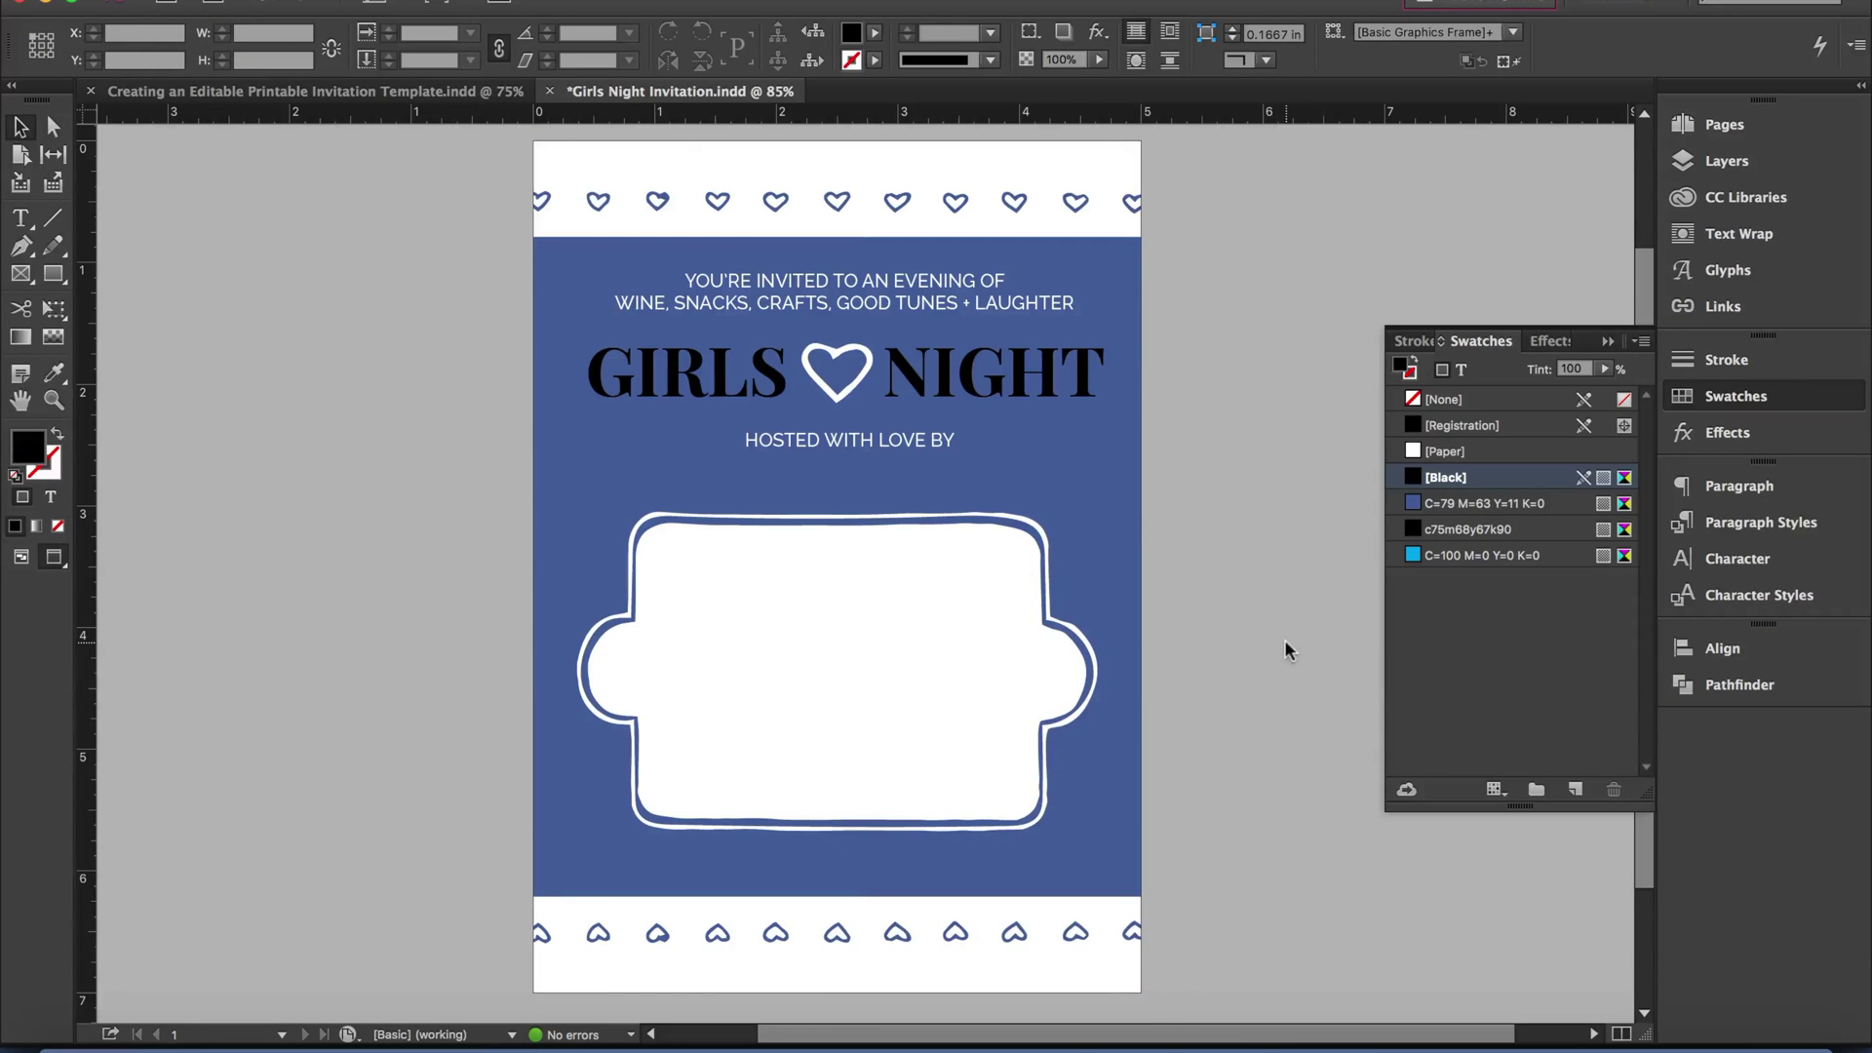
key(super+v)
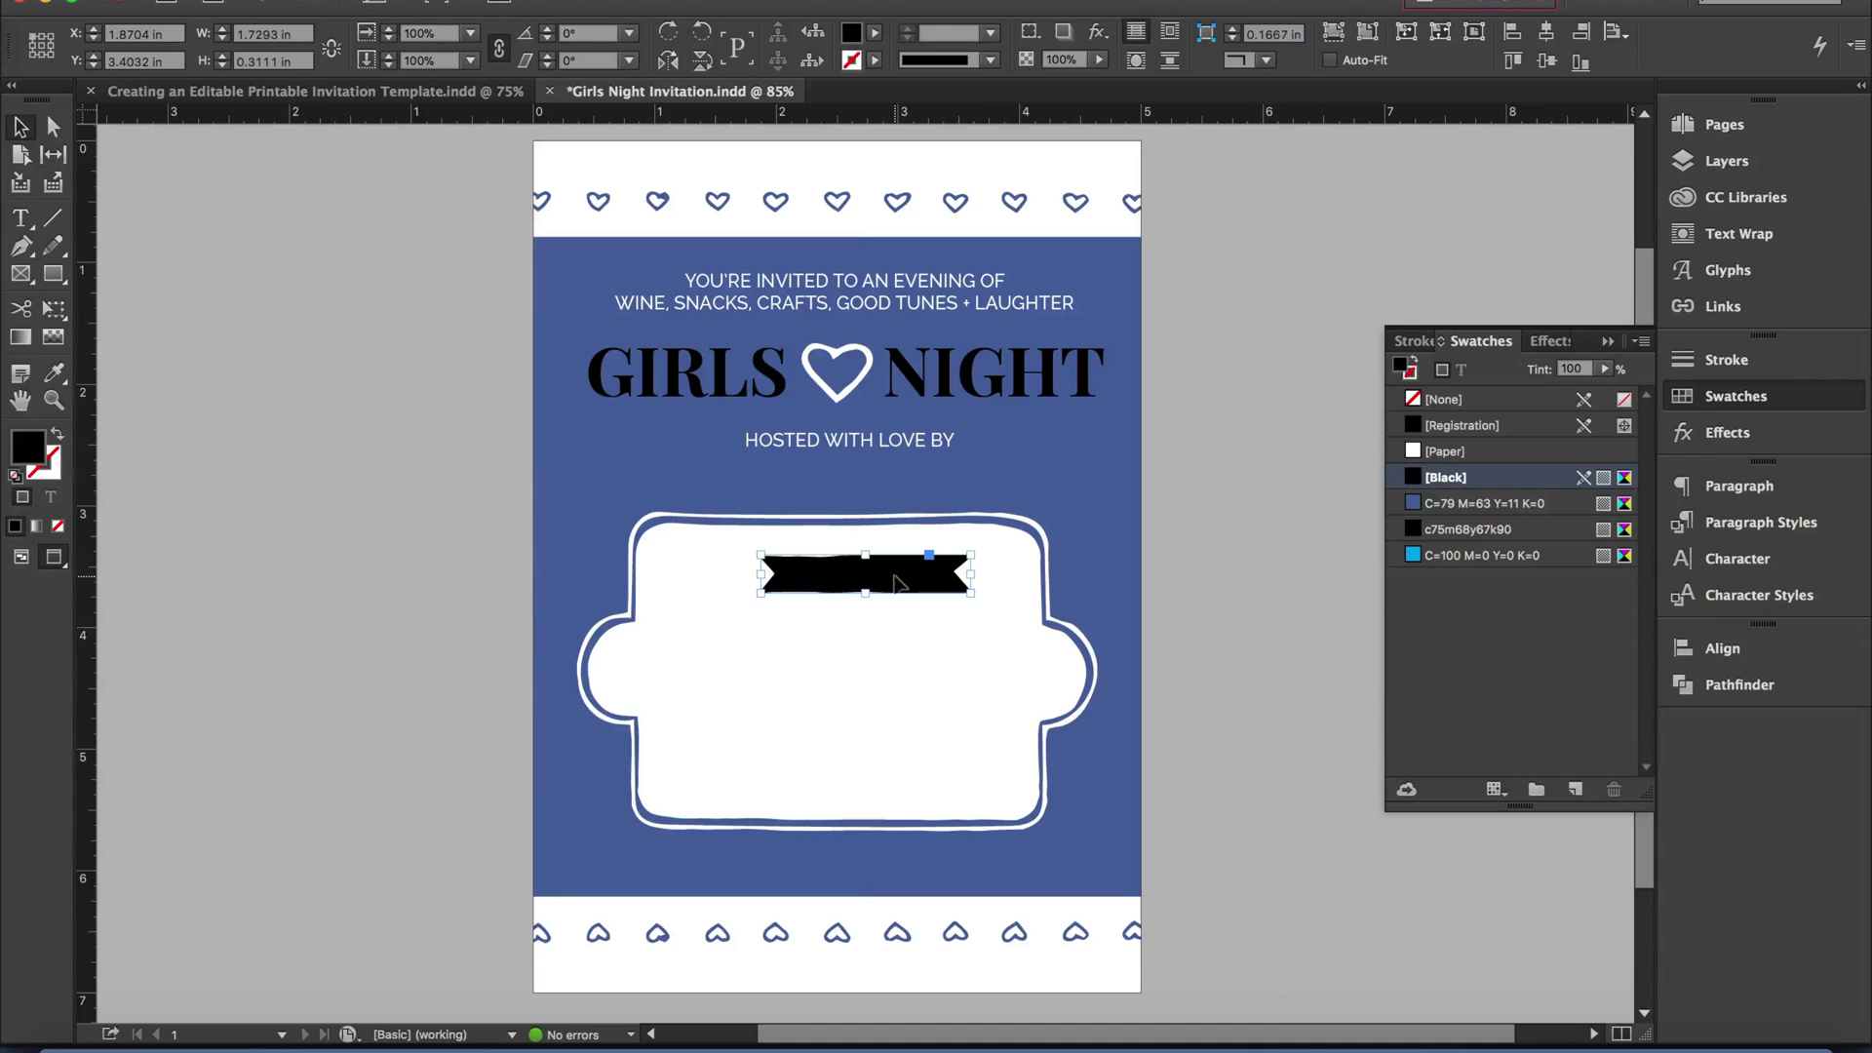
drag(894, 581, 895, 592)
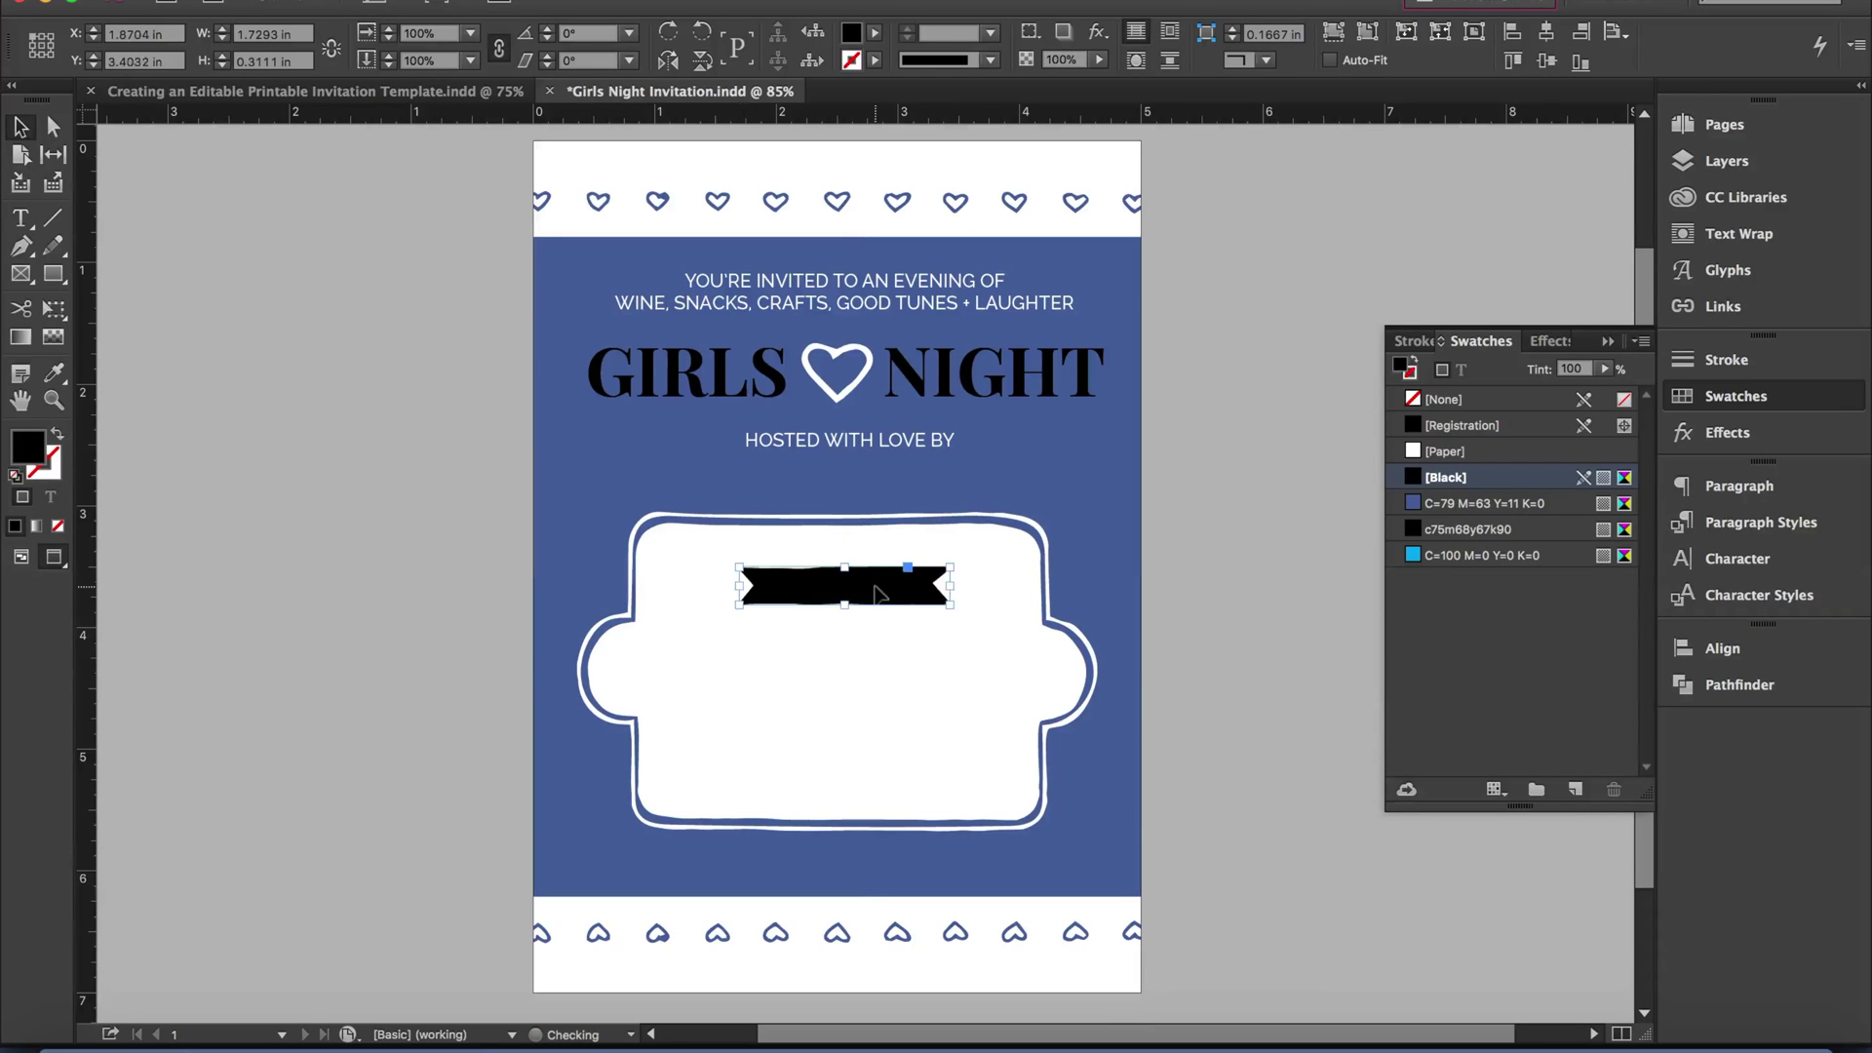
drag(894, 592, 892, 589)
Colour the banner C=79 M=63 Y=11 K=0 and duplicate it into three stacked banners.
click(1496, 503)
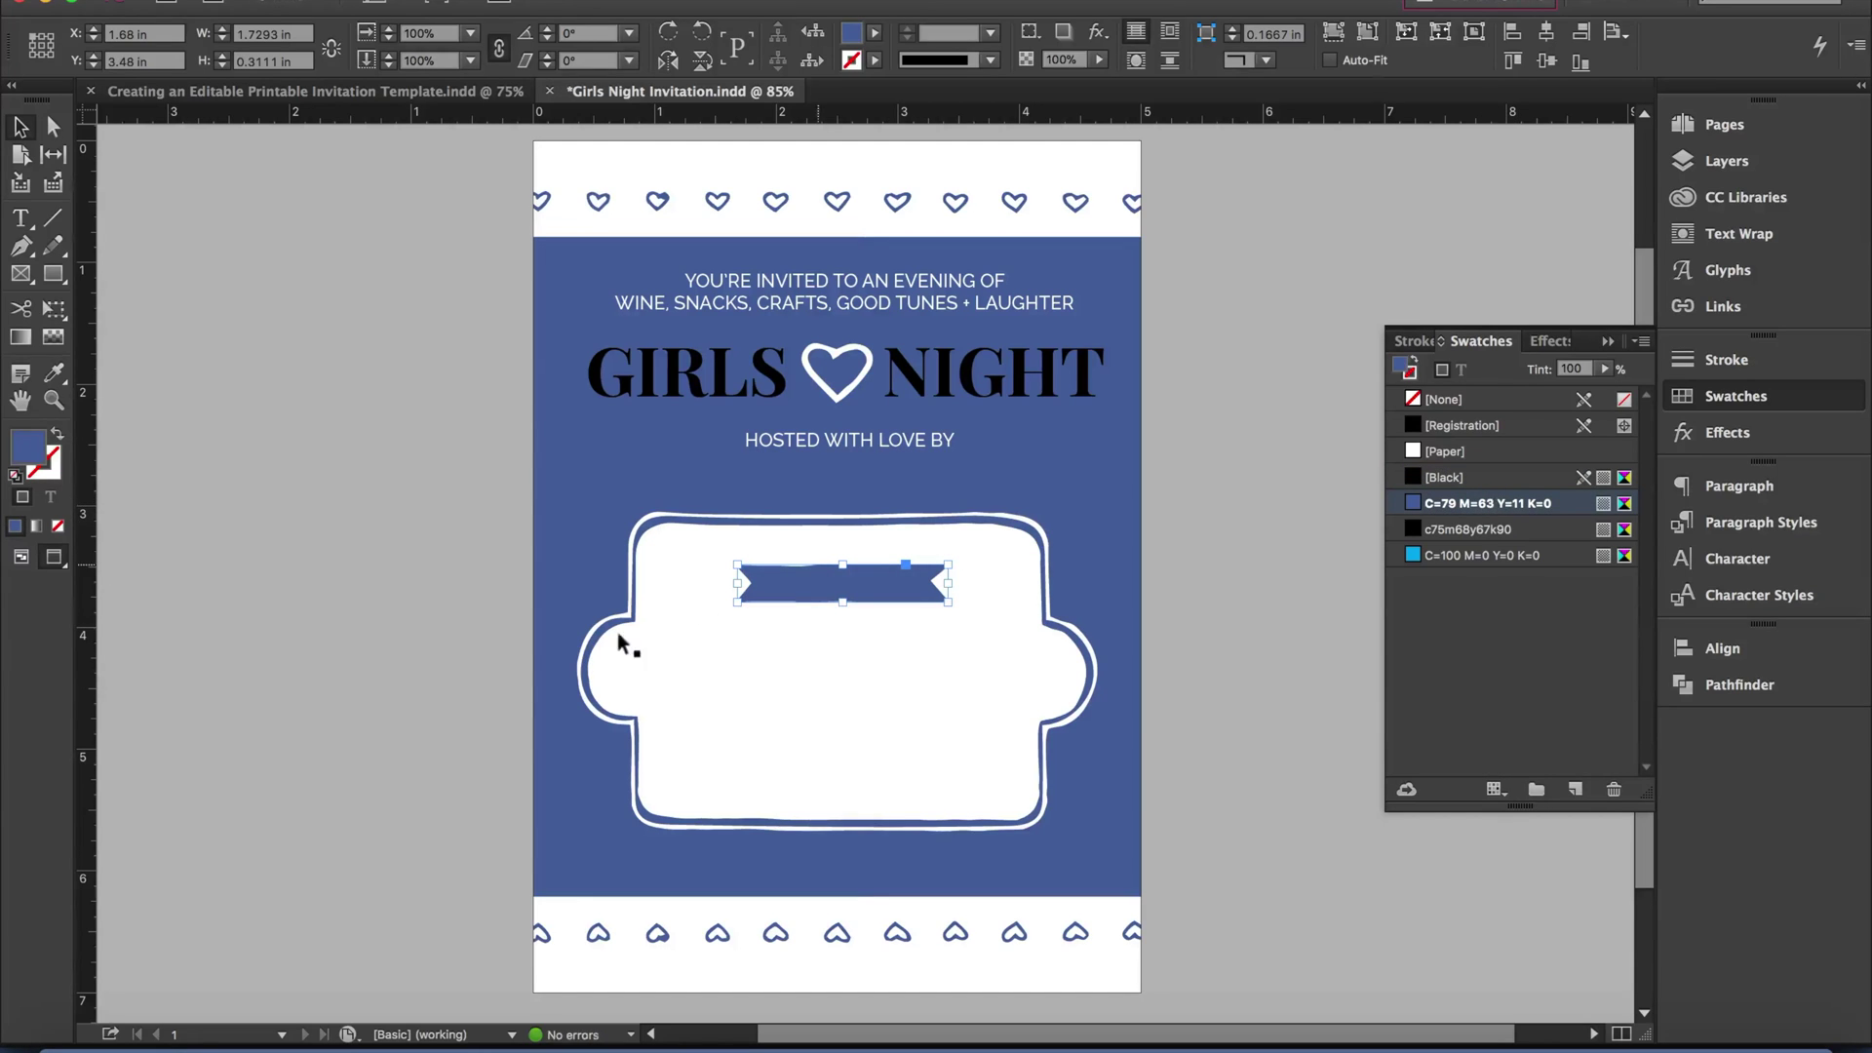
drag(880, 592, 856, 768)
click(844, 597)
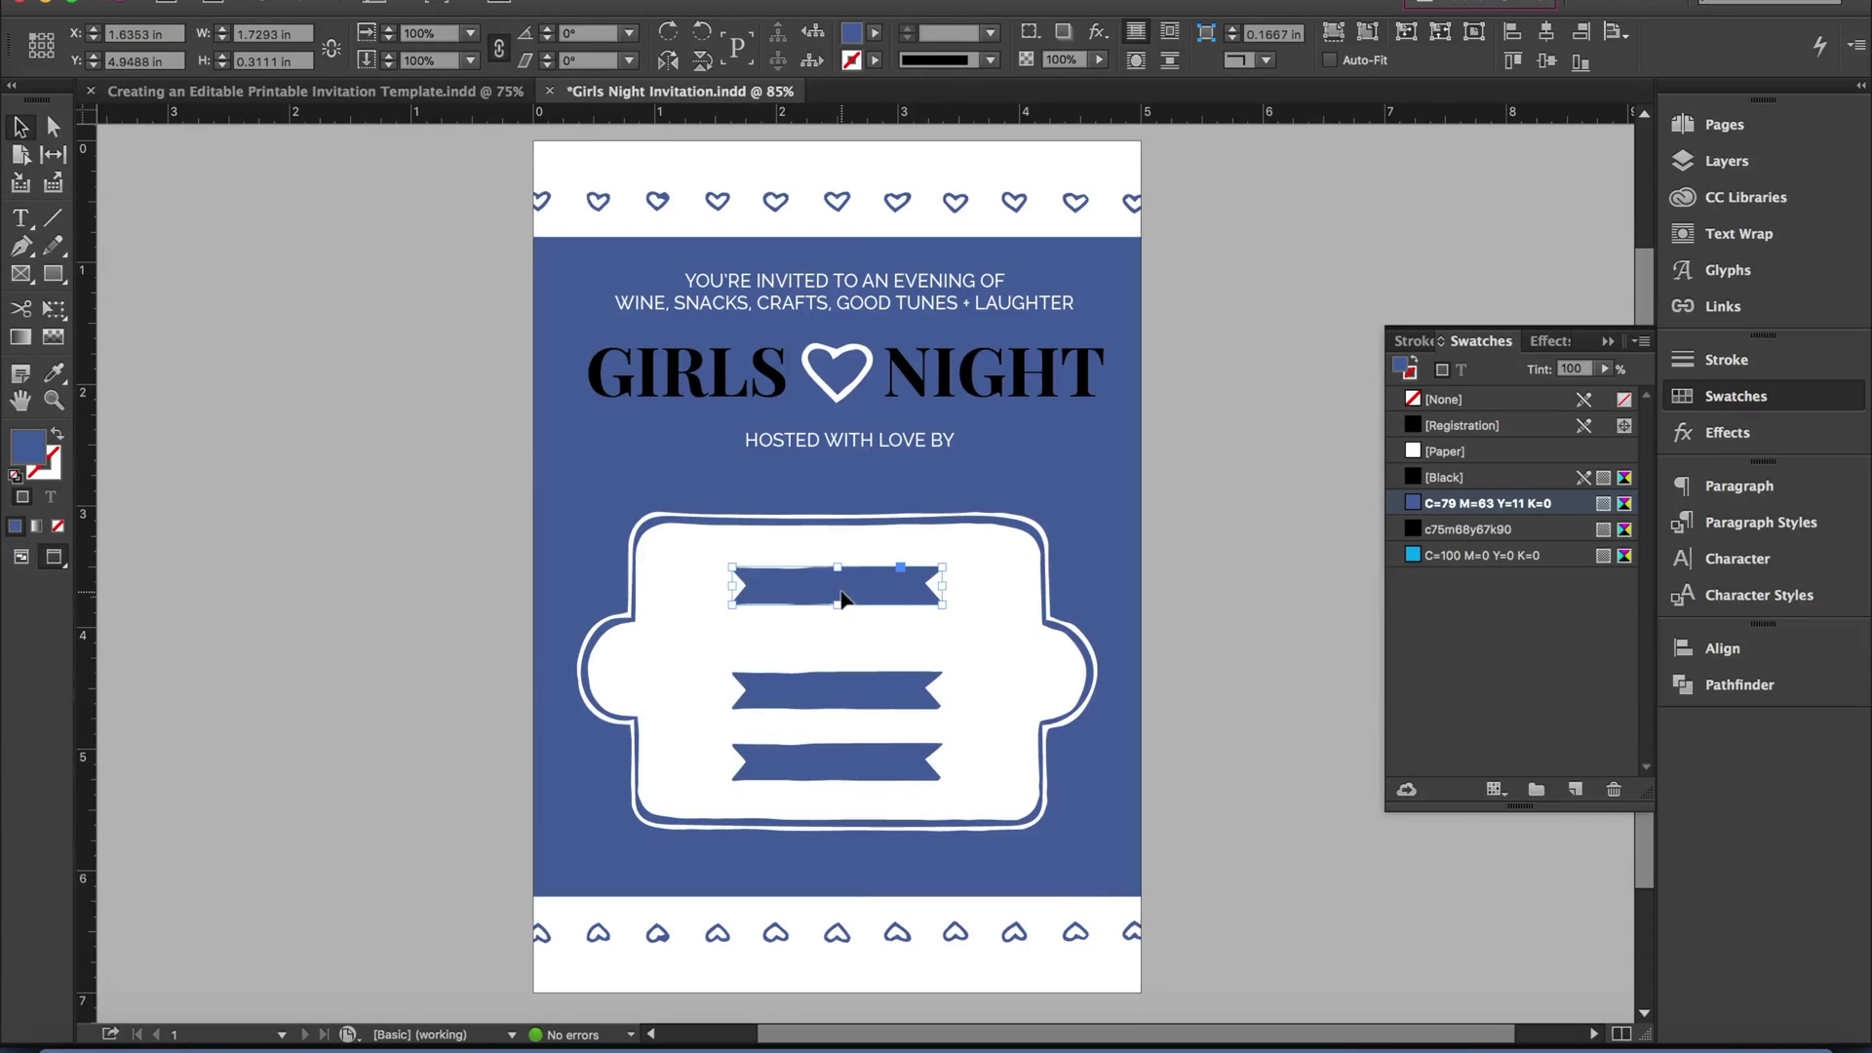
drag(871, 592, 870, 572)
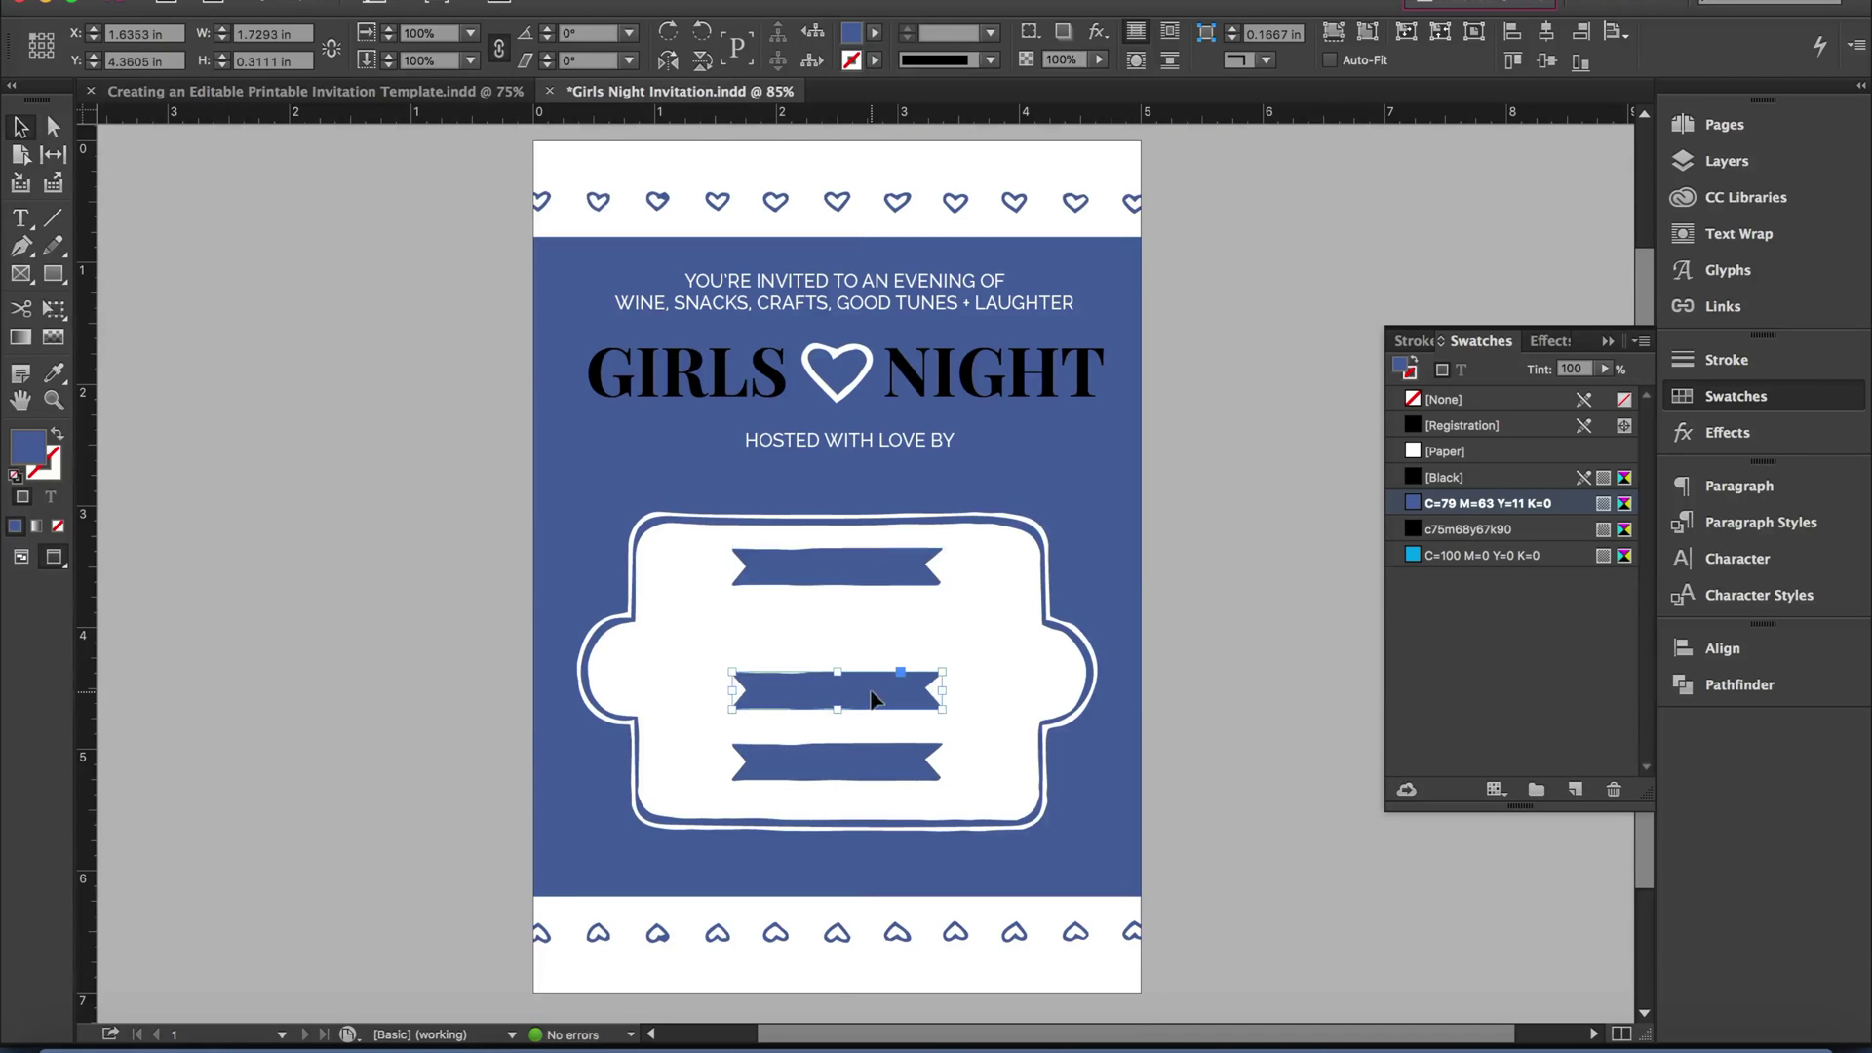
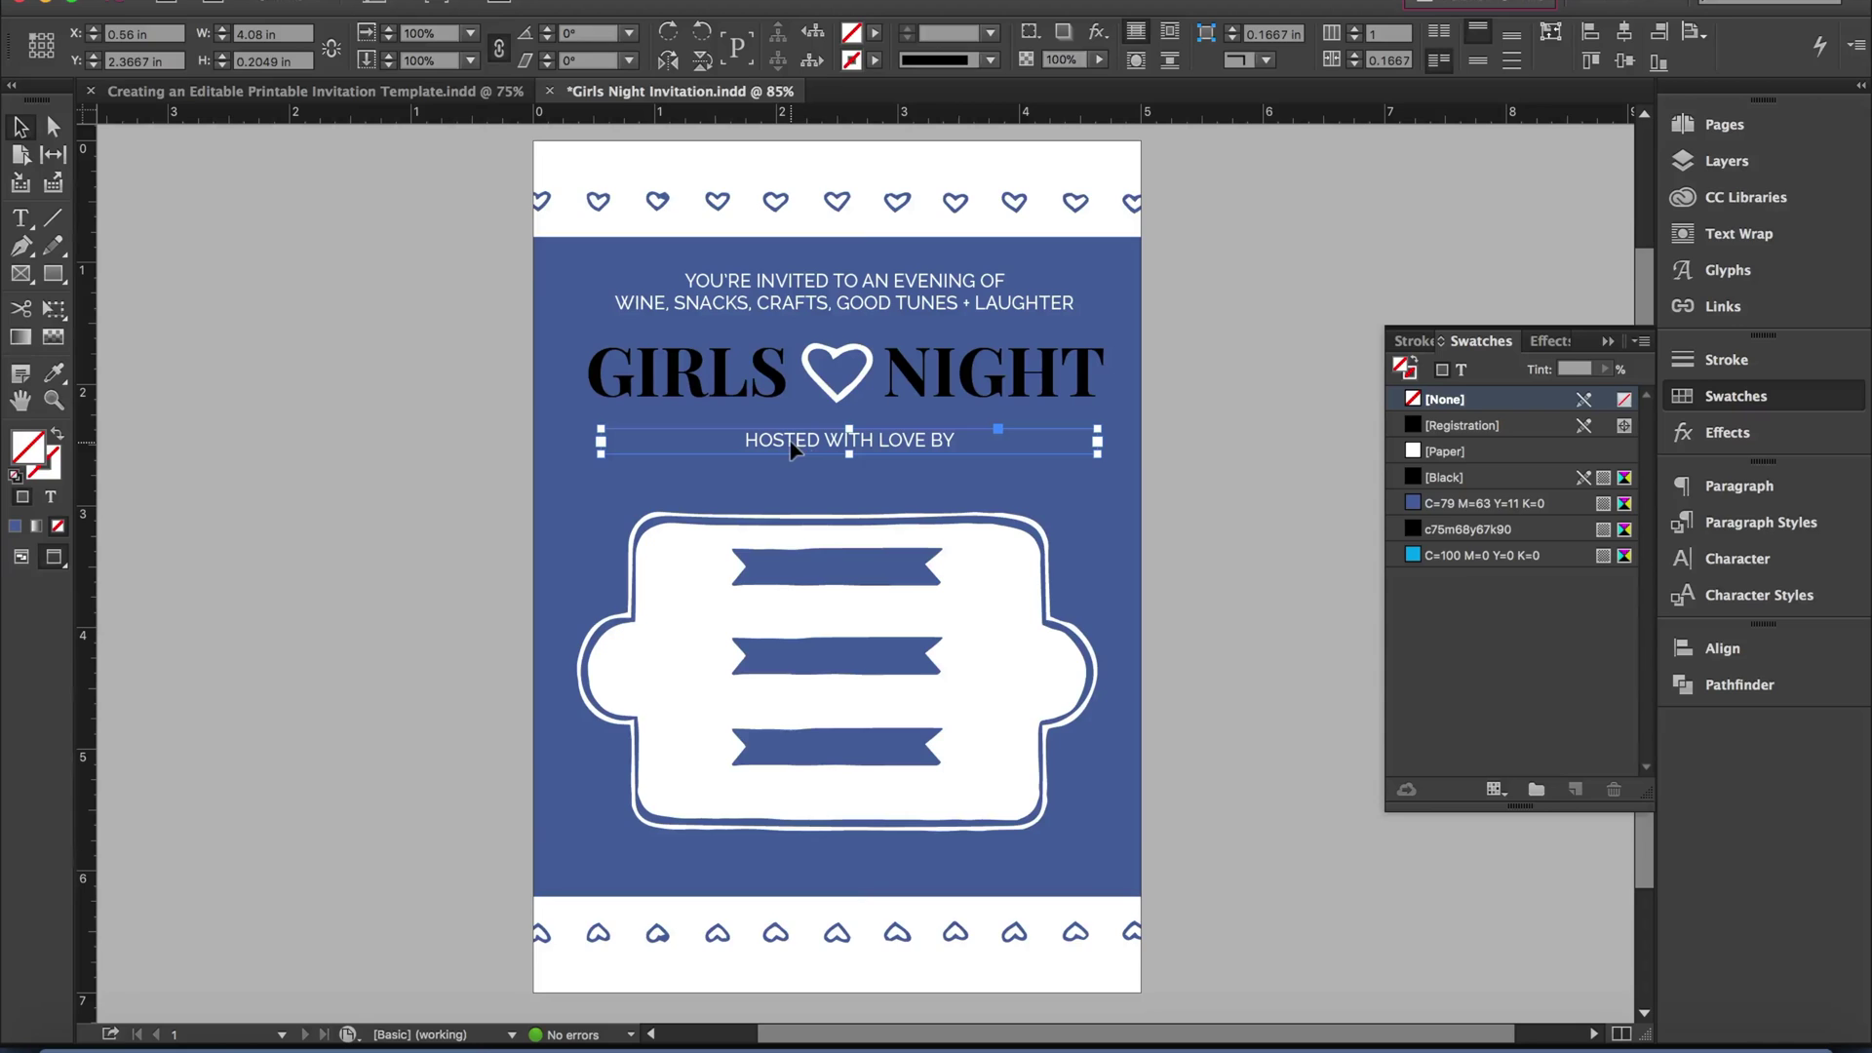
Alt-drag a copy of the HOSTED WITH LOVE BY text frame down onto the top blue ribbon.
drag(795, 448, 798, 577)
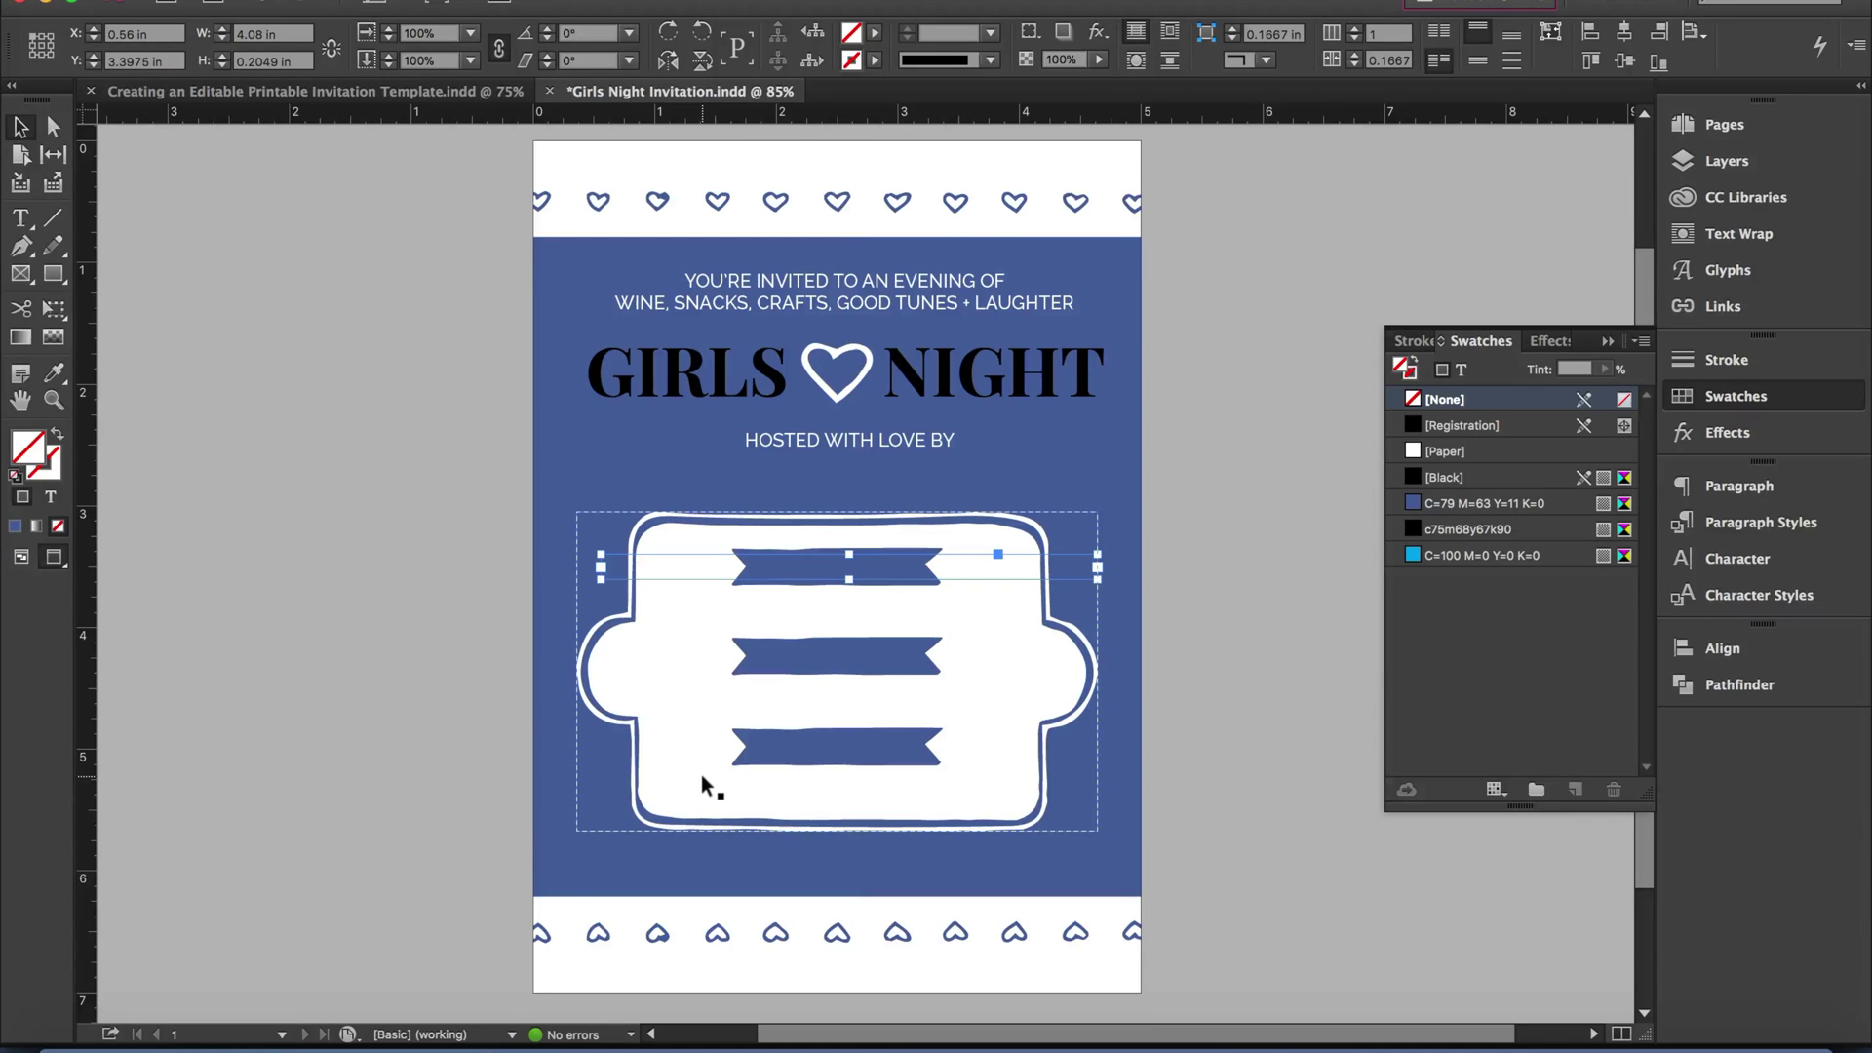
Retype the copied frame as WHEN and position it on the top ribbon.
key(super+v)
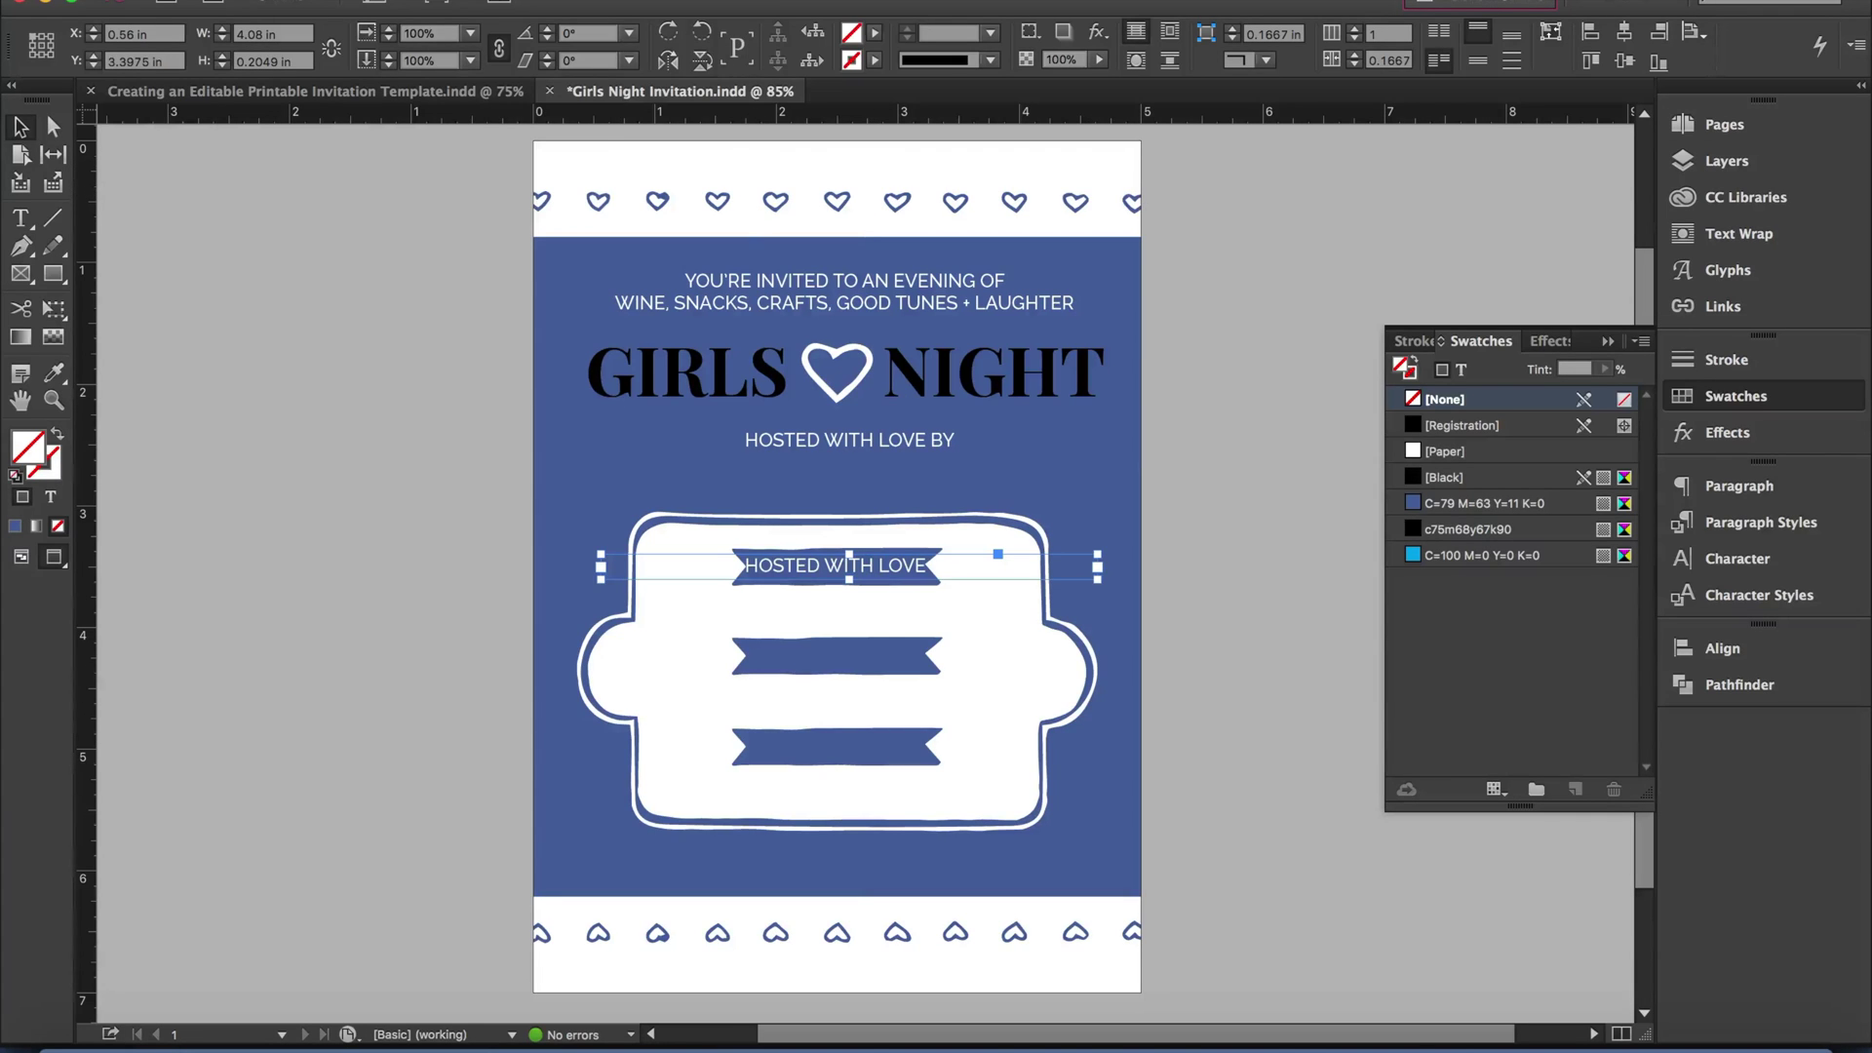
click(488, 2)
mouse_move(544, 47)
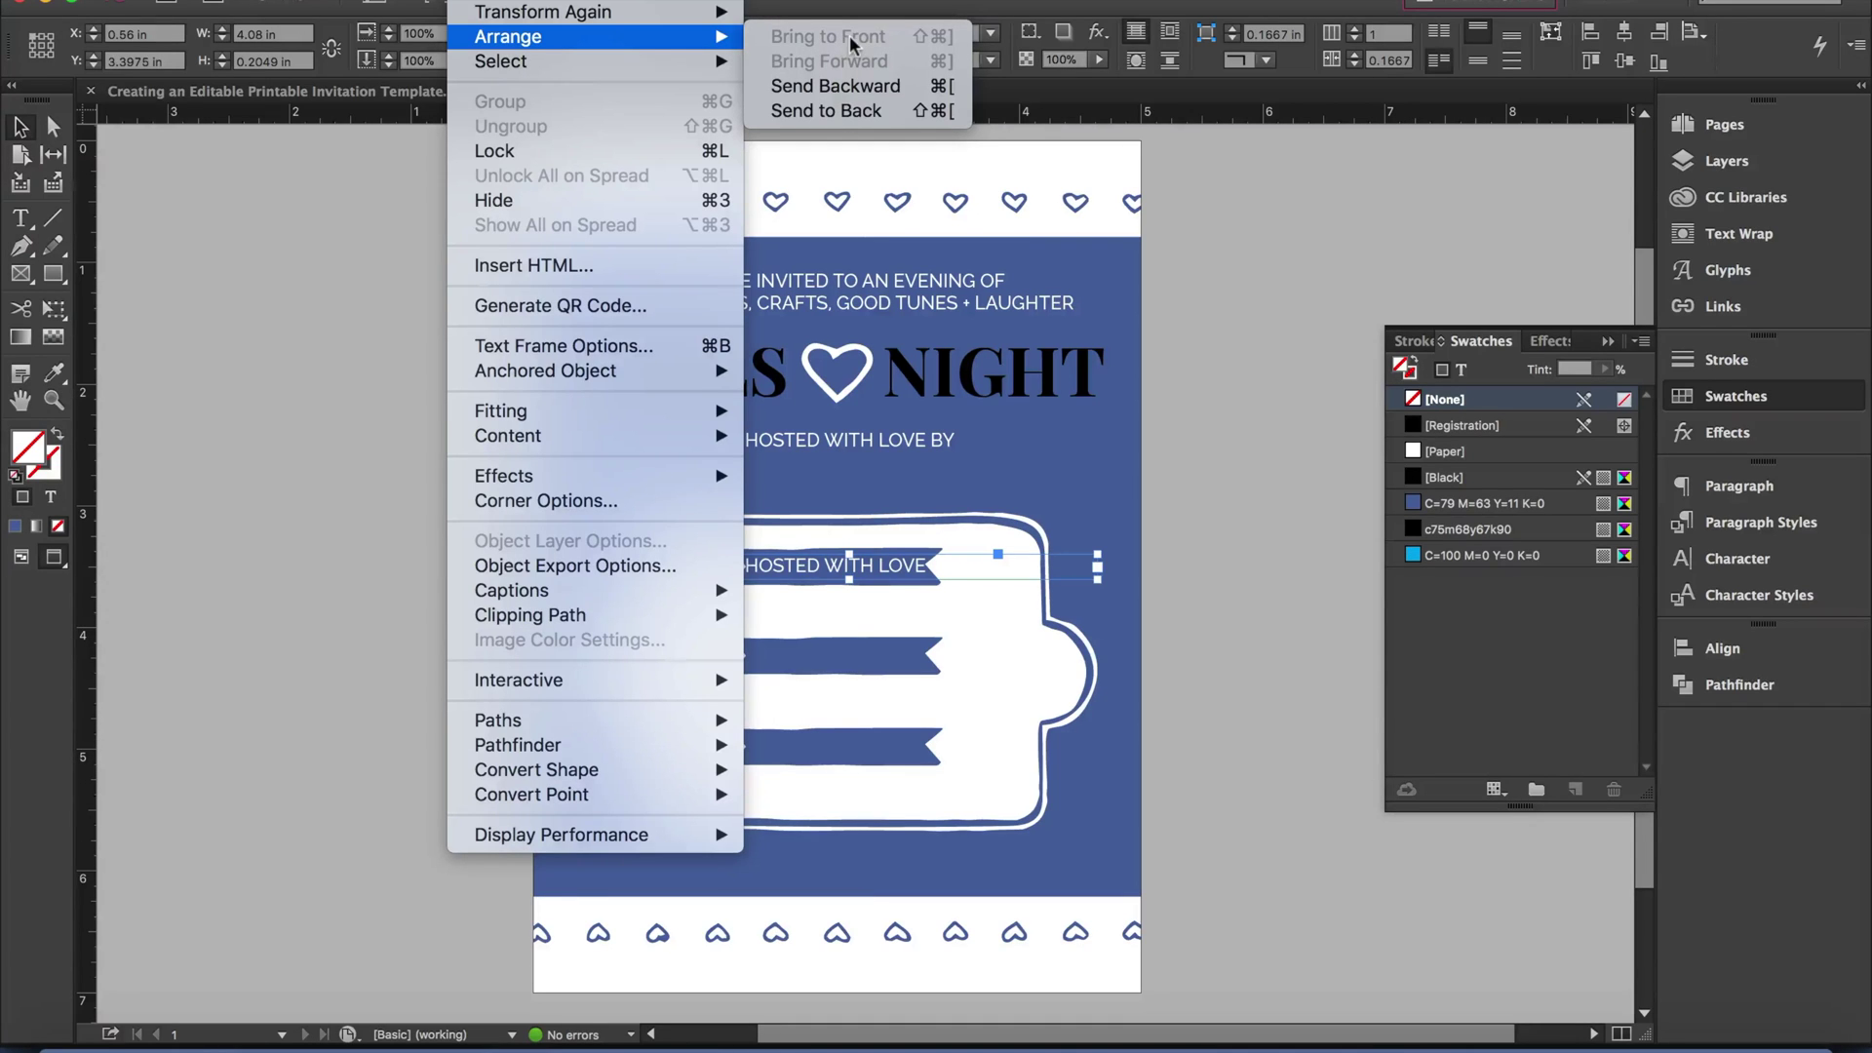
click(805, 578)
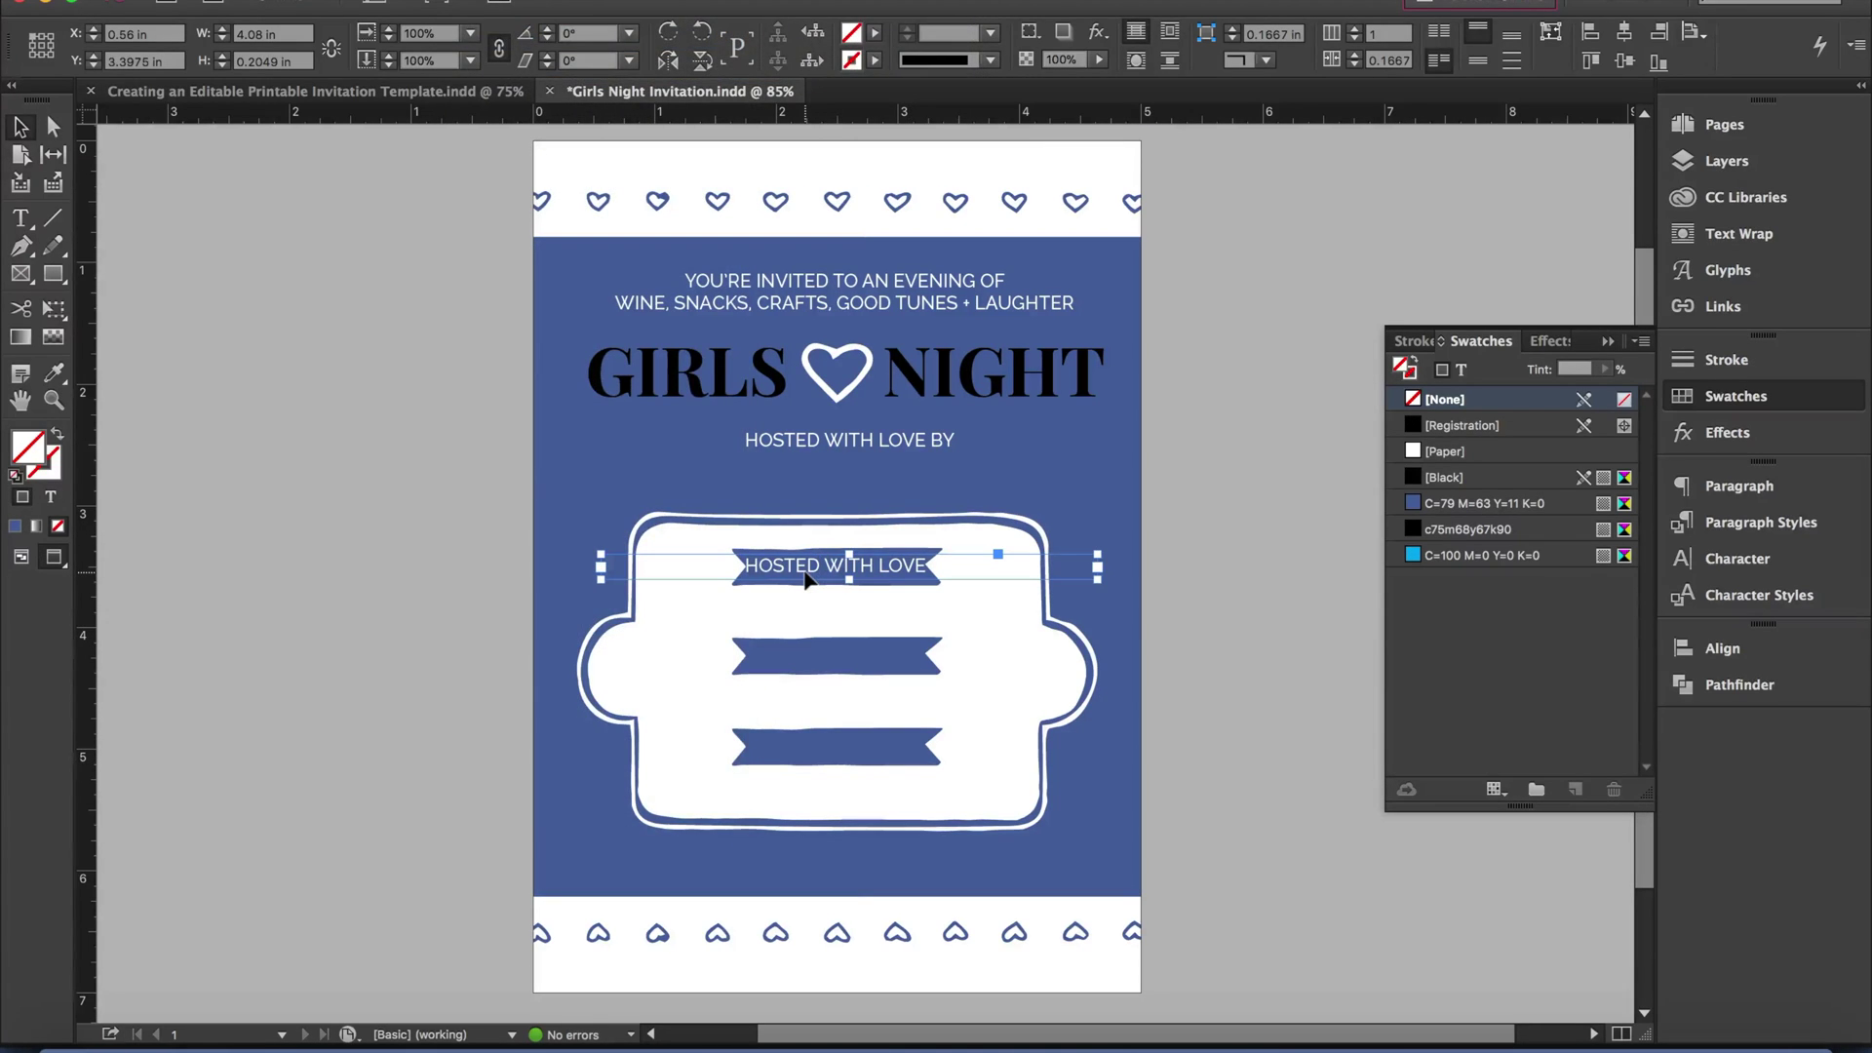
drag(805, 578, 829, 581)
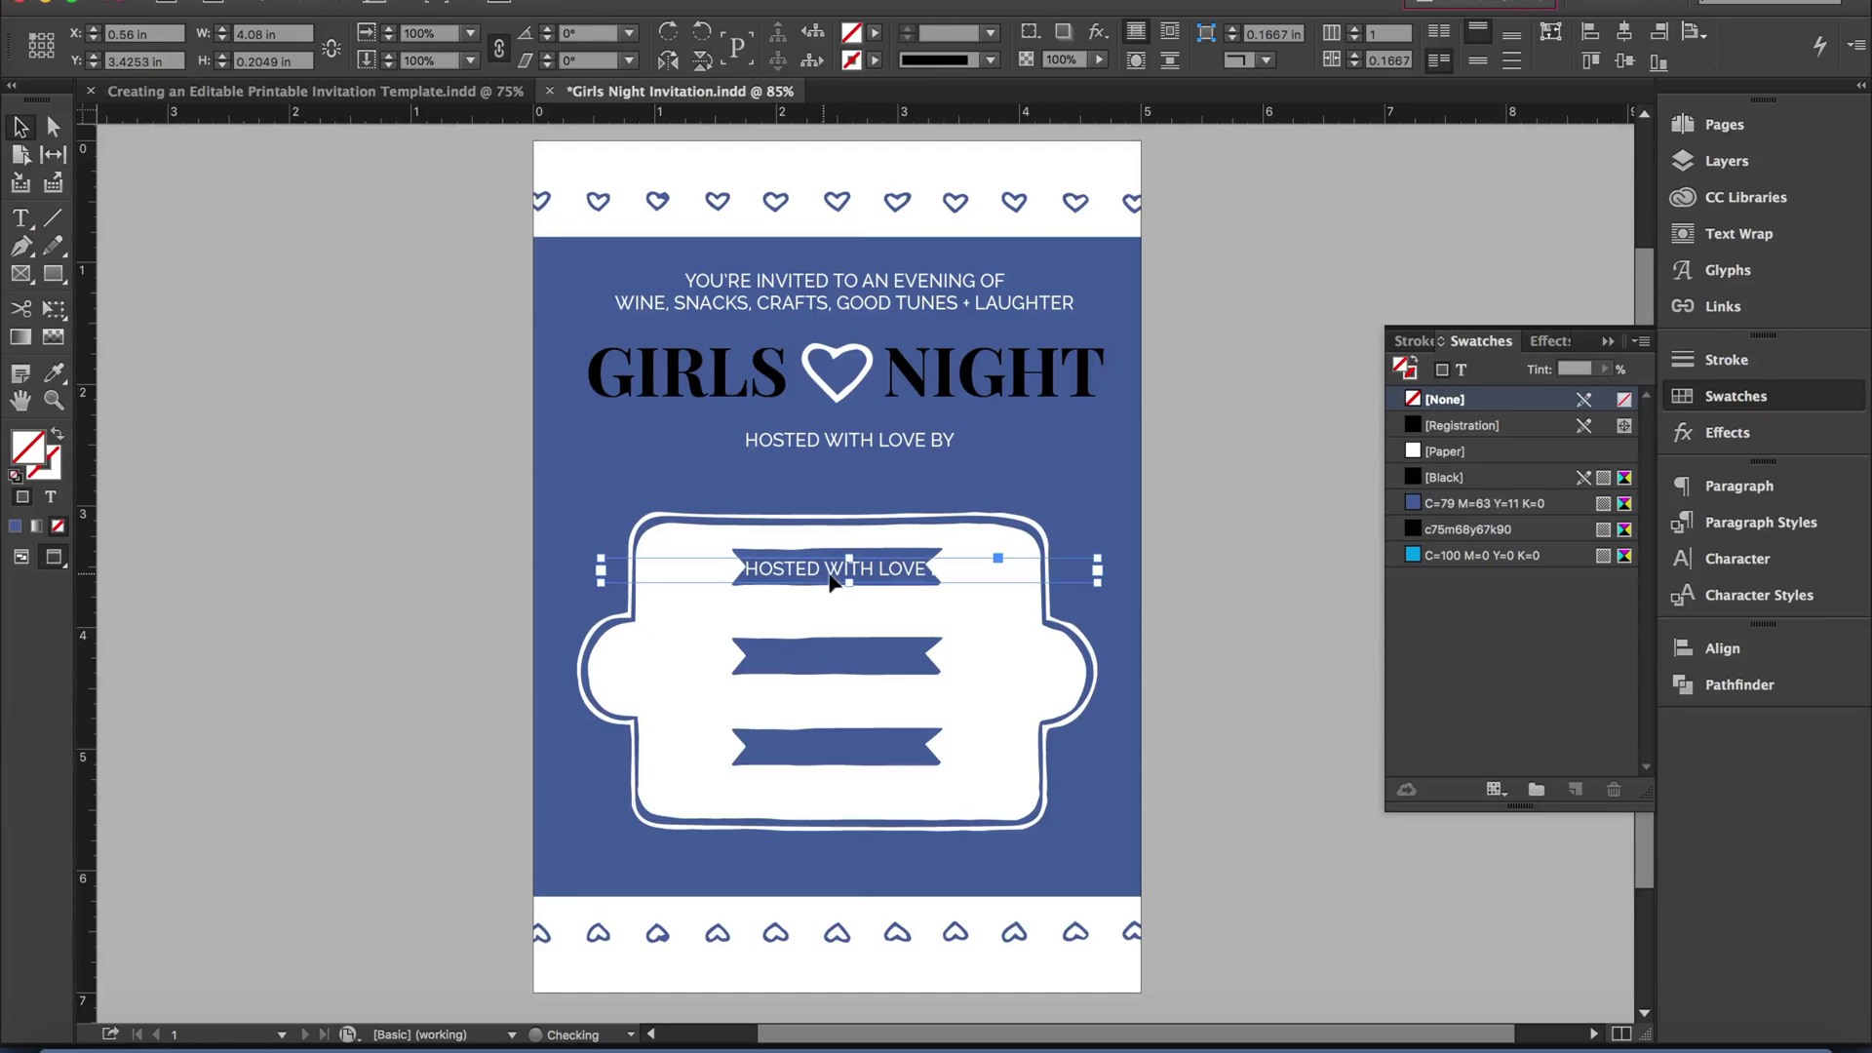
triple_click(806, 575)
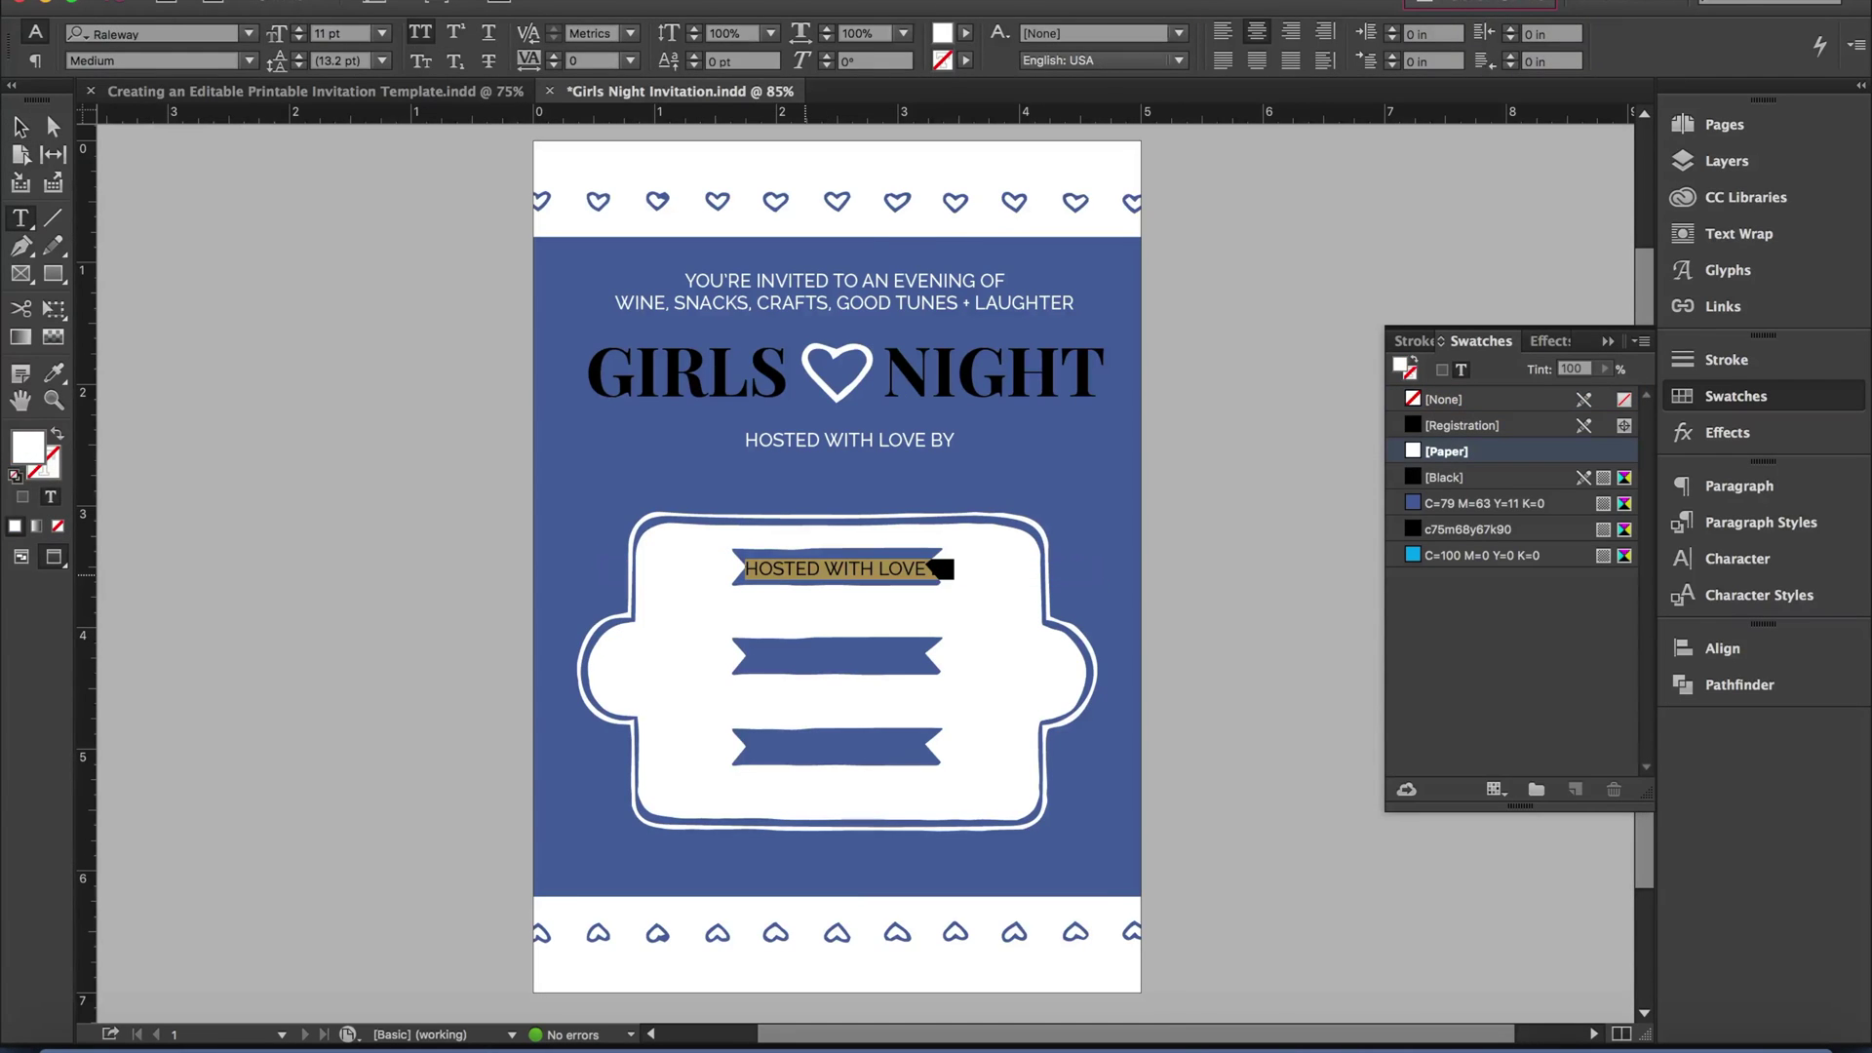
text(WHEN)
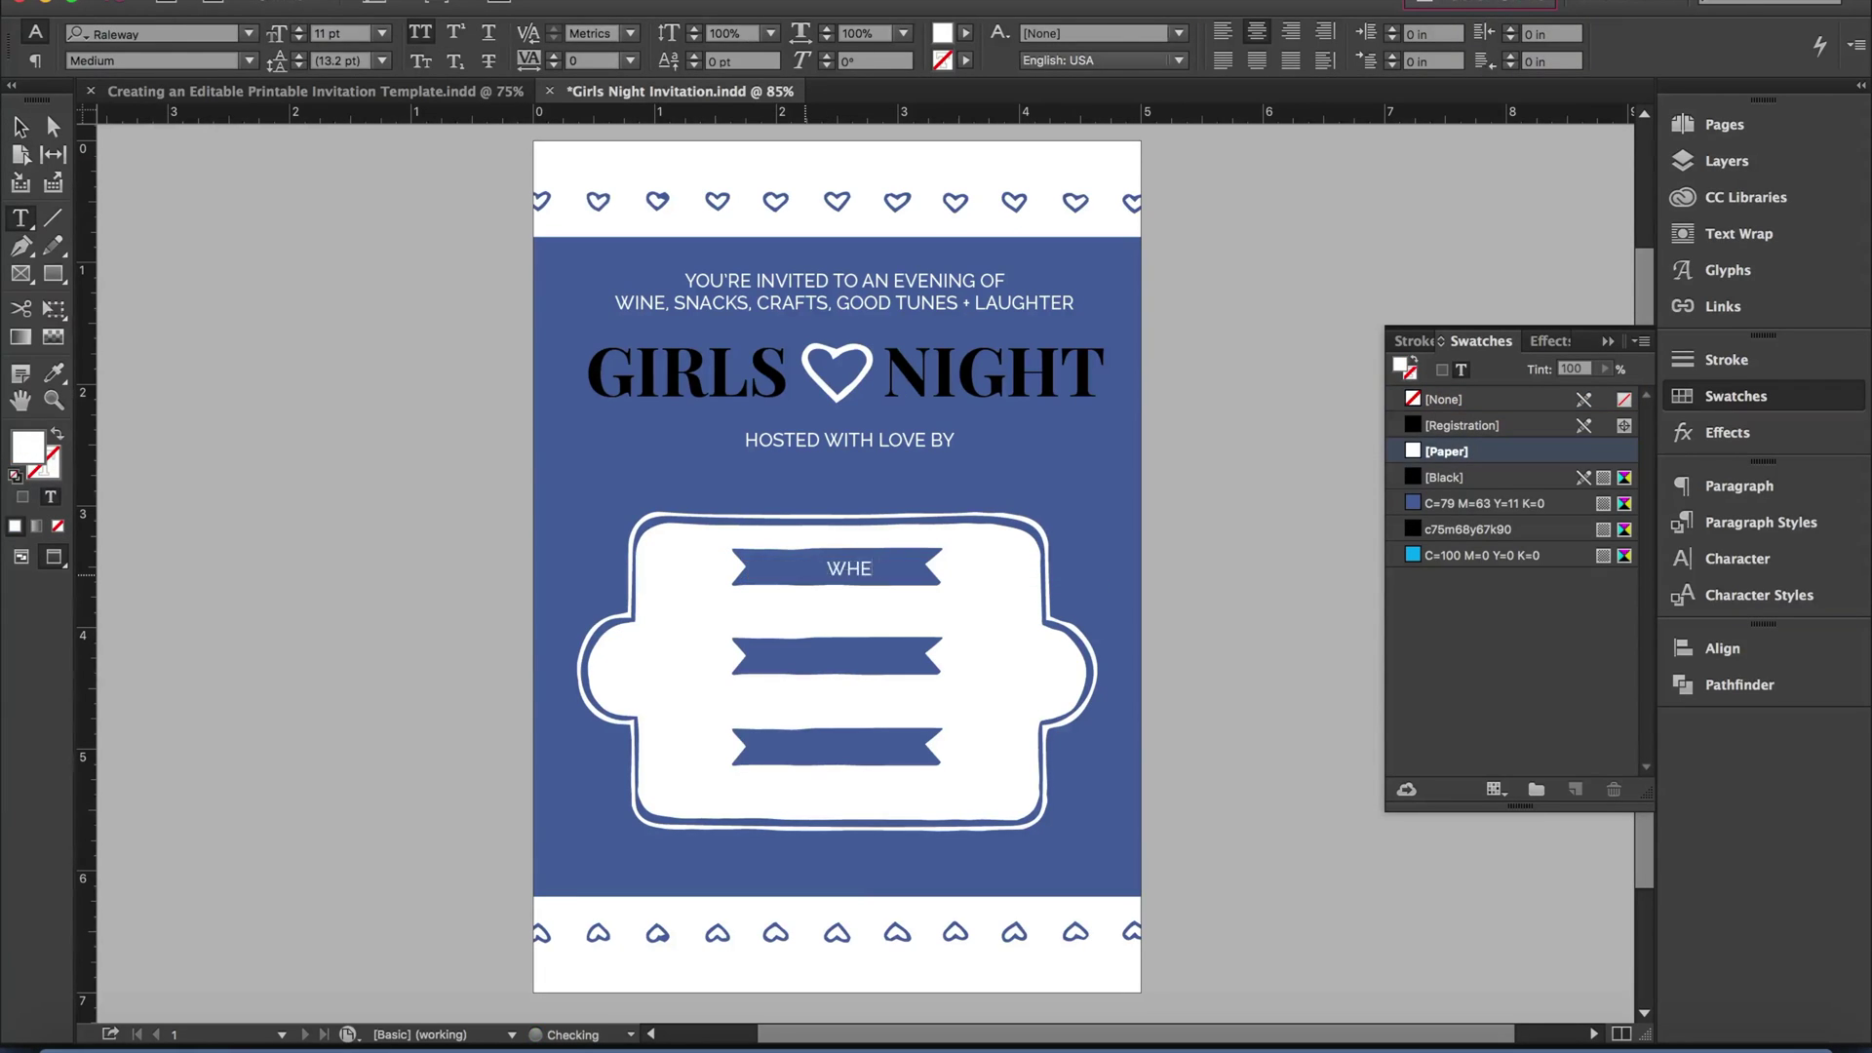
click(21, 127)
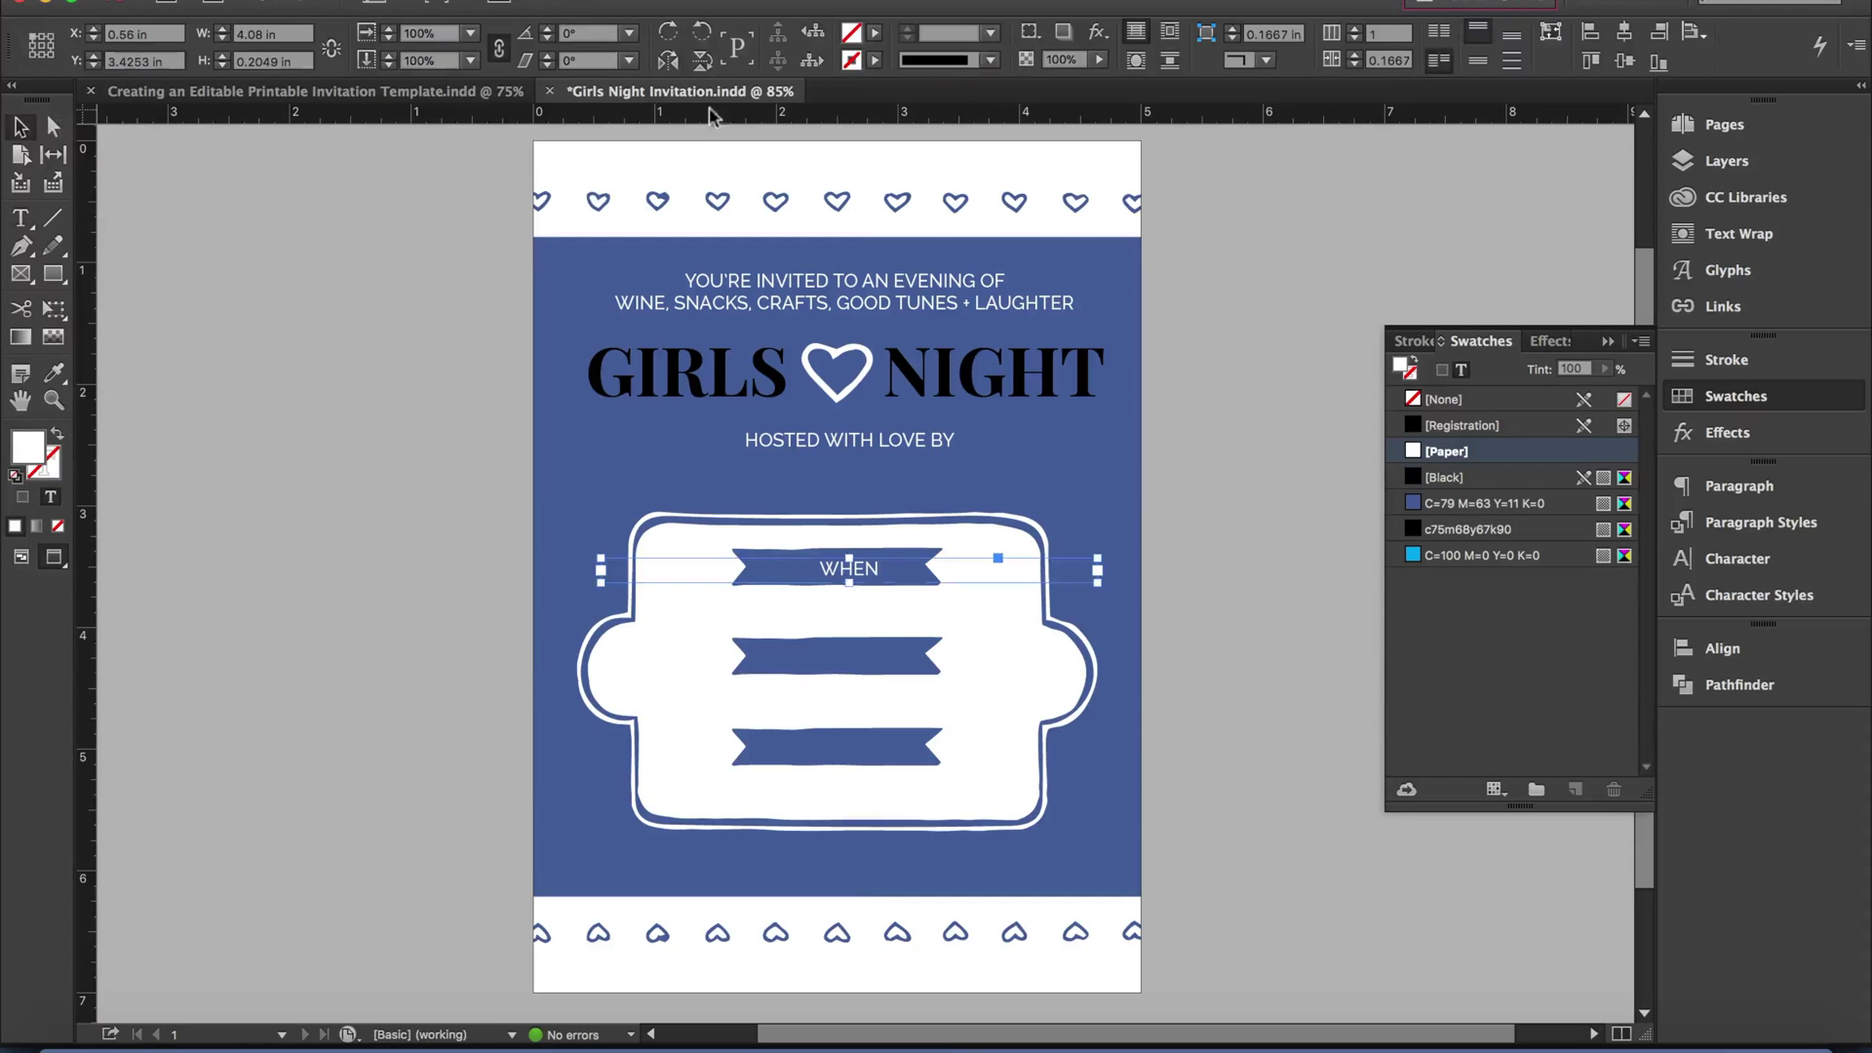
drag(870, 575, 862, 577)
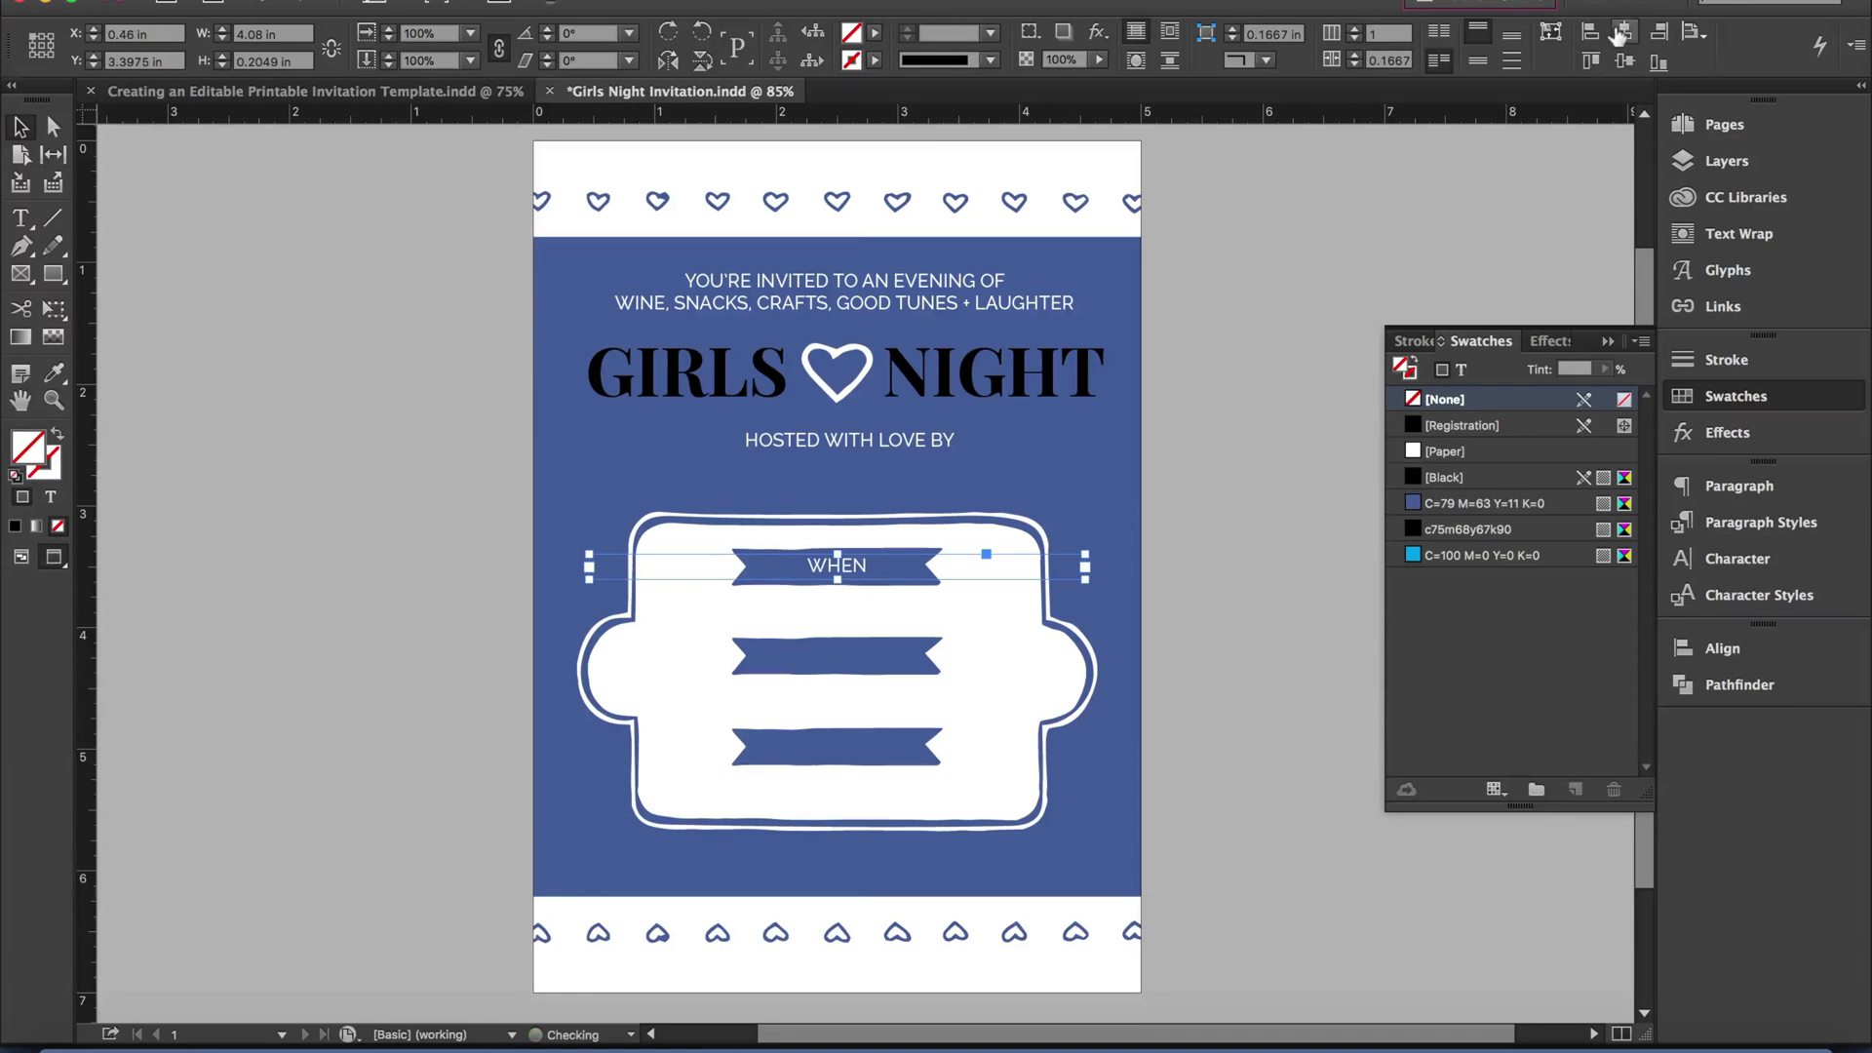
Copy the WHEN label onto the second and third ribbons, retyped as WHERE and RSVP.
drag(846, 577, 786, 654)
double_click(829, 648)
text(WHERE)
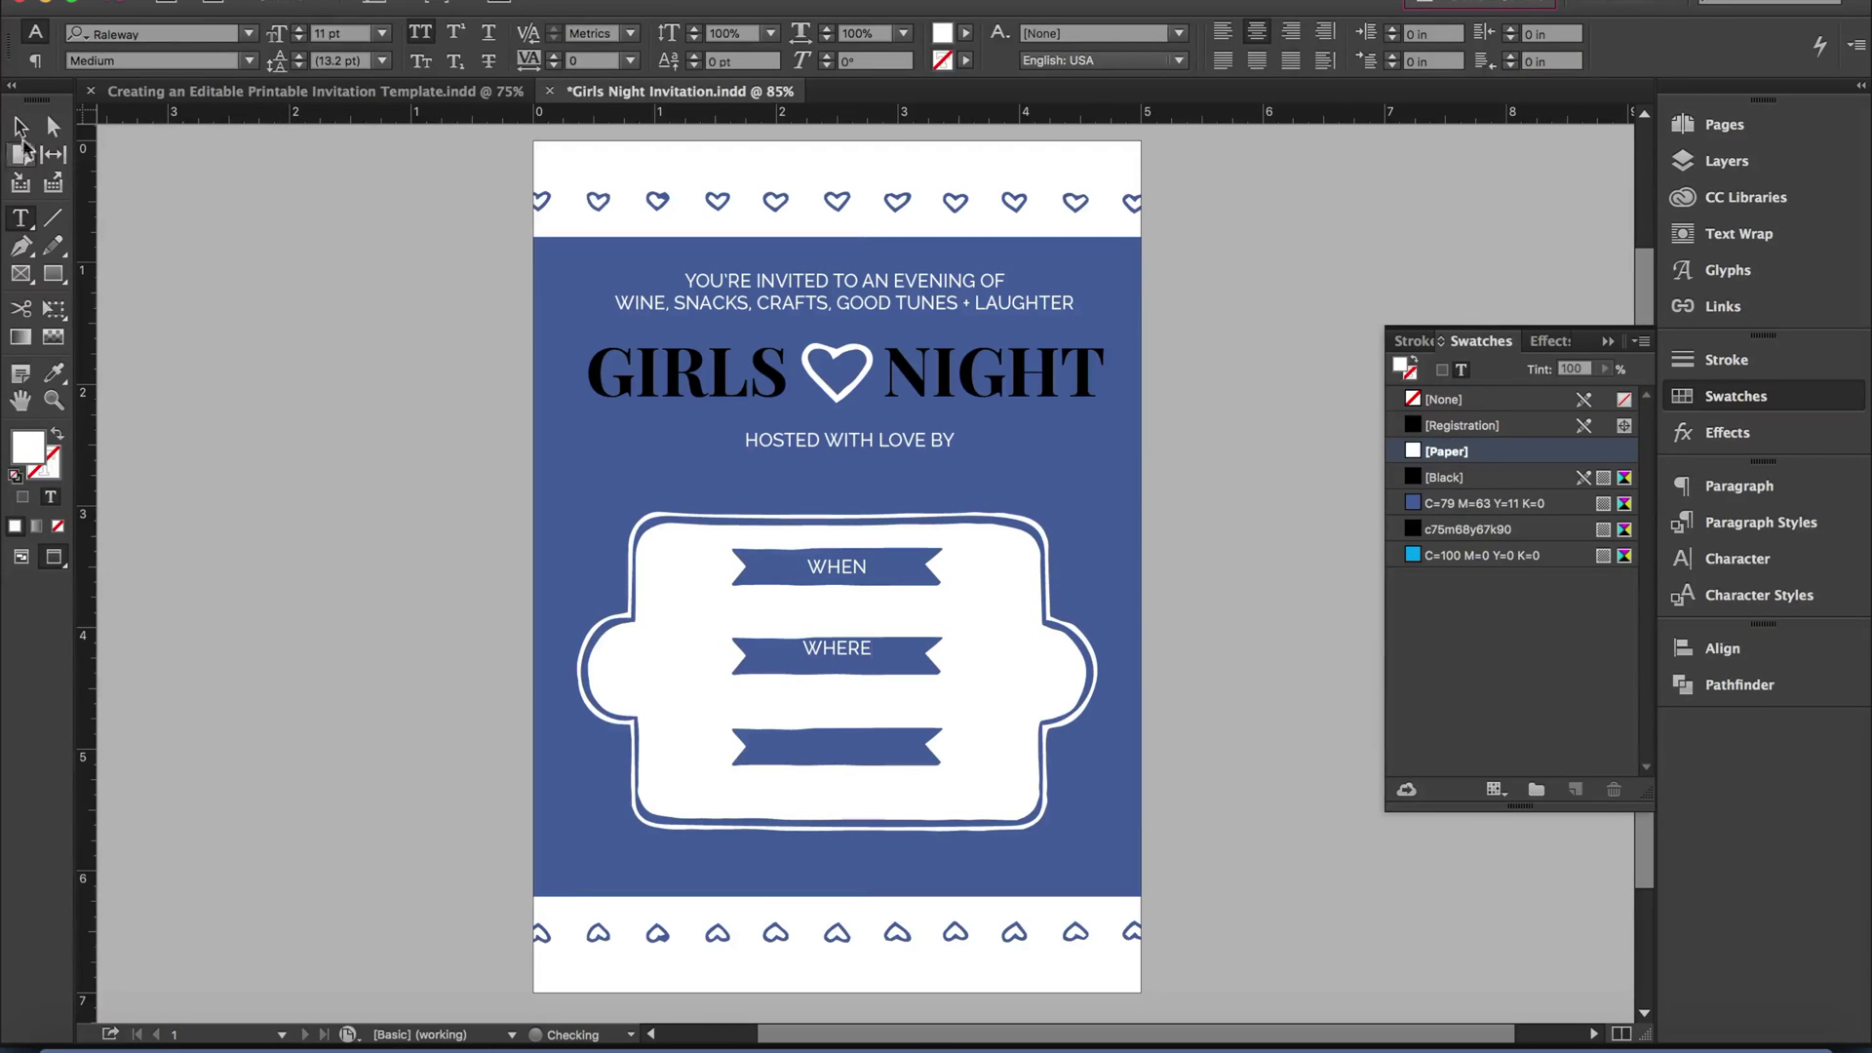
key(Escape)
drag(814, 655, 809, 747)
double_click(828, 743)
text(RSVP)
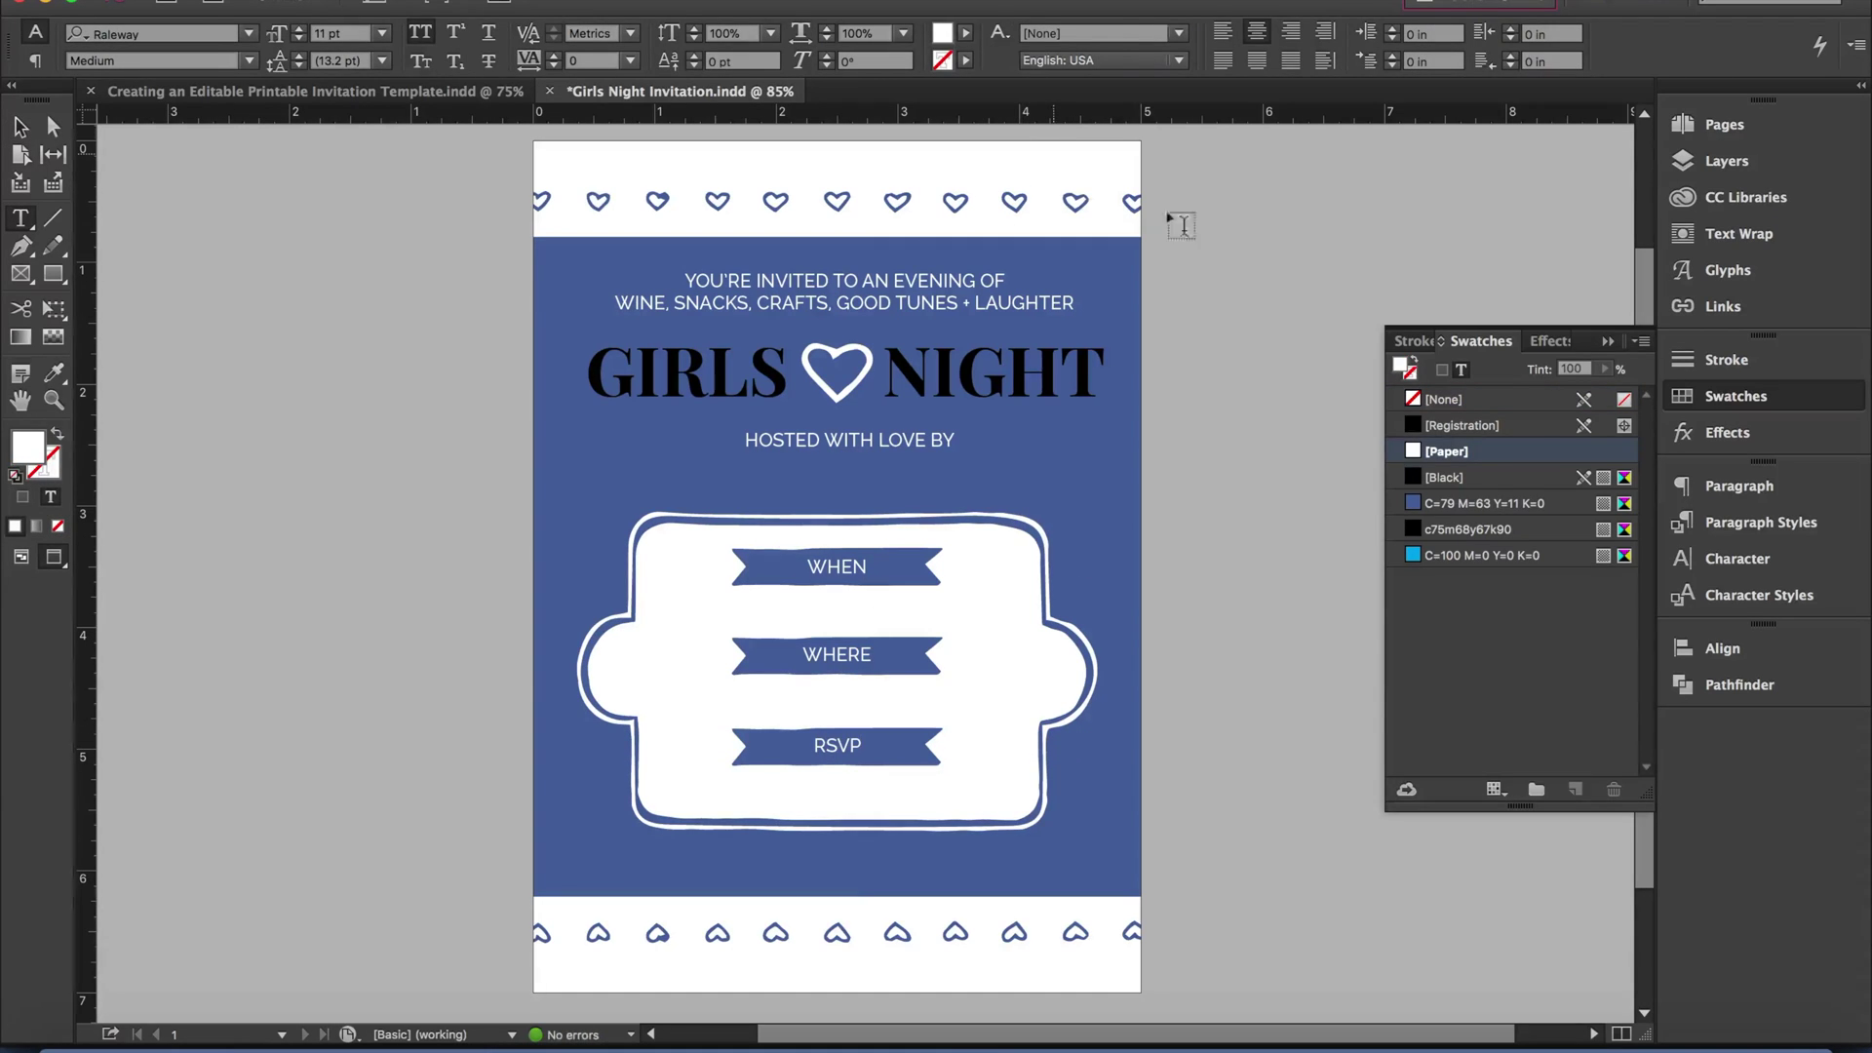
key(Escape)
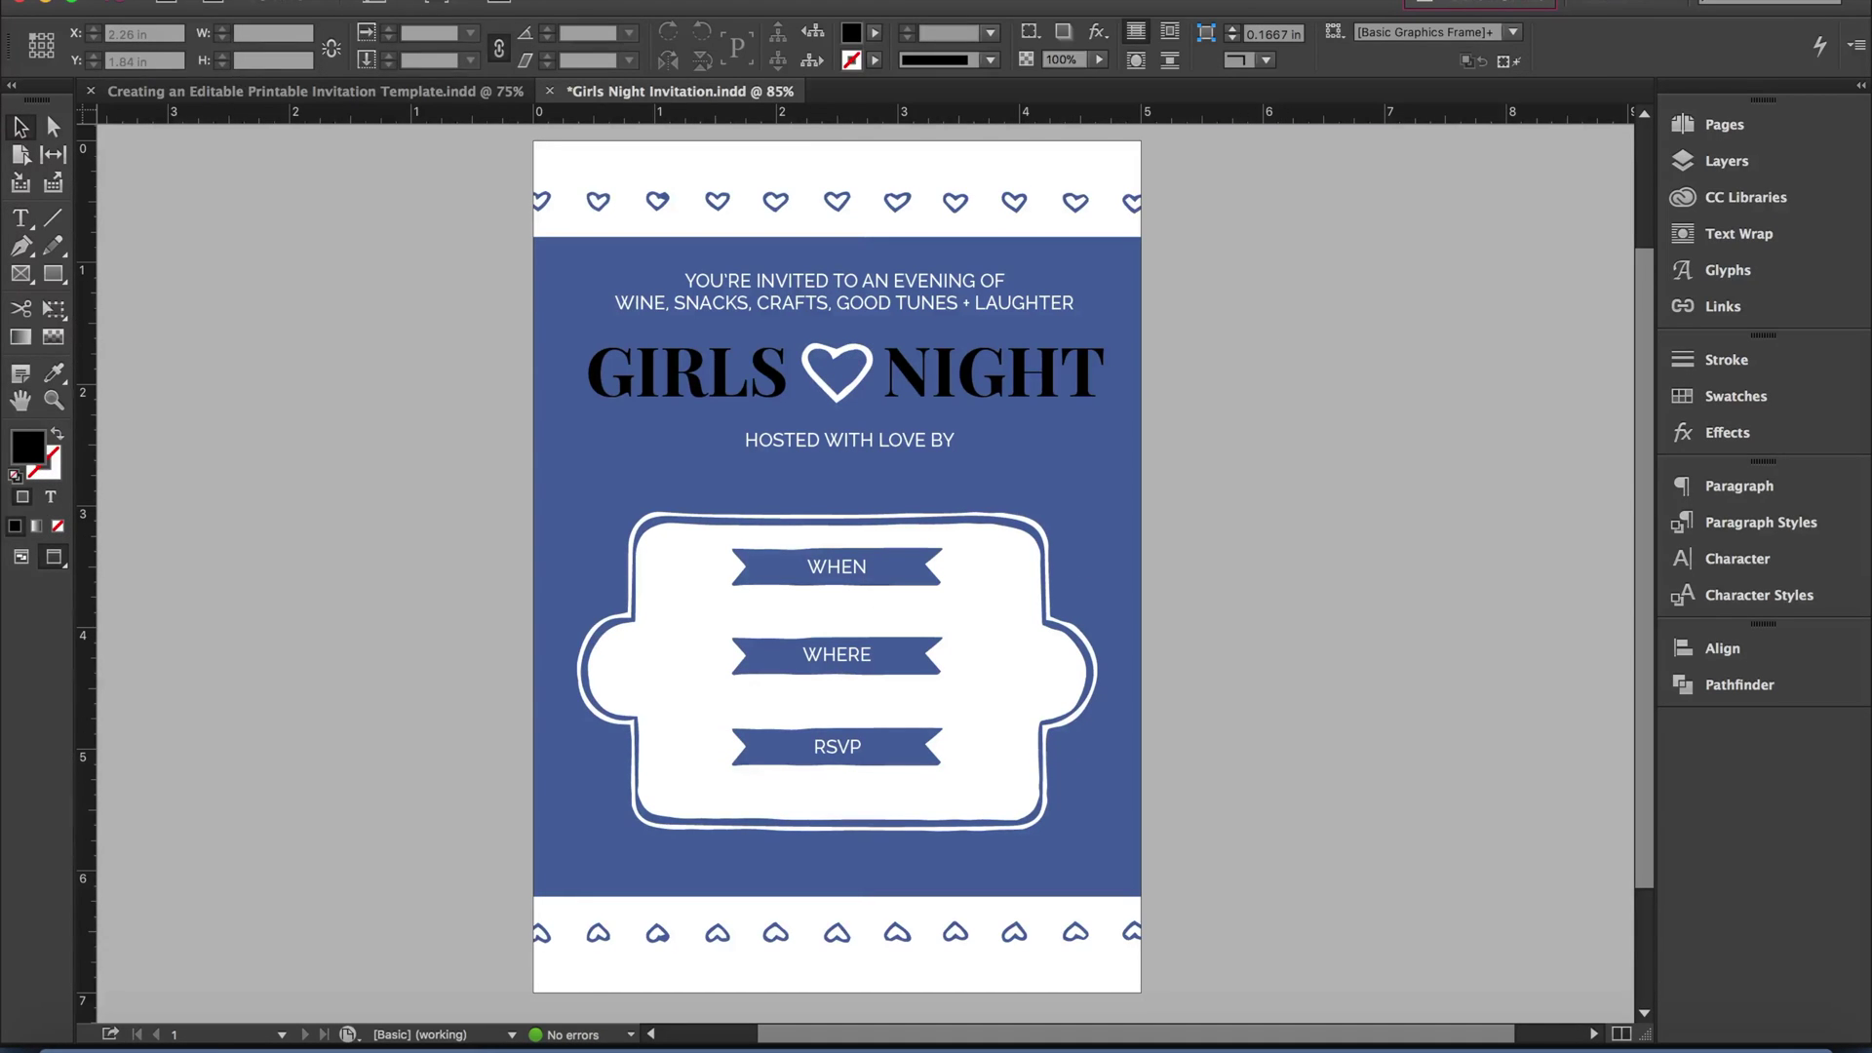
Export Girls Night Invitation.pdf with the [High Quality Print] preset and view it in Acrobat.
click(217, 1)
mouse_move(336, 382)
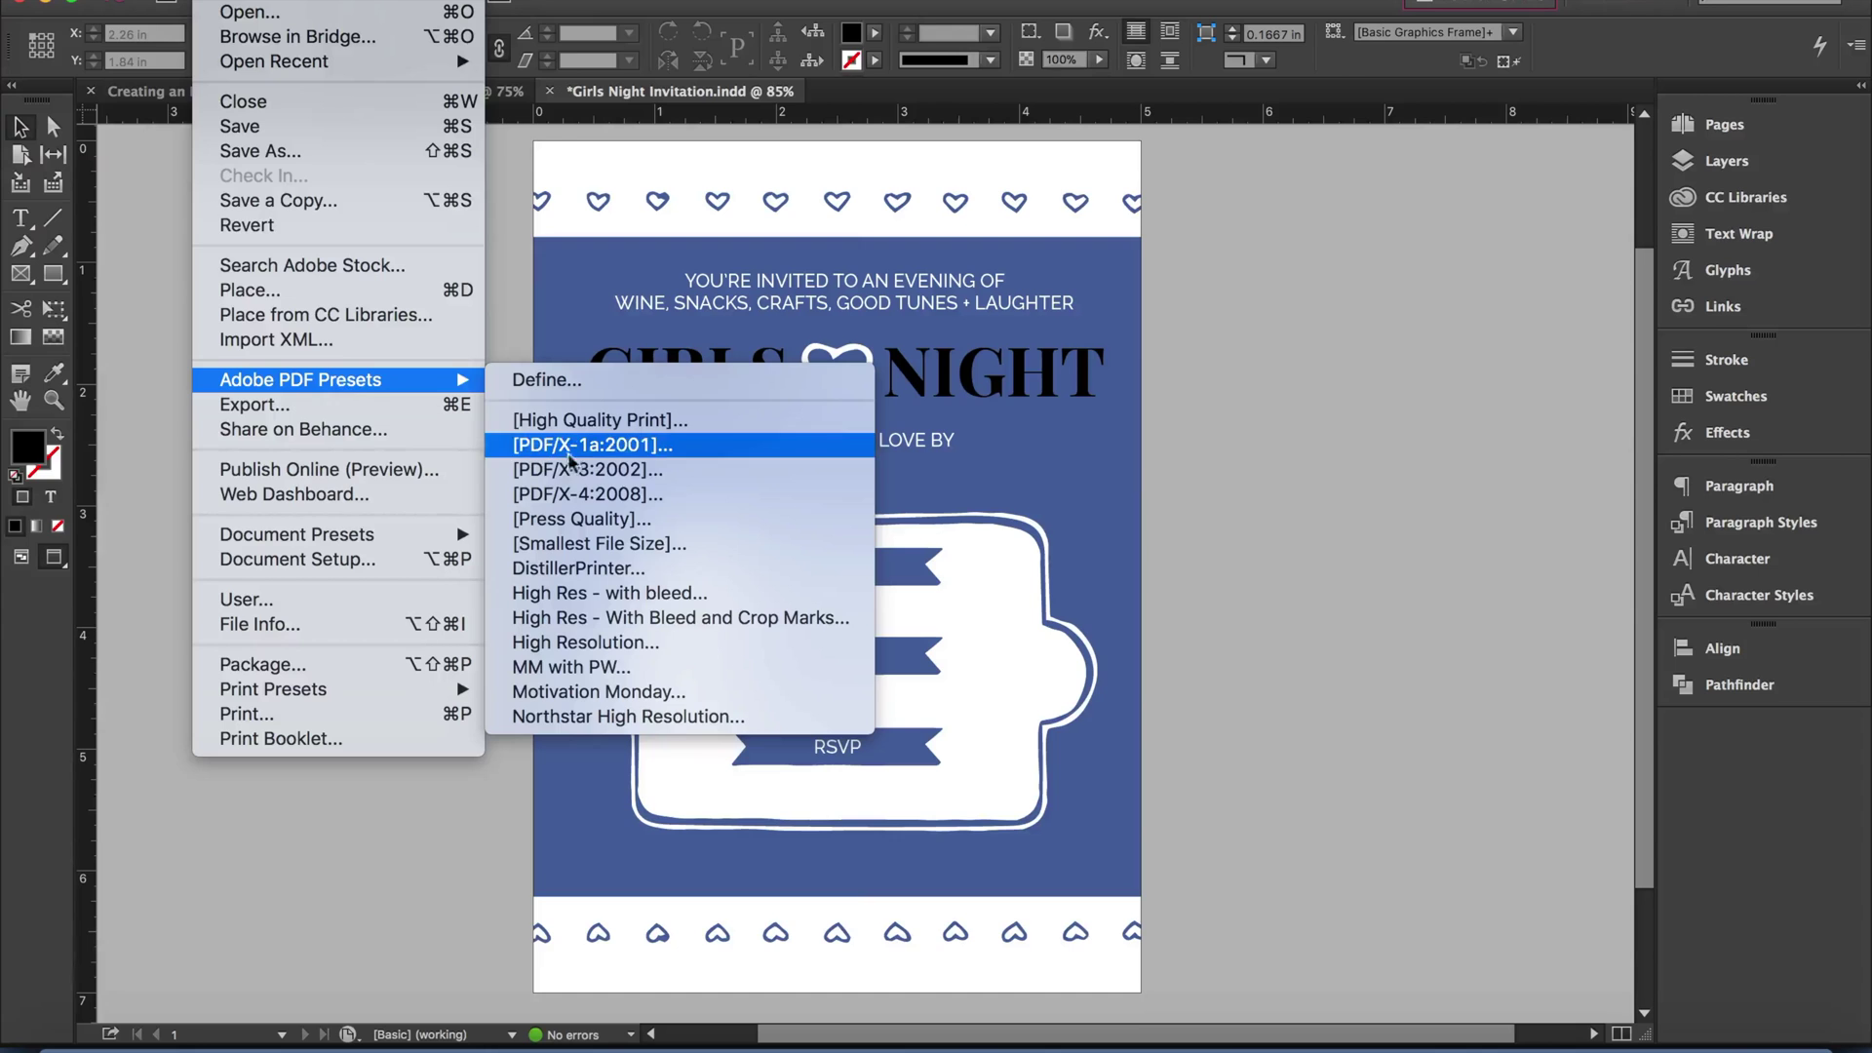
click(585, 419)
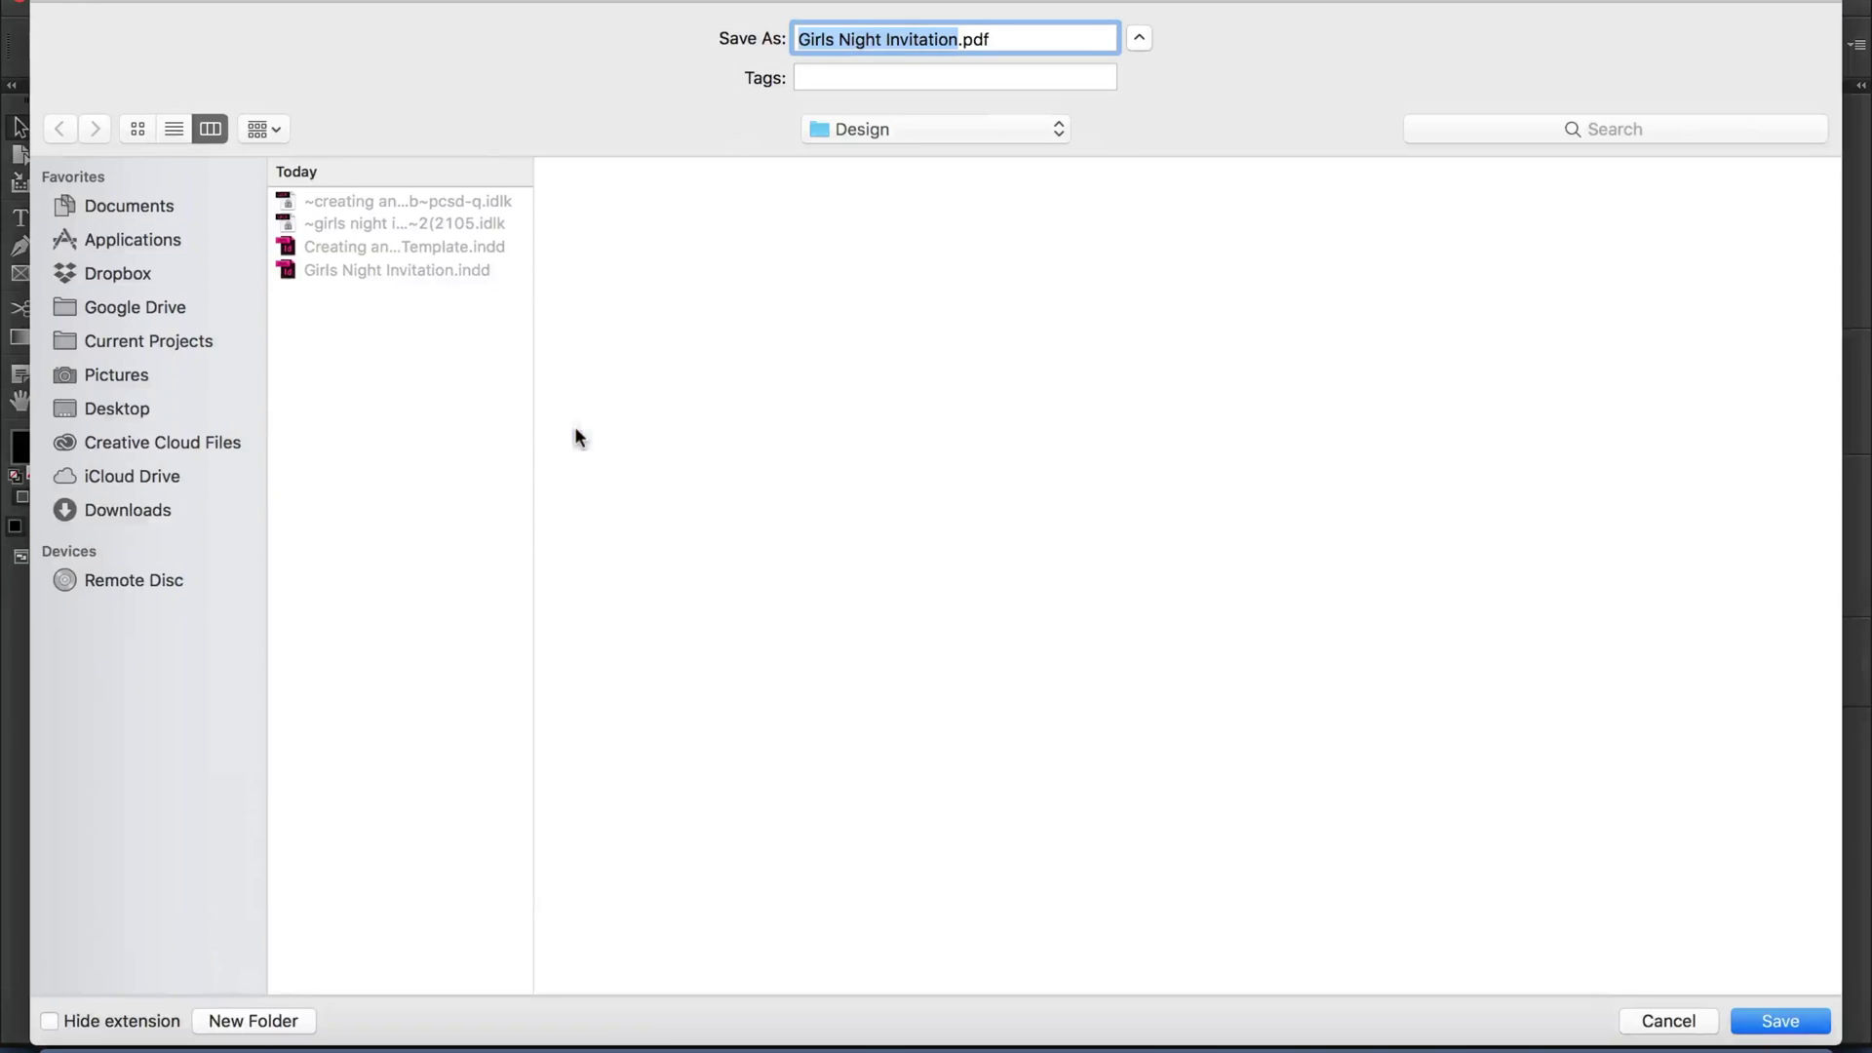
key(Return)
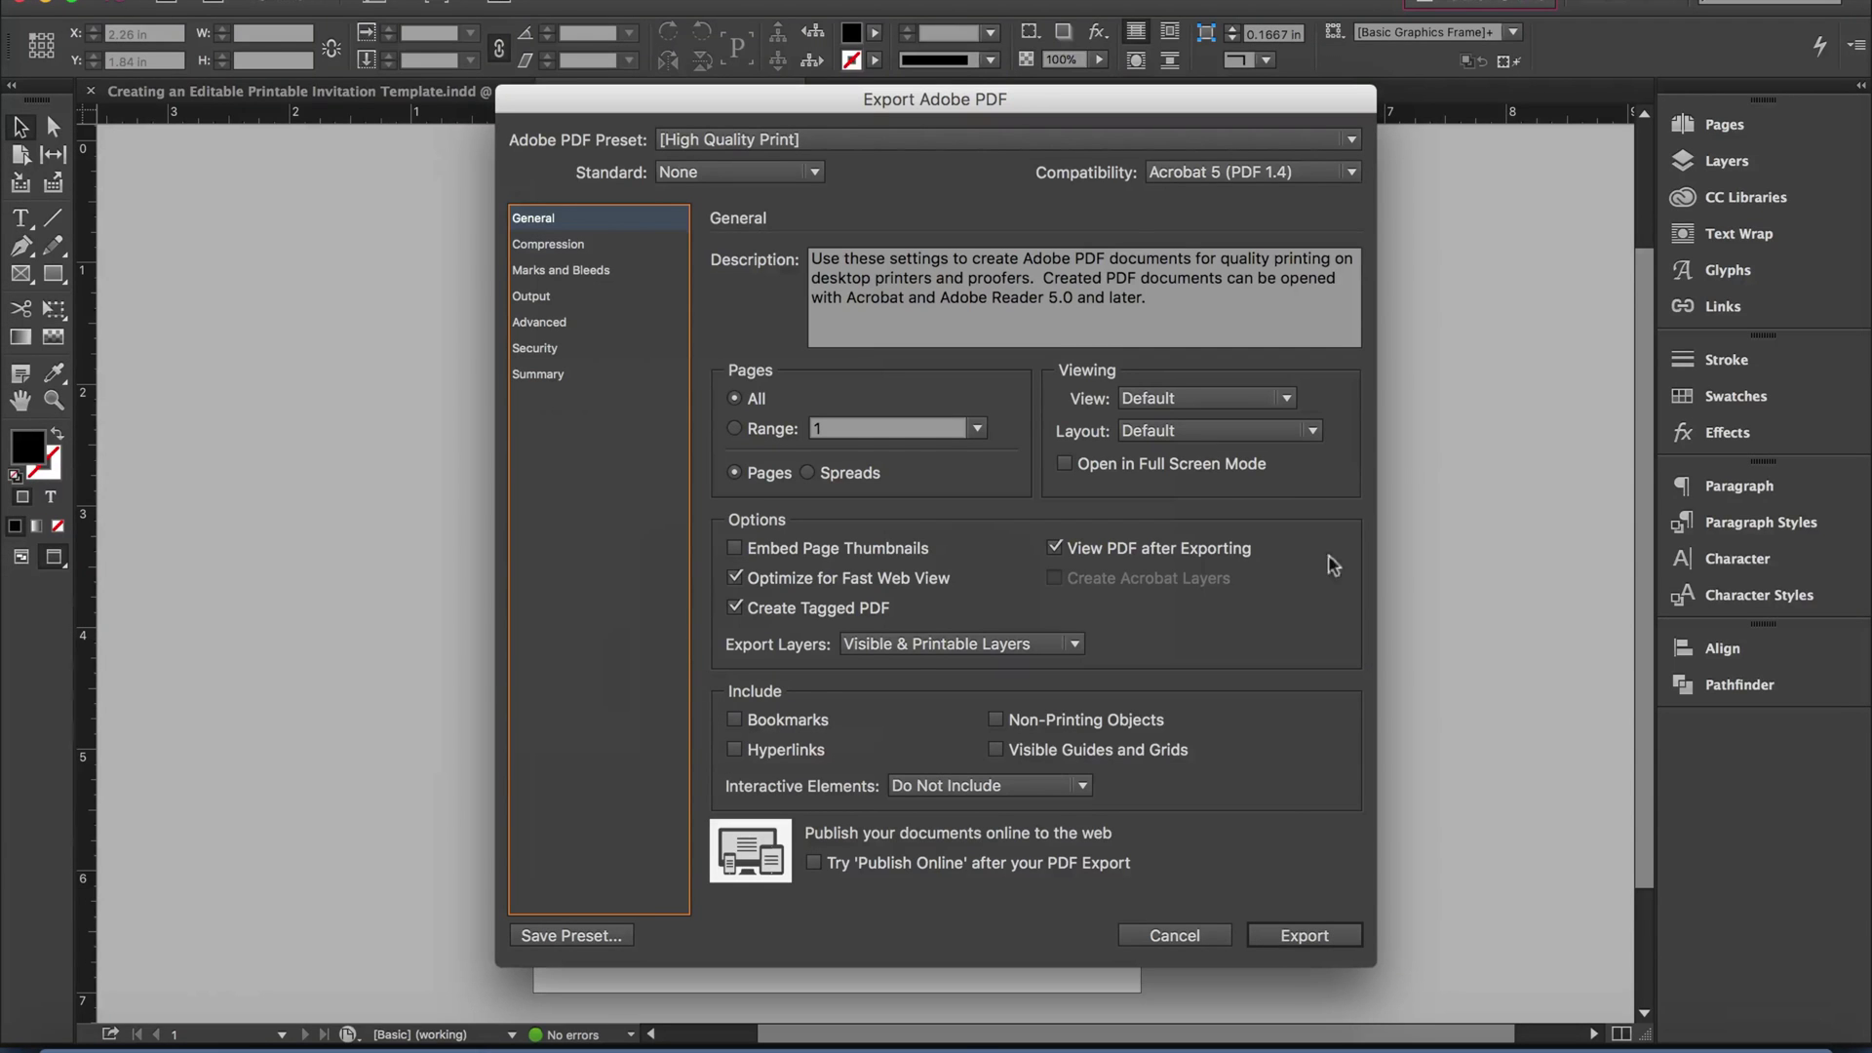
click(1279, 936)
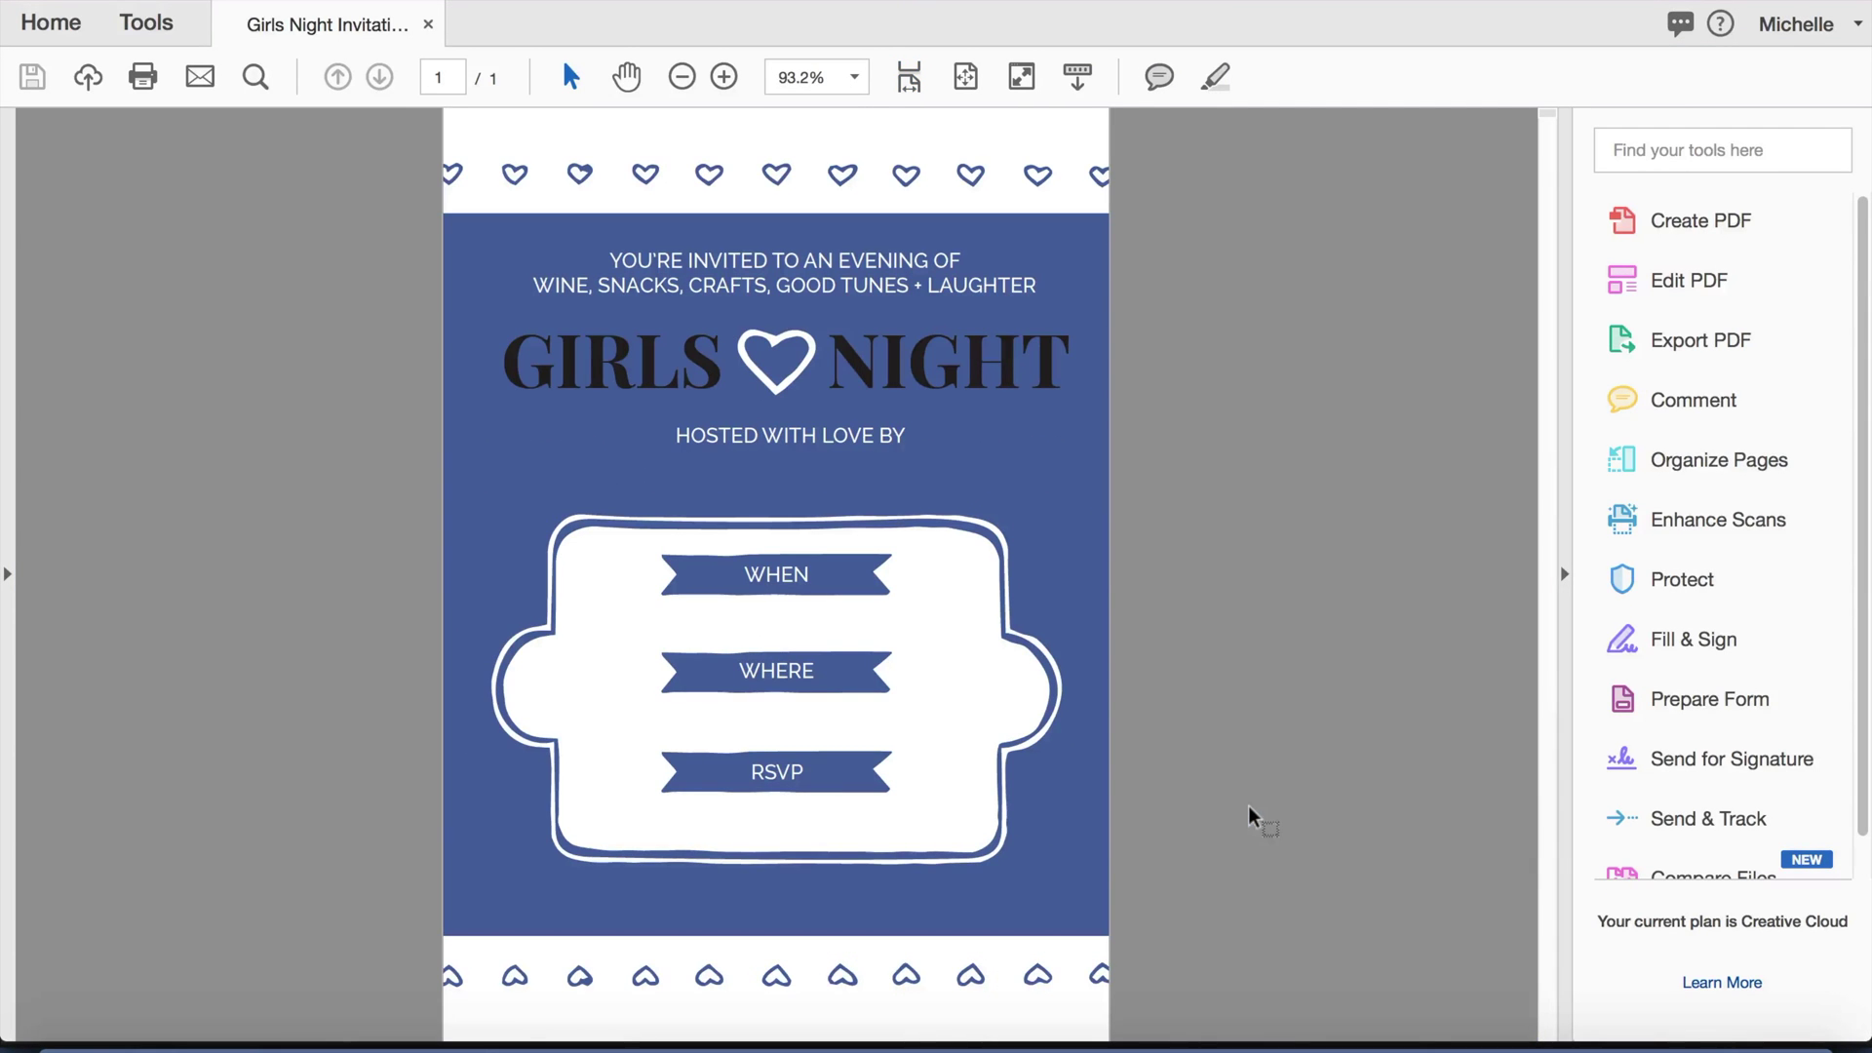
Start Prepare Form and add a widened text field under HOSTED WITH LOVE BY.
click(1665, 700)
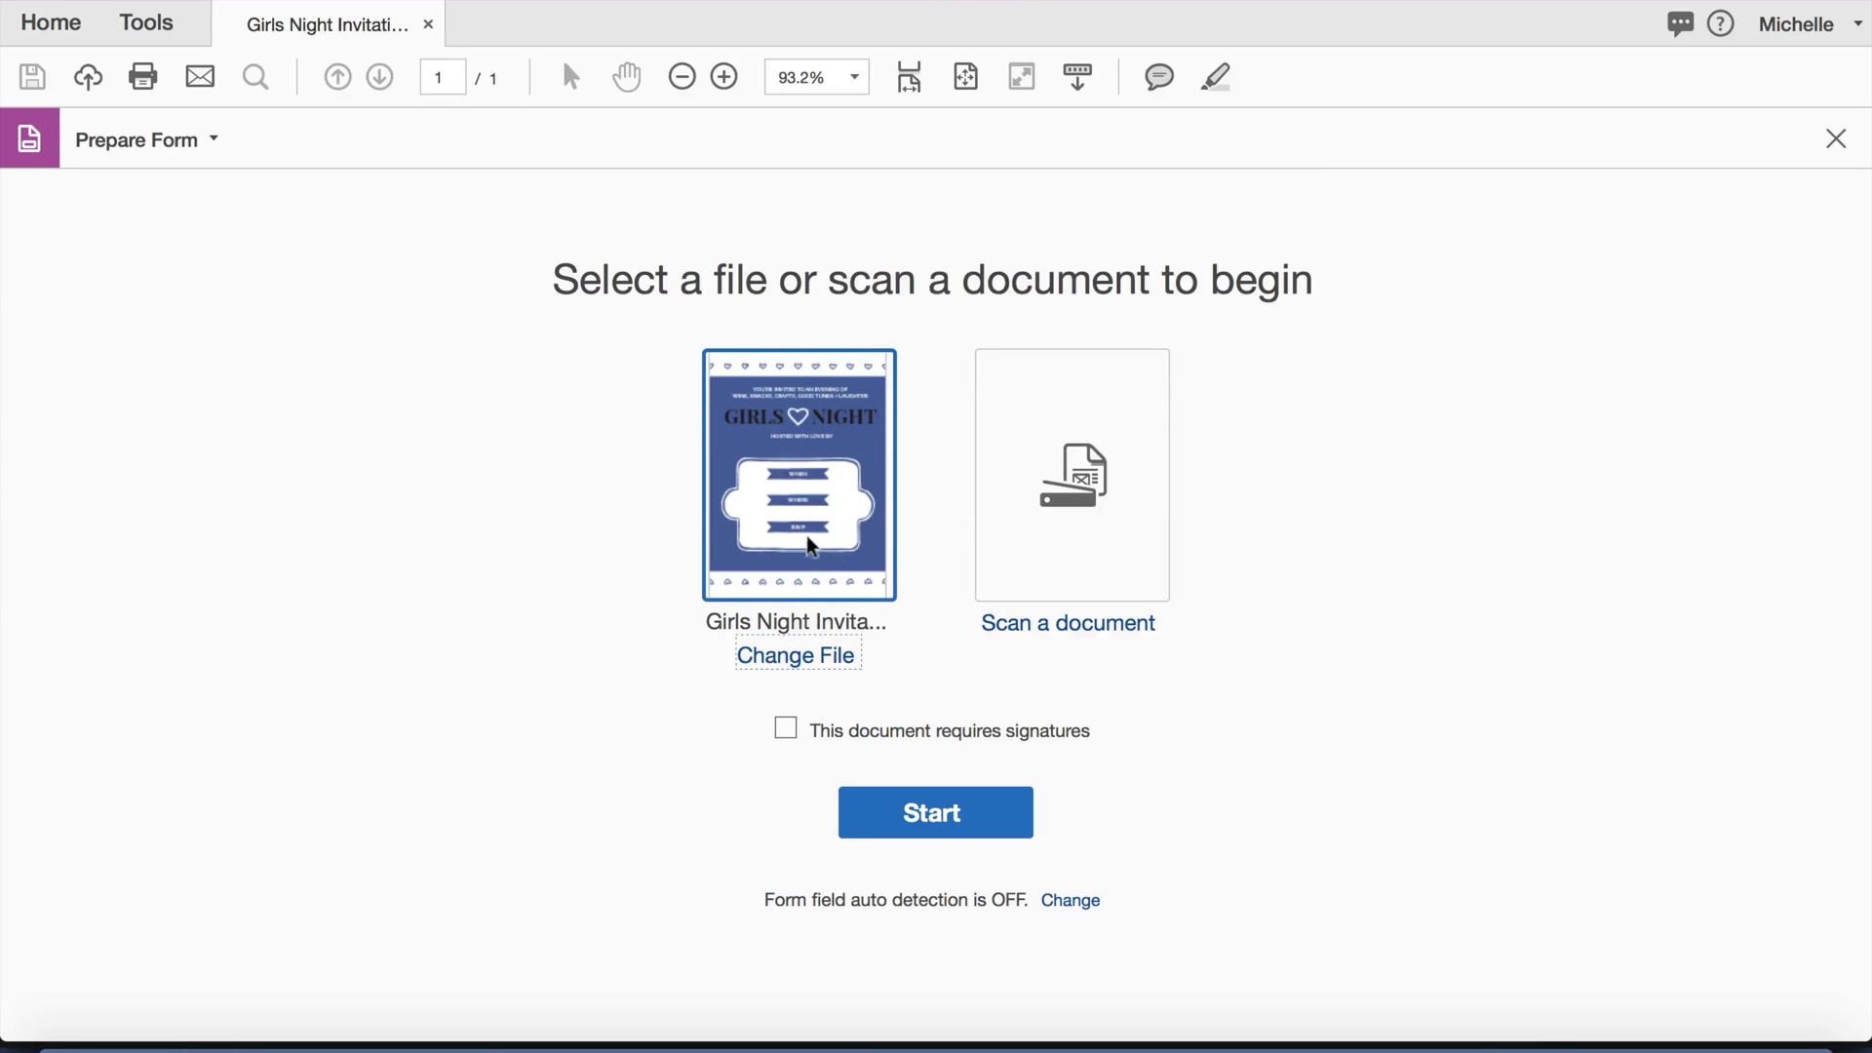
click(953, 824)
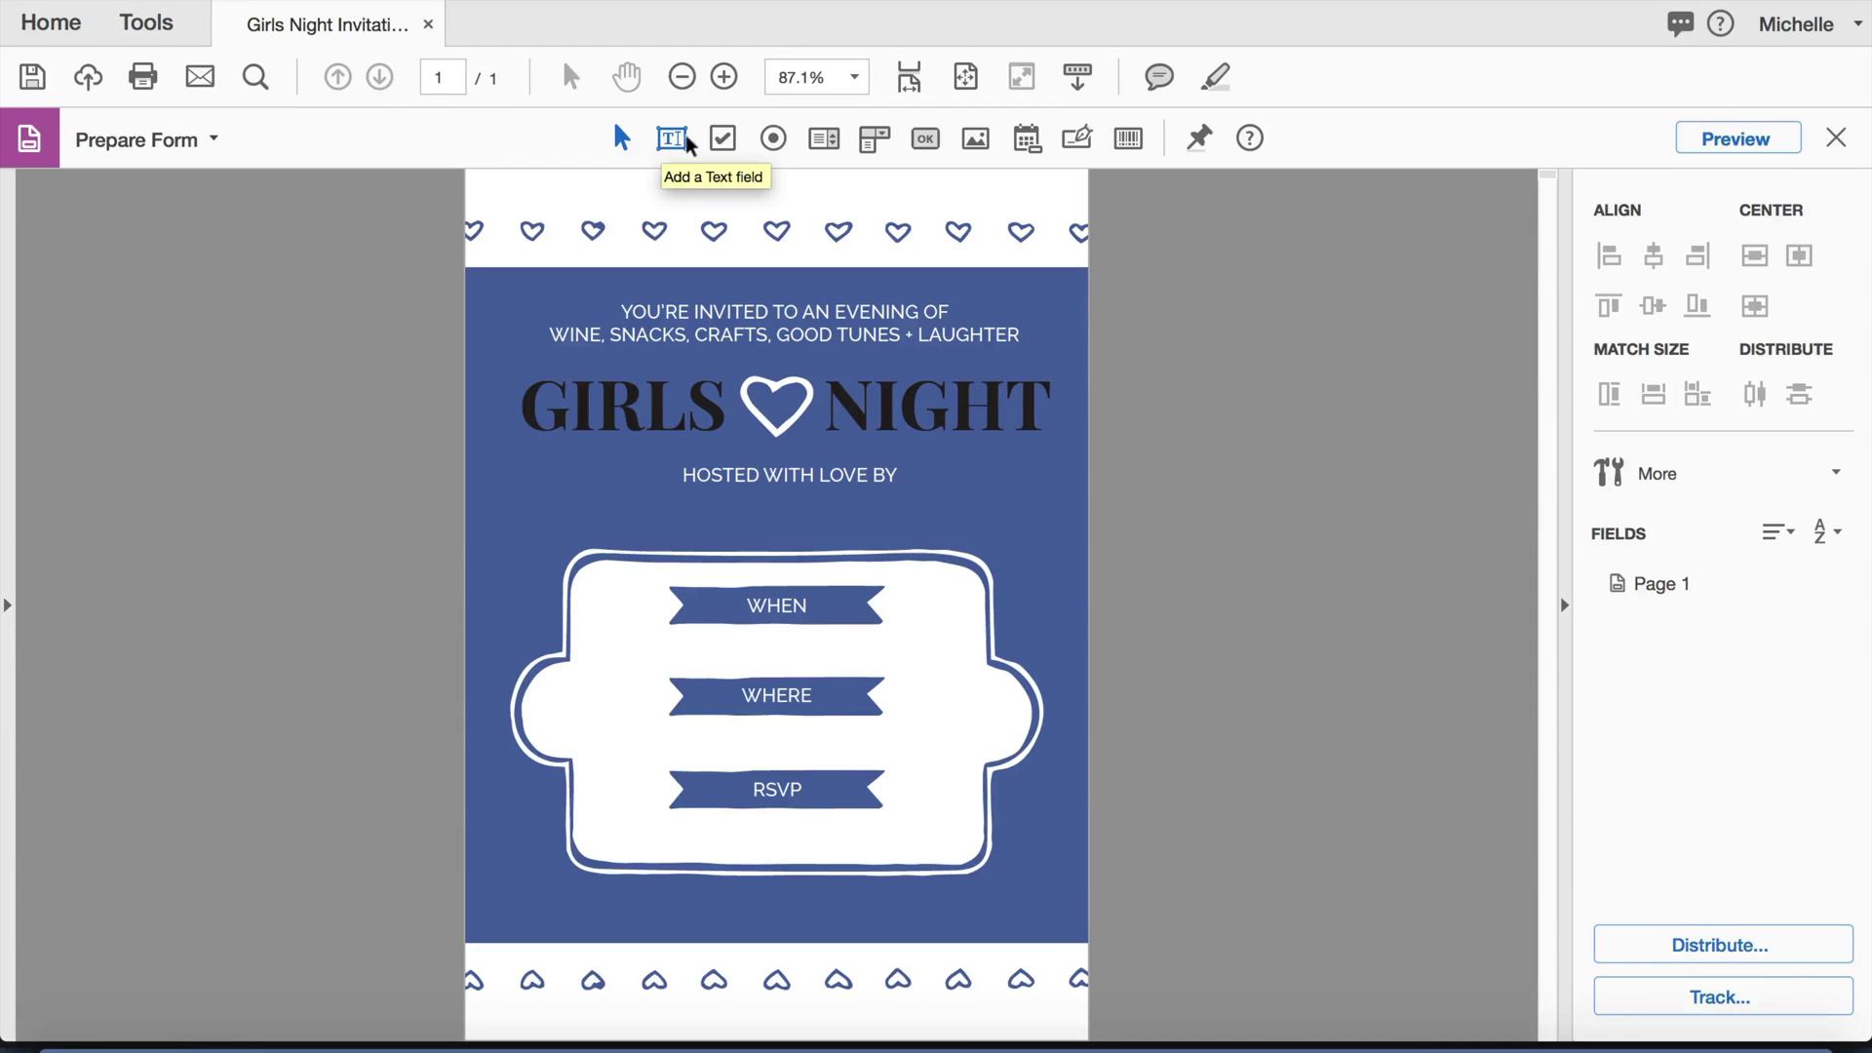
click(669, 144)
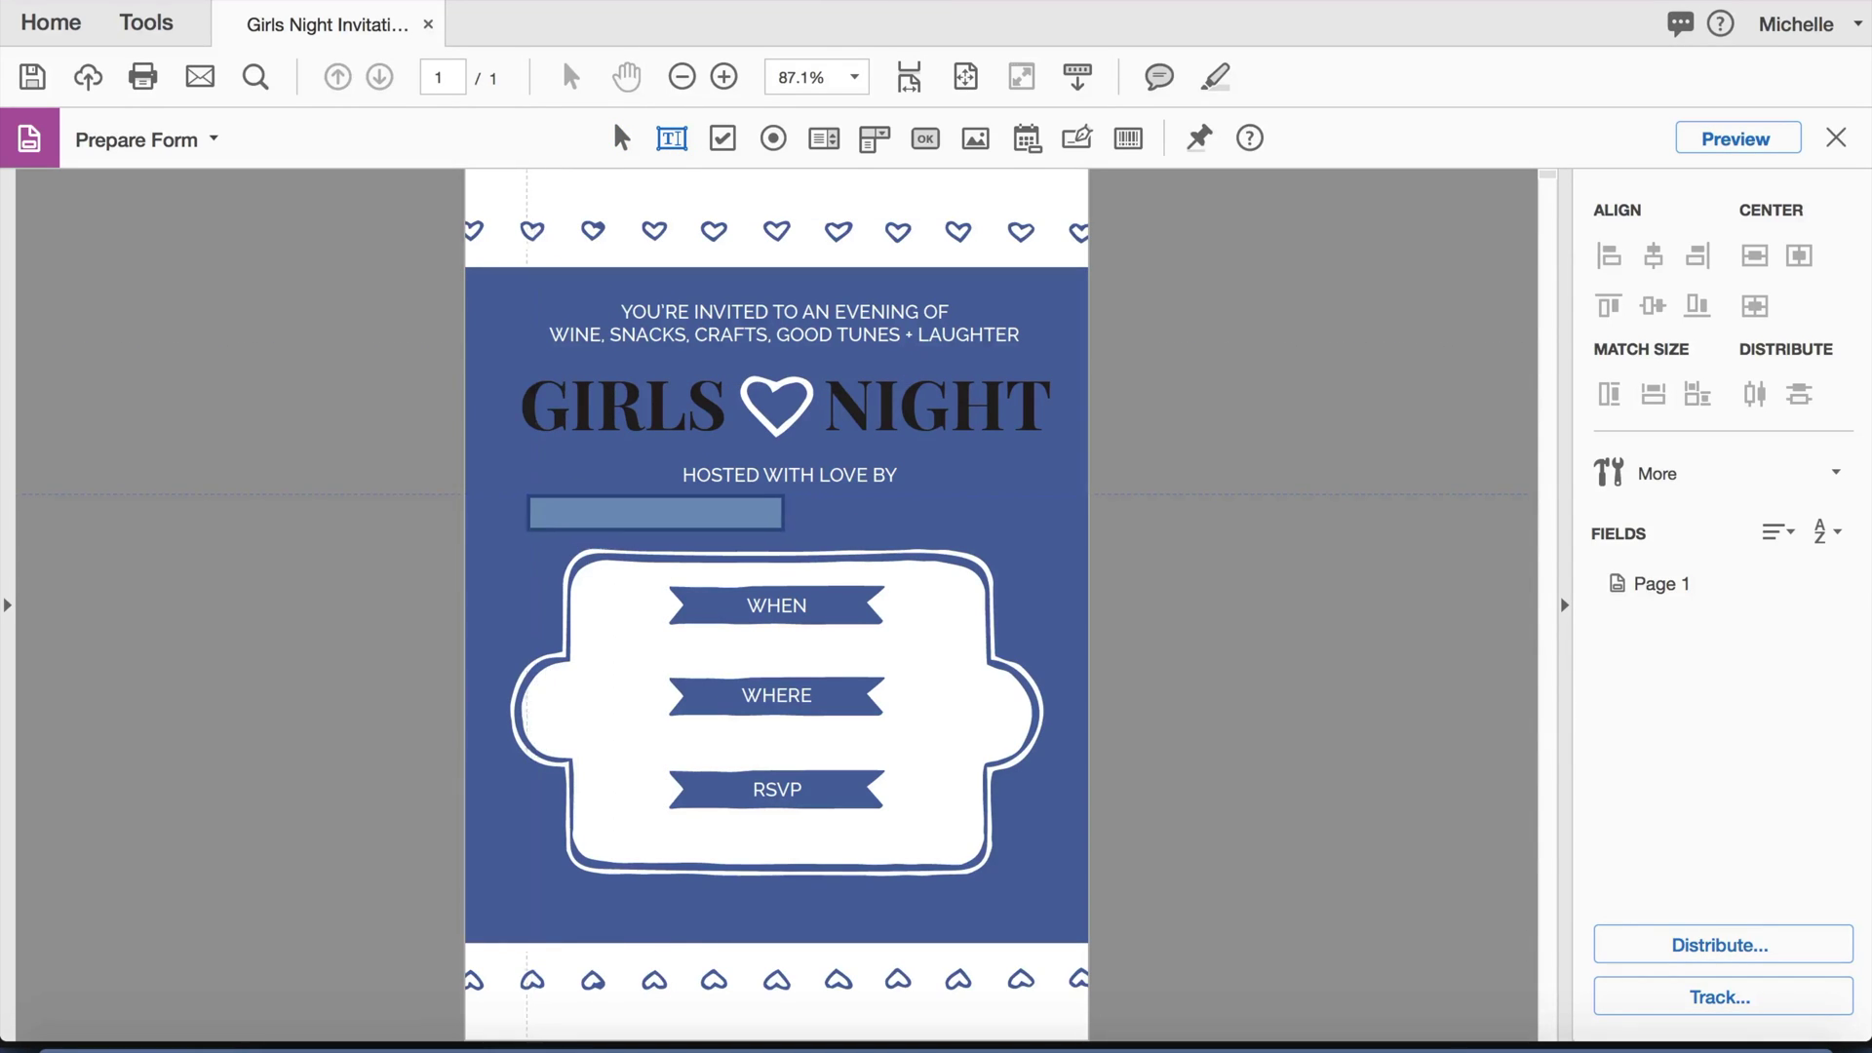
click(519, 499)
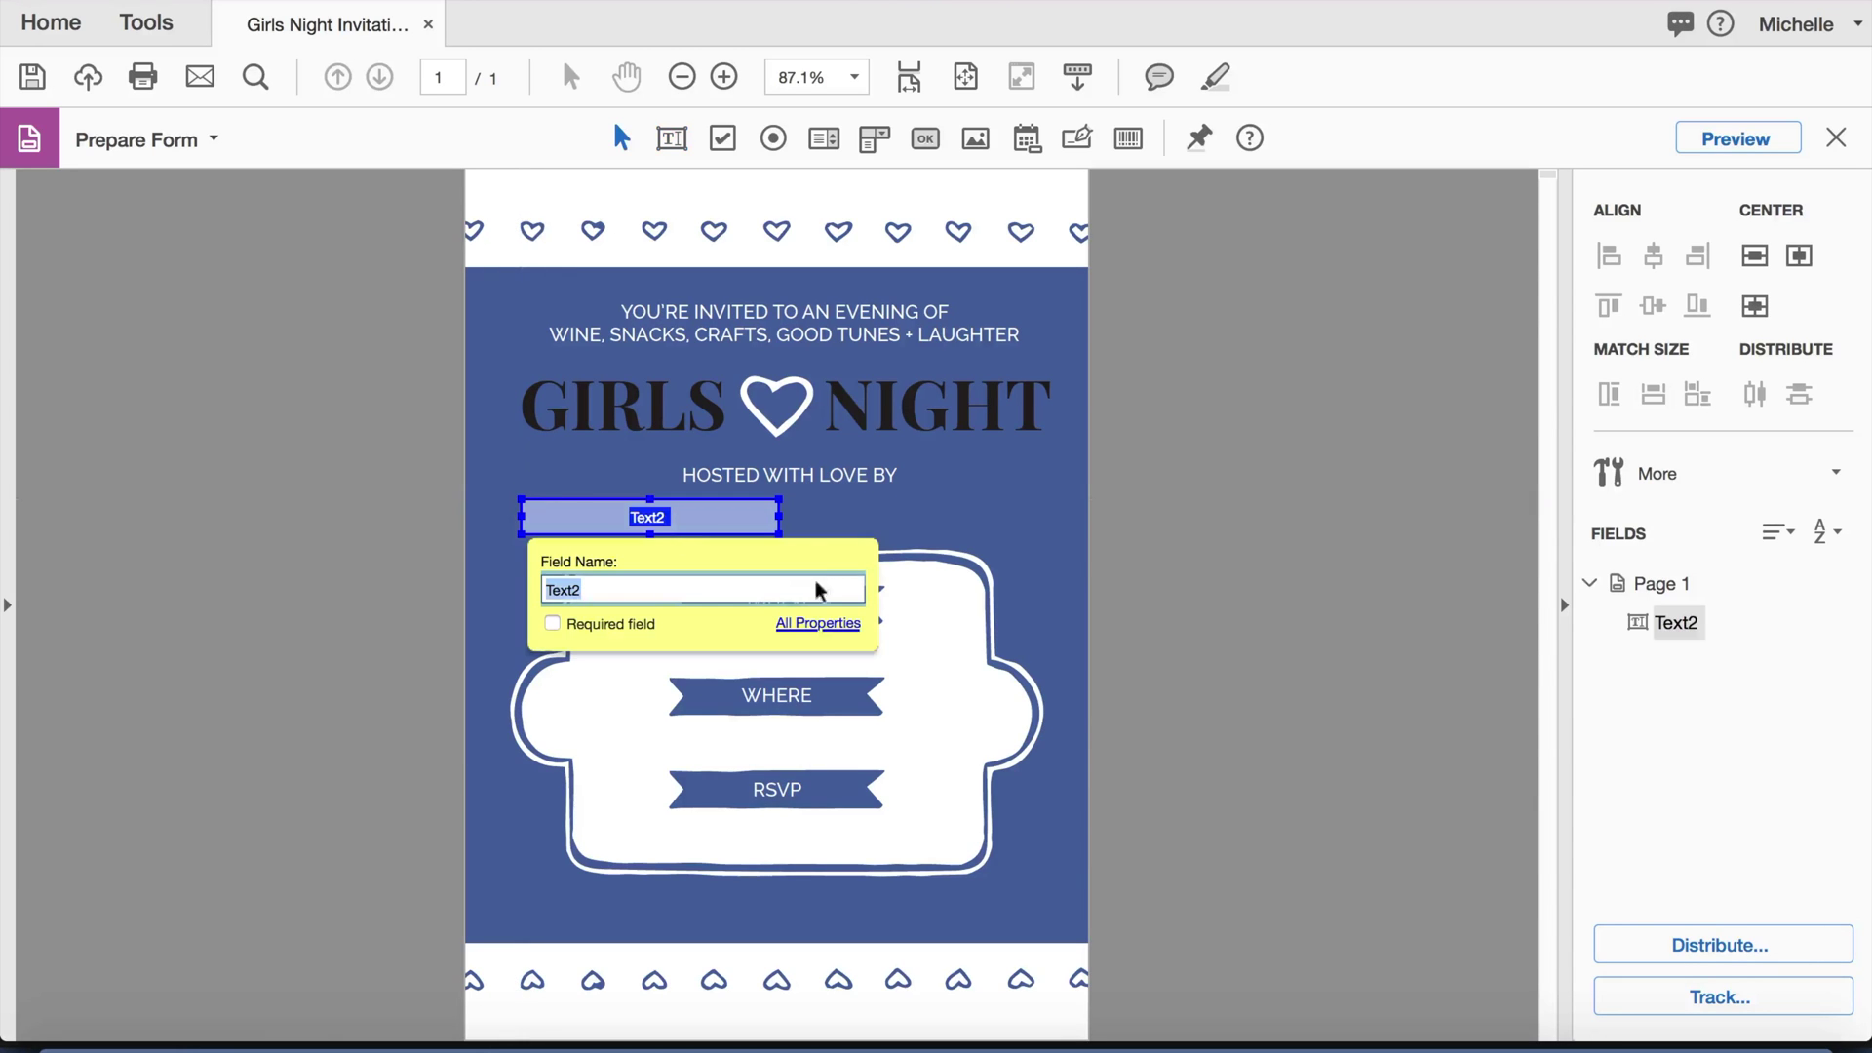
drag(777, 532, 1058, 539)
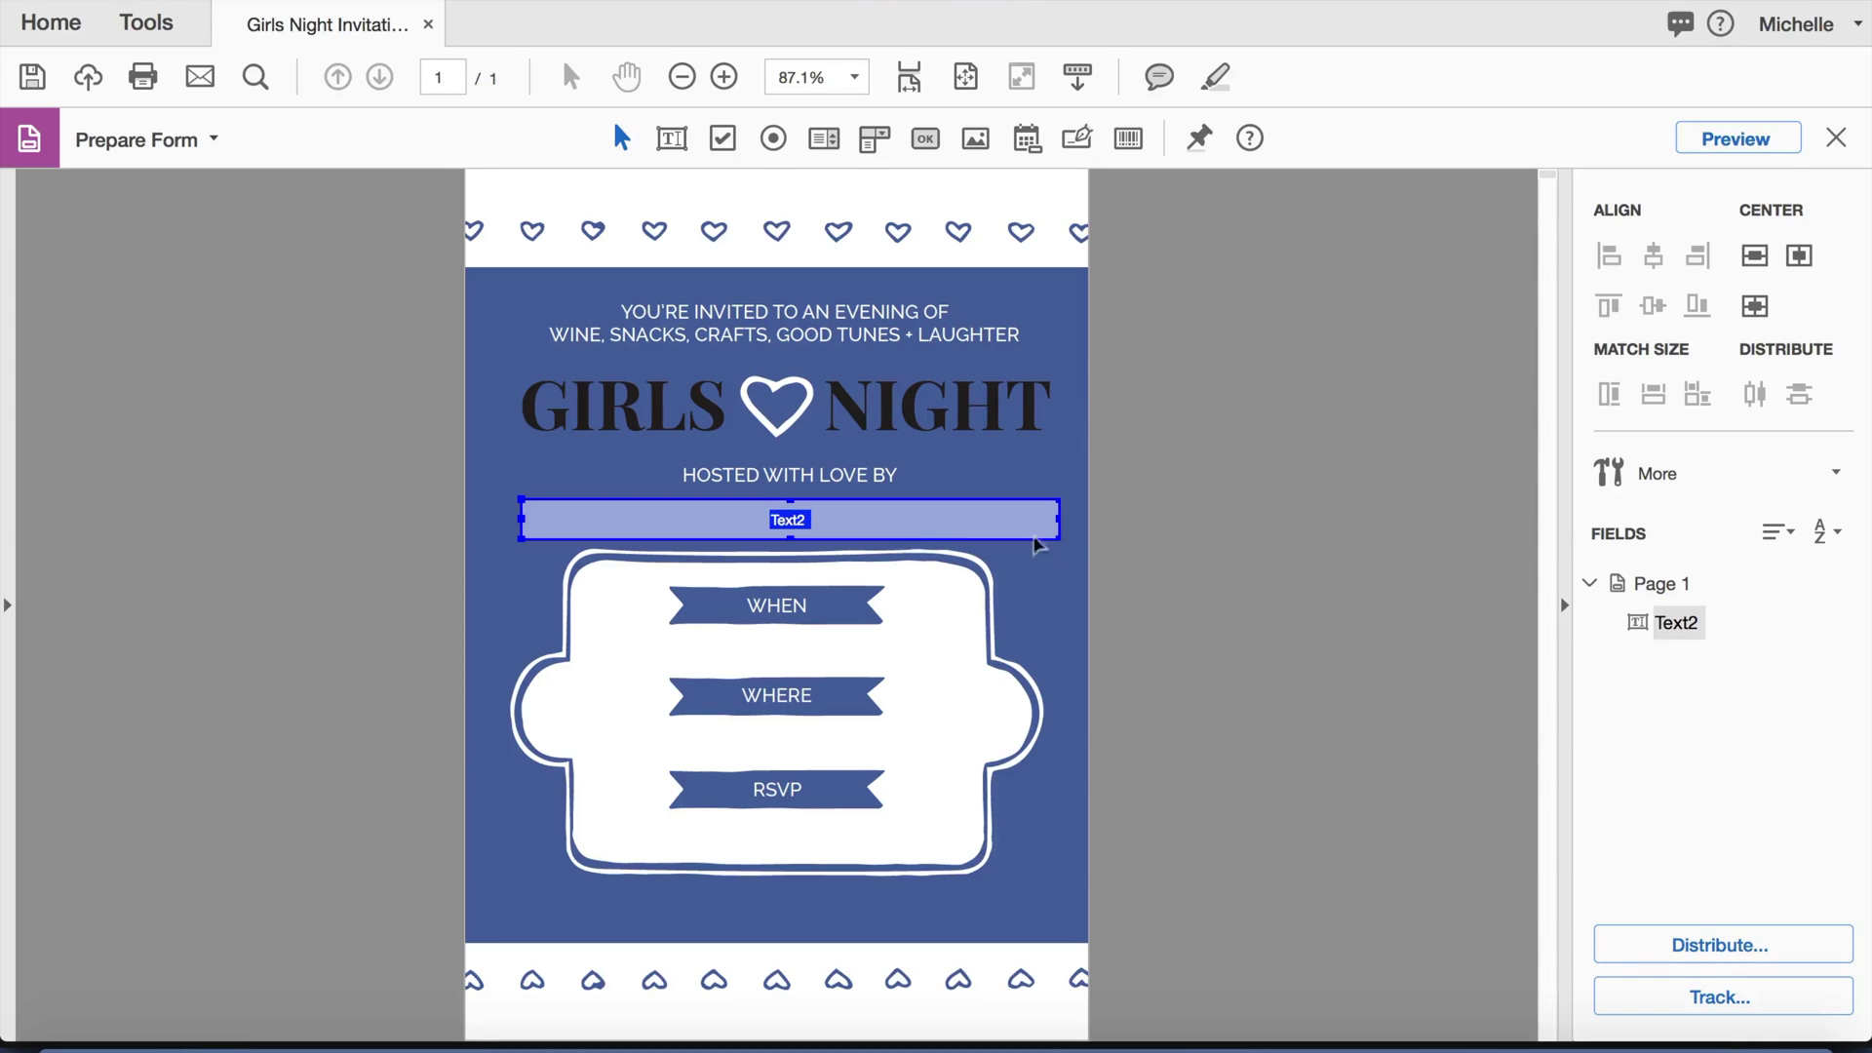
drag(790, 501, 789, 497)
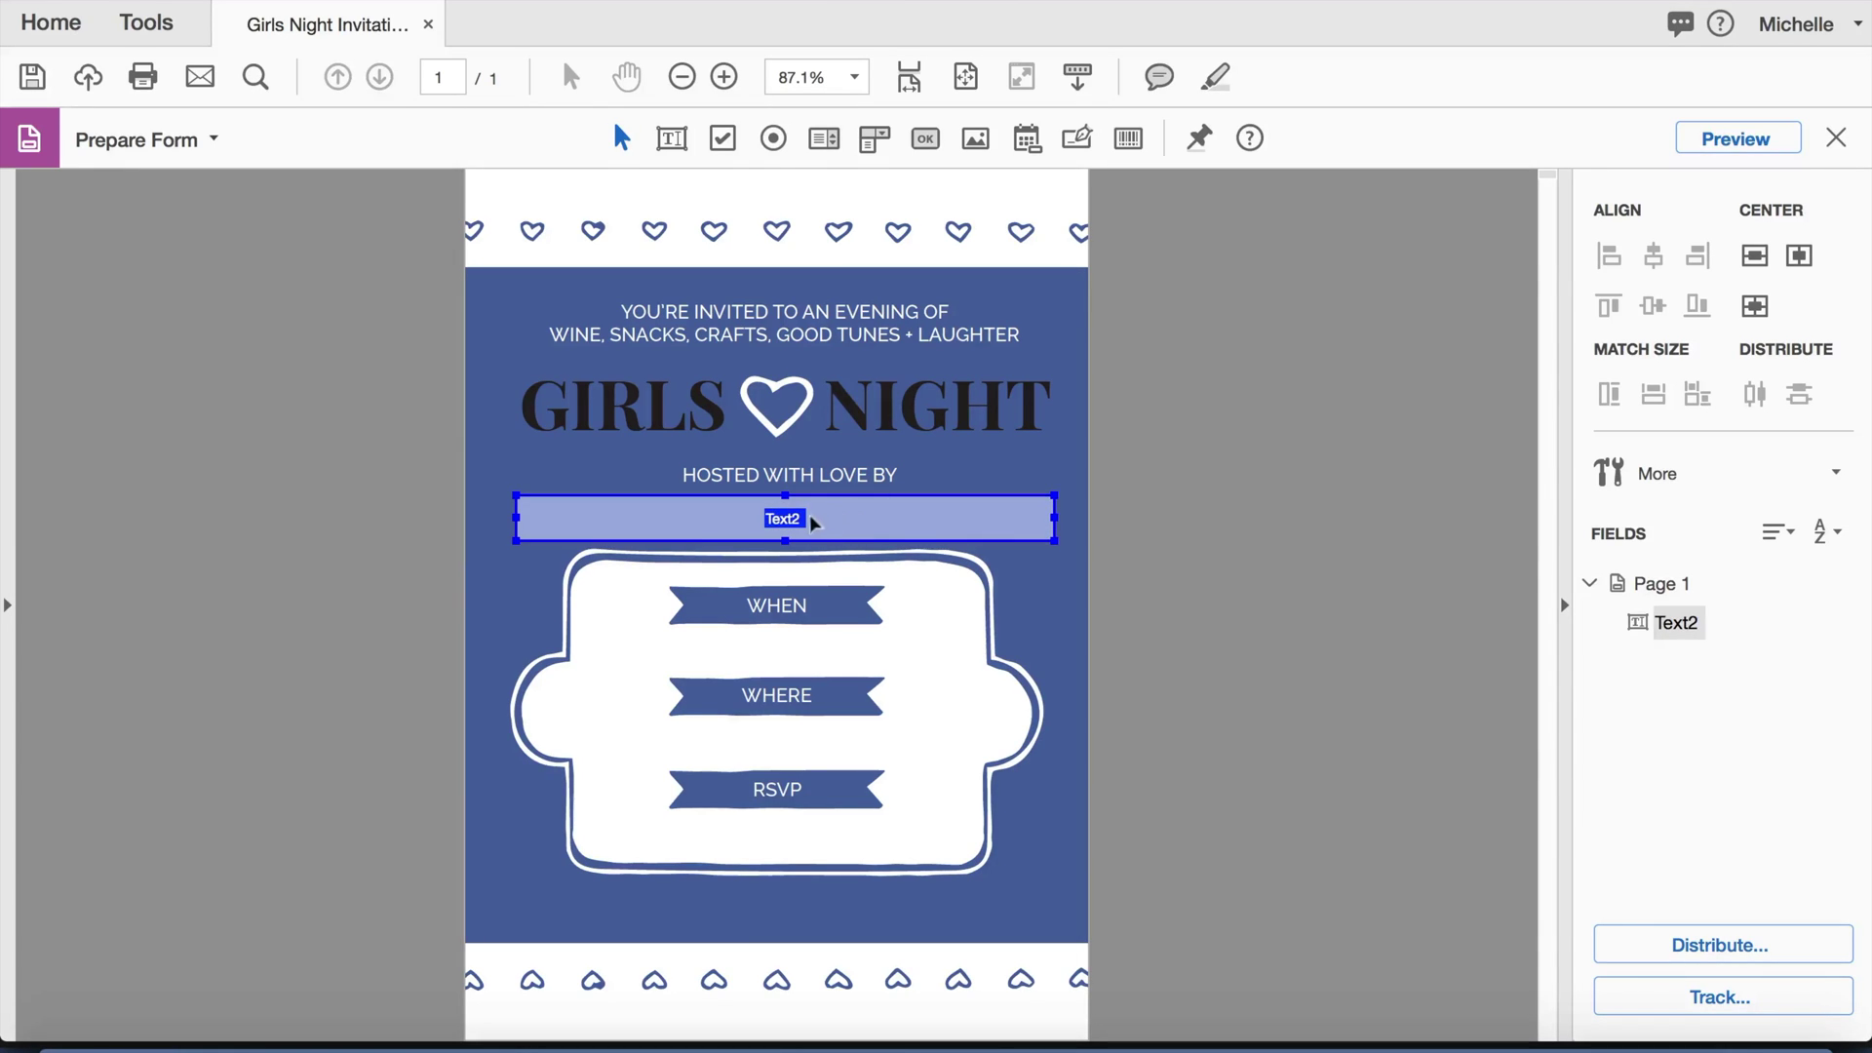
Add a field under WHEN, then duplicate fields under WHERE, RSVP and near the bottom.
click(671, 137)
click(604, 644)
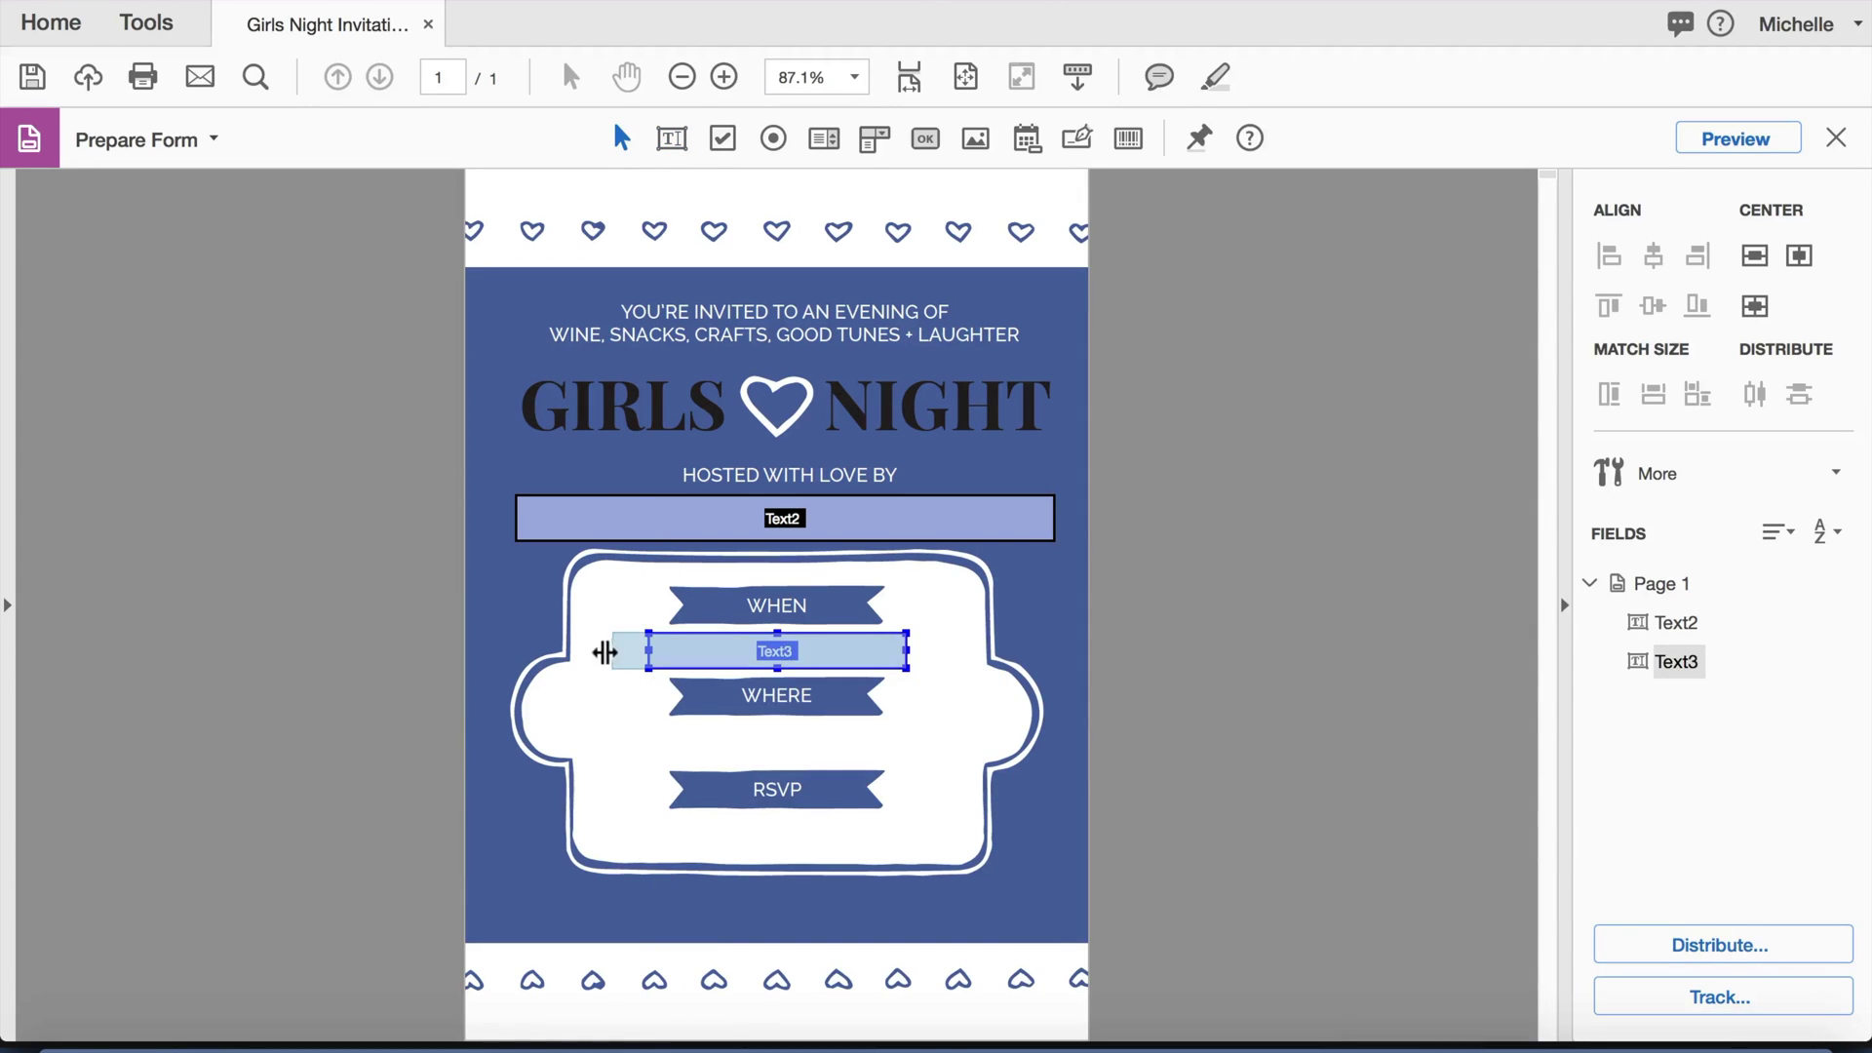
drag(907, 651, 971, 652)
drag(812, 654, 827, 840)
drag(868, 517, 861, 915)
click(837, 524)
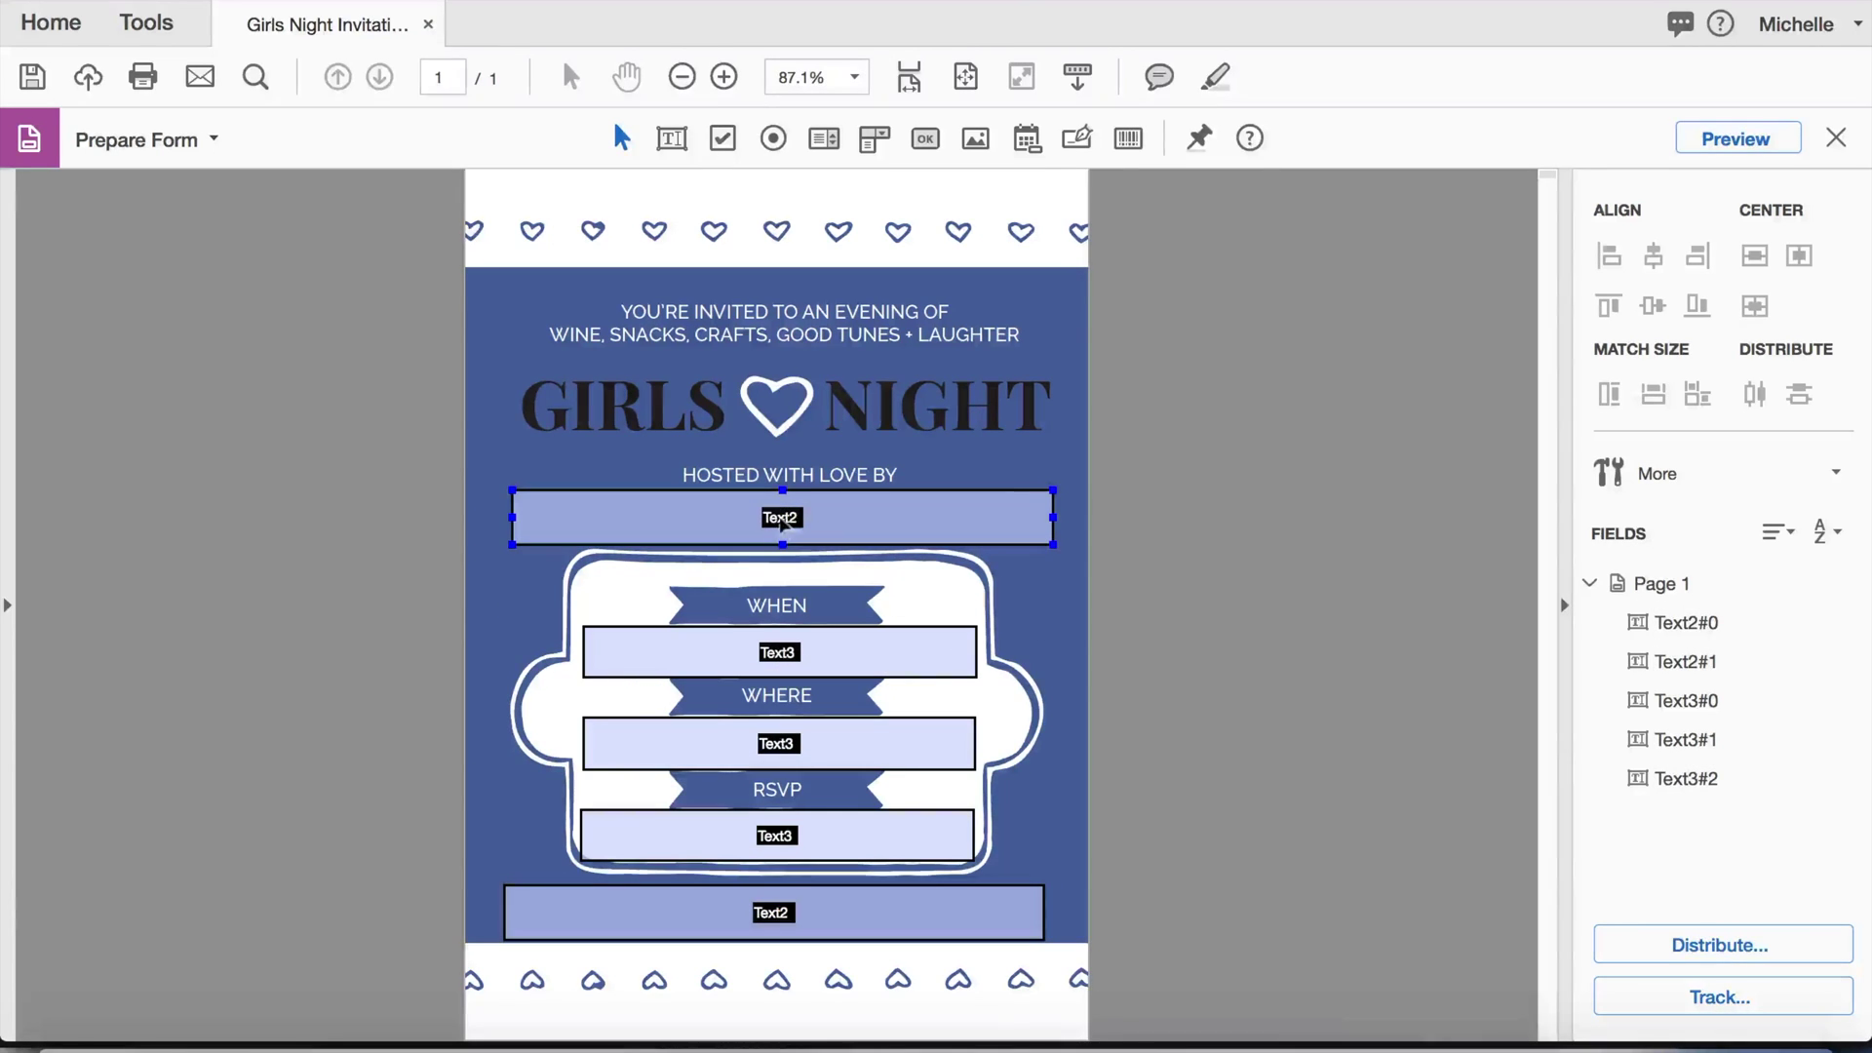
Rename the hosted-by field to 'Hosts Name Goes Here'.
double_click(795, 524)
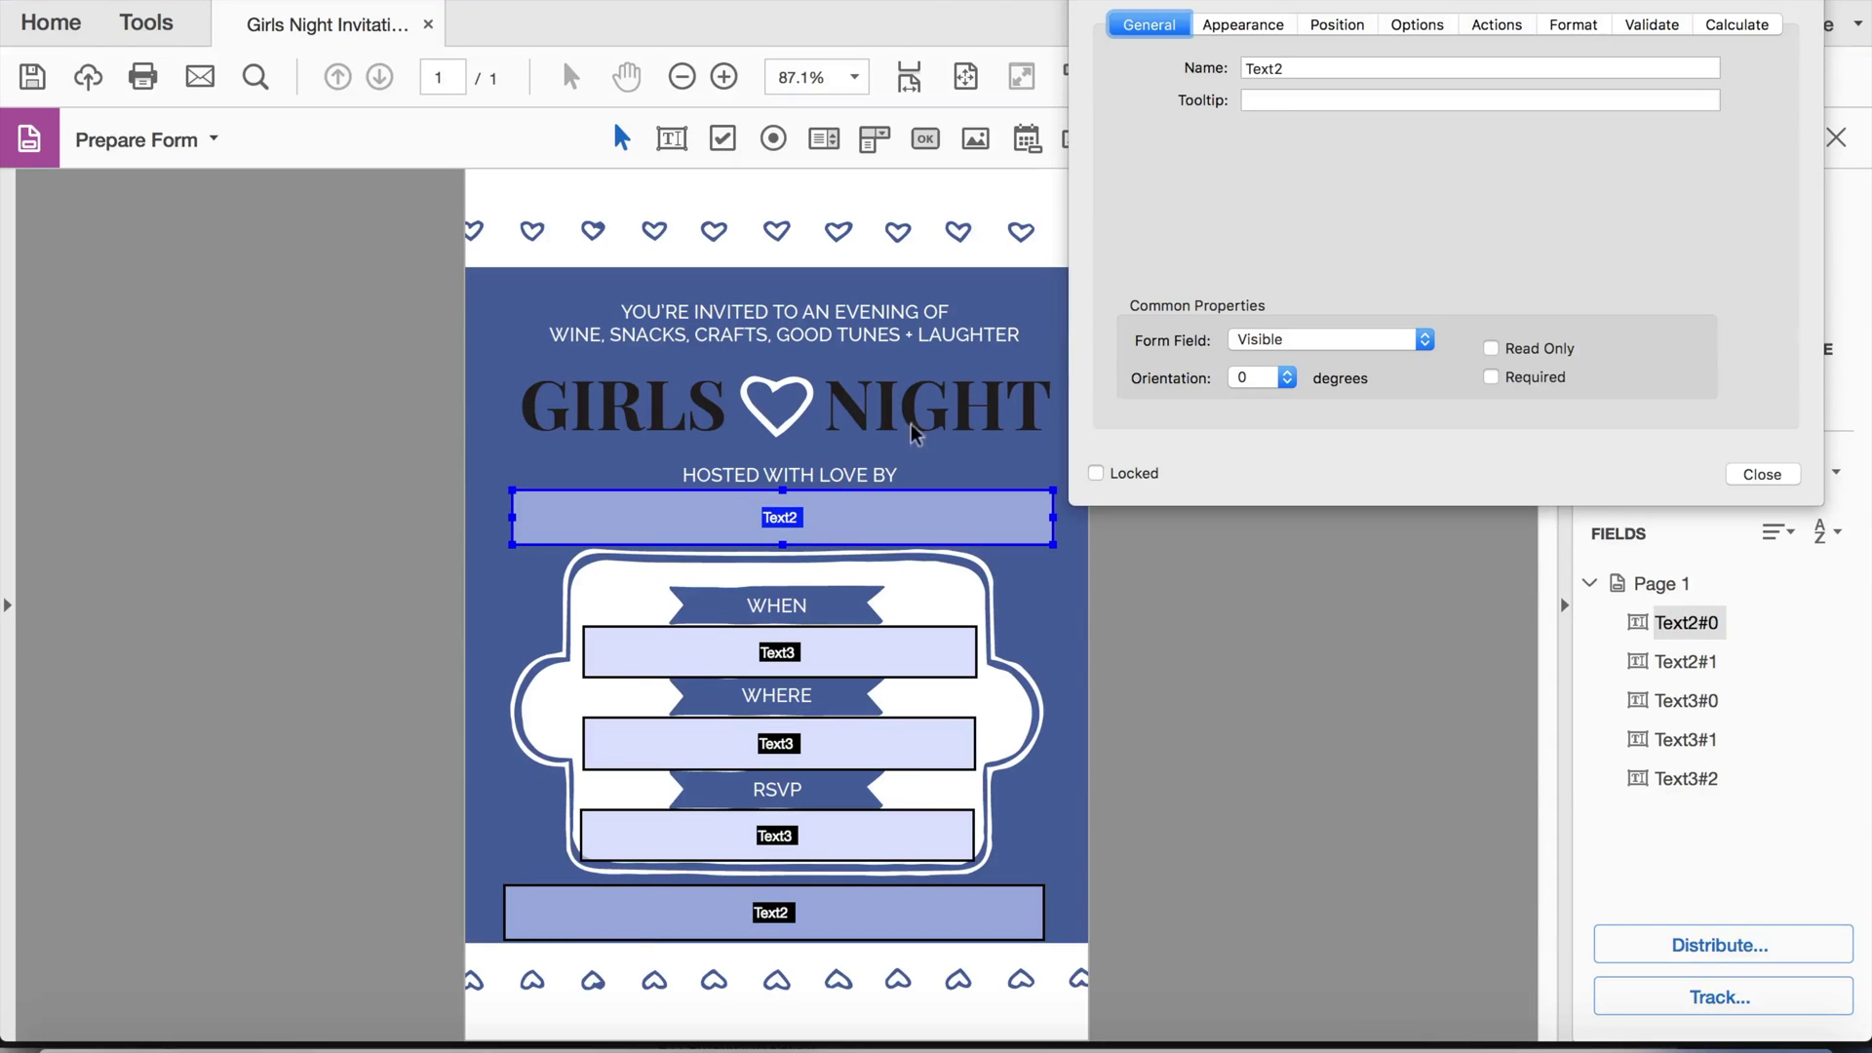
double_click(1283, 70)
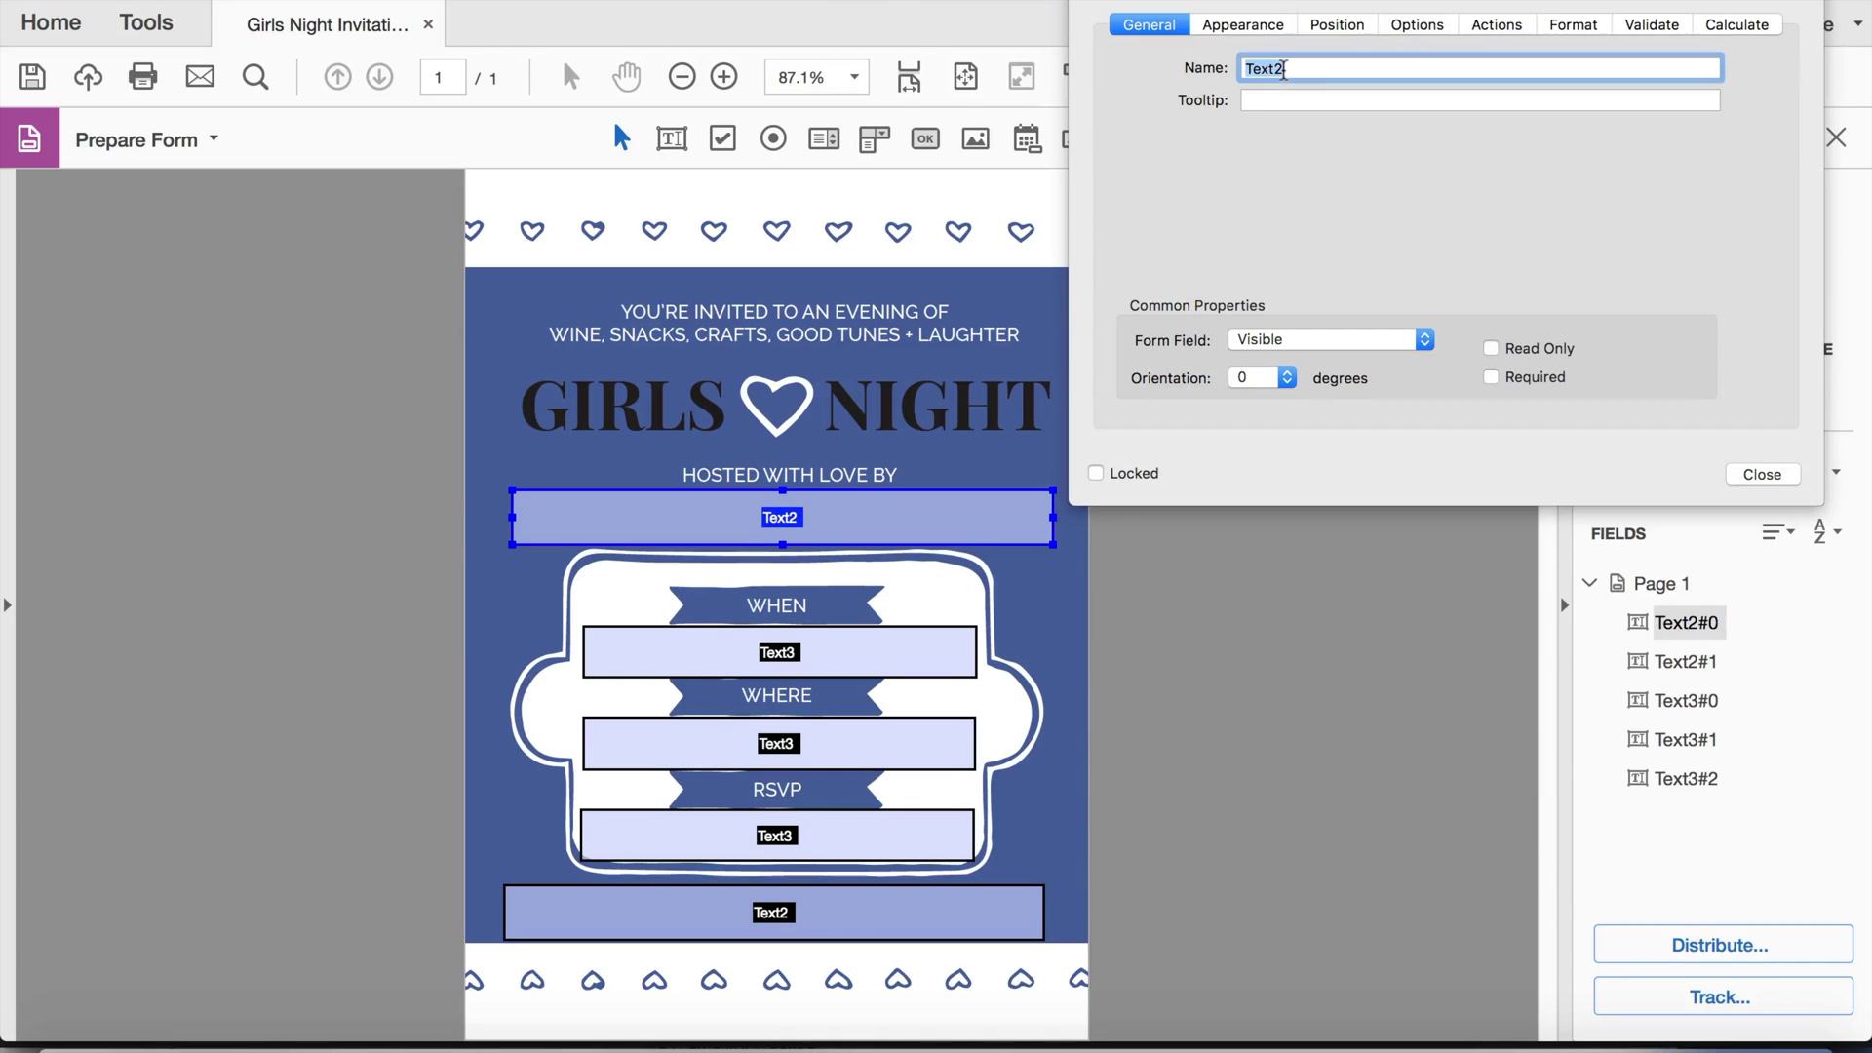
text(Hosts Name Goes Here)
Give the field 16 pt white Nickainley Normal text.
click(1238, 24)
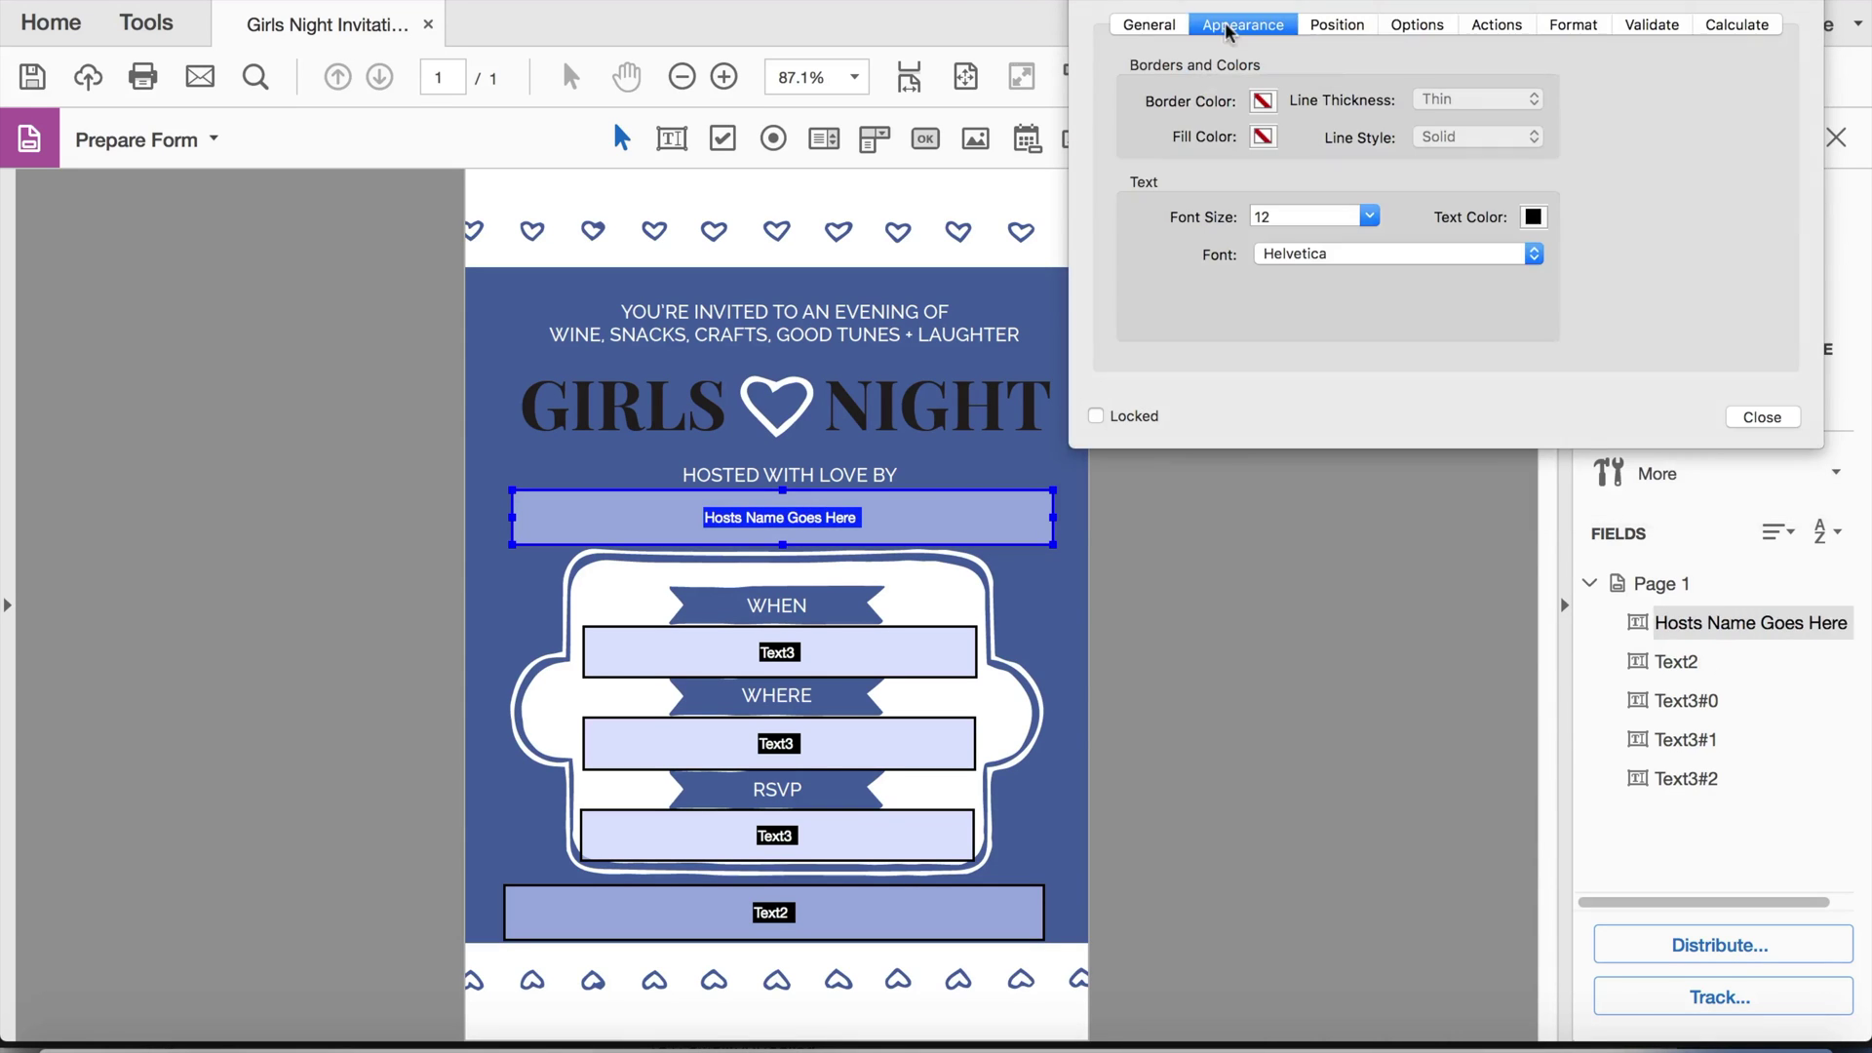
click(1264, 214)
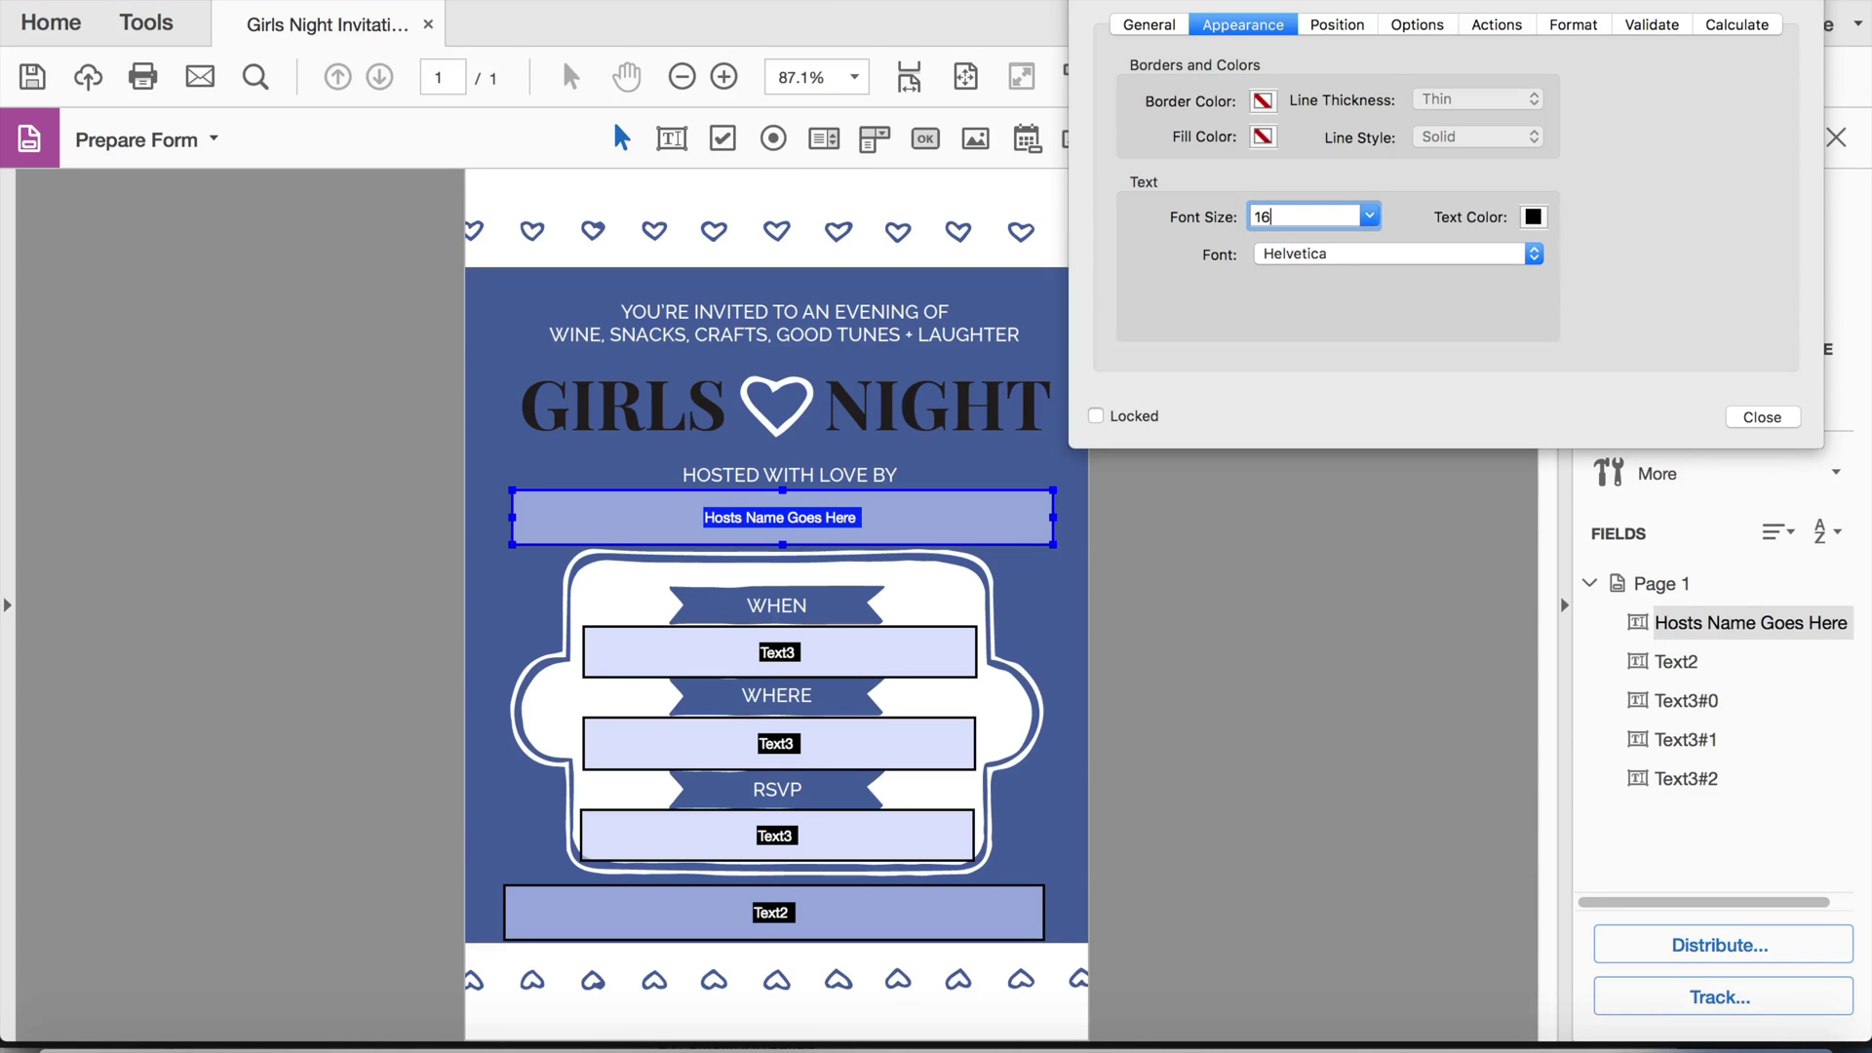
click(1306, 257)
scroll(1365, 346, down, 10)
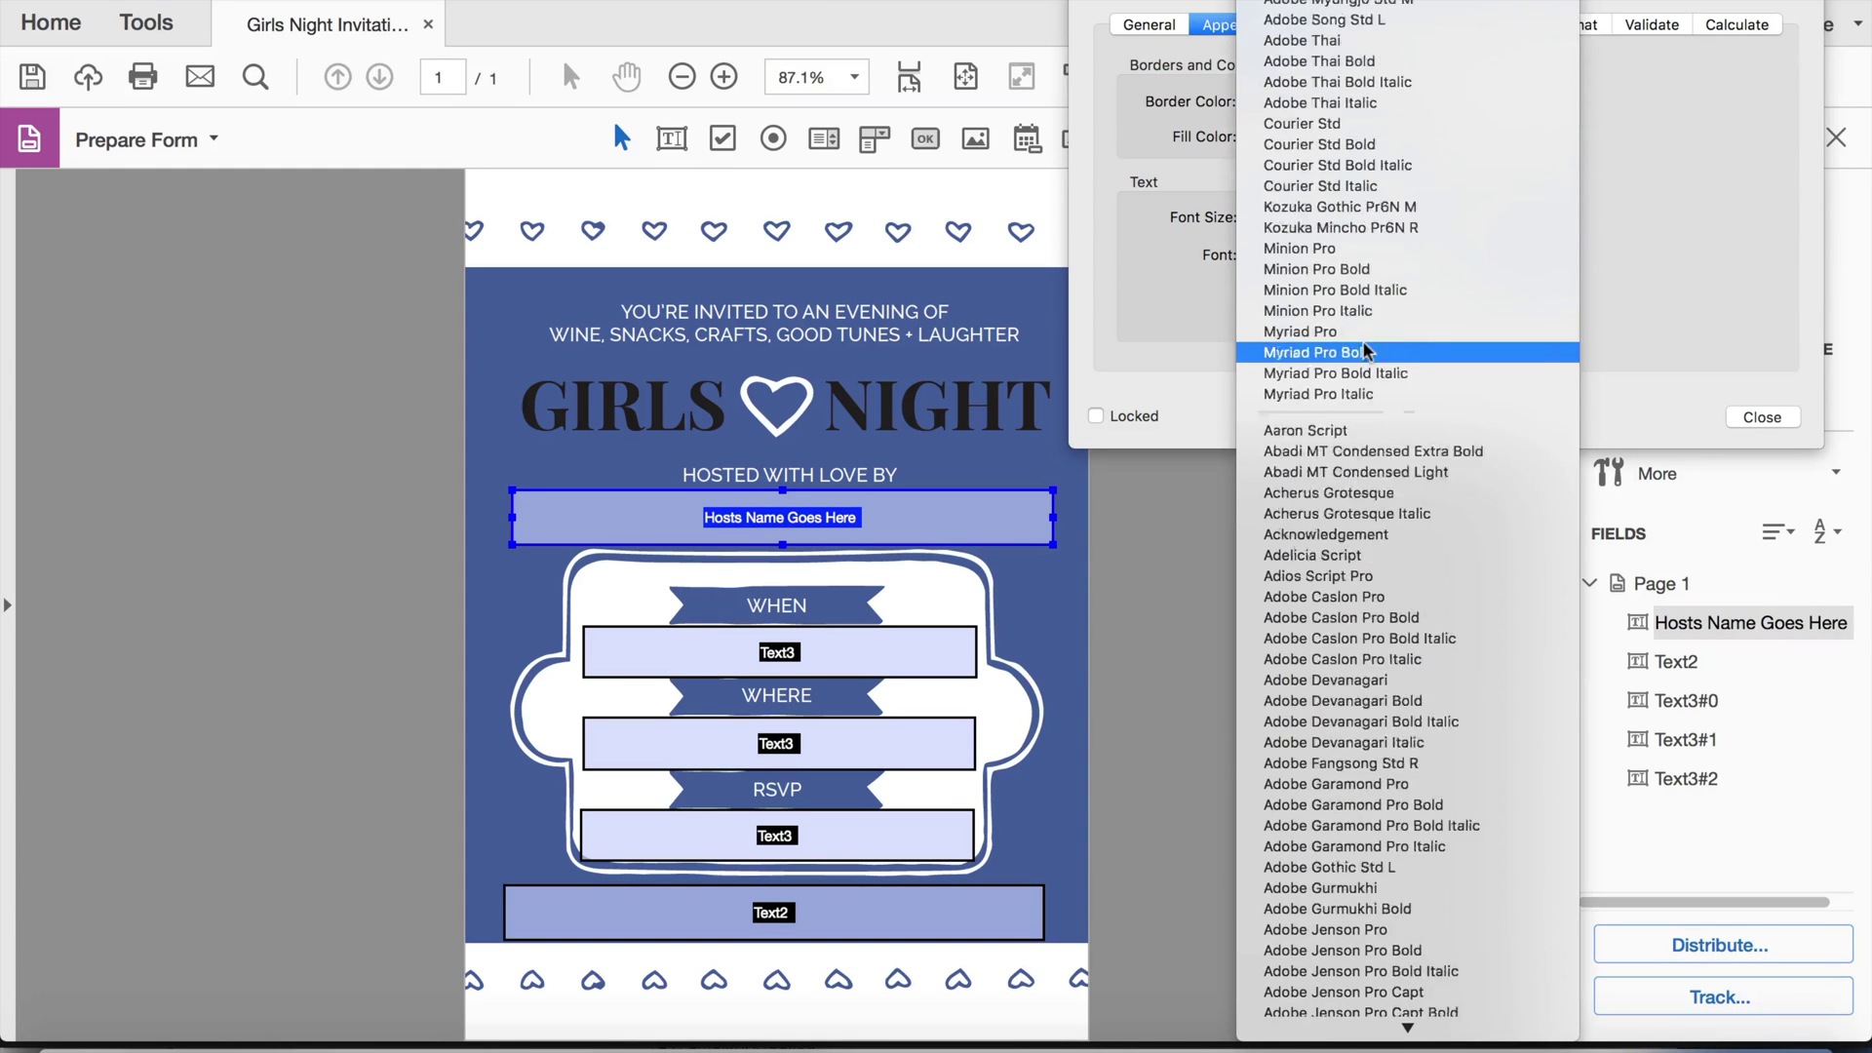
scroll(1365, 351, down, 20)
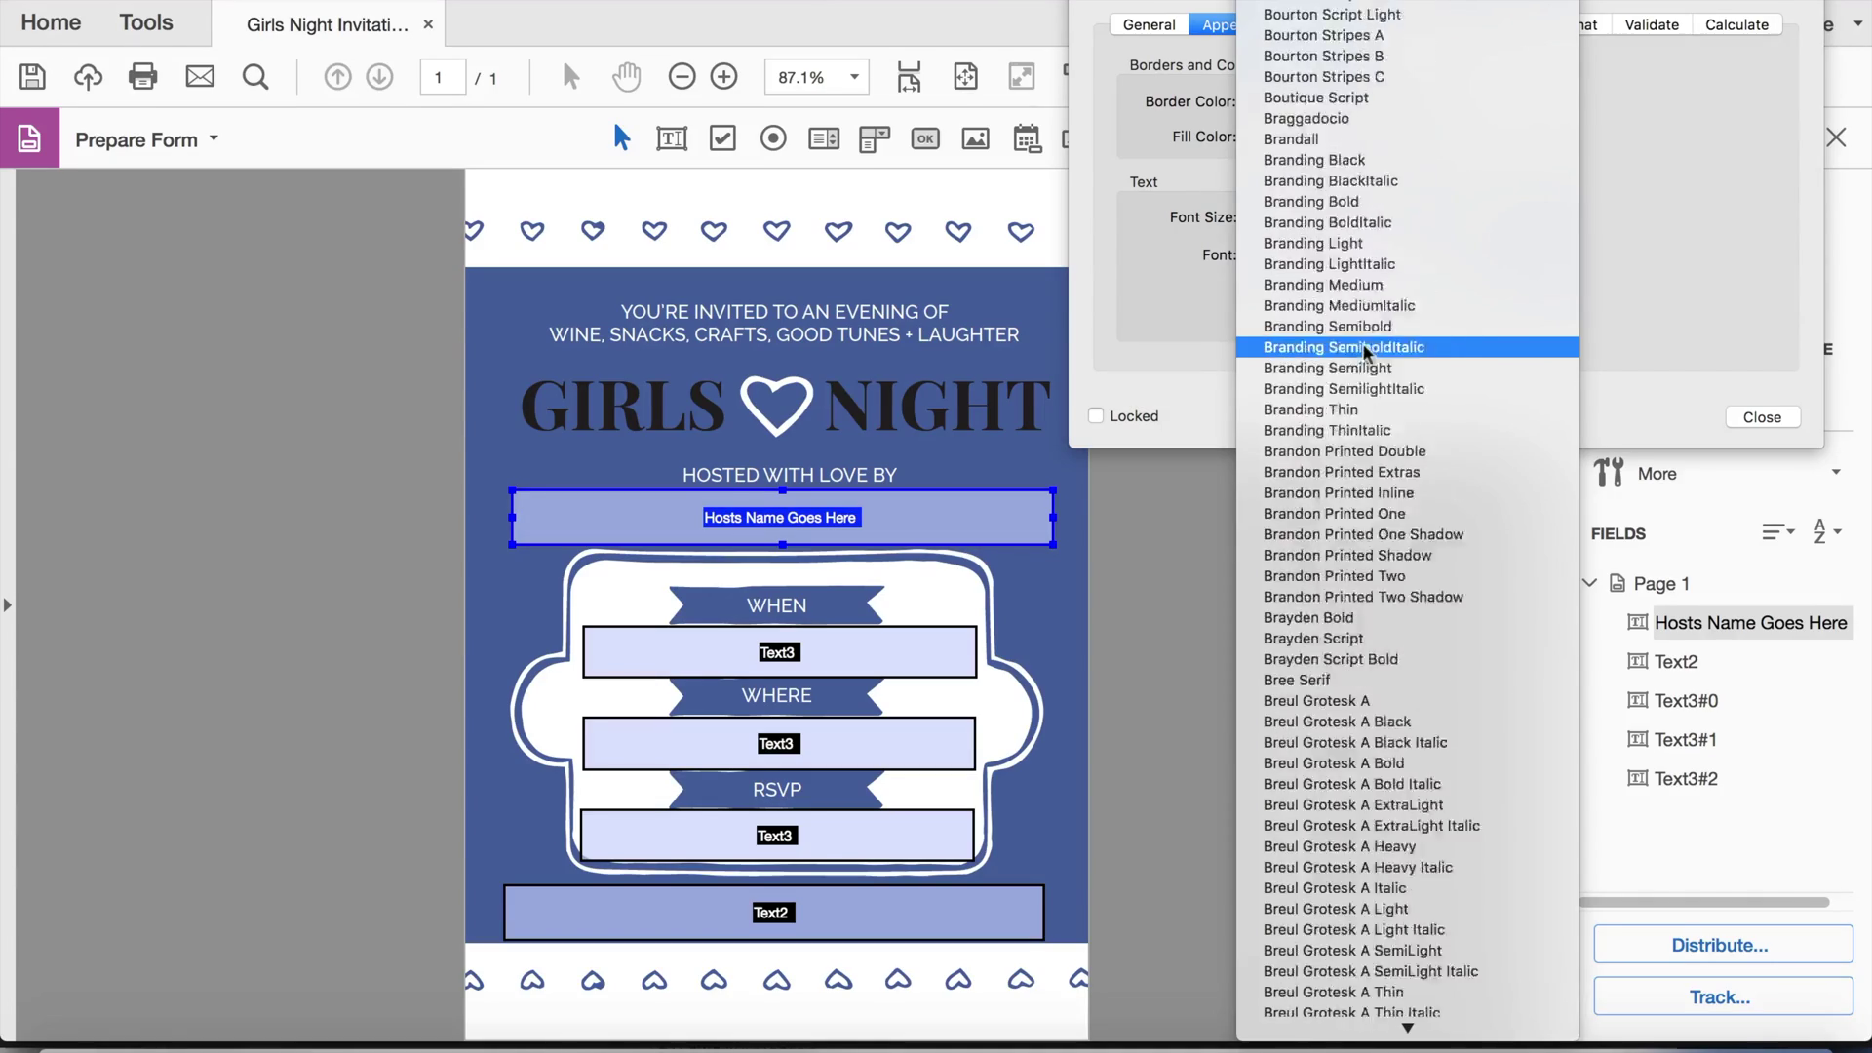
scroll(1365, 374, down, 20)
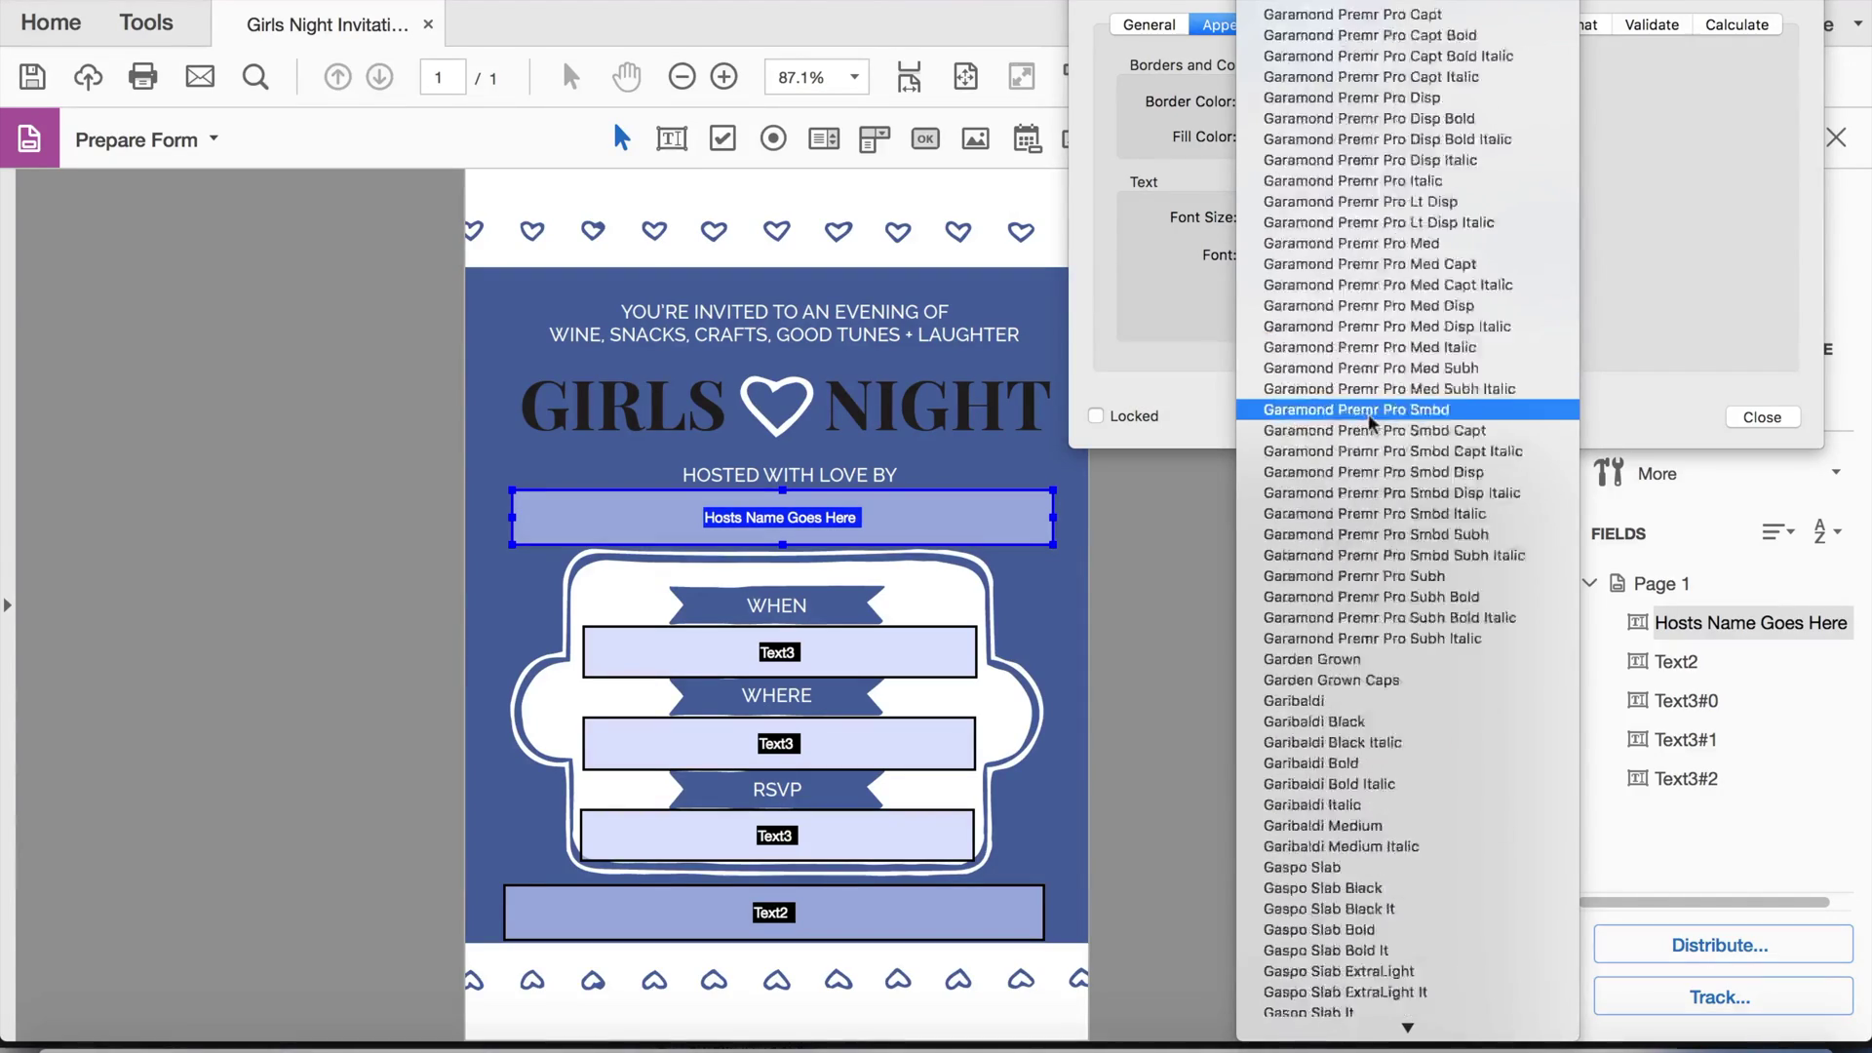
scroll(1368, 422, down, 20)
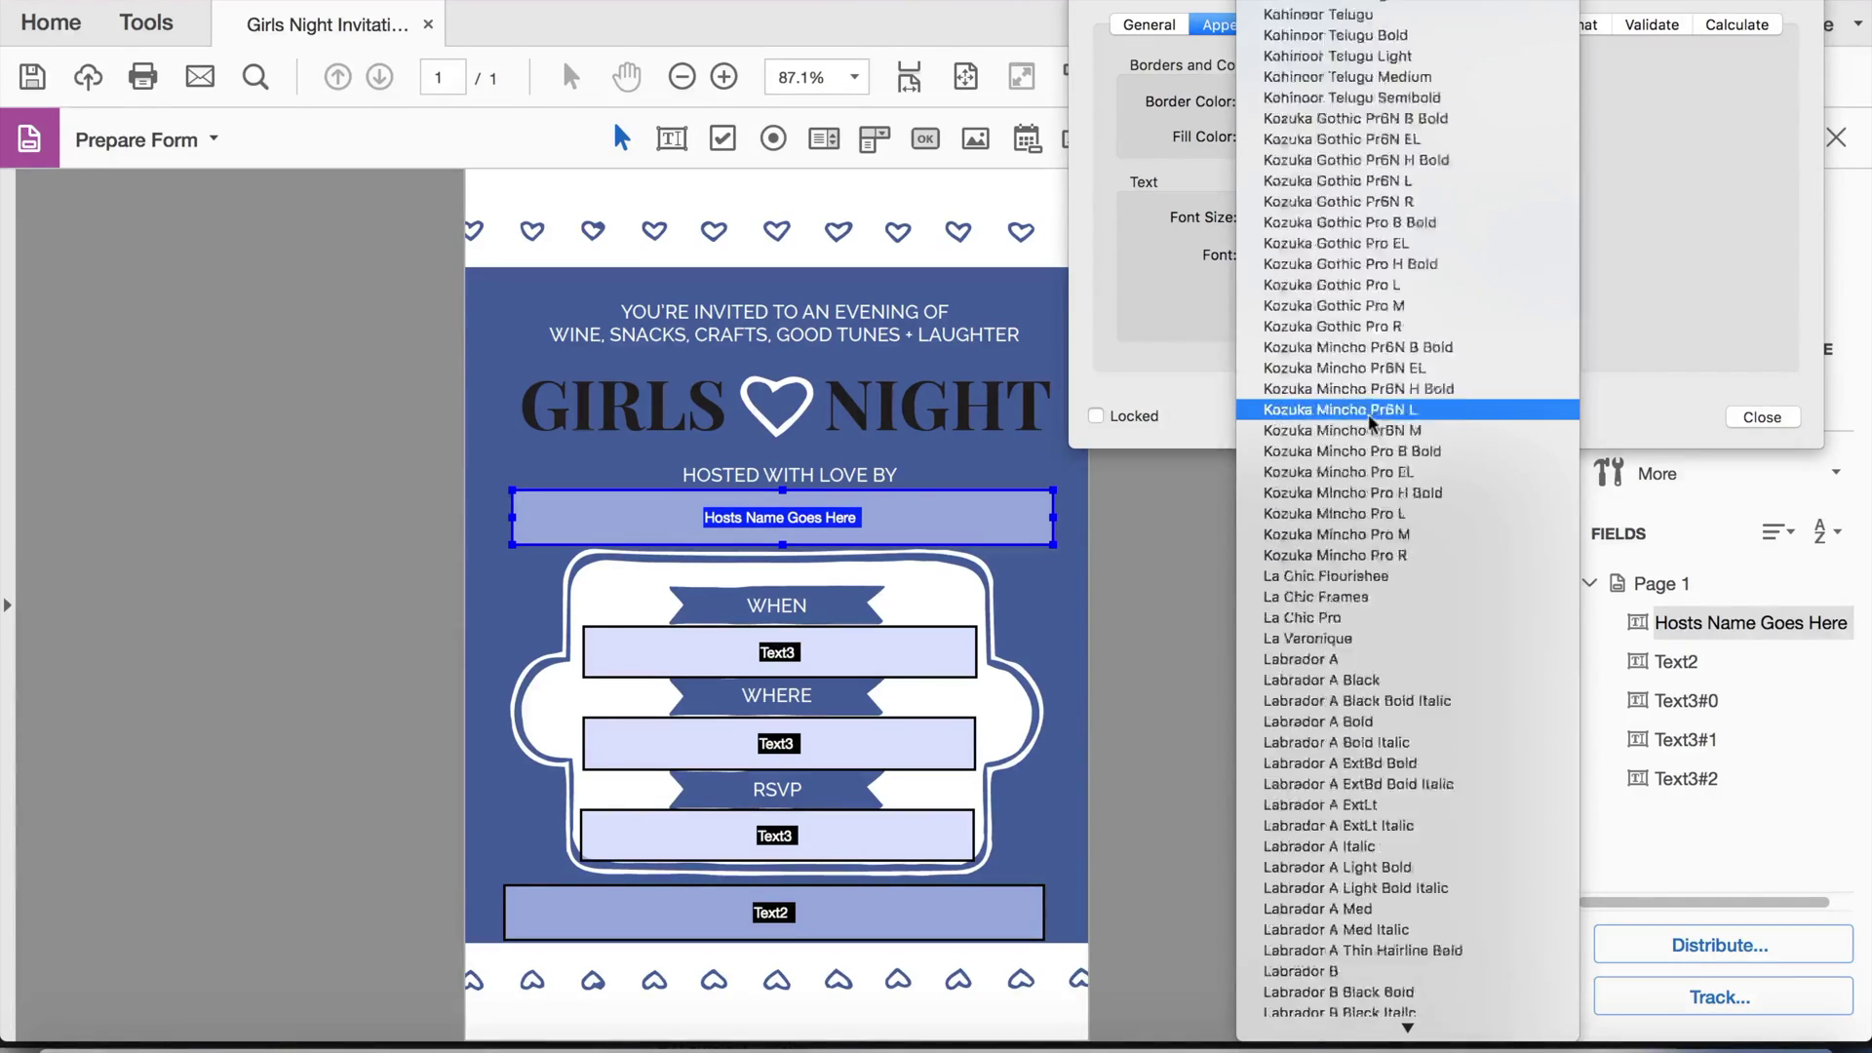
scroll(1369, 422, down, 20)
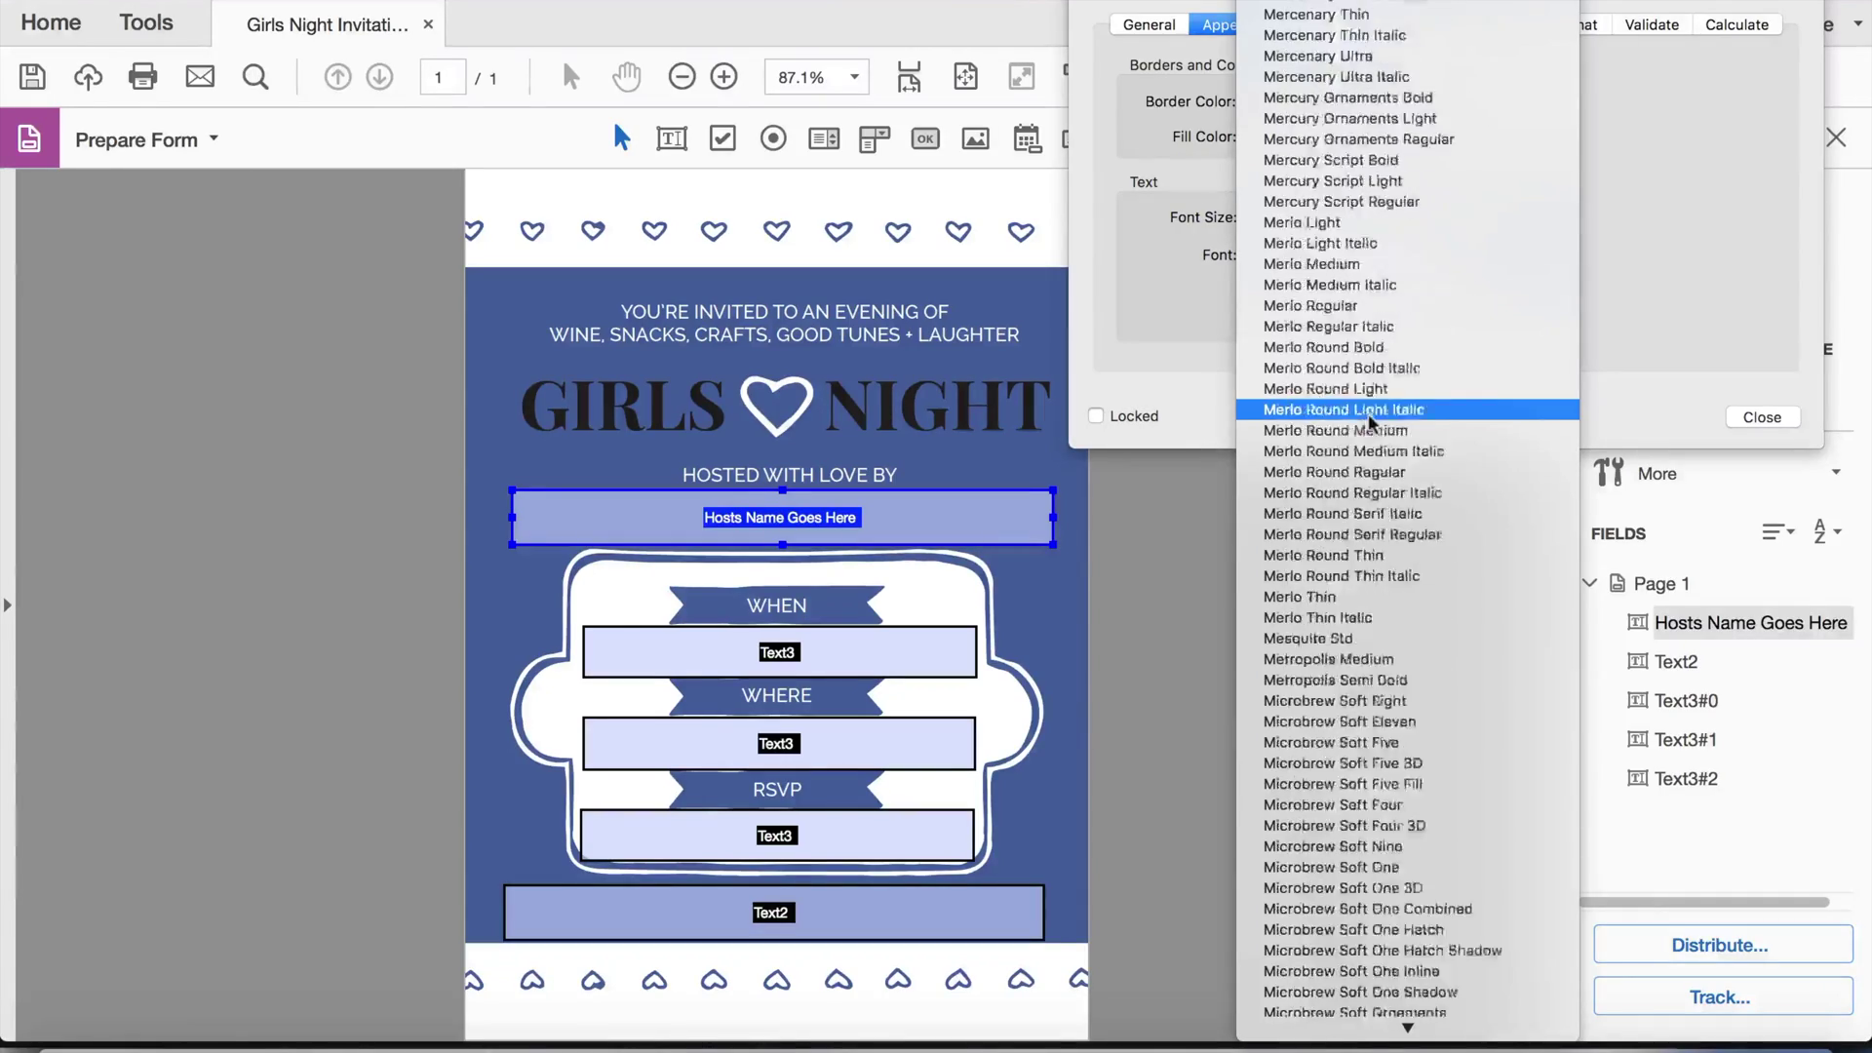
scroll(1369, 423, down, 20)
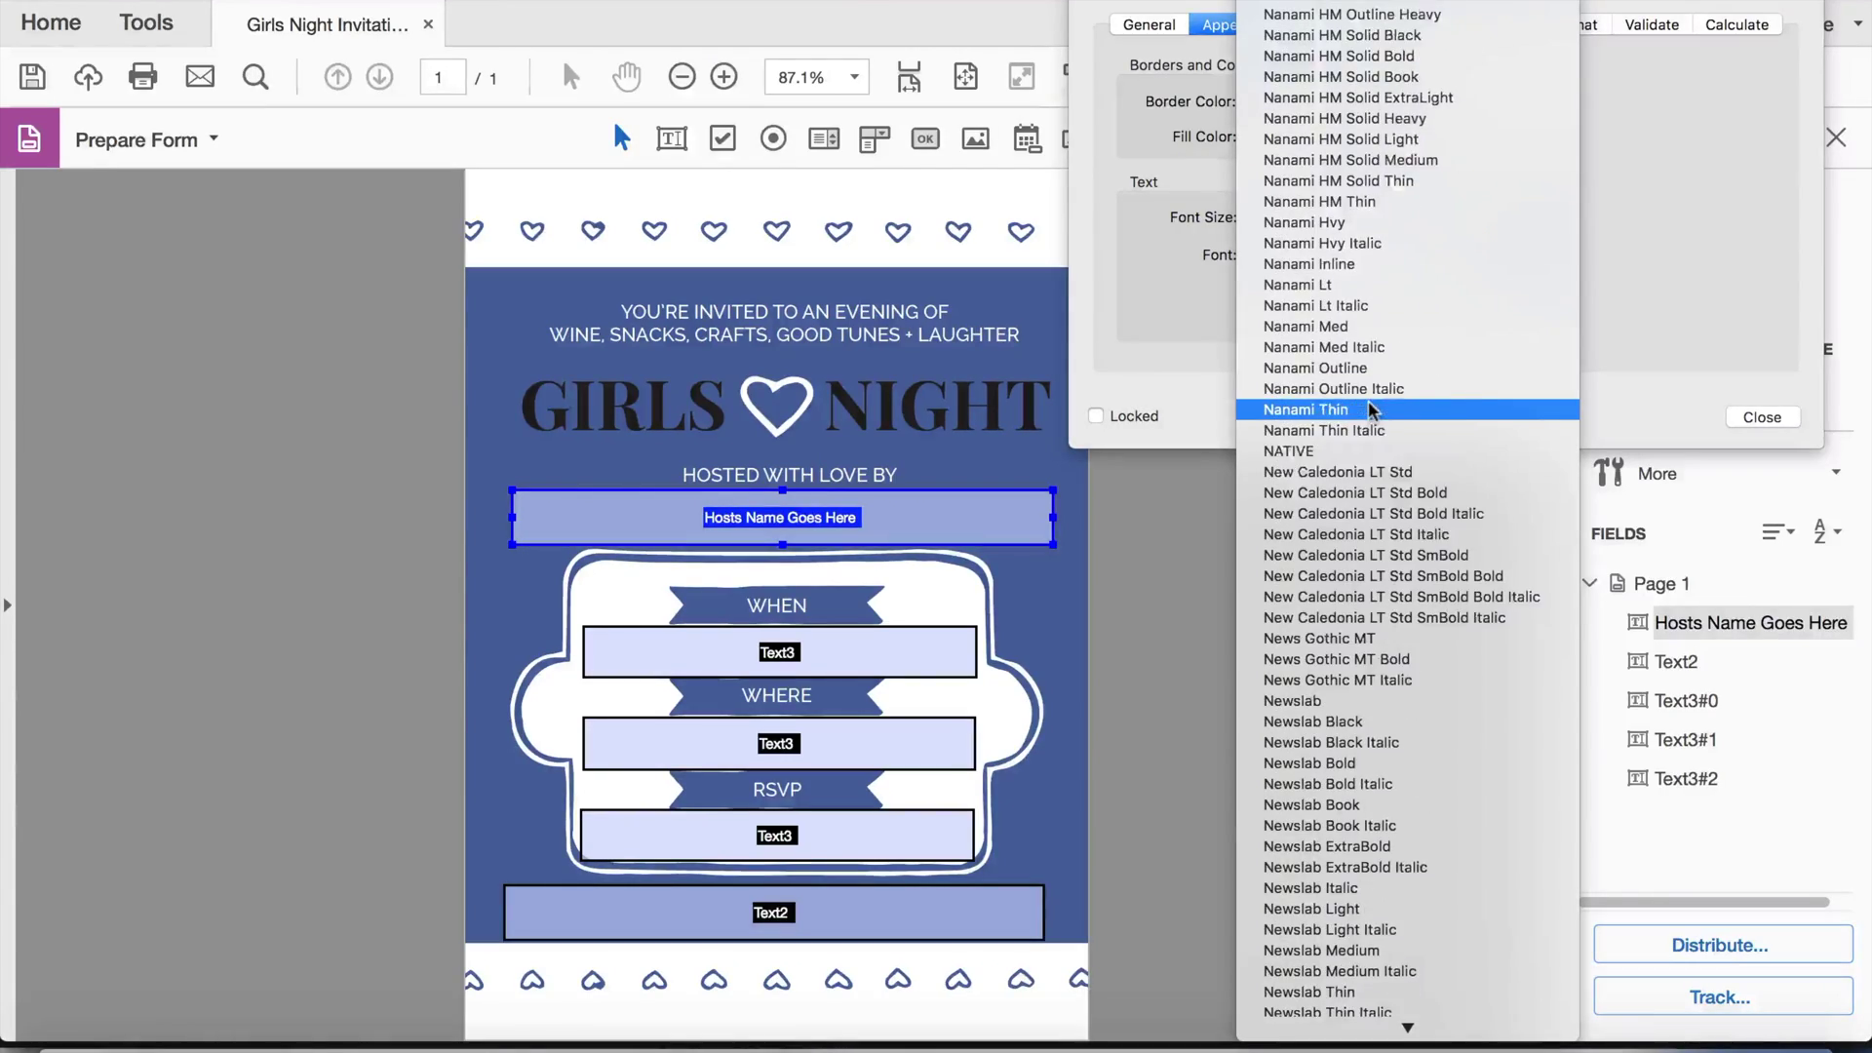
scroll(1371, 410, down, 20)
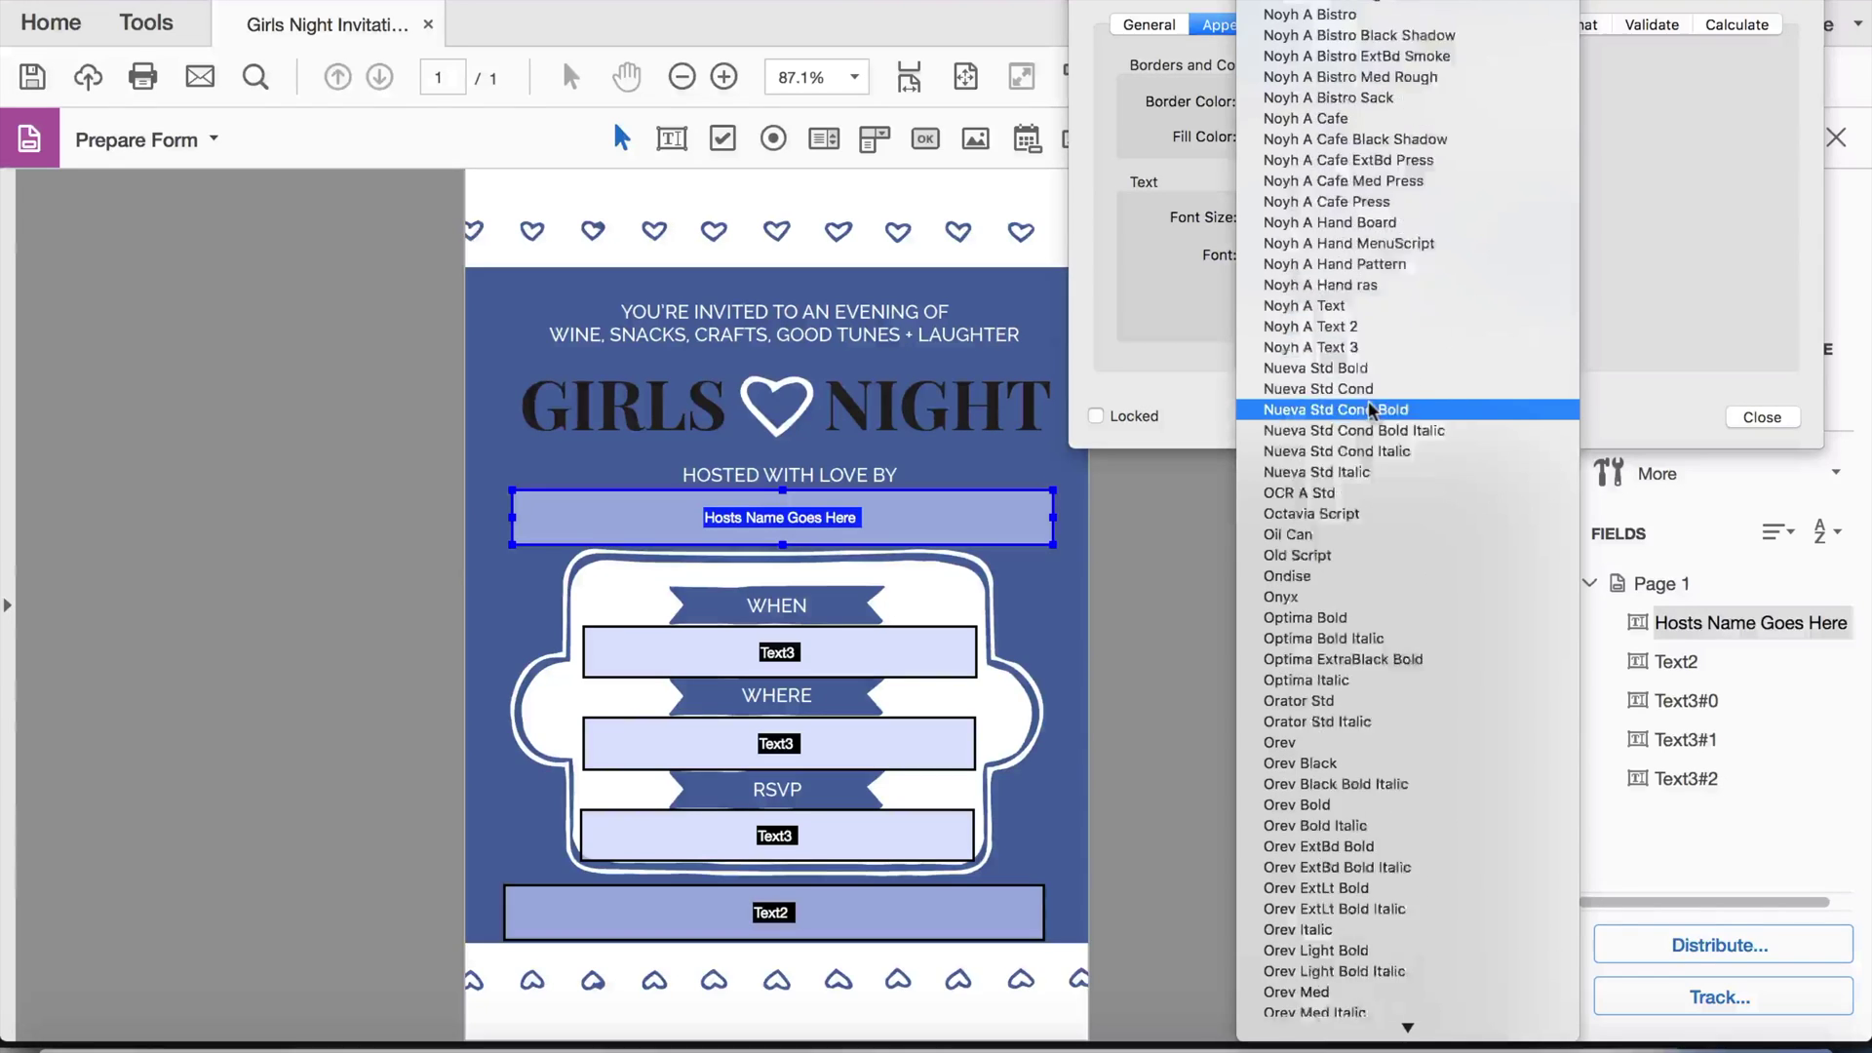
scroll(1372, 409, up, 15)
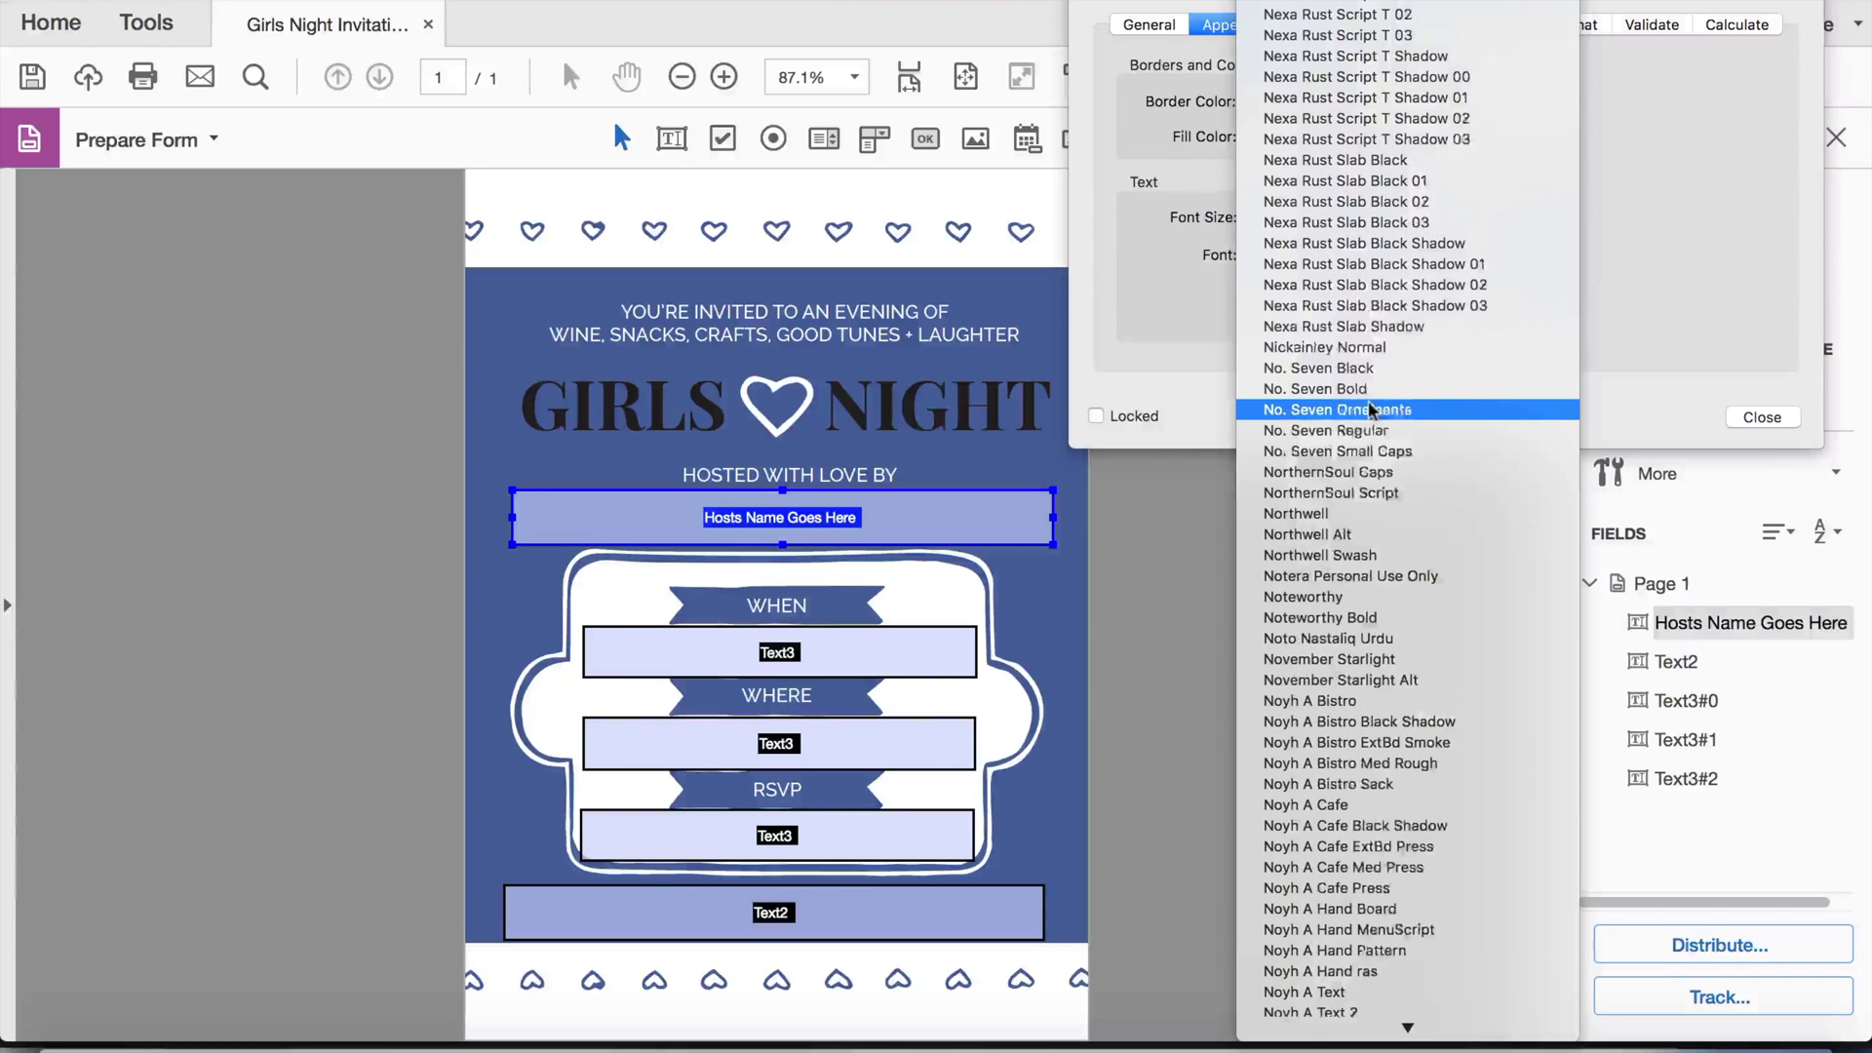
scroll(1372, 410, up, 3)
scroll(1372, 410, up, 2)
scroll(1372, 410, down, 3)
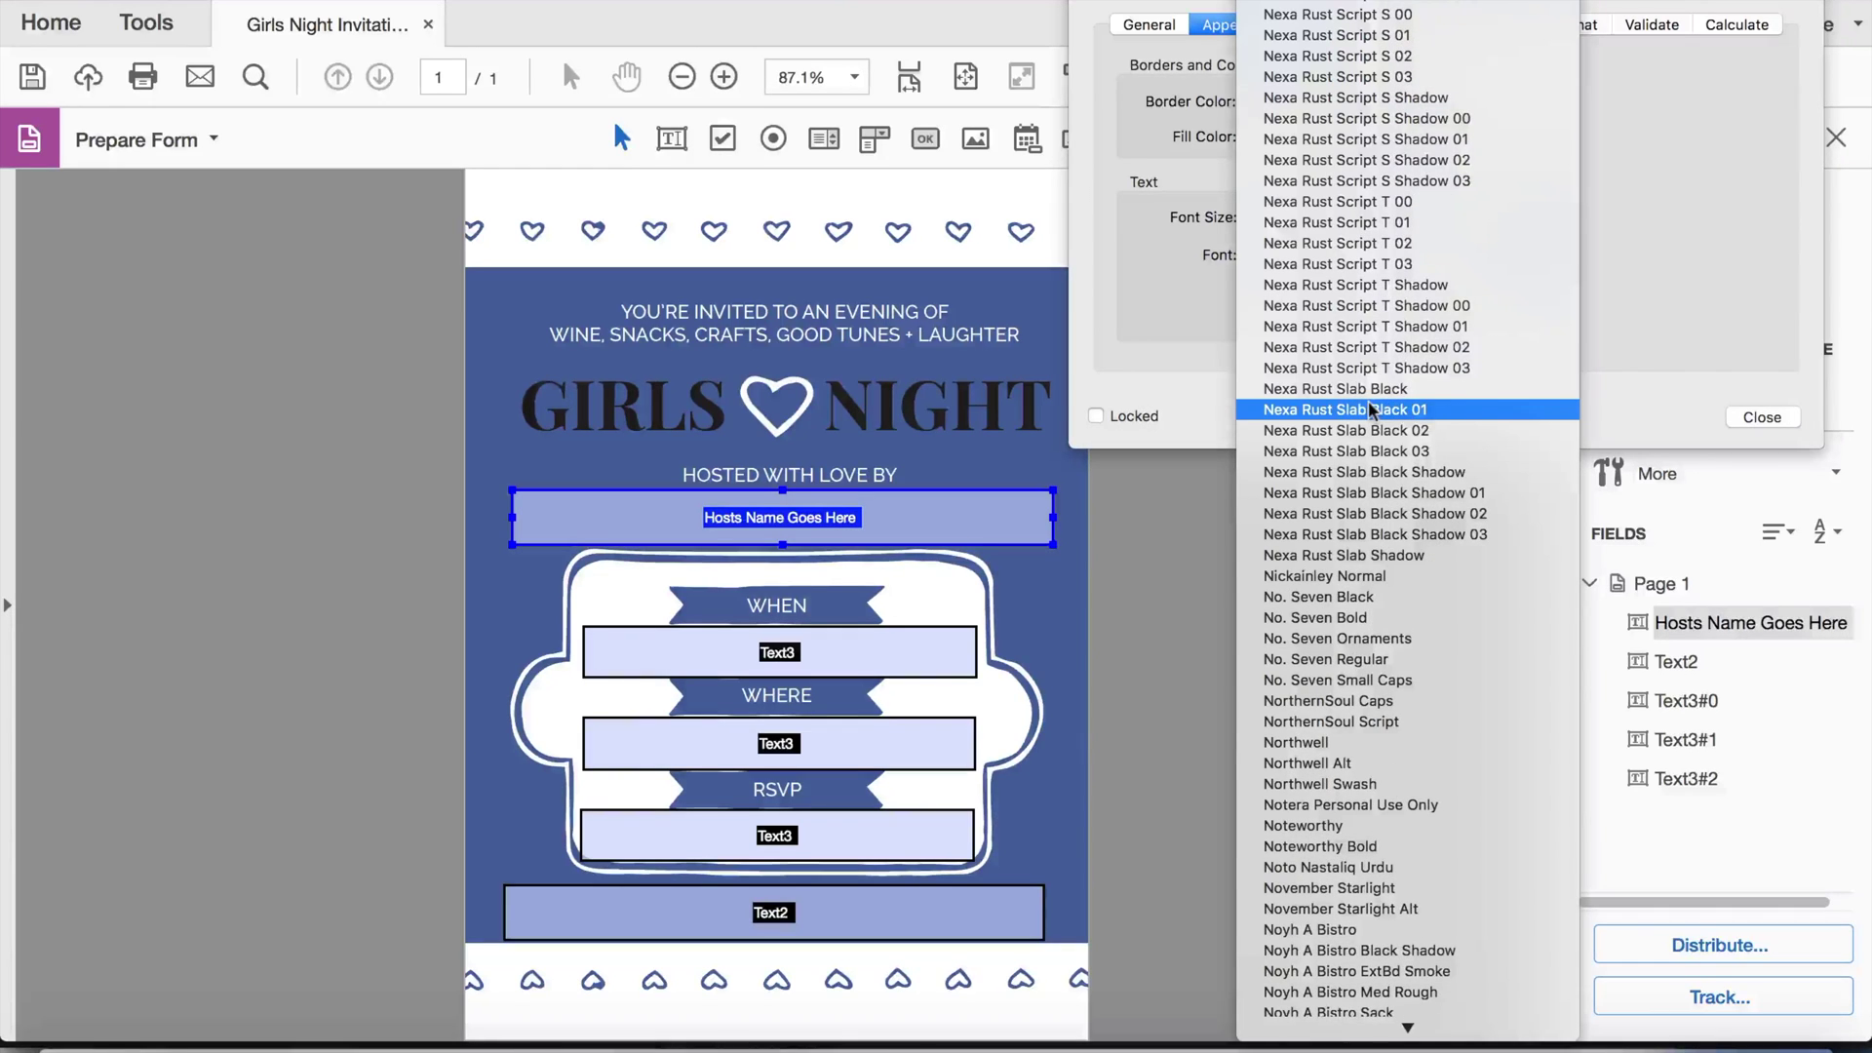
scroll(1372, 409, down, 5)
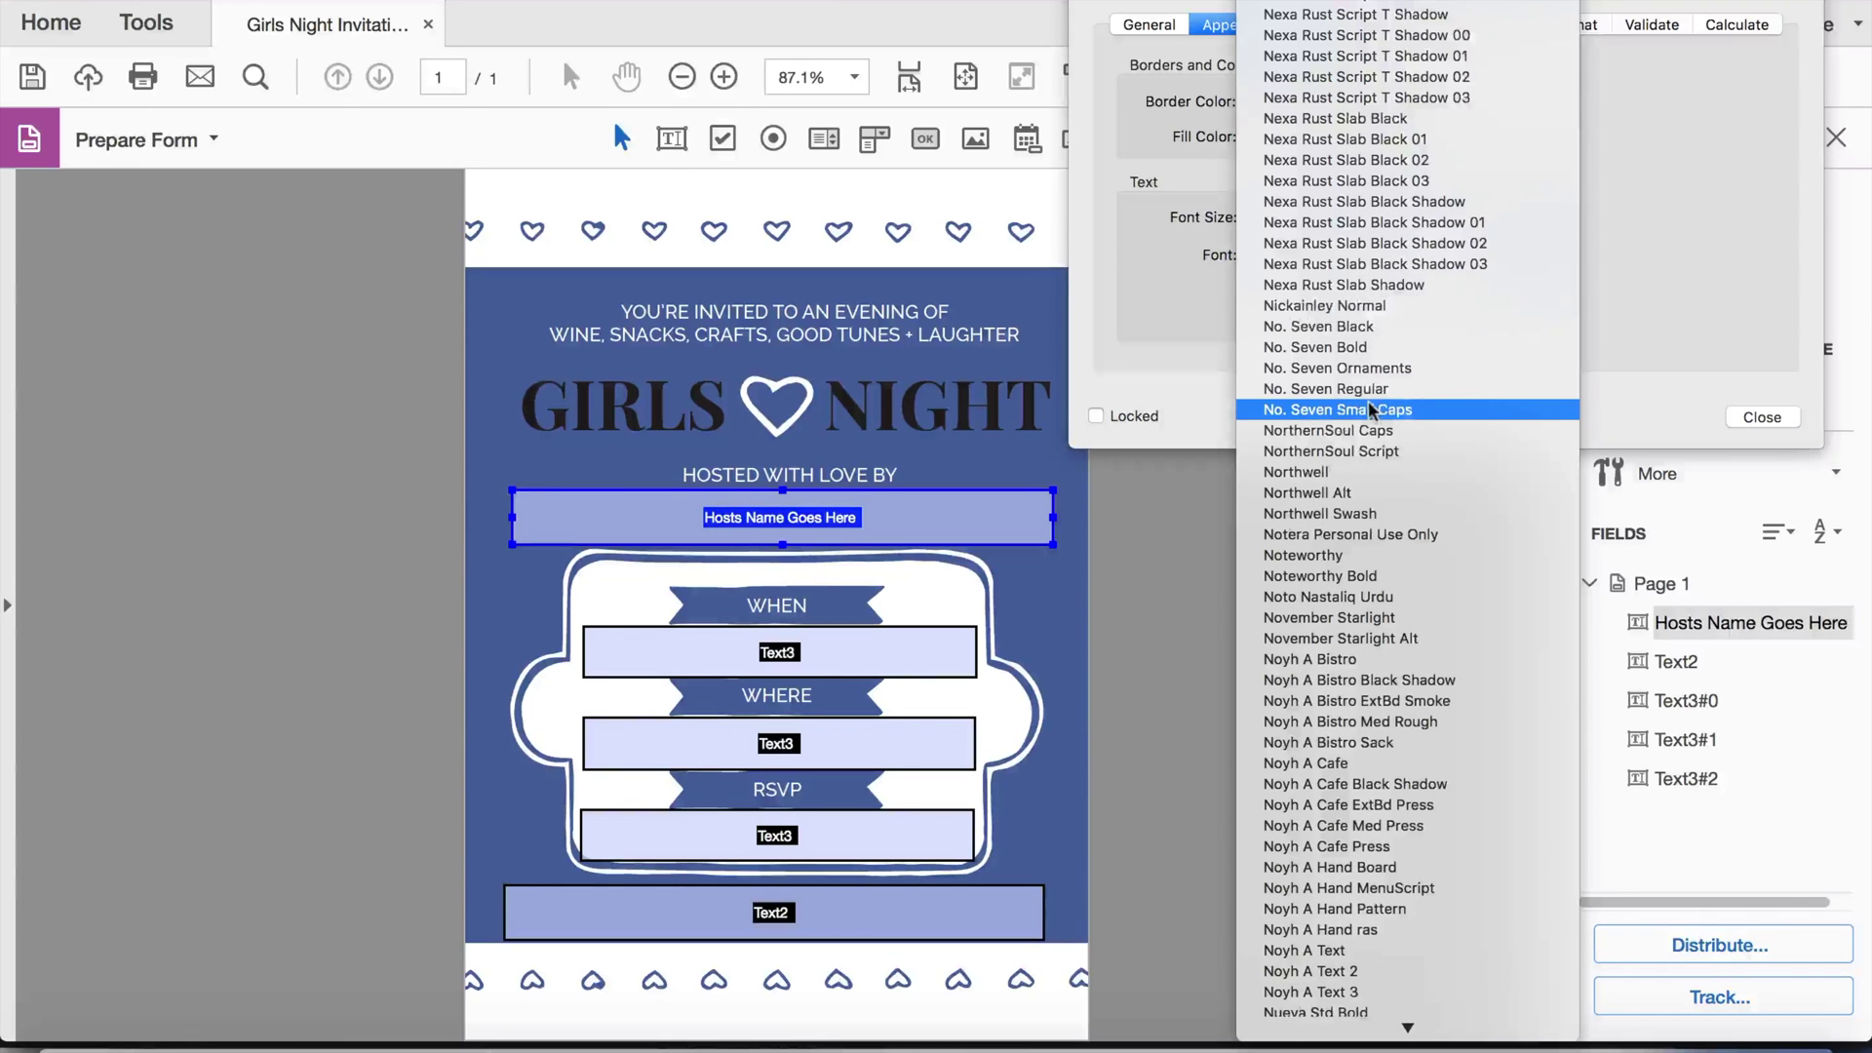
scroll(1372, 409, down, 1)
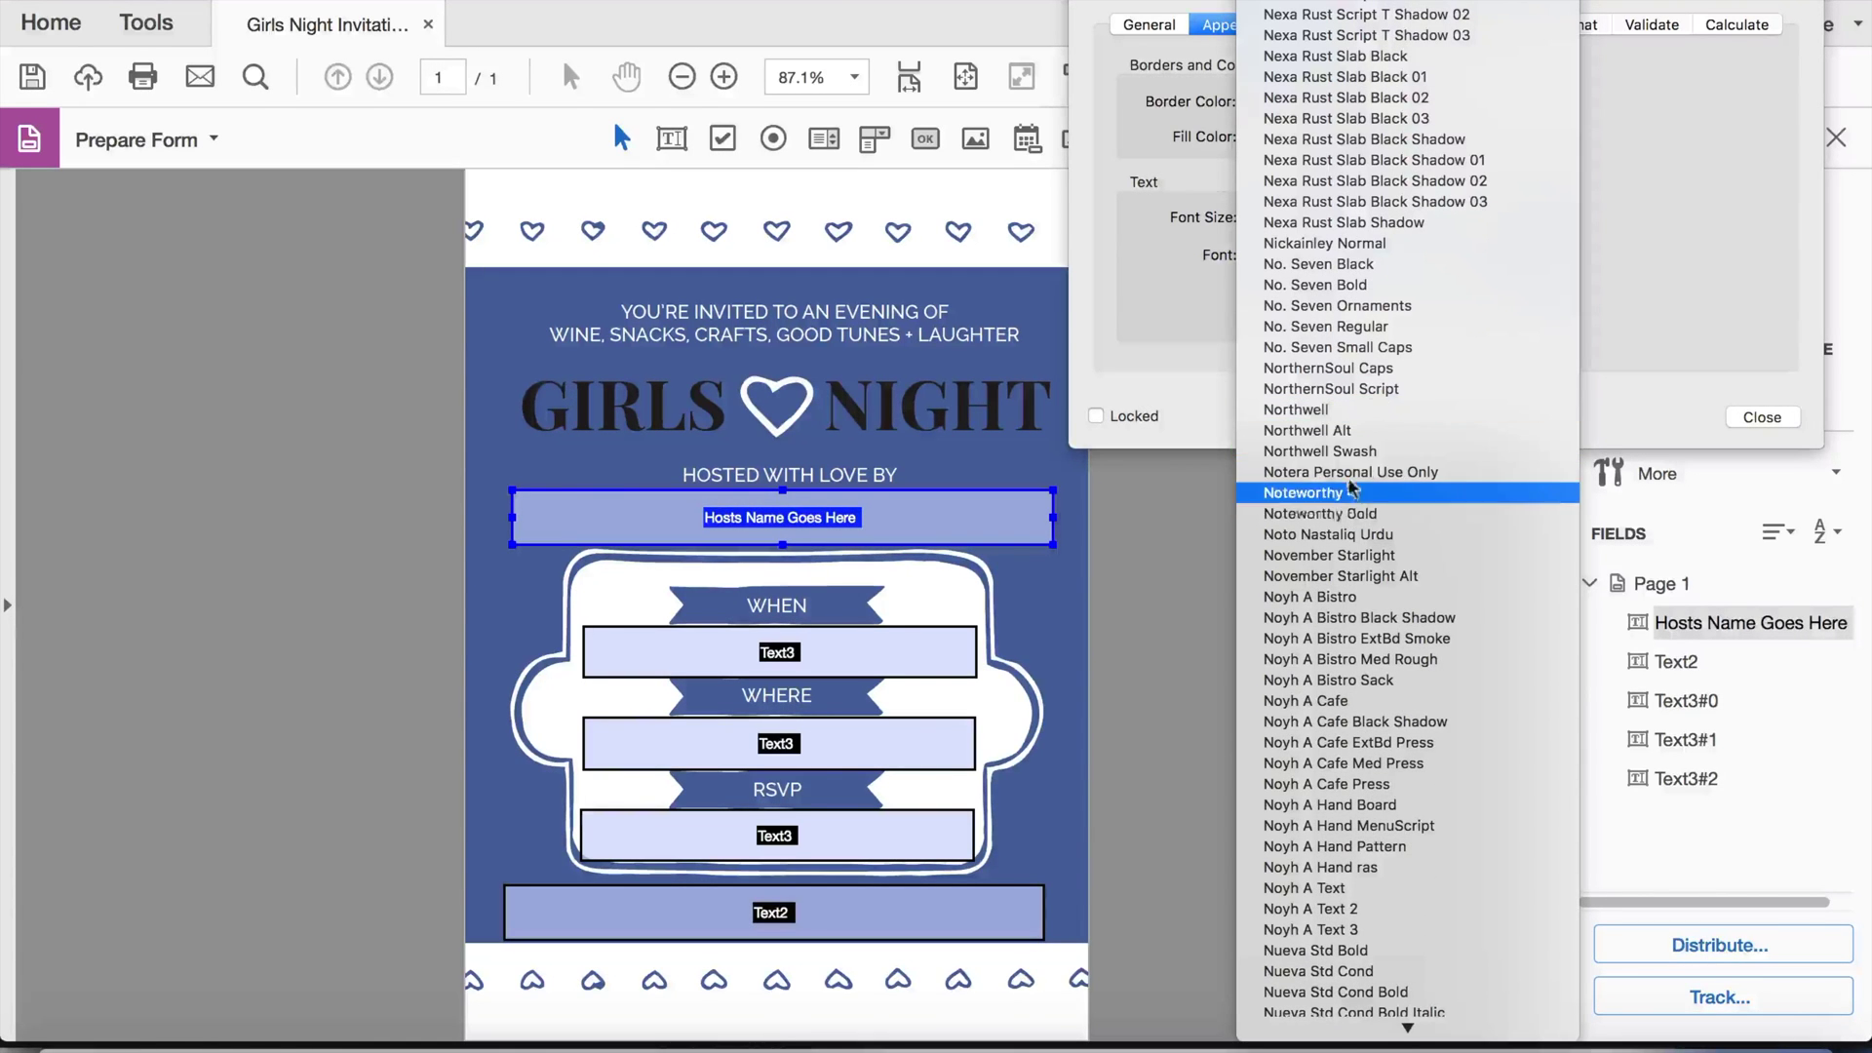
click(1341, 244)
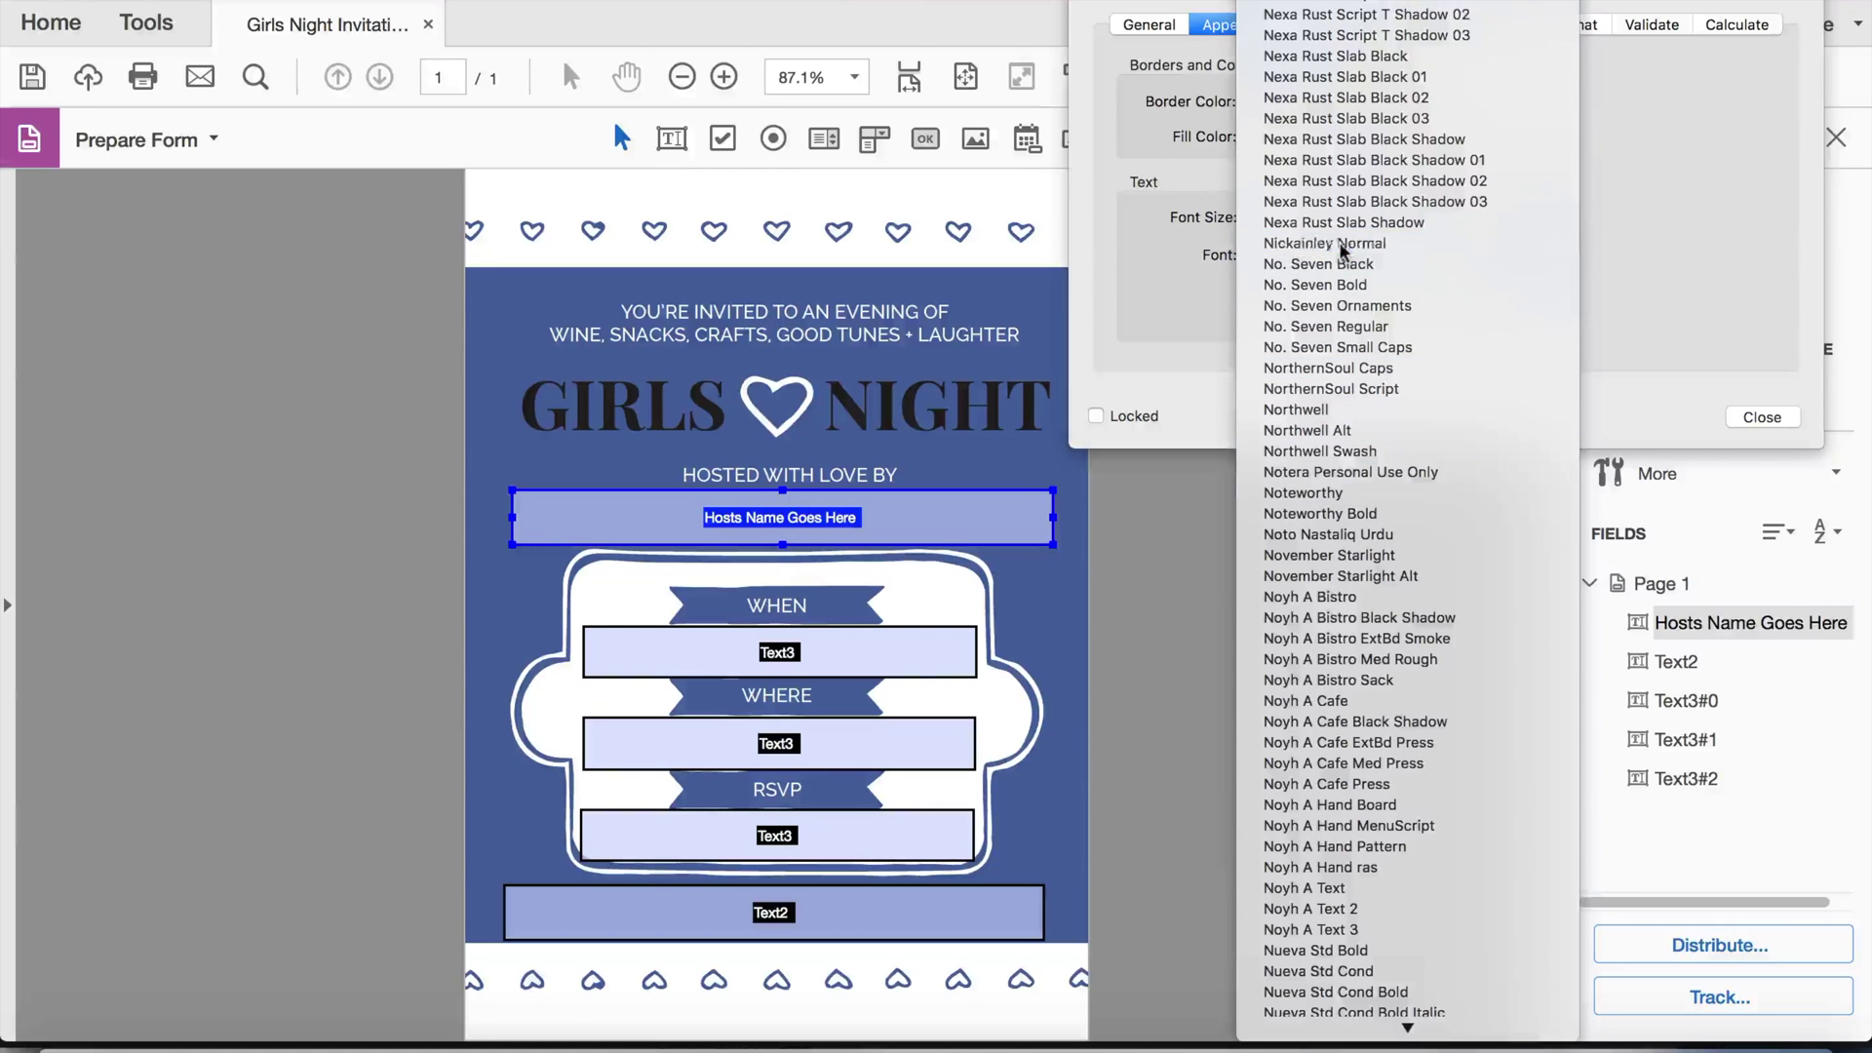
click(1533, 216)
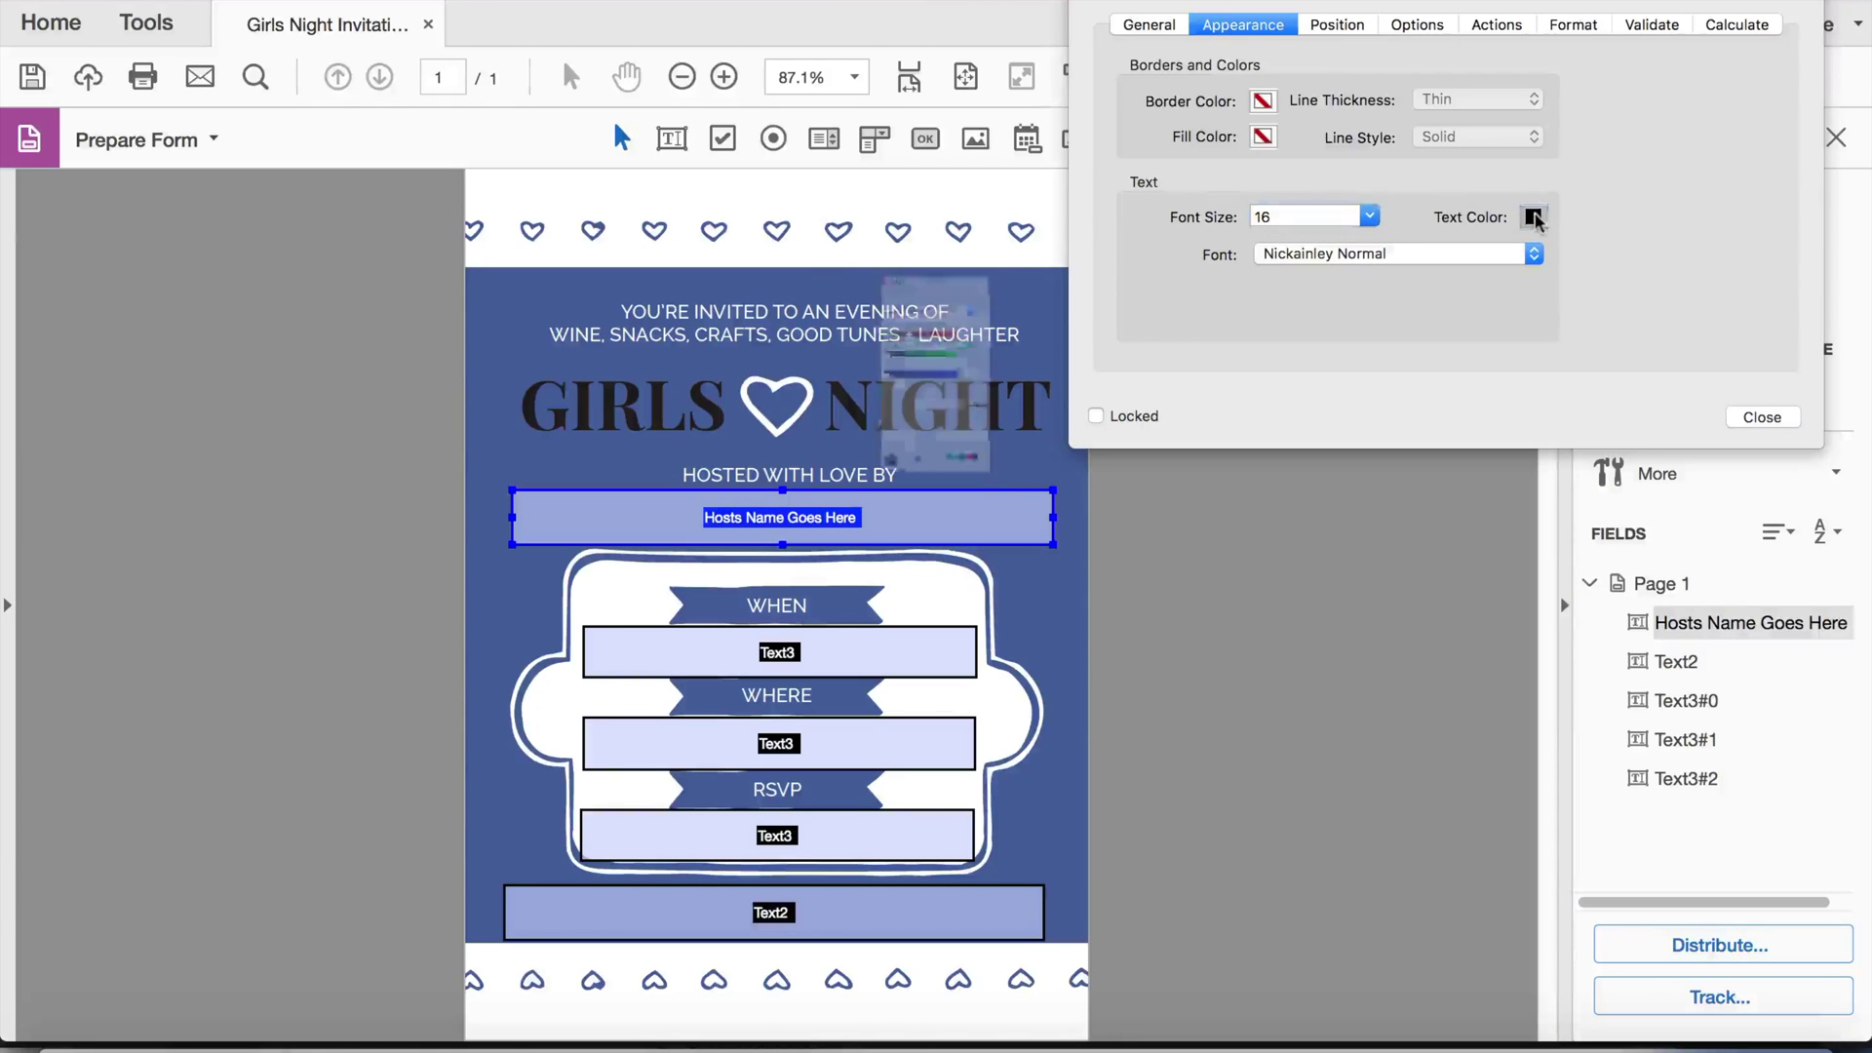
click(900, 602)
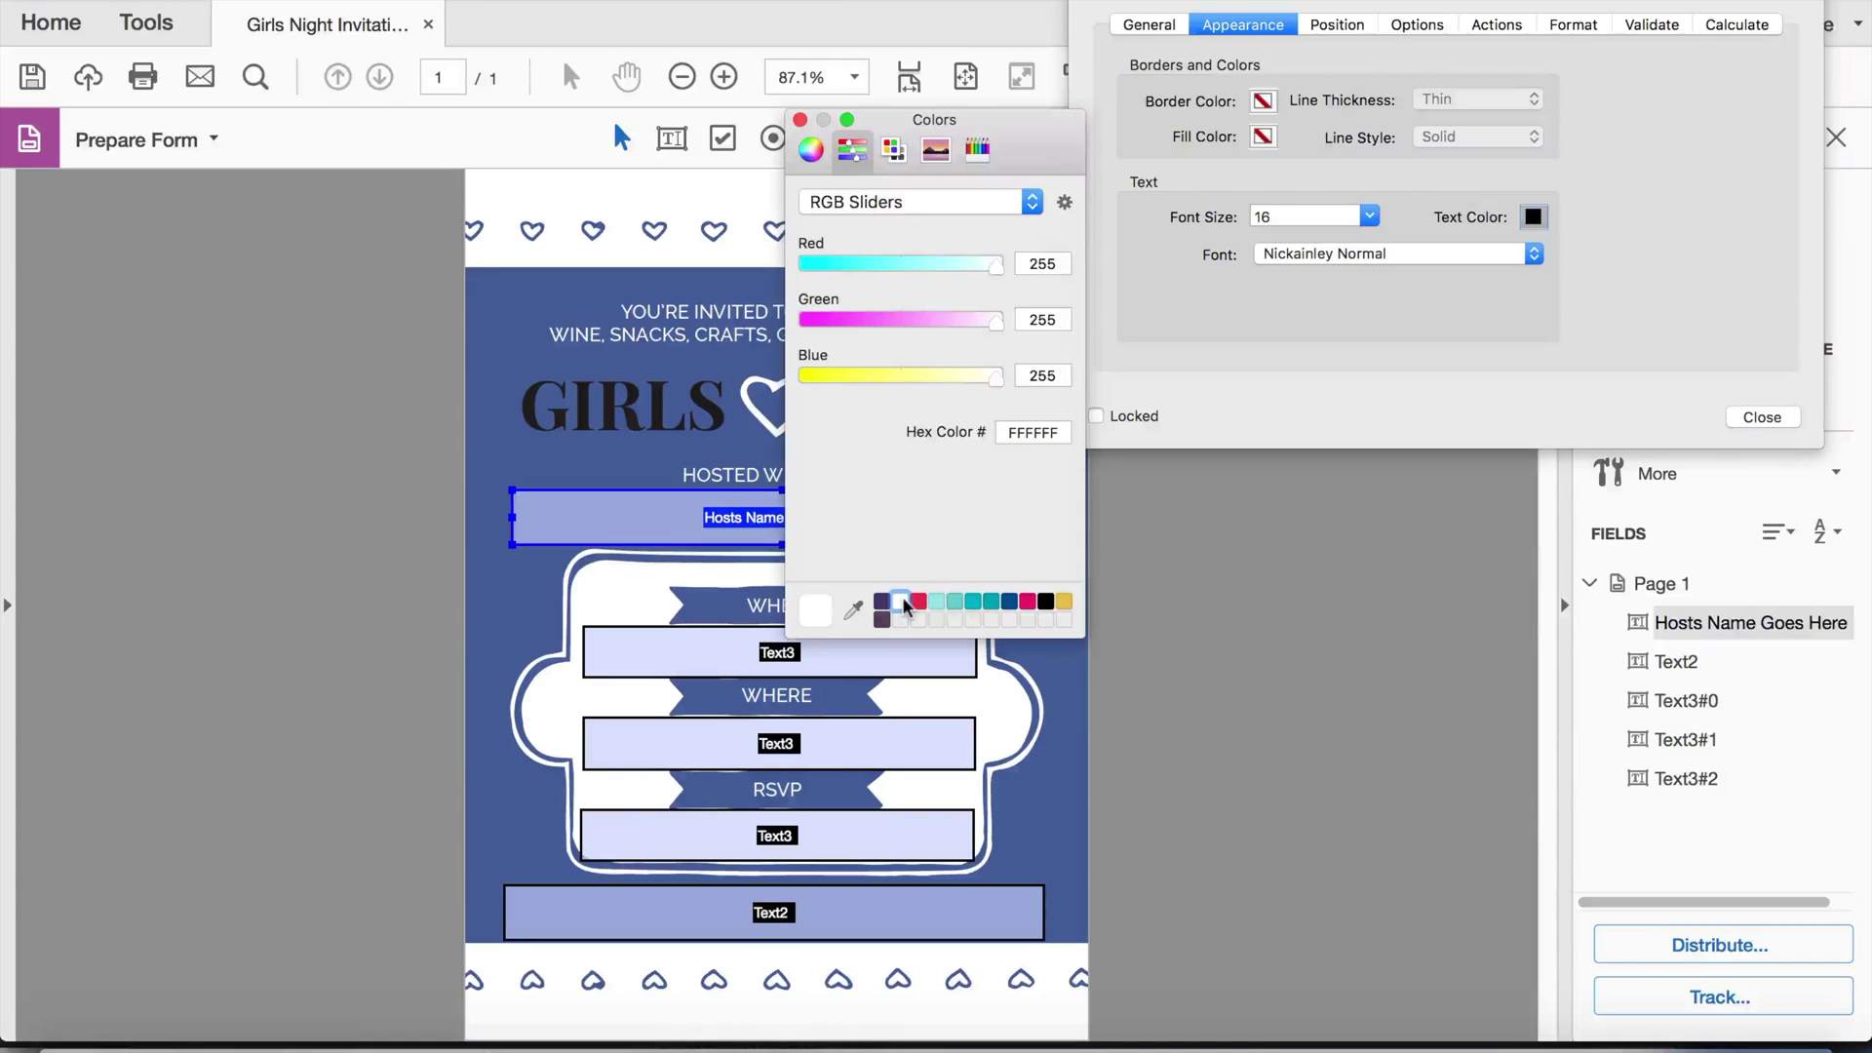
click(800, 120)
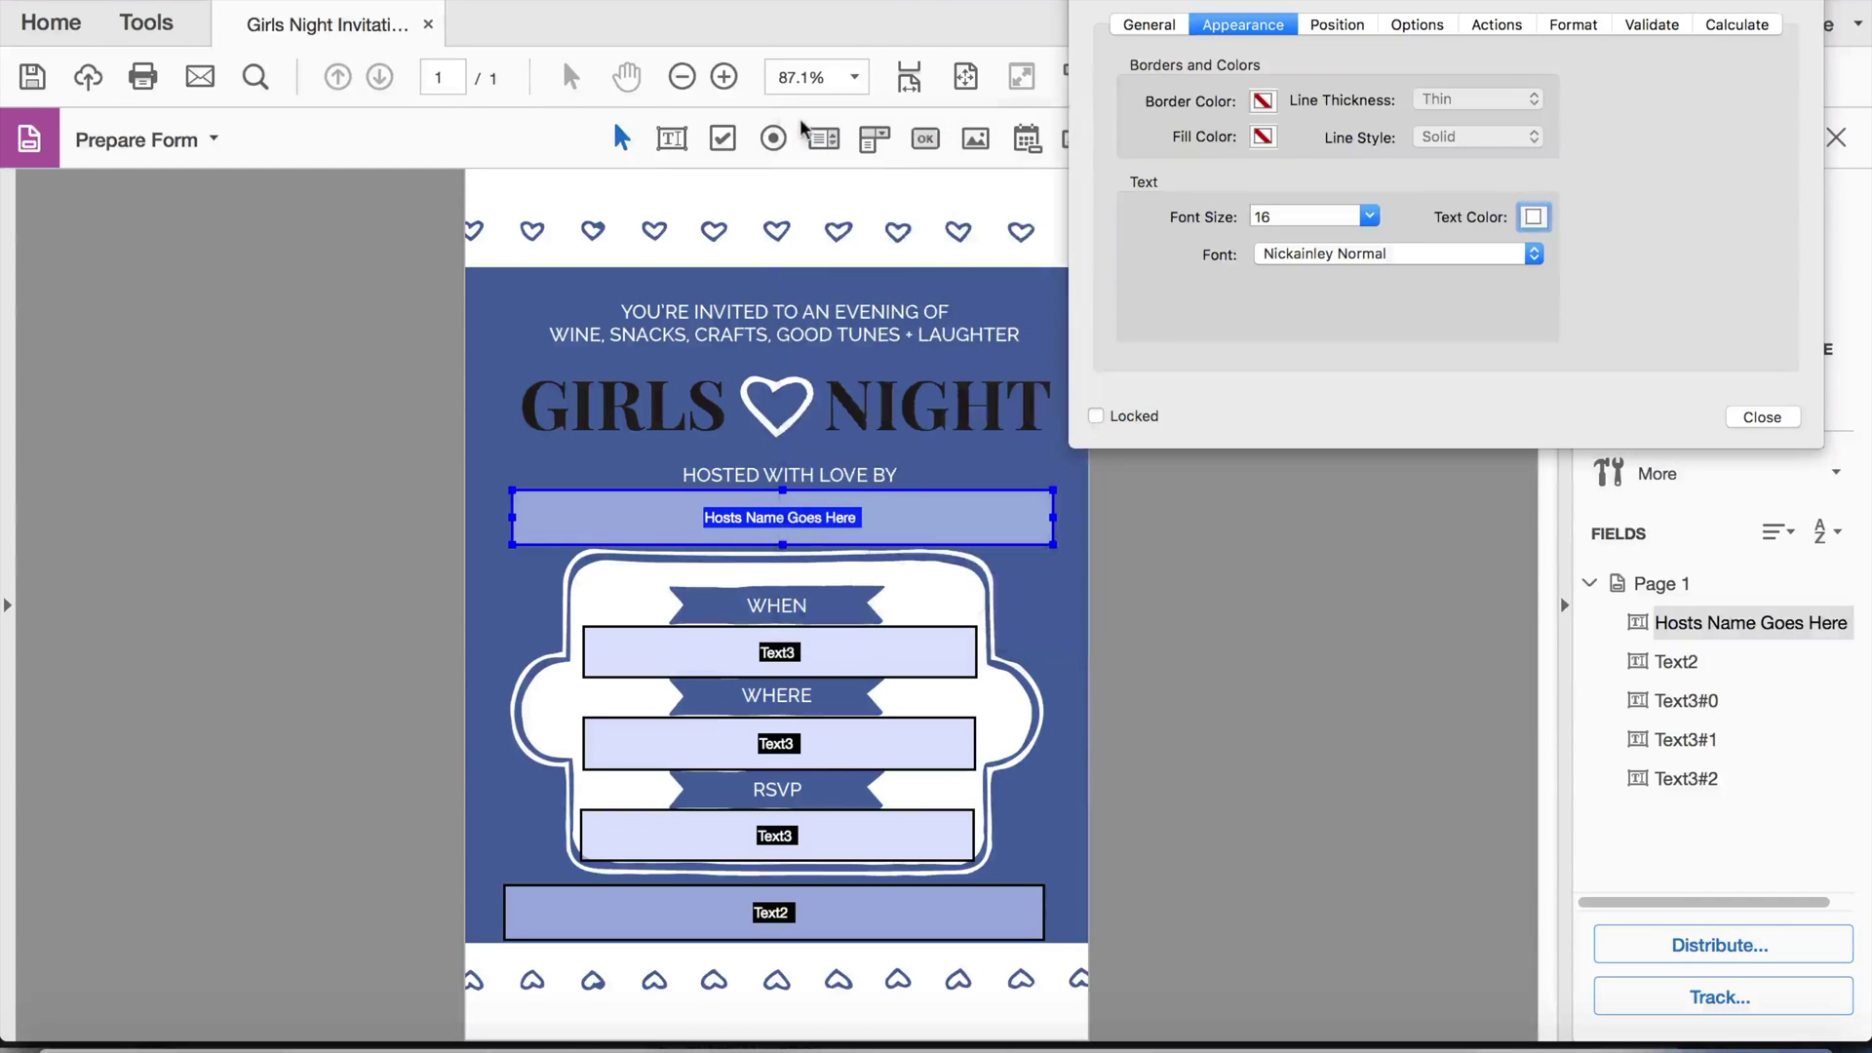
Turn off spell-check and scrolling, enable multi-line and rich text, and centre the text.
click(1342, 26)
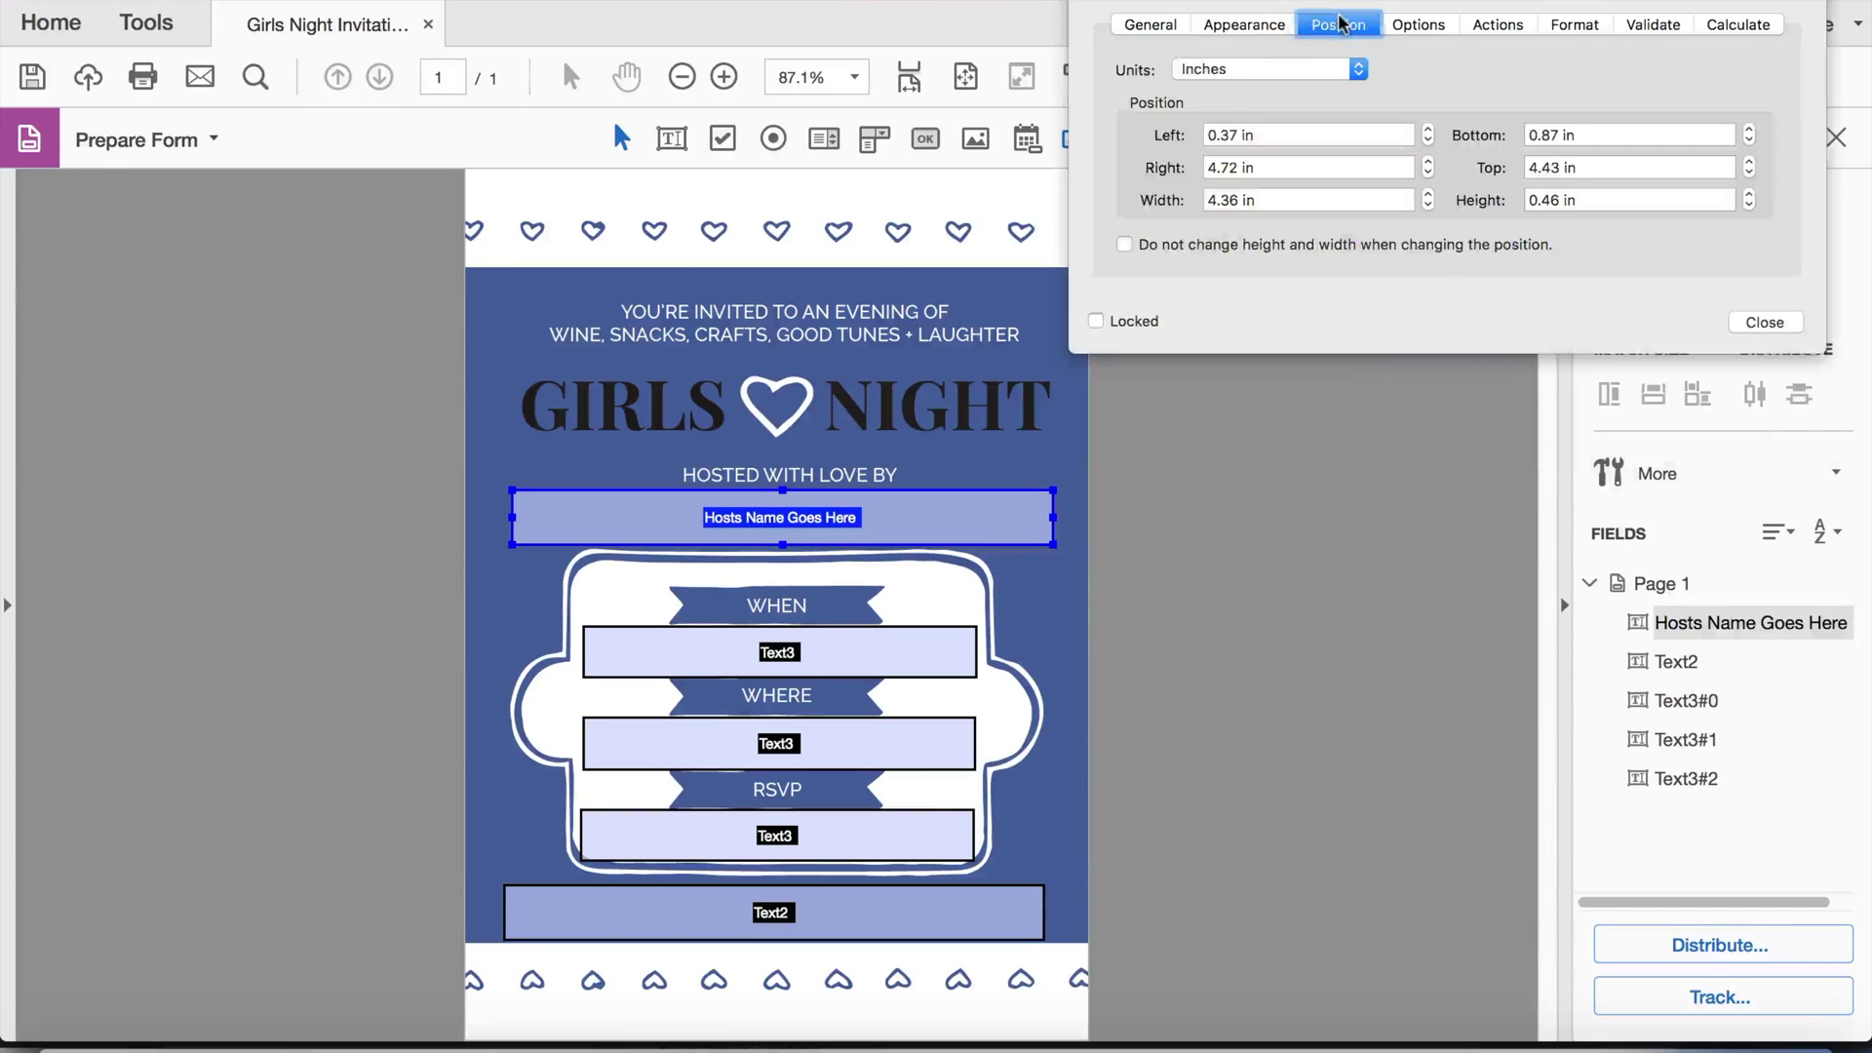
click(1420, 37)
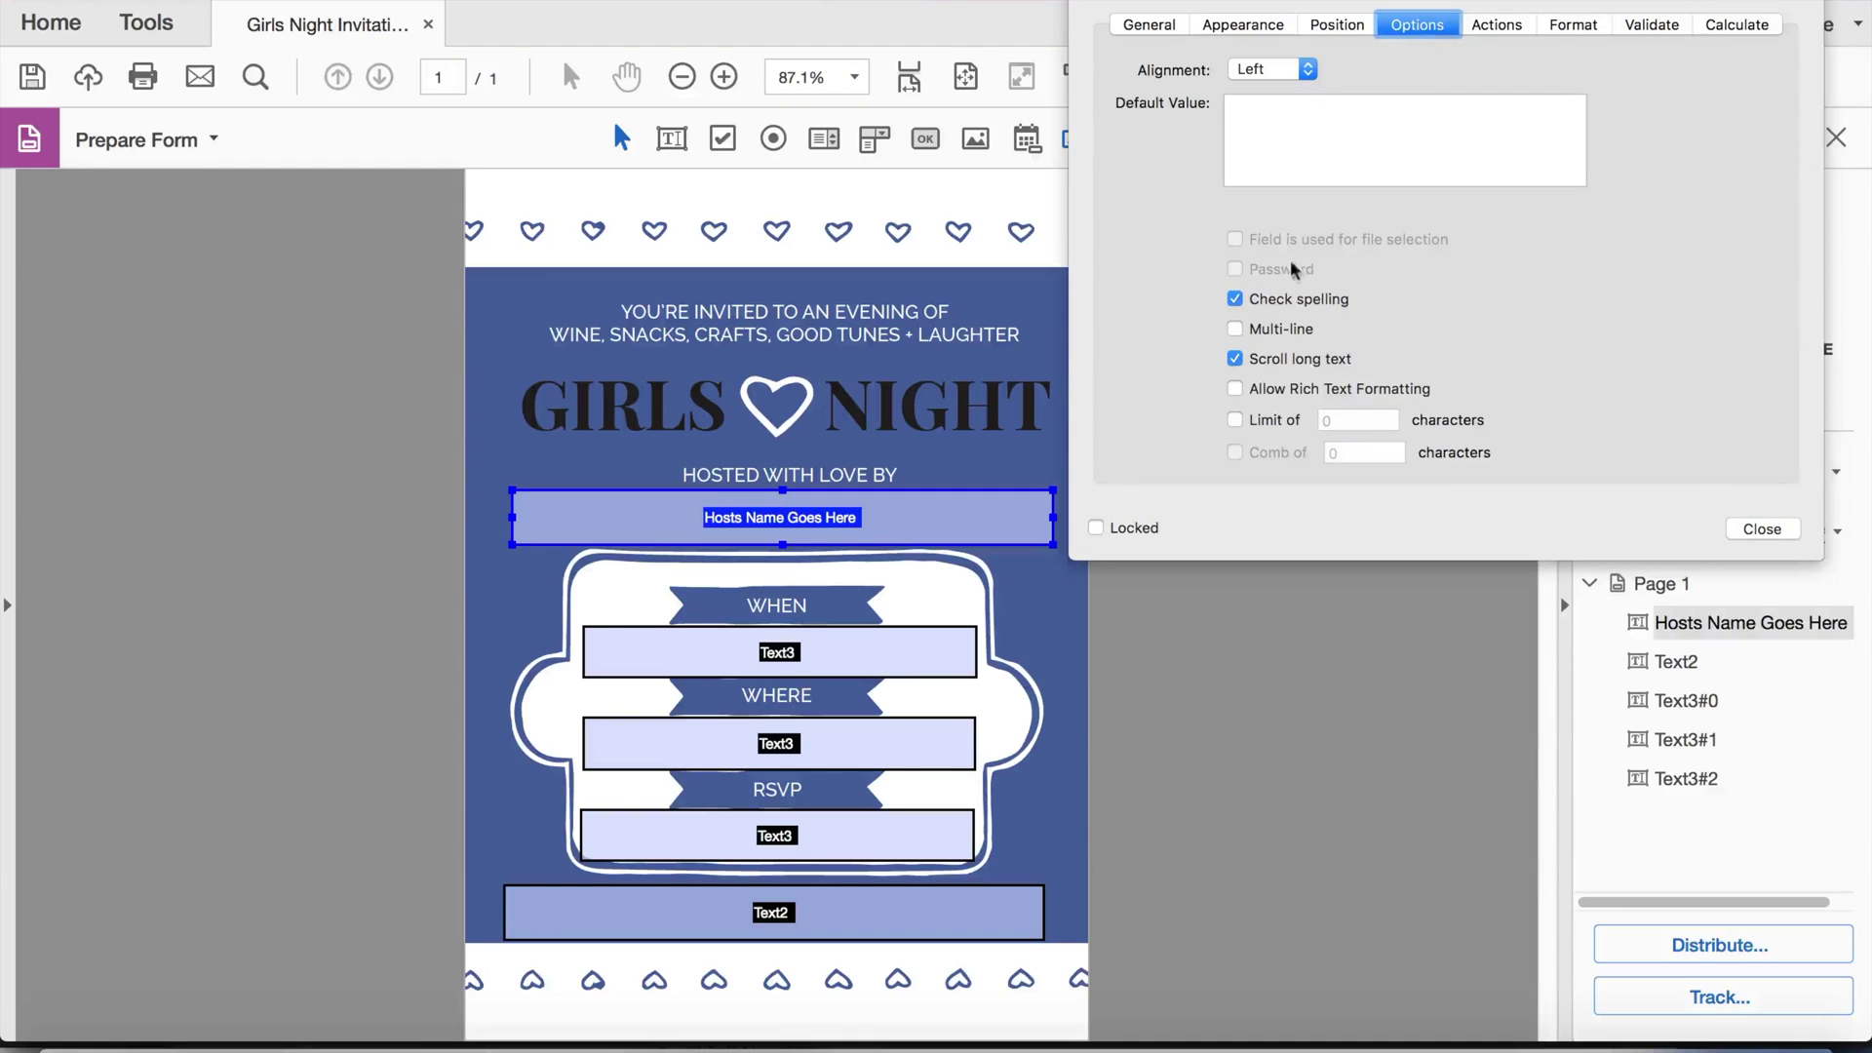
click(1235, 299)
click(1236, 359)
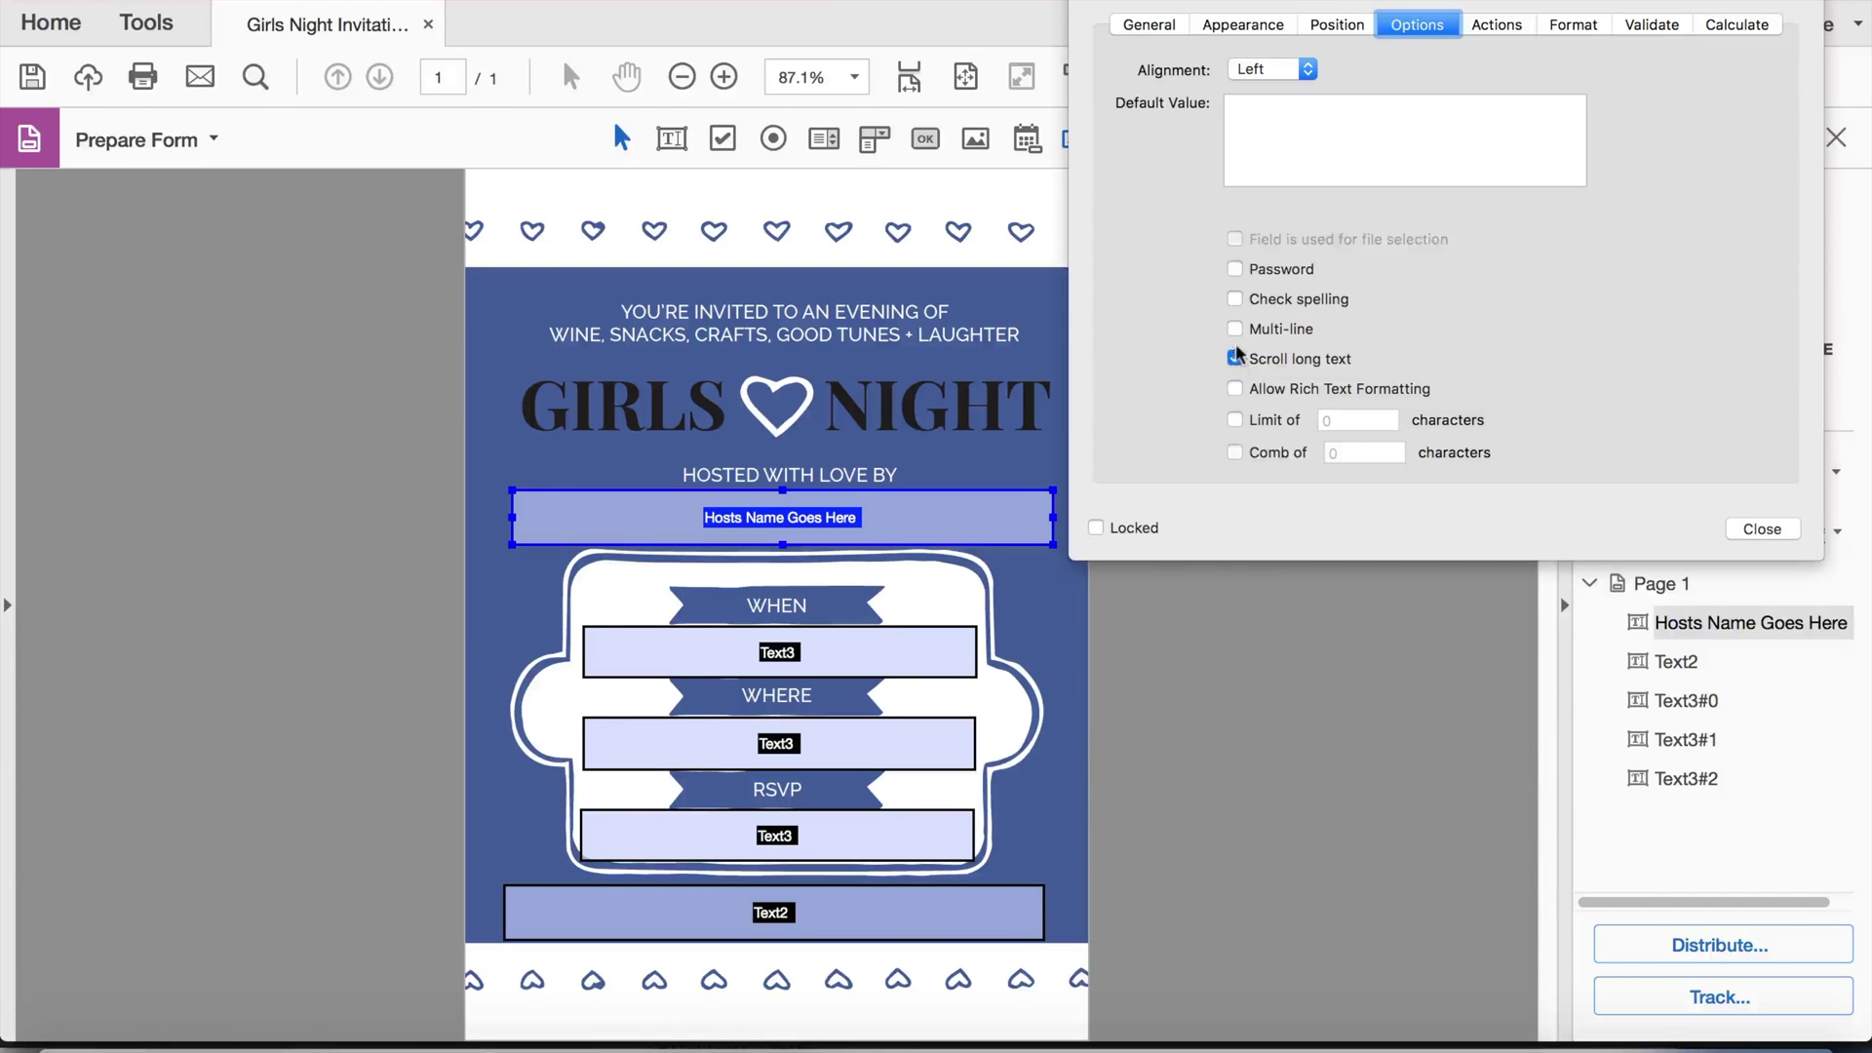
click(1235, 330)
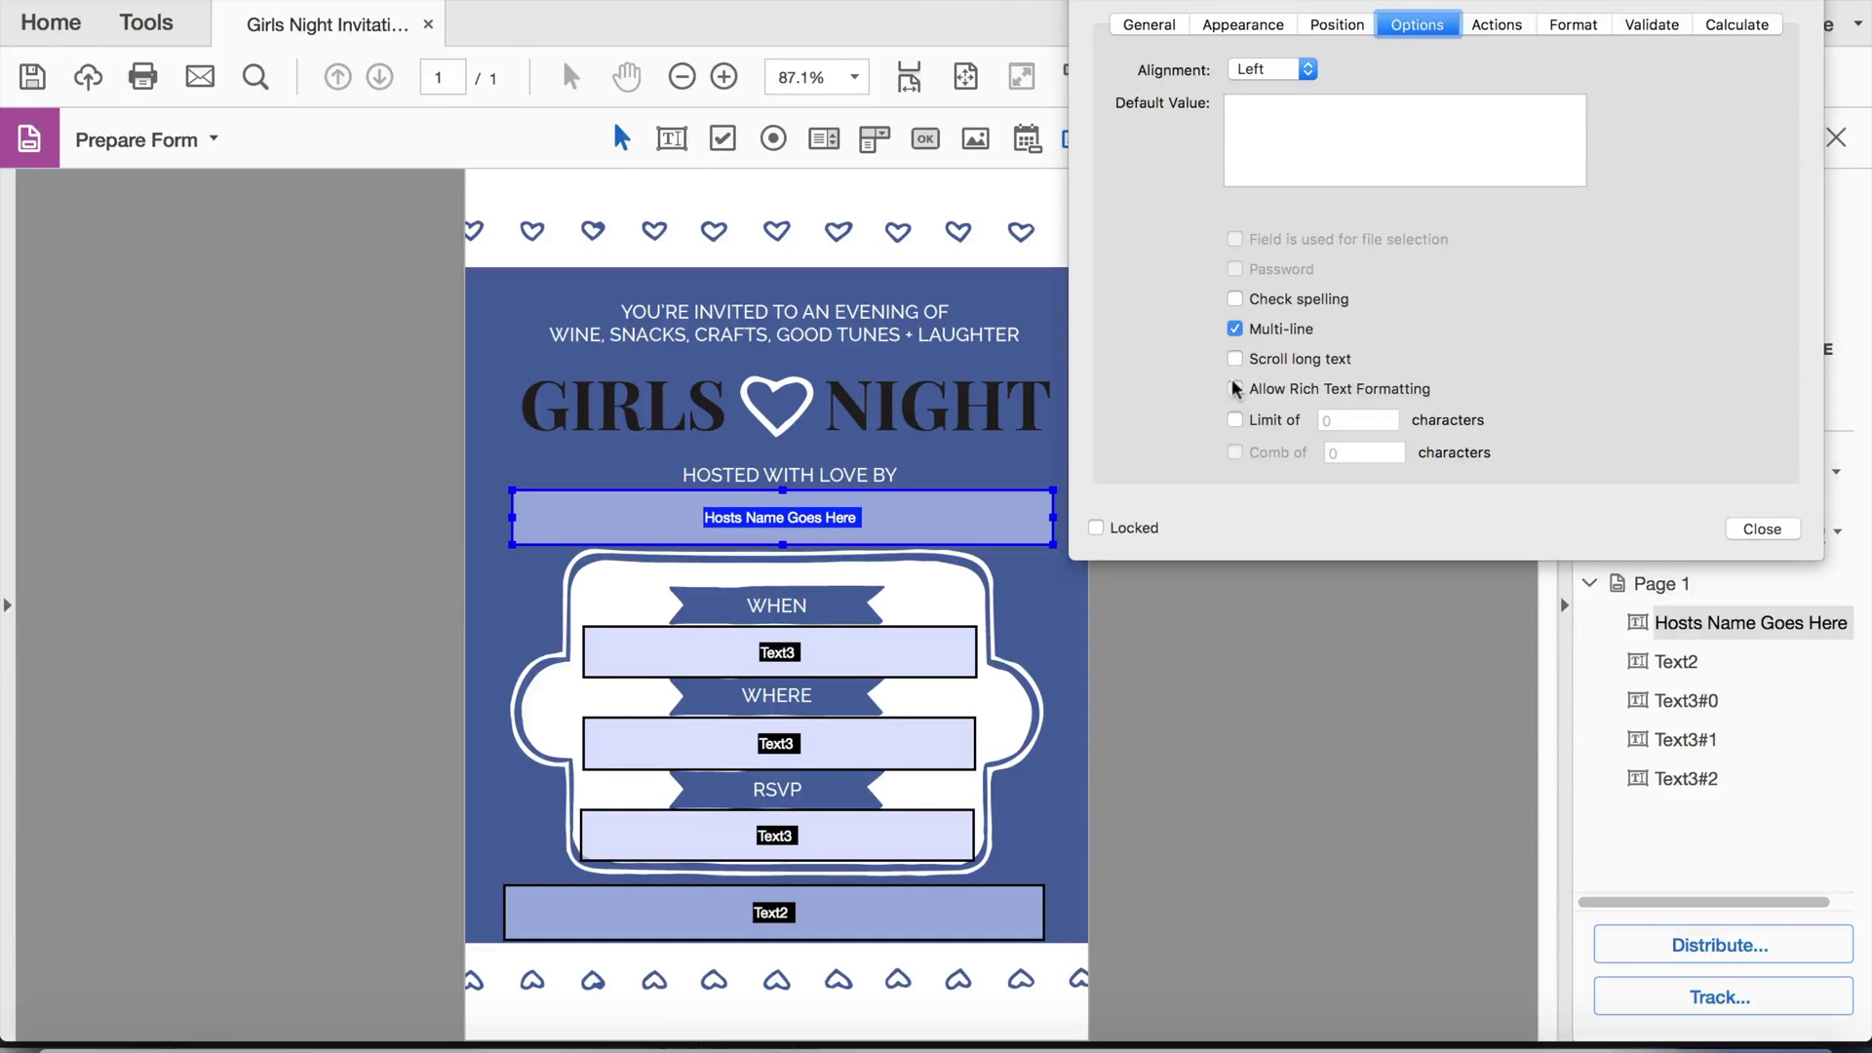
click(1280, 73)
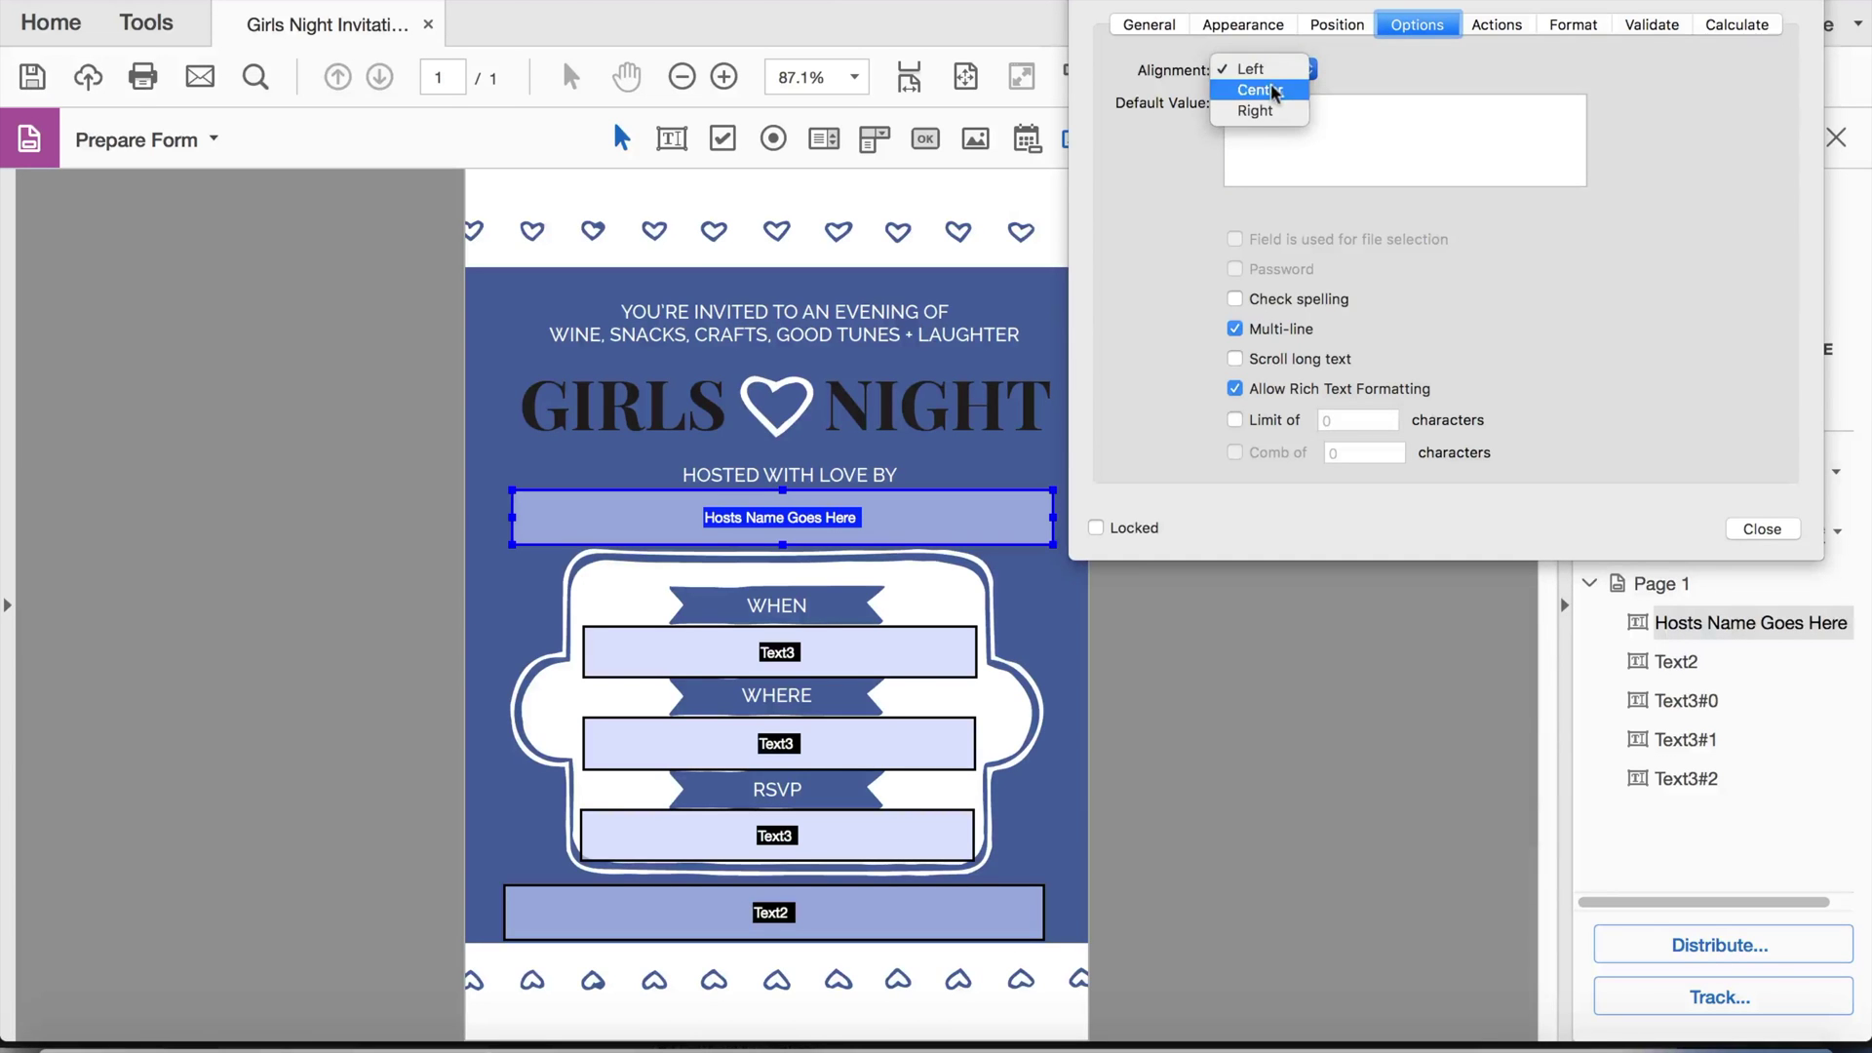
click(1273, 90)
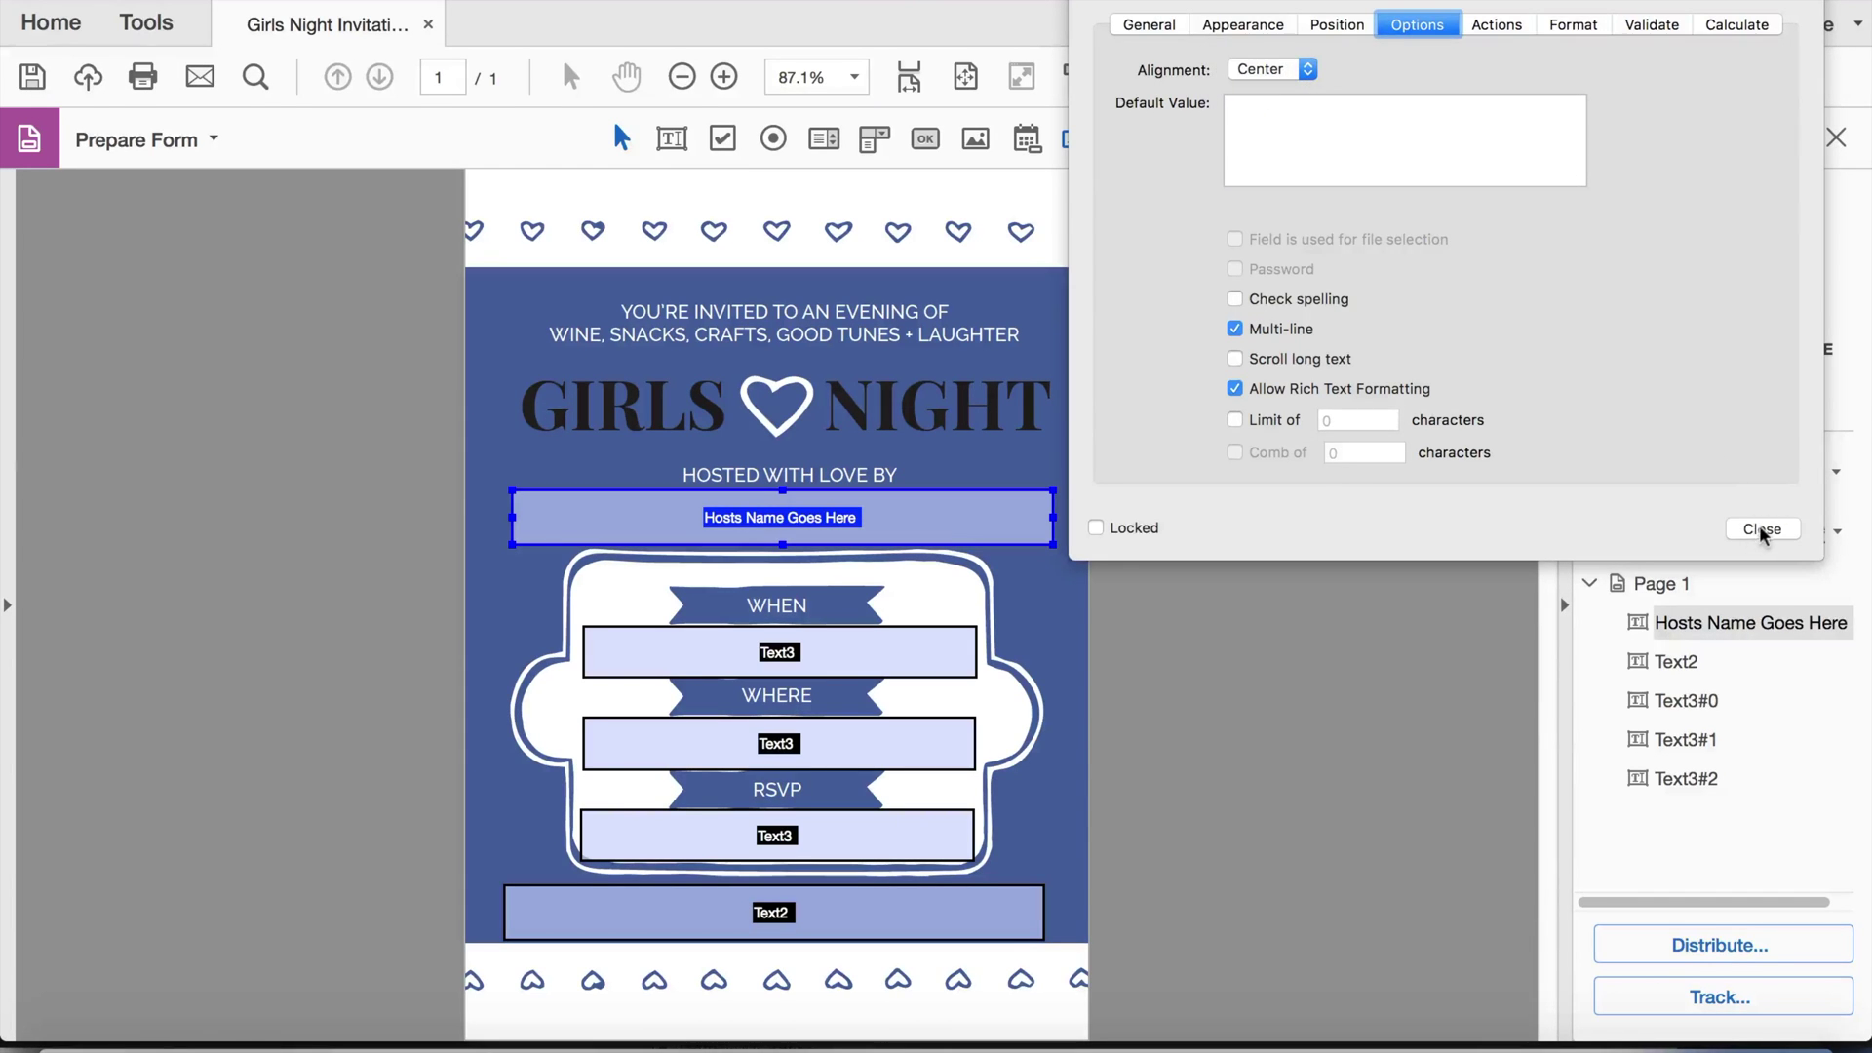
click(1761, 528)
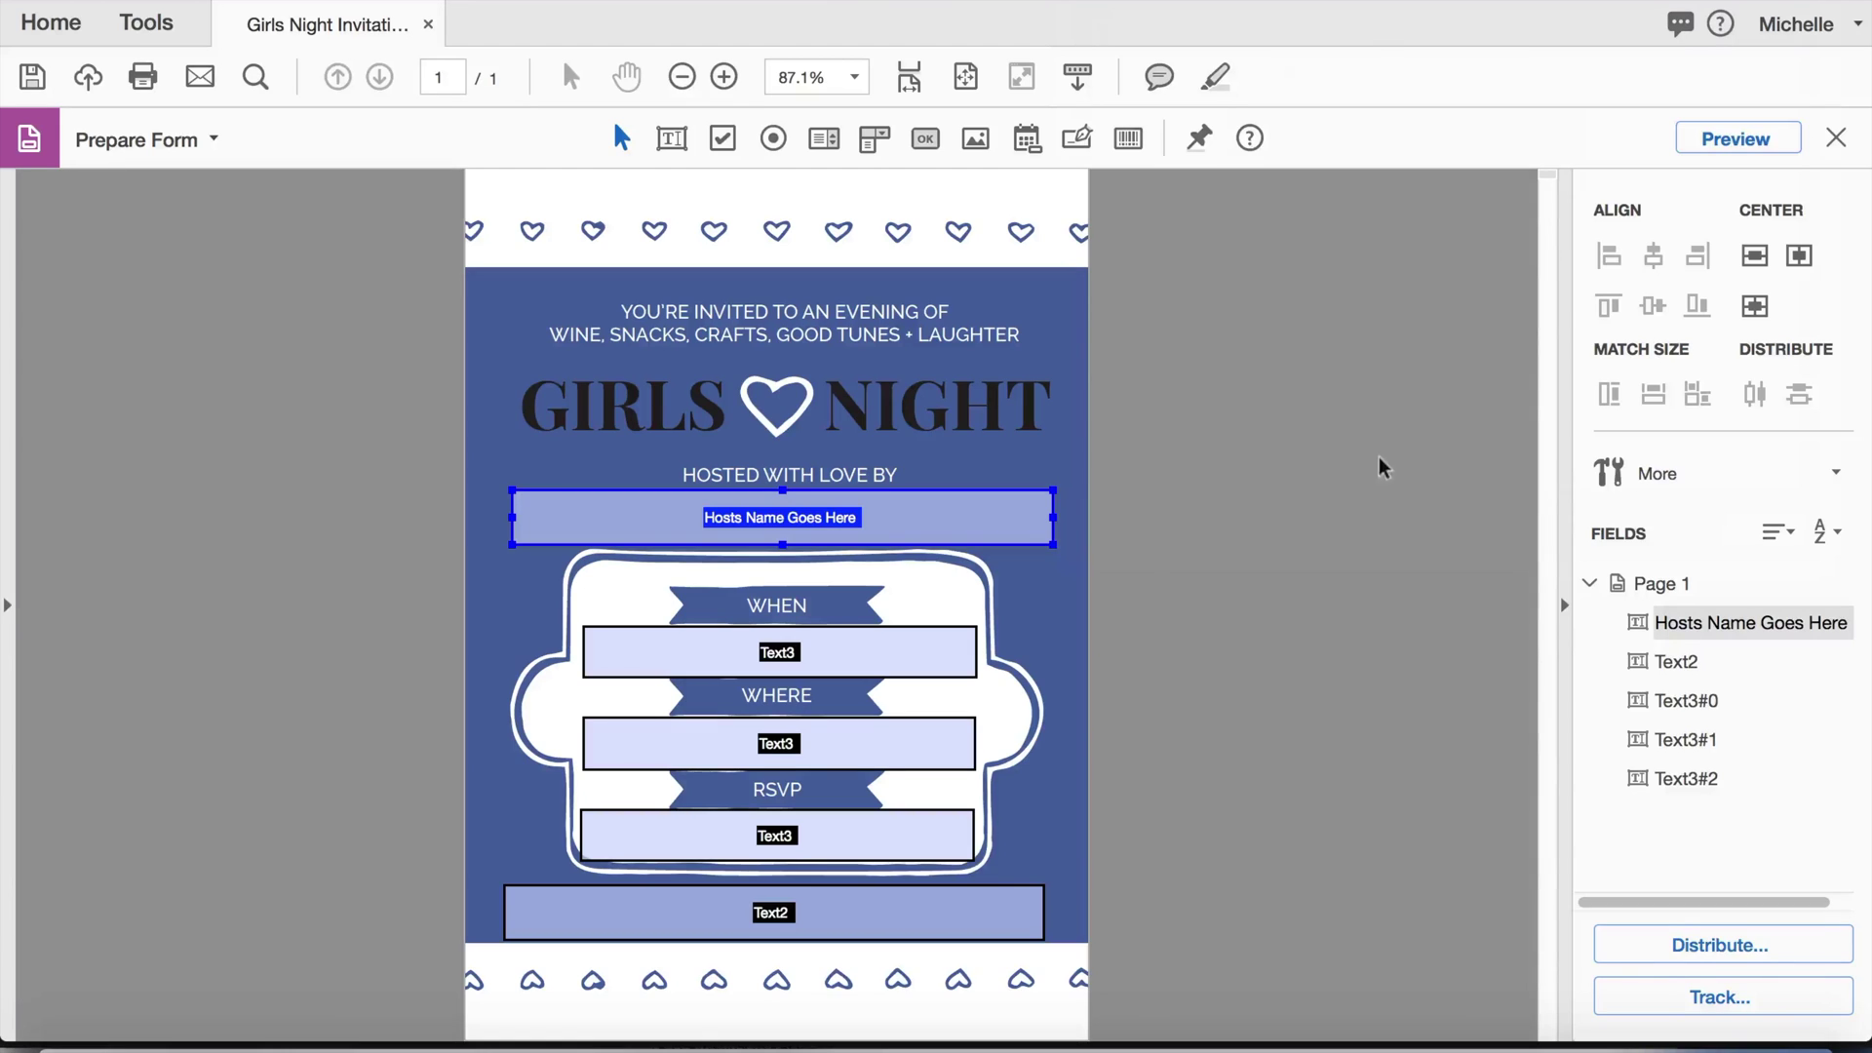
Preview the form, test a host name in the hosted-by field, then clear it and return to editing.
click(1721, 139)
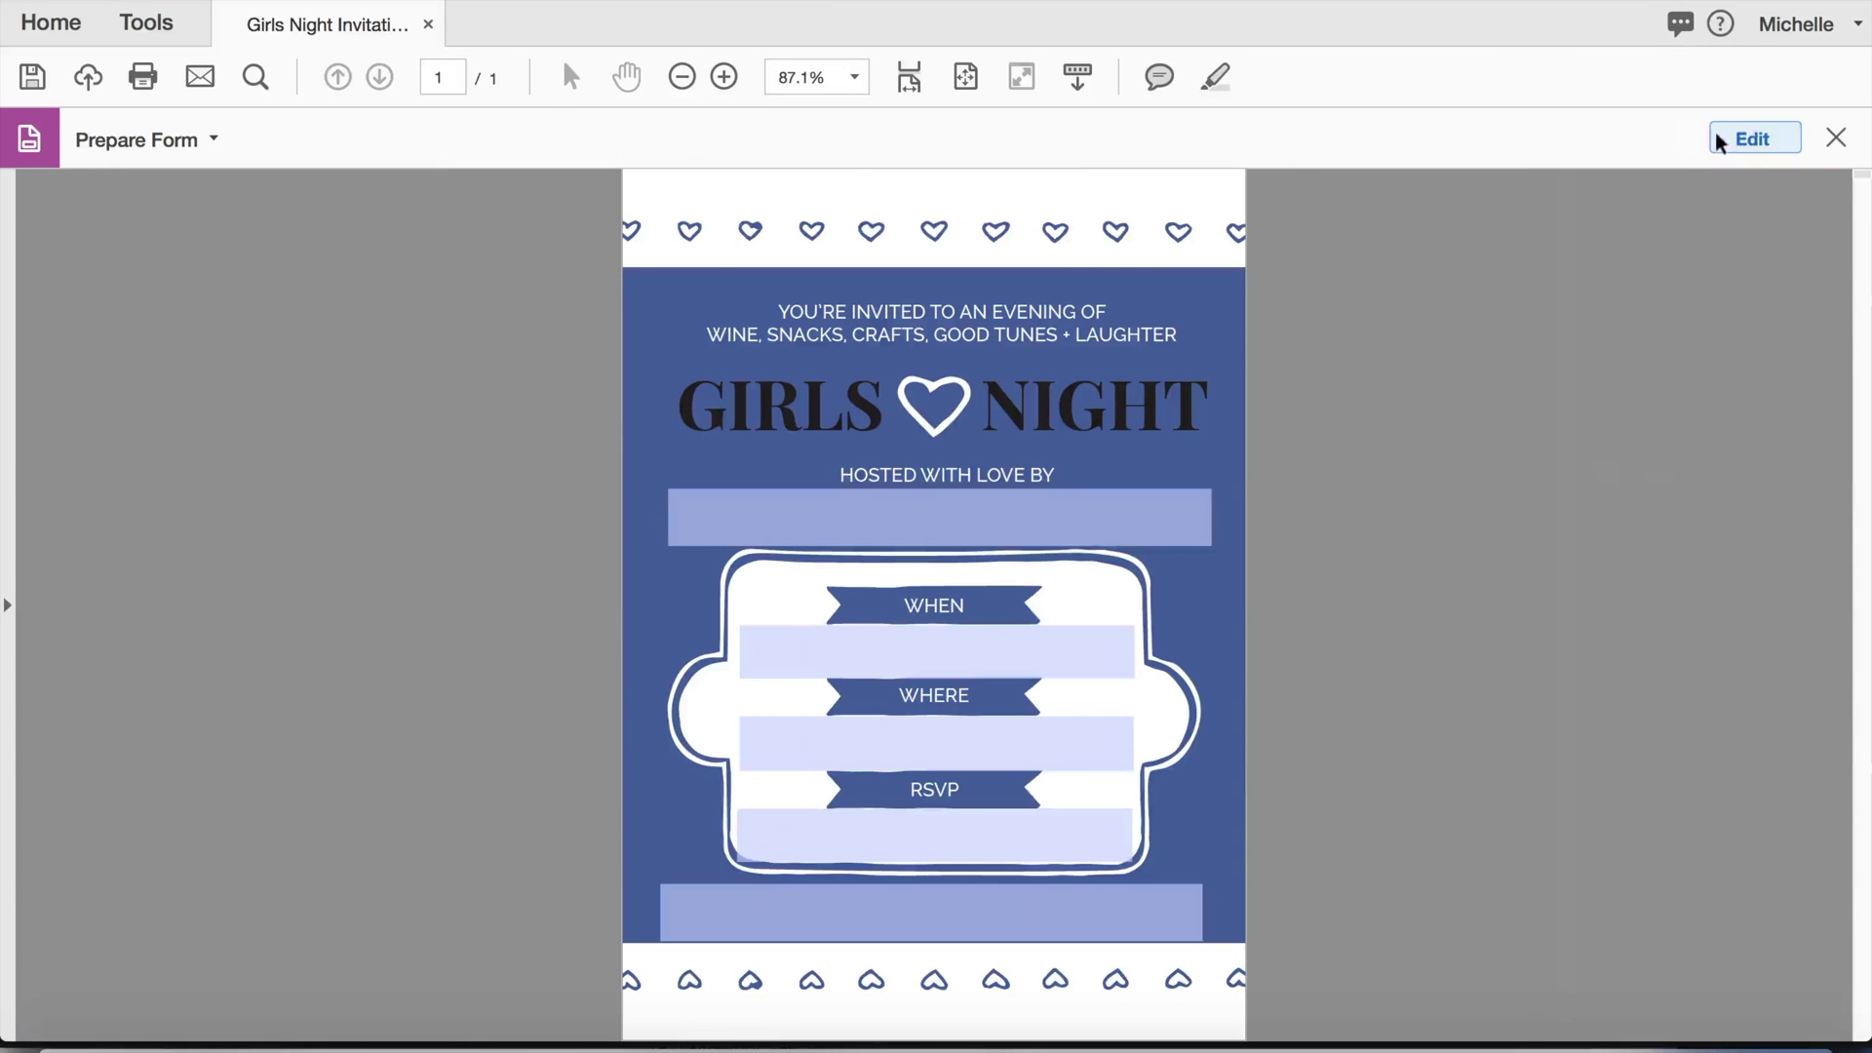
click(964, 520)
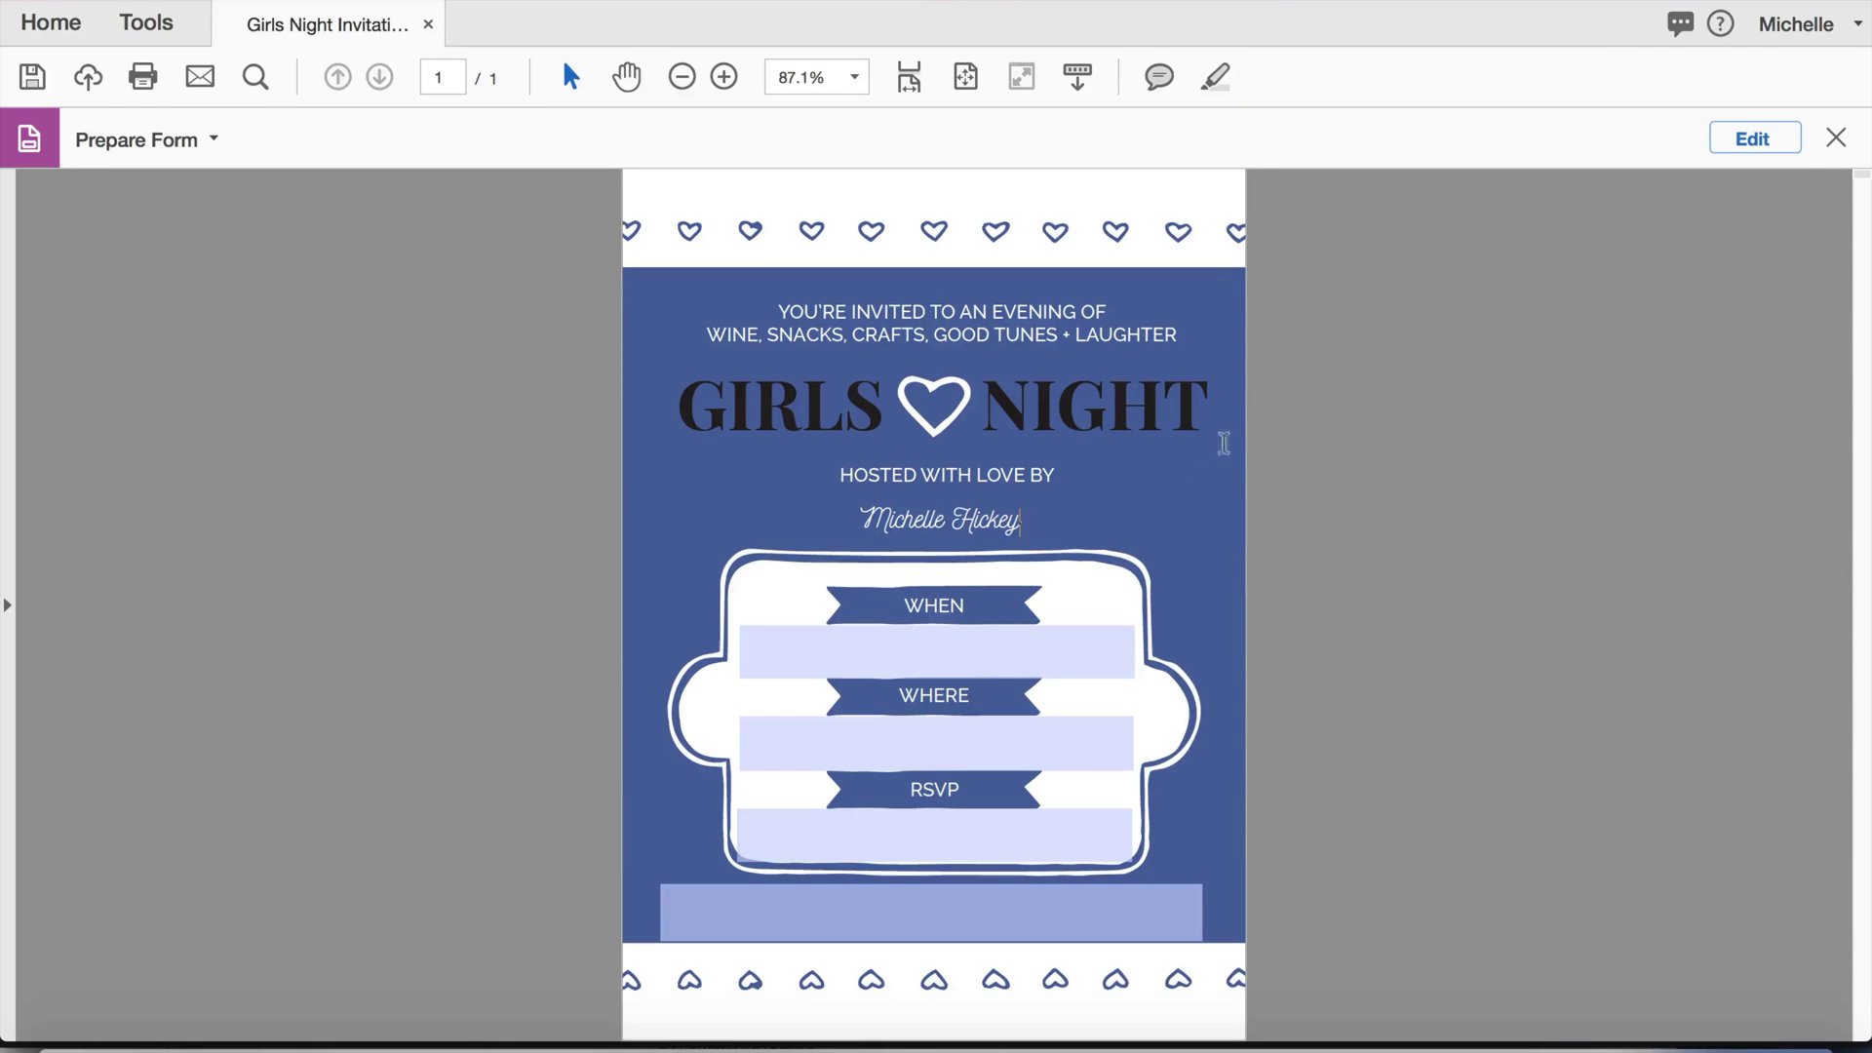
double_click(993, 517)
key(ctrl+a)
key(BackSpace)
click(1752, 138)
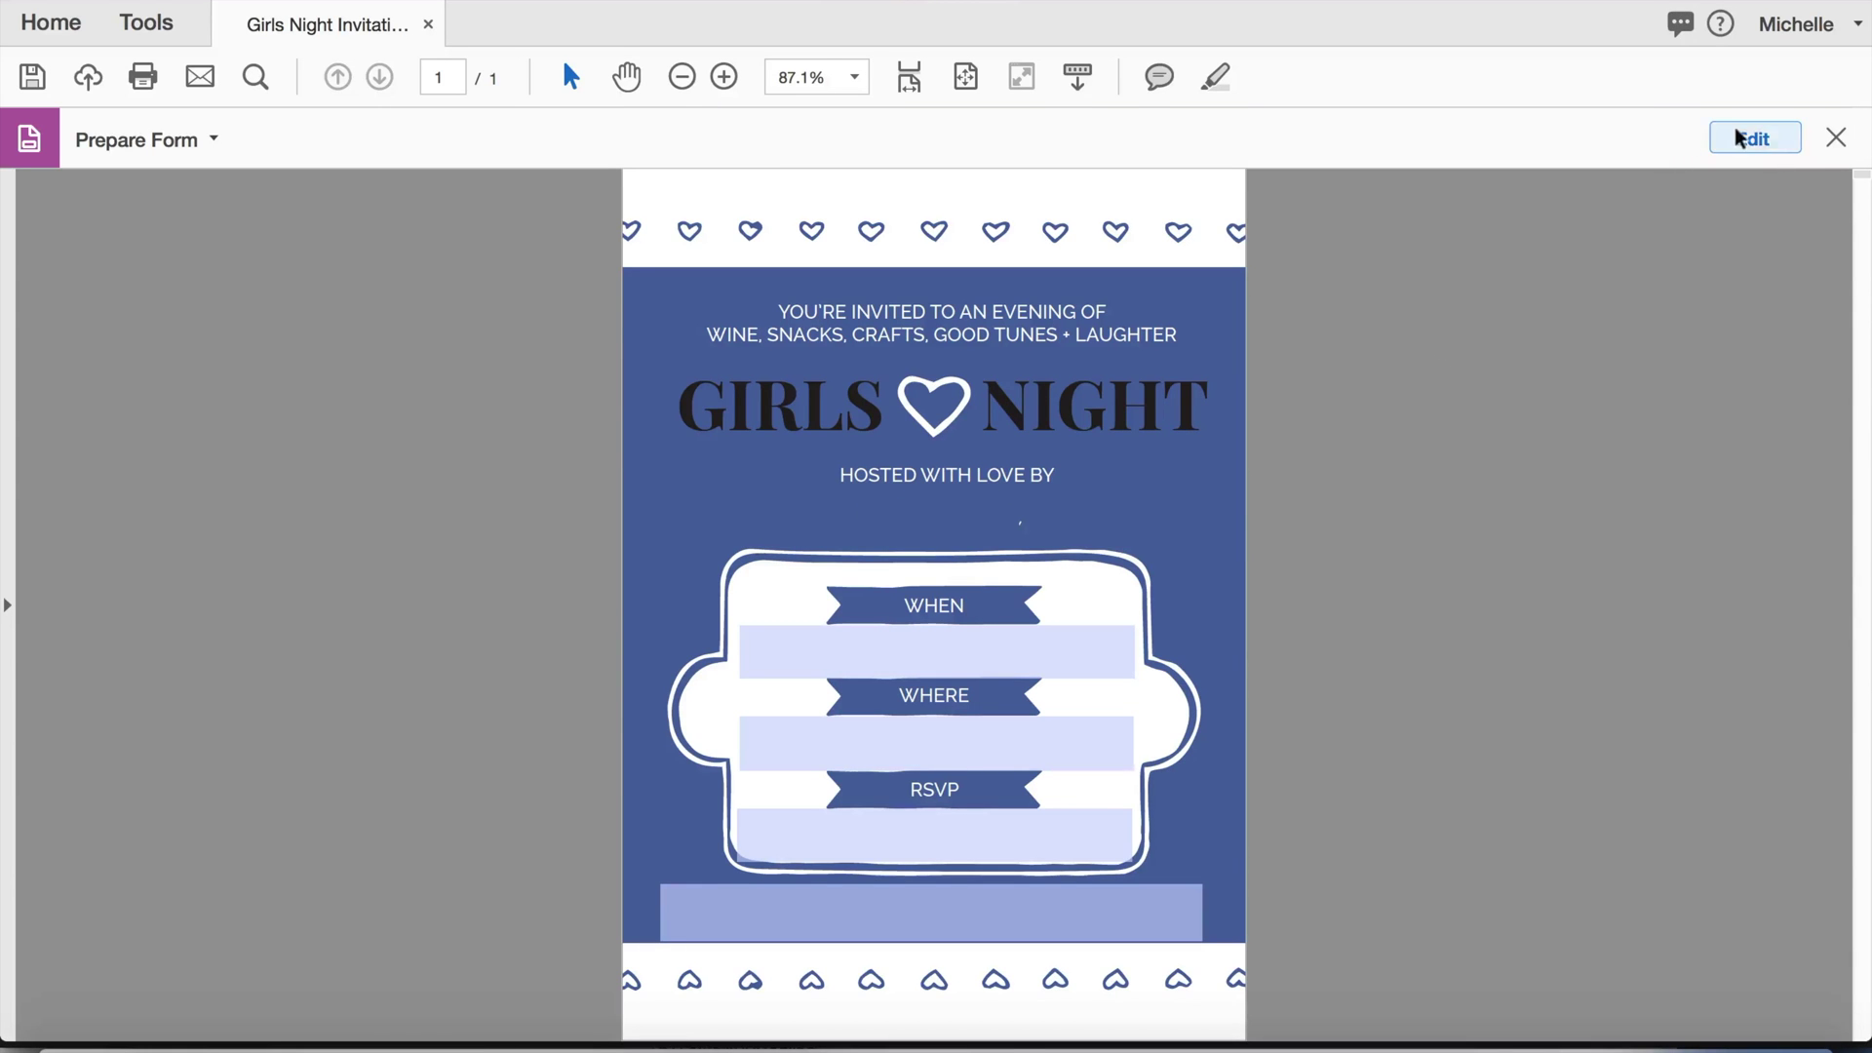
Replace the Hosts Name Goes Here field's 16 pt font size with a new value.
click(780, 502)
double_click(780, 518)
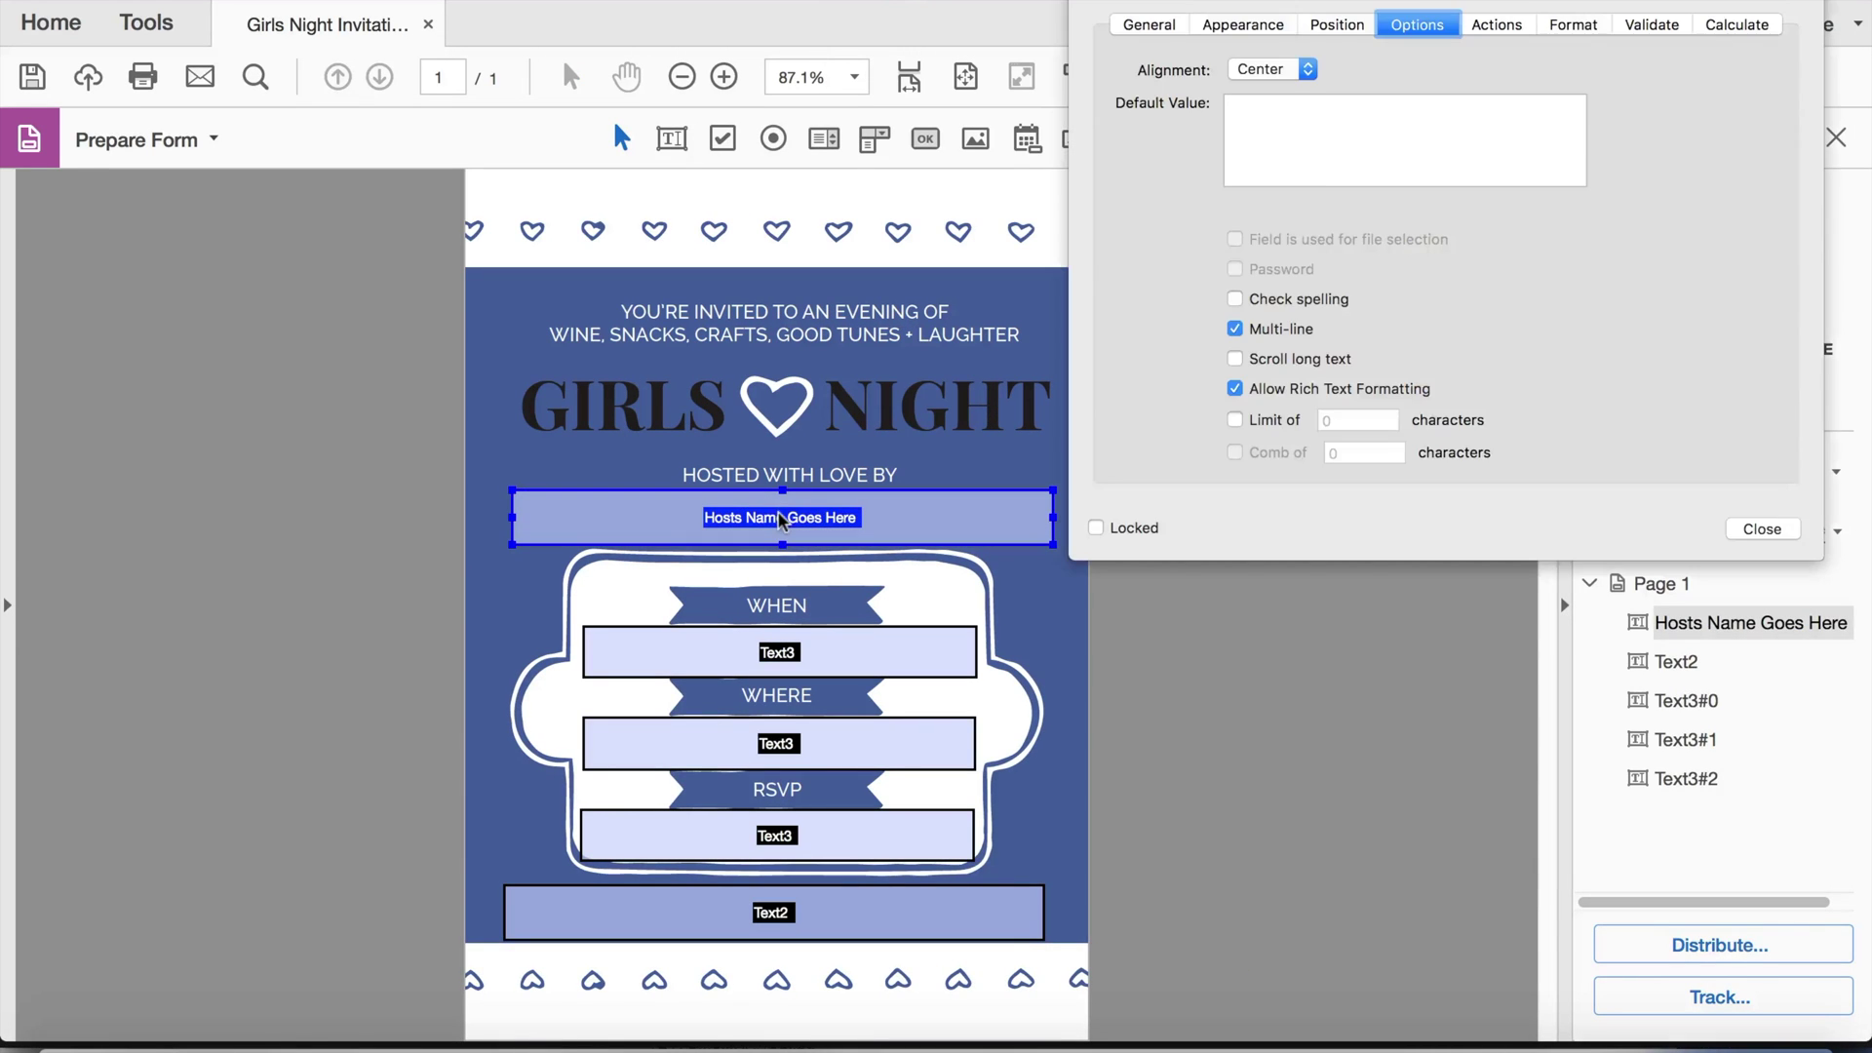
click(1244, 27)
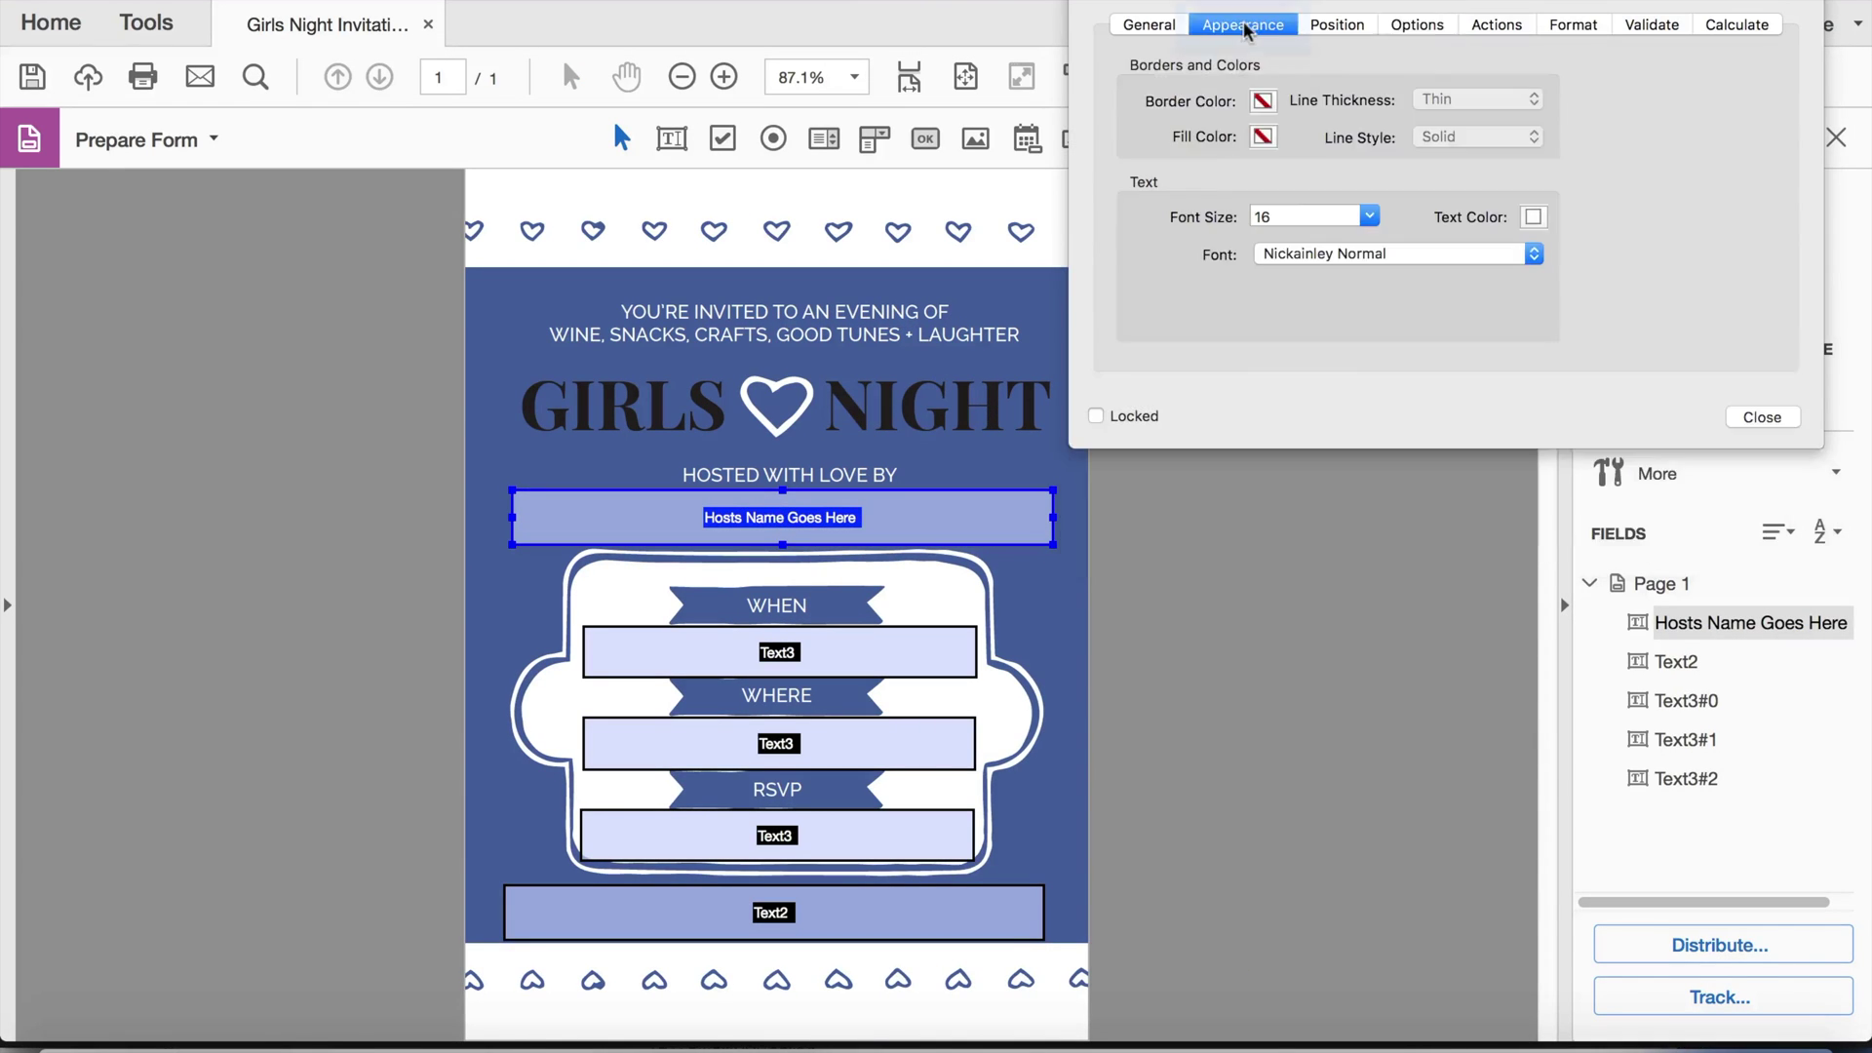
double_click(1295, 216)
text(1)
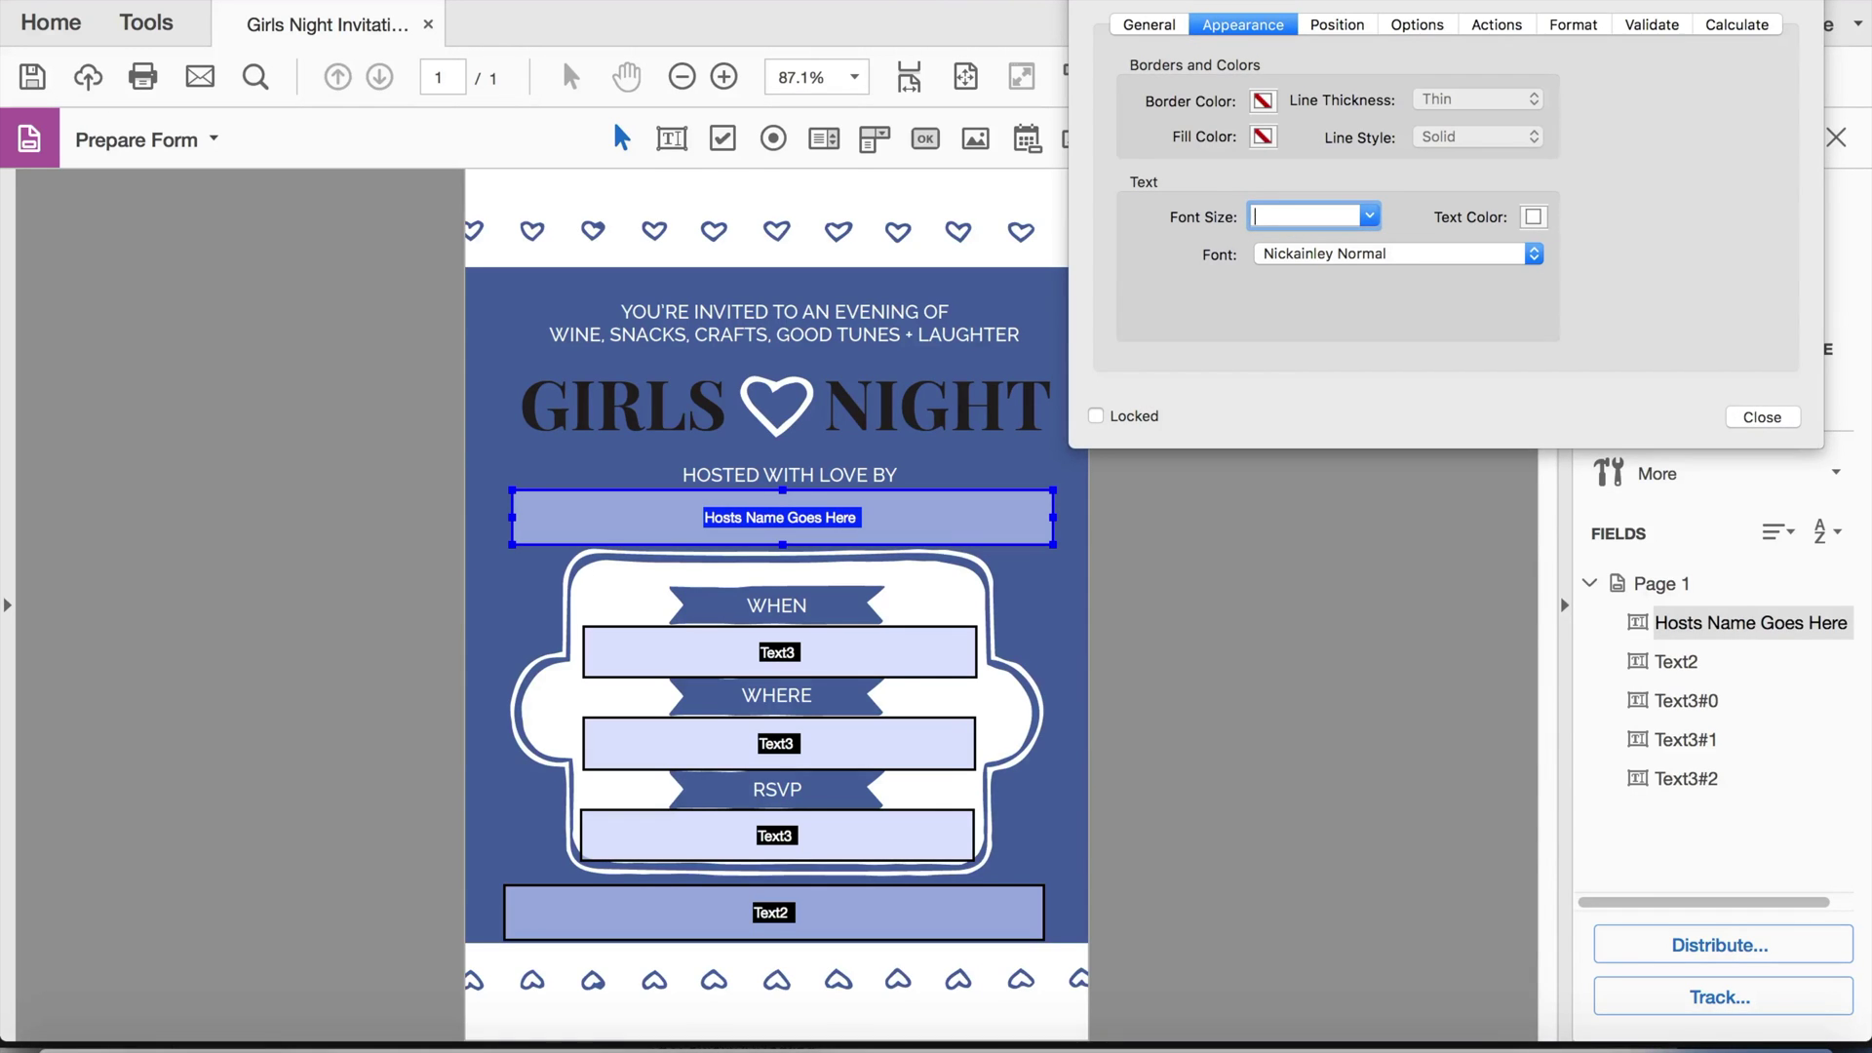
click(1763, 417)
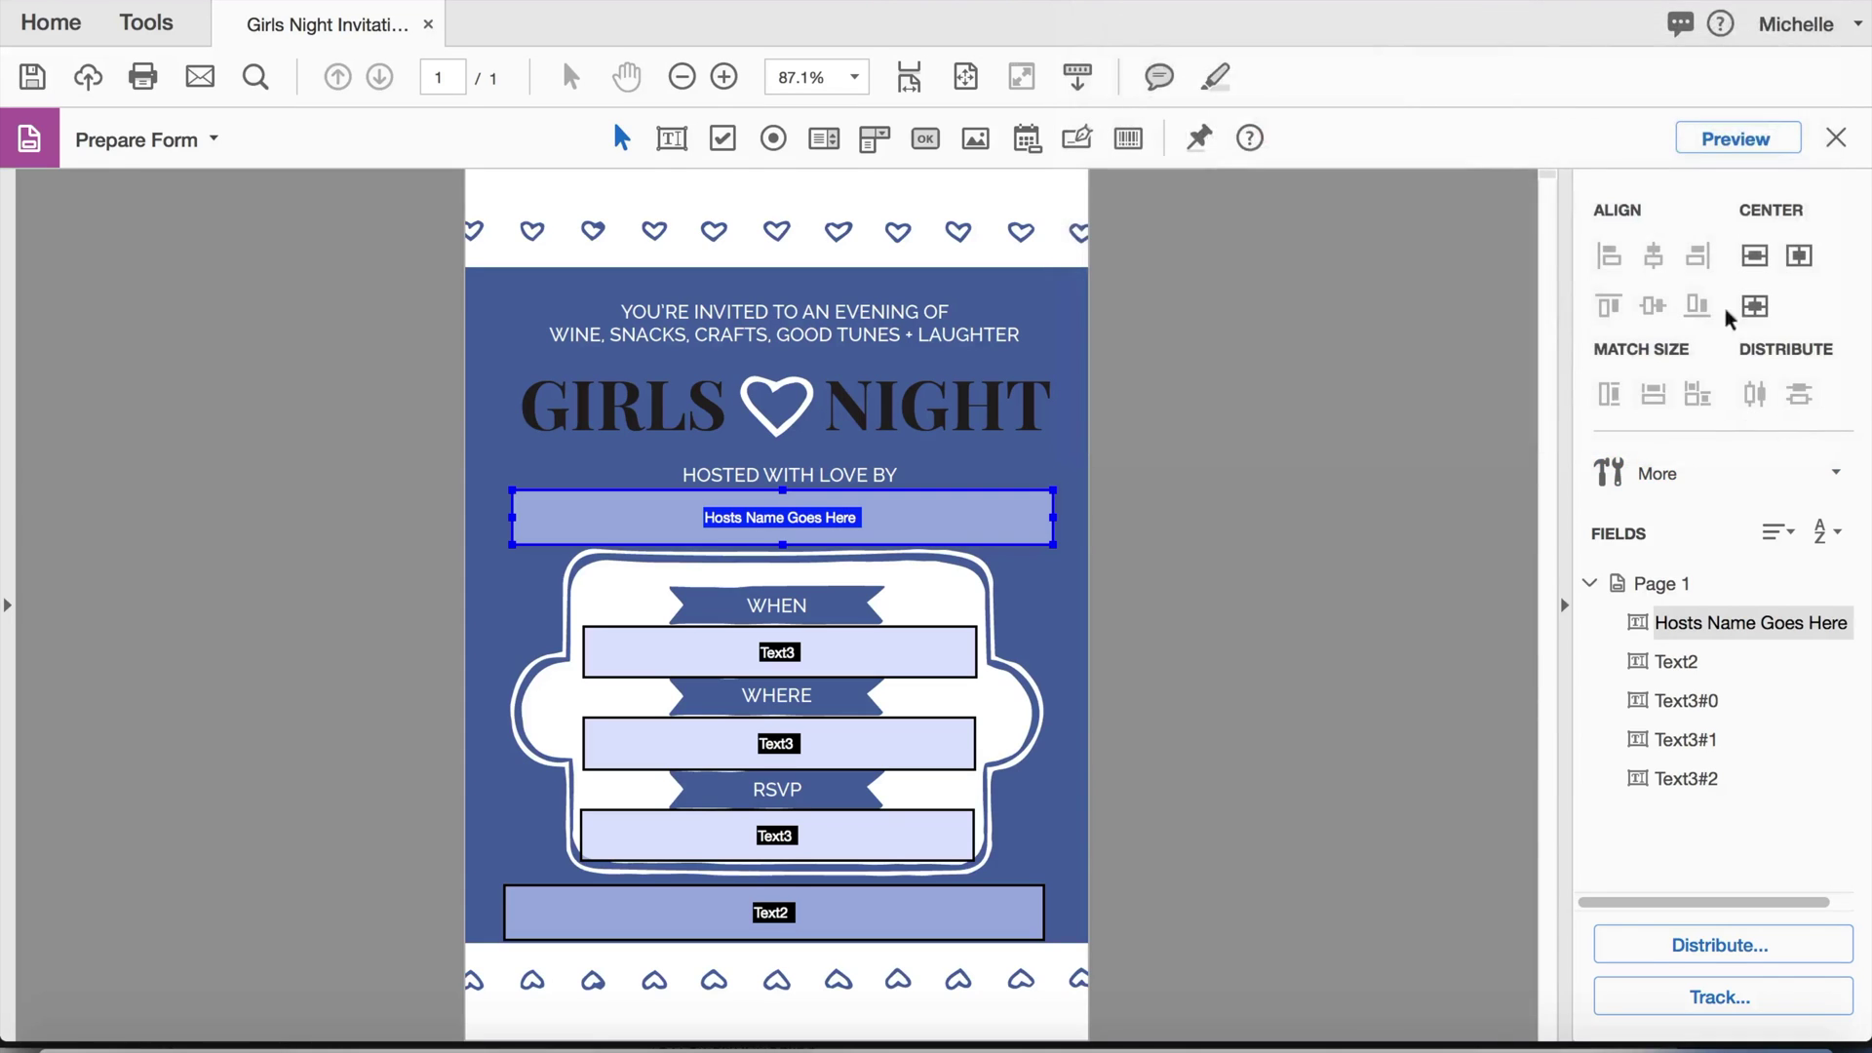
Preview the form and type the host's name into the hosted-by field.
click(1701, 142)
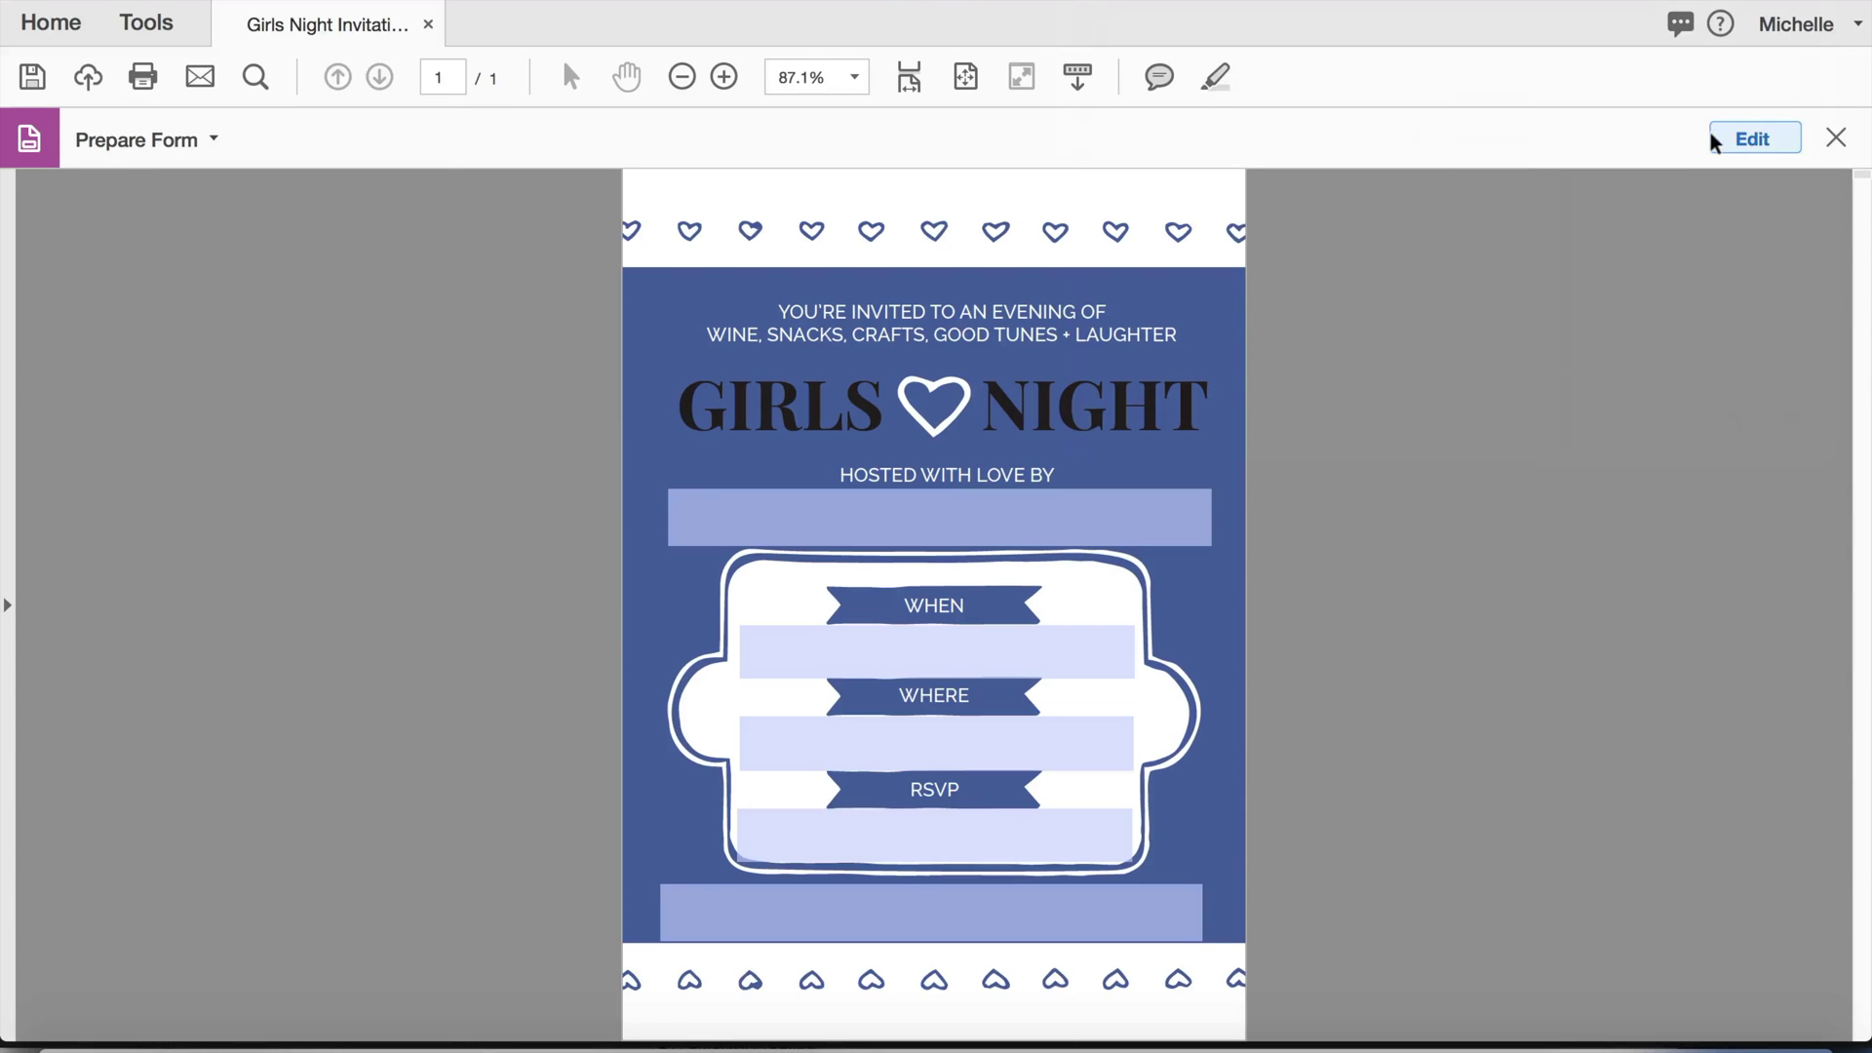
click(931, 516)
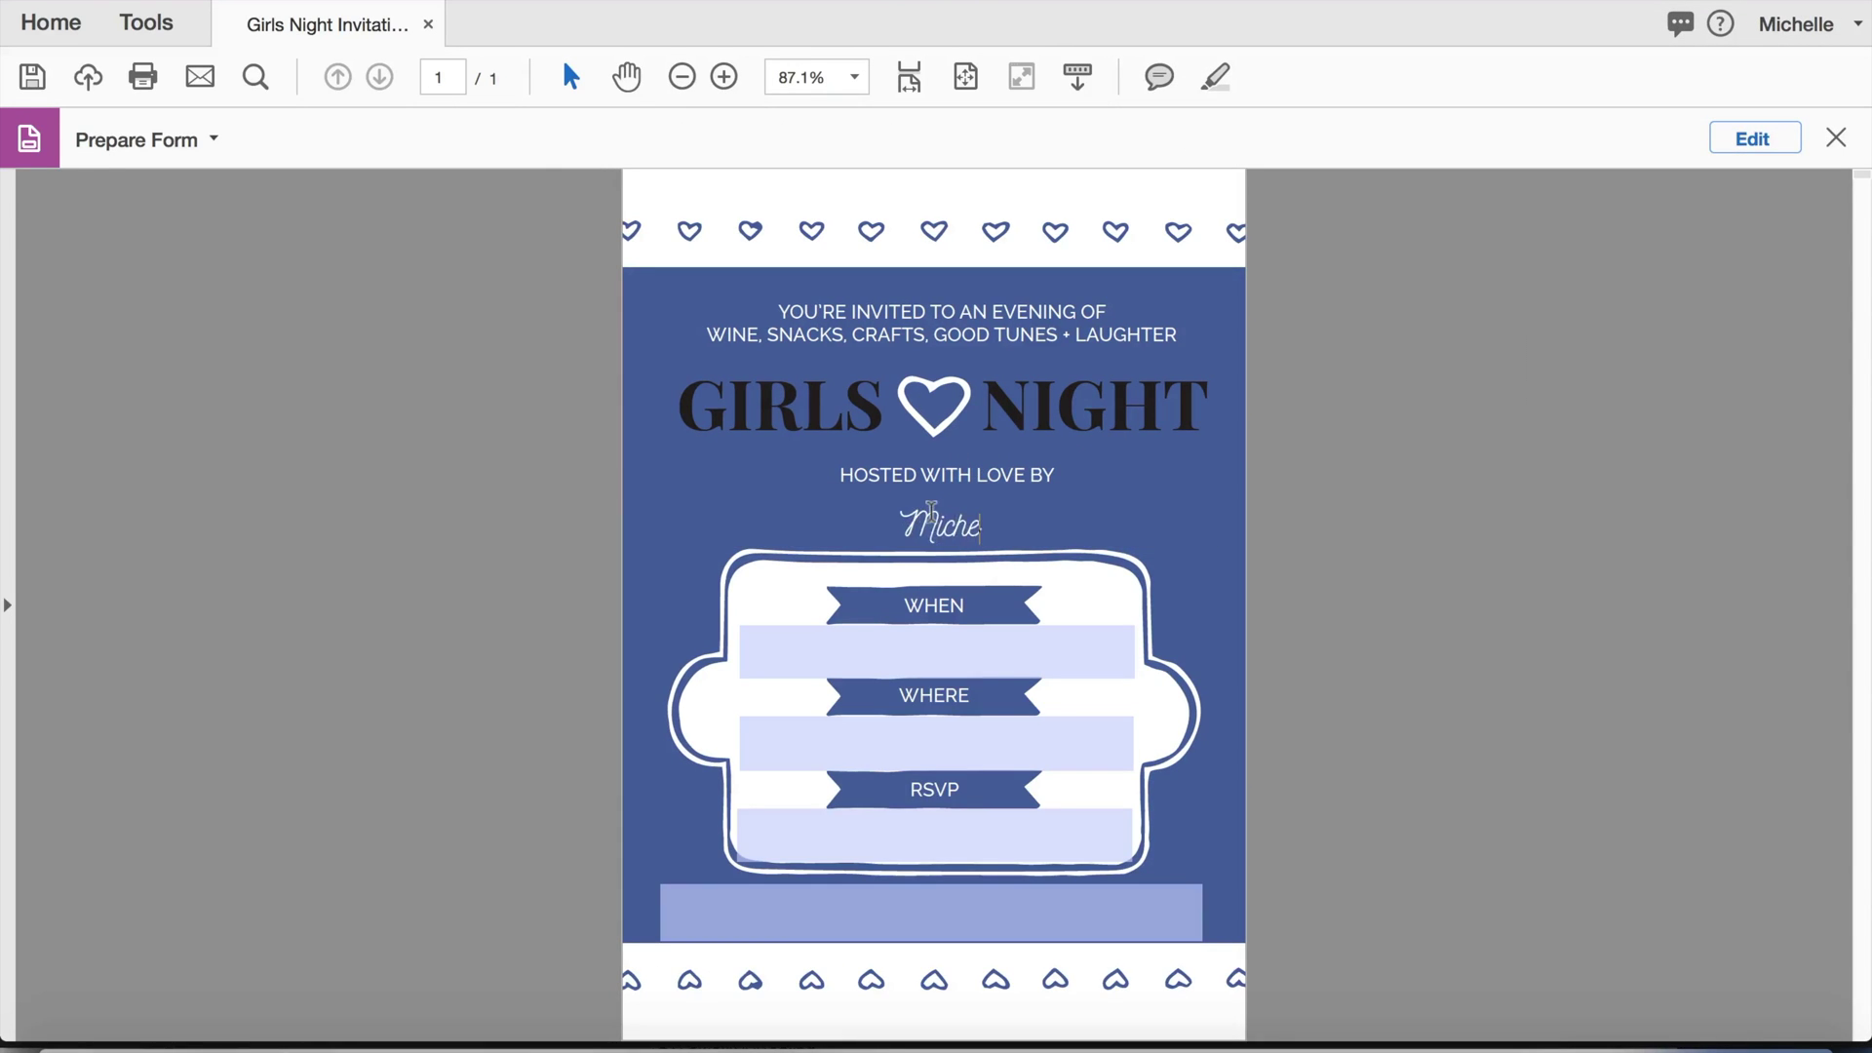
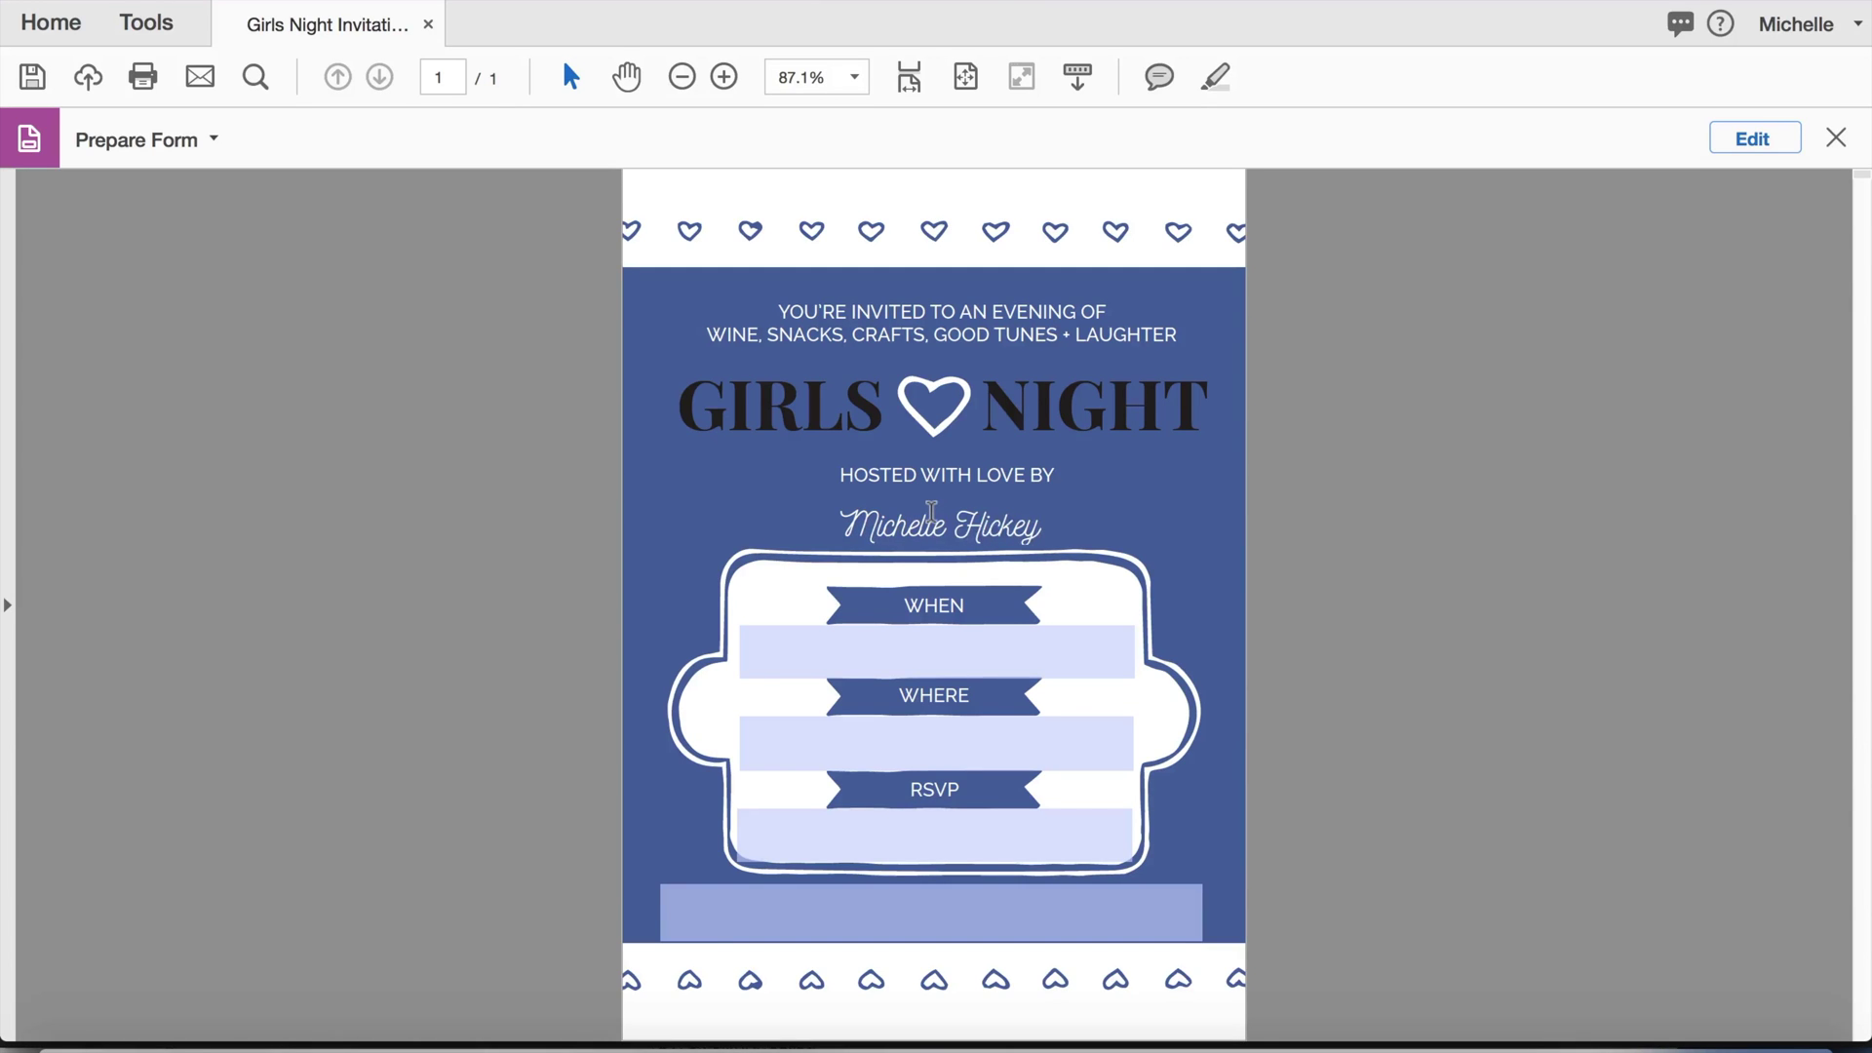
Nudge the host name field up slightly and preview the form again to check it.
click(1724, 139)
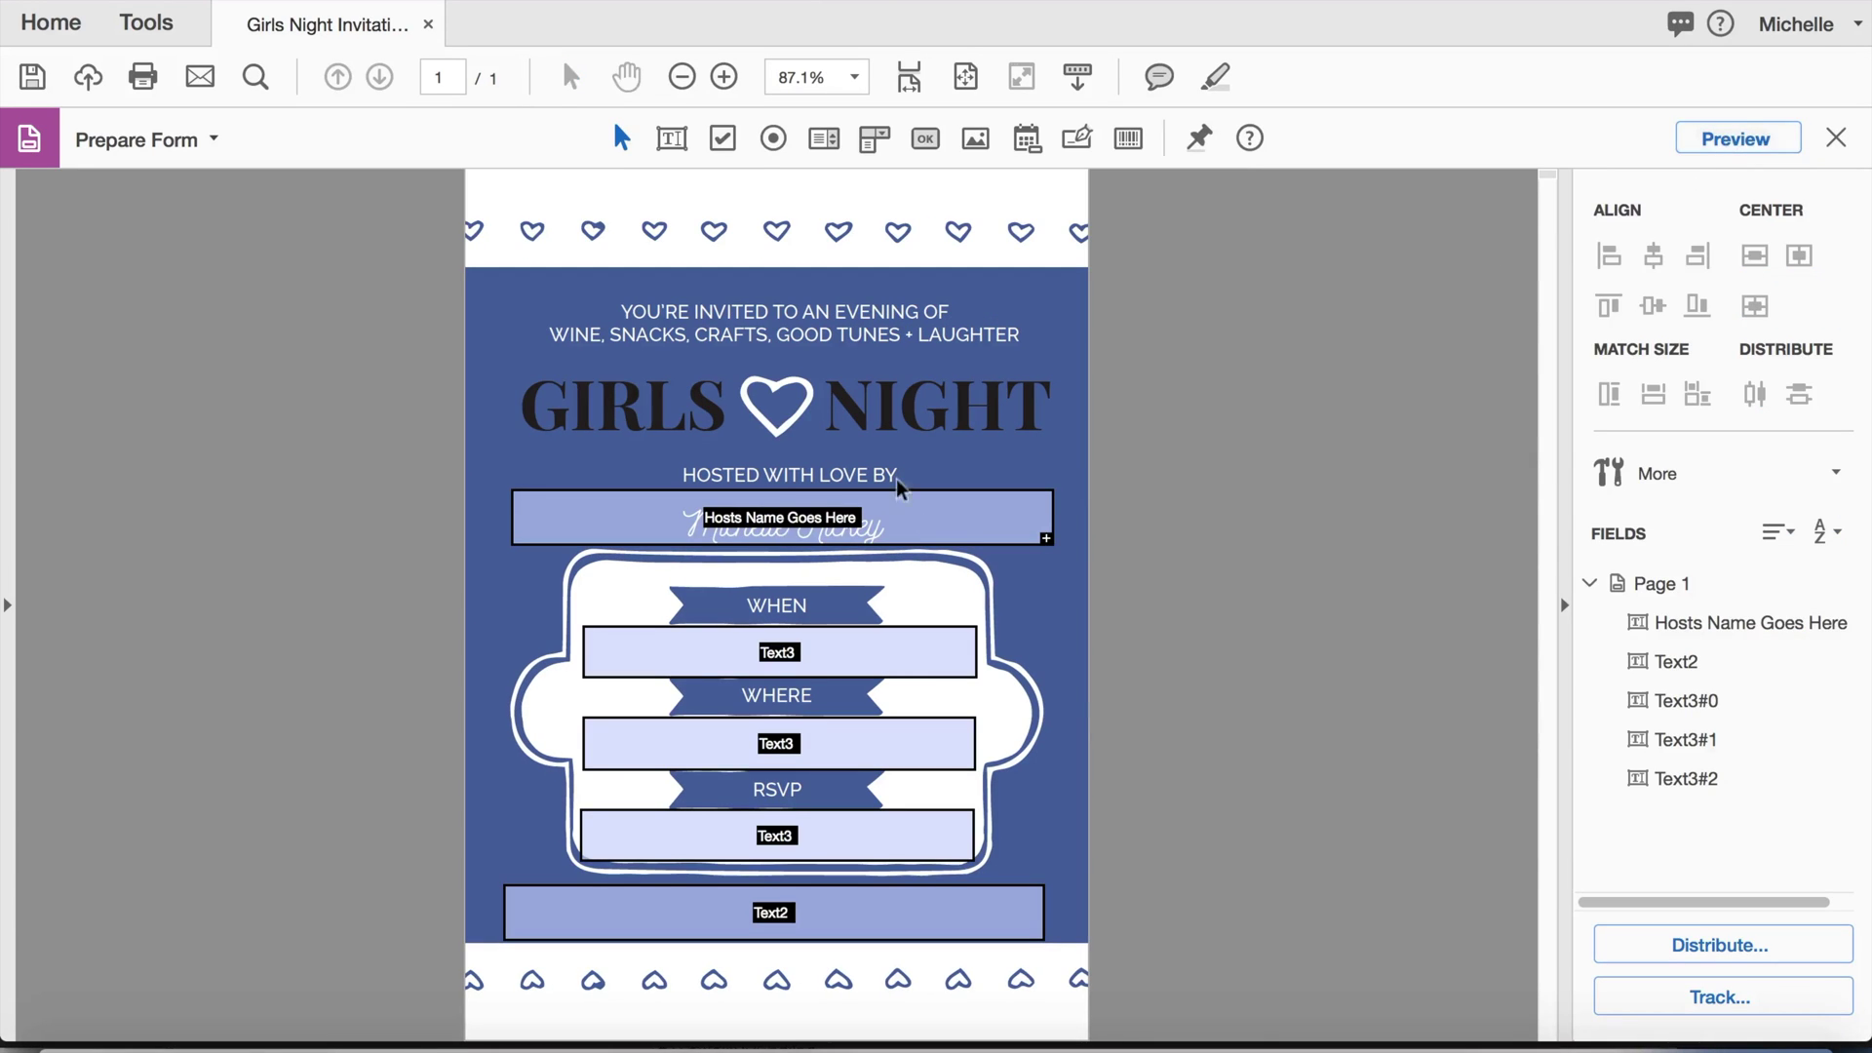
click(938, 514)
key(Up)
key(Up)
key(Up)
key(Up)
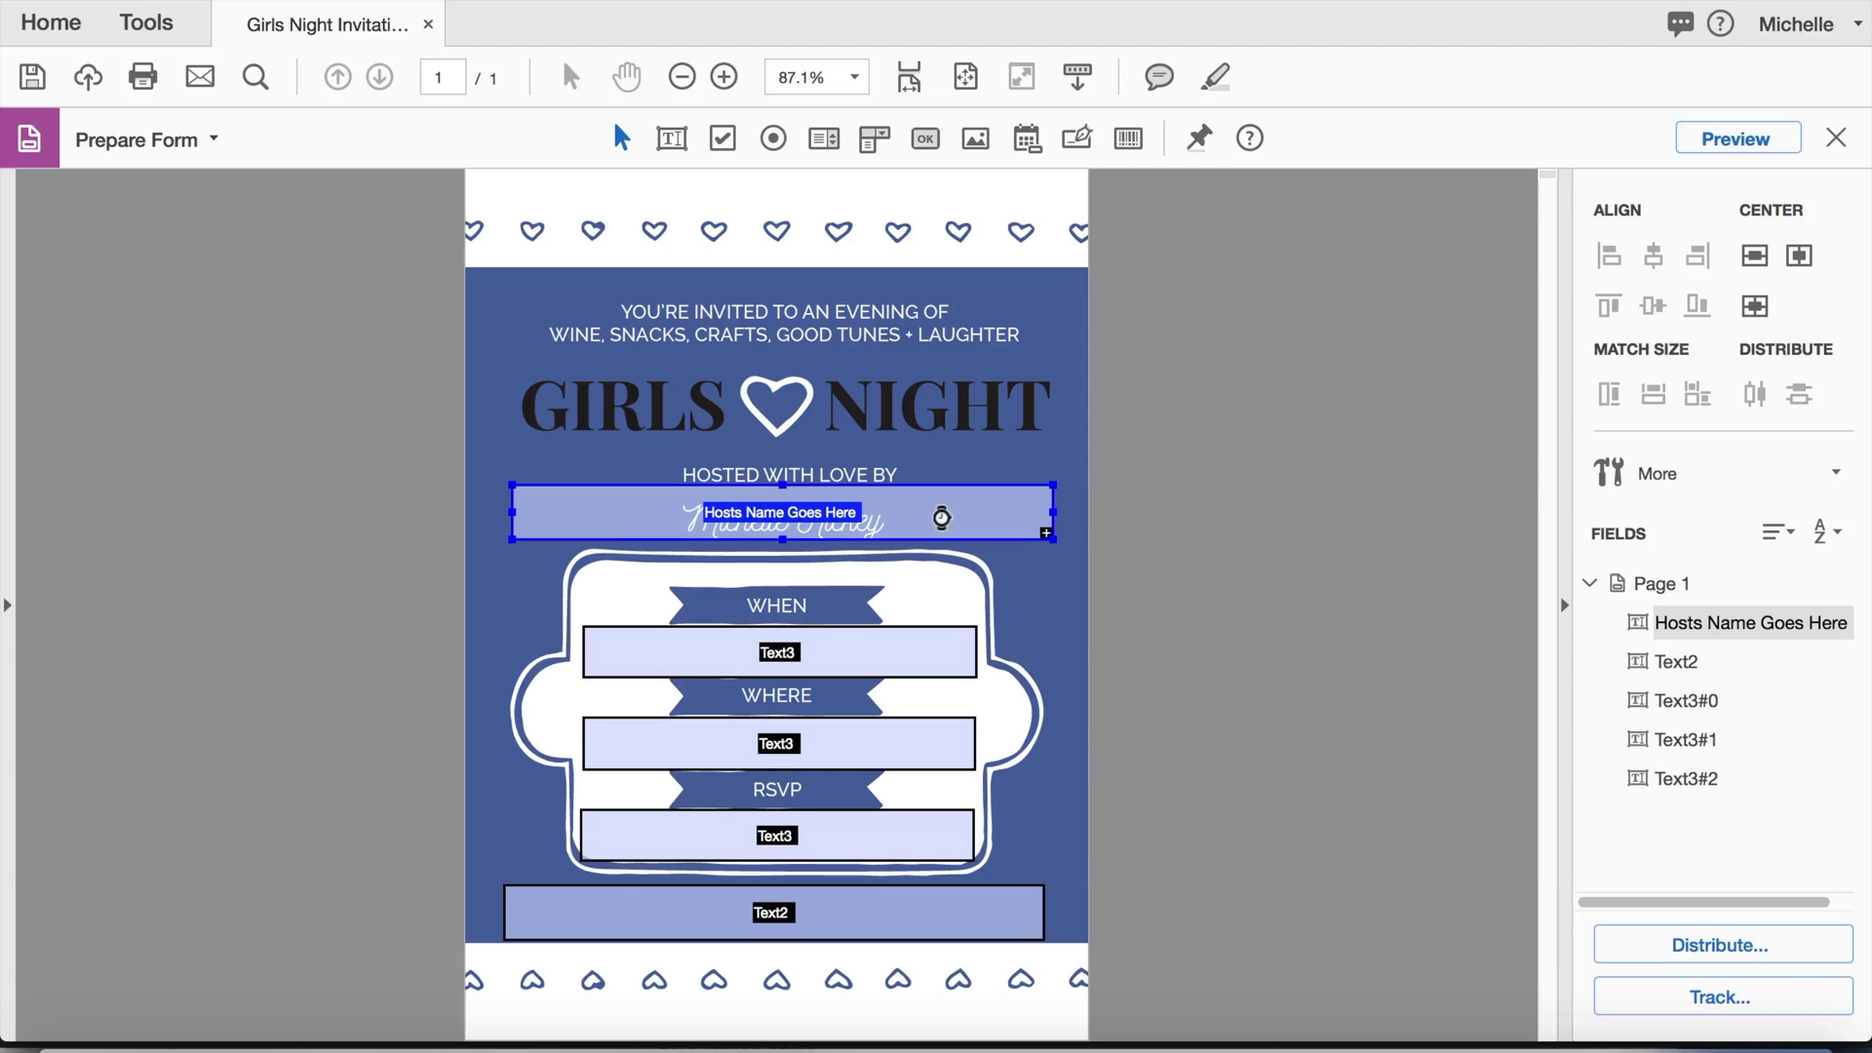
click(1261, 474)
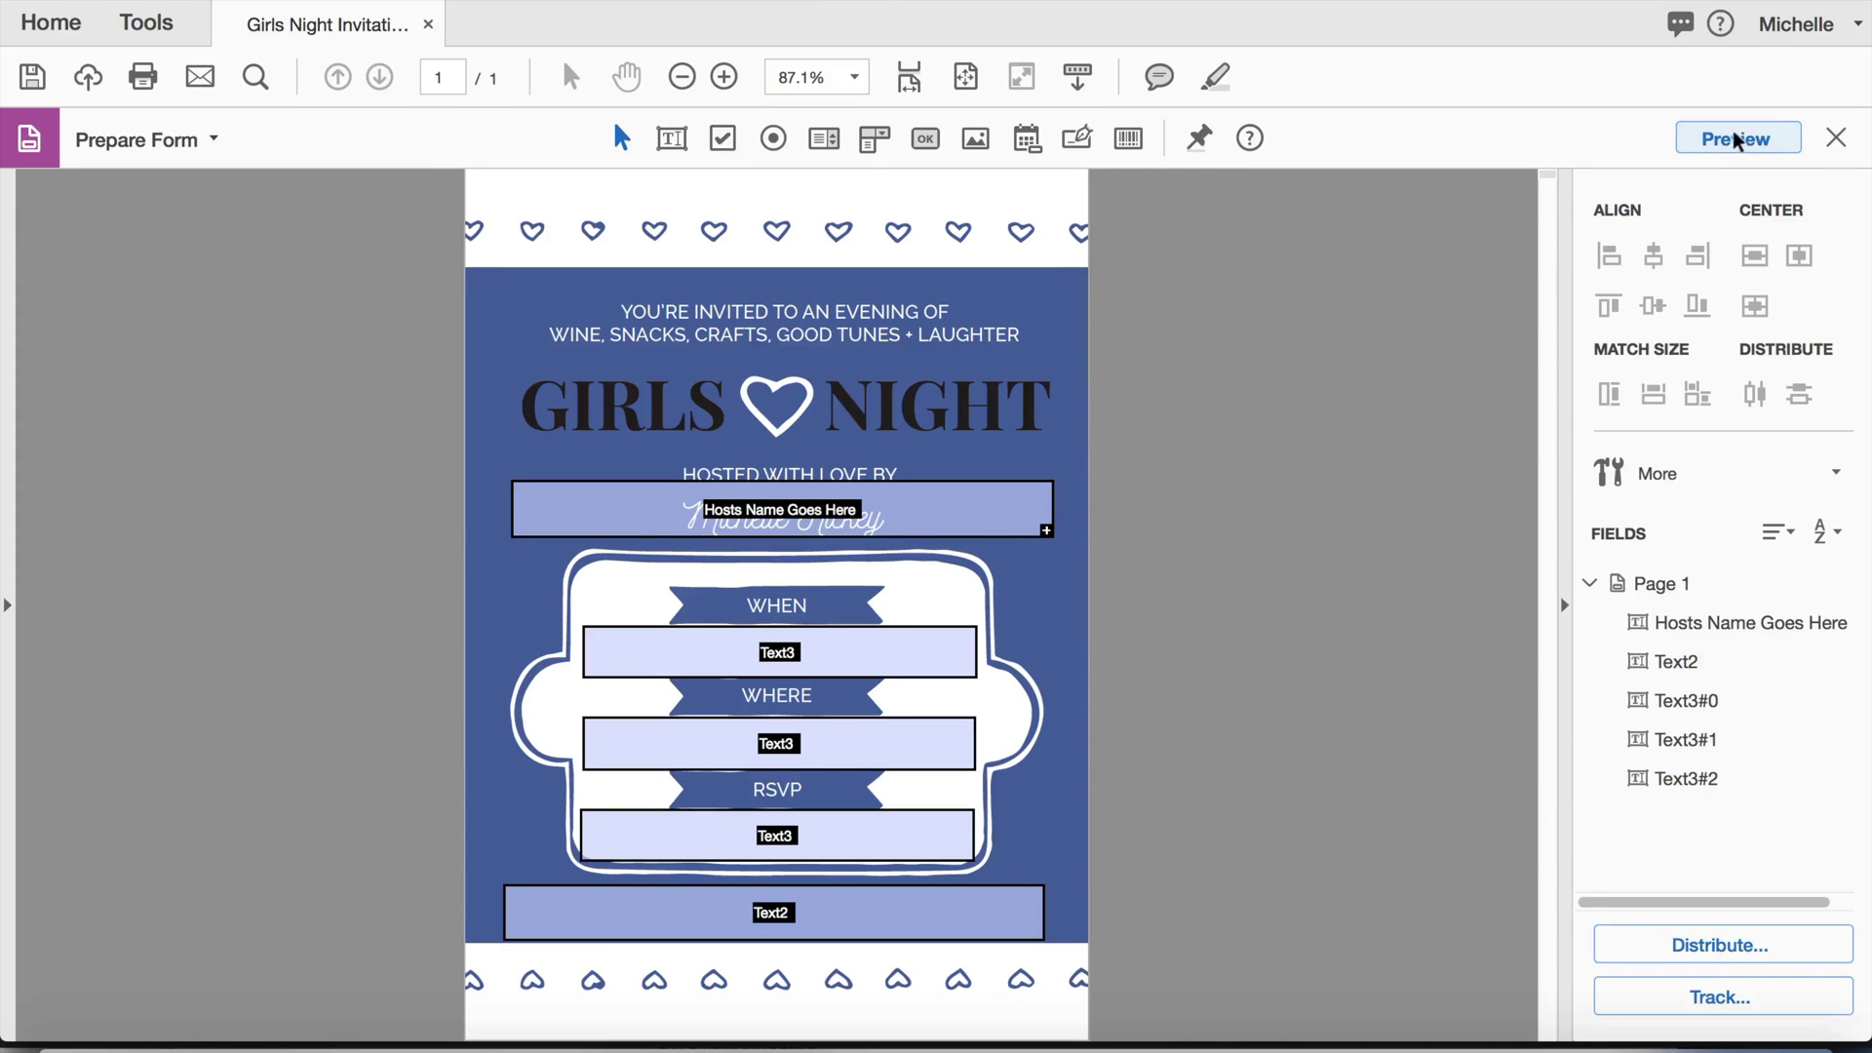
click(1726, 139)
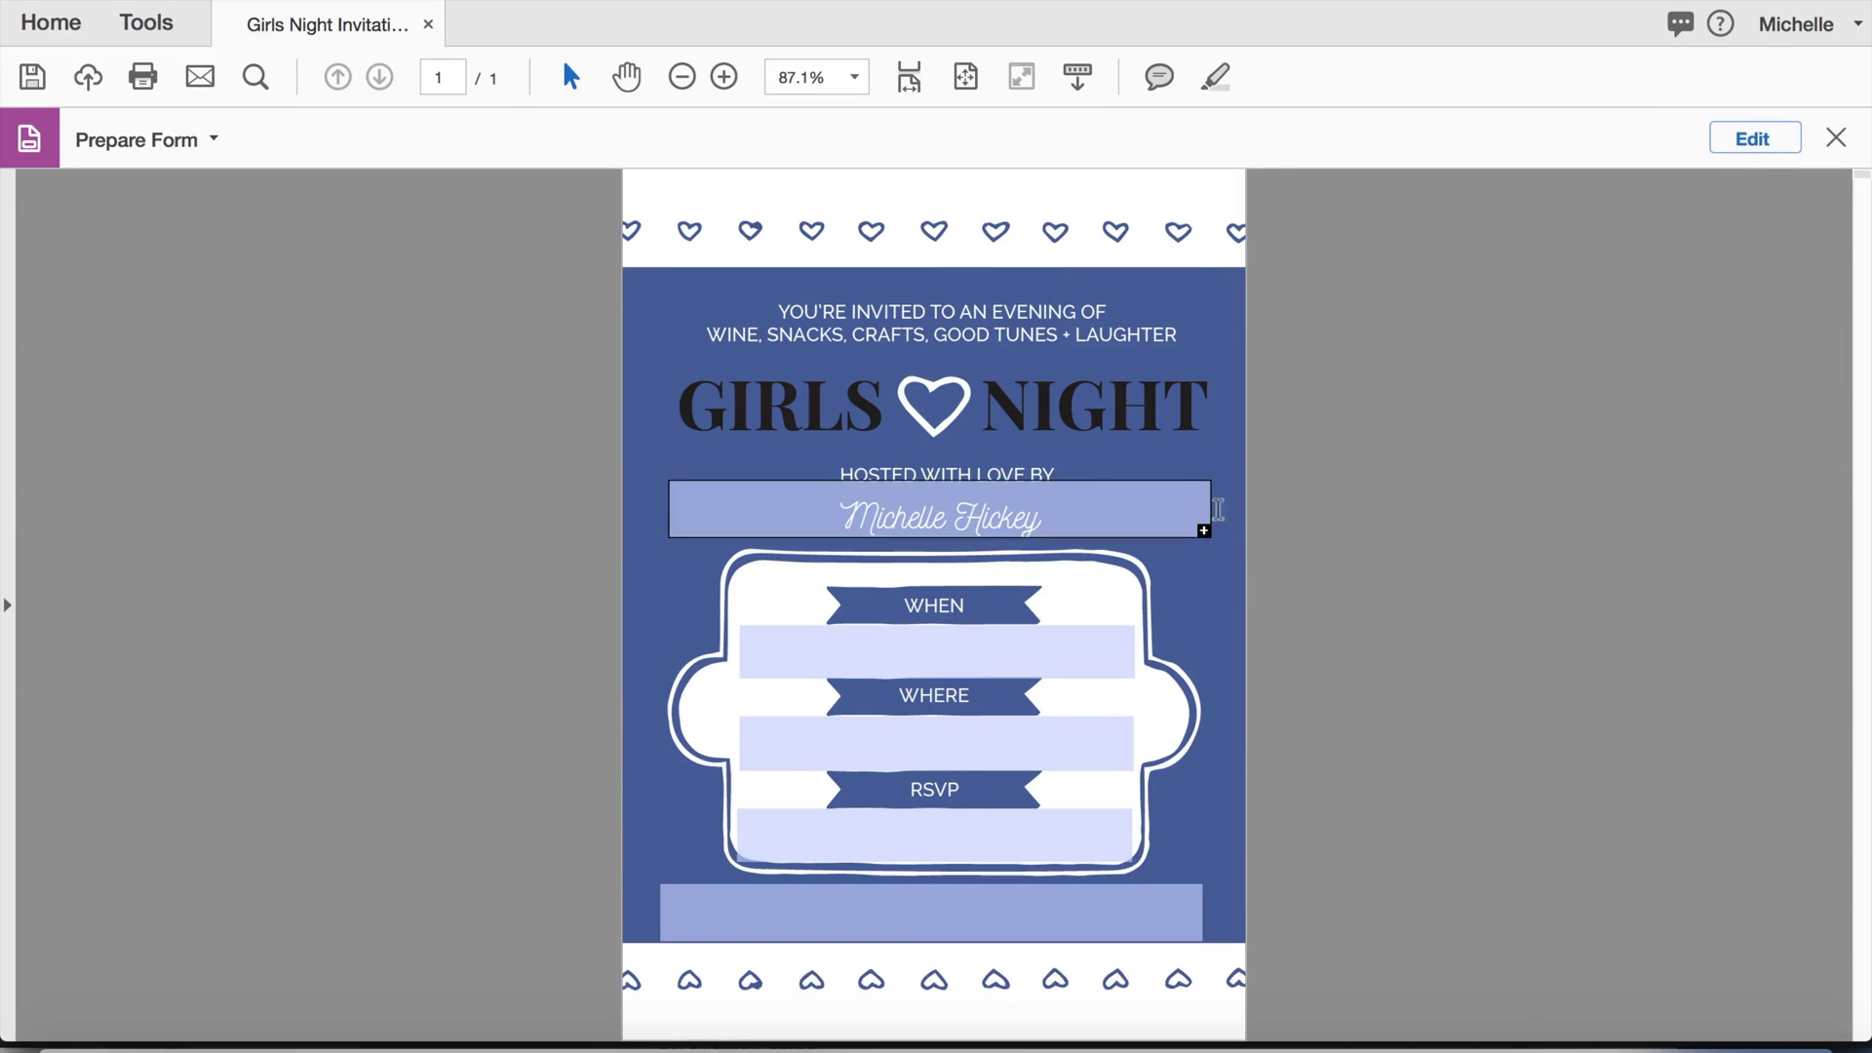
click(1074, 510)
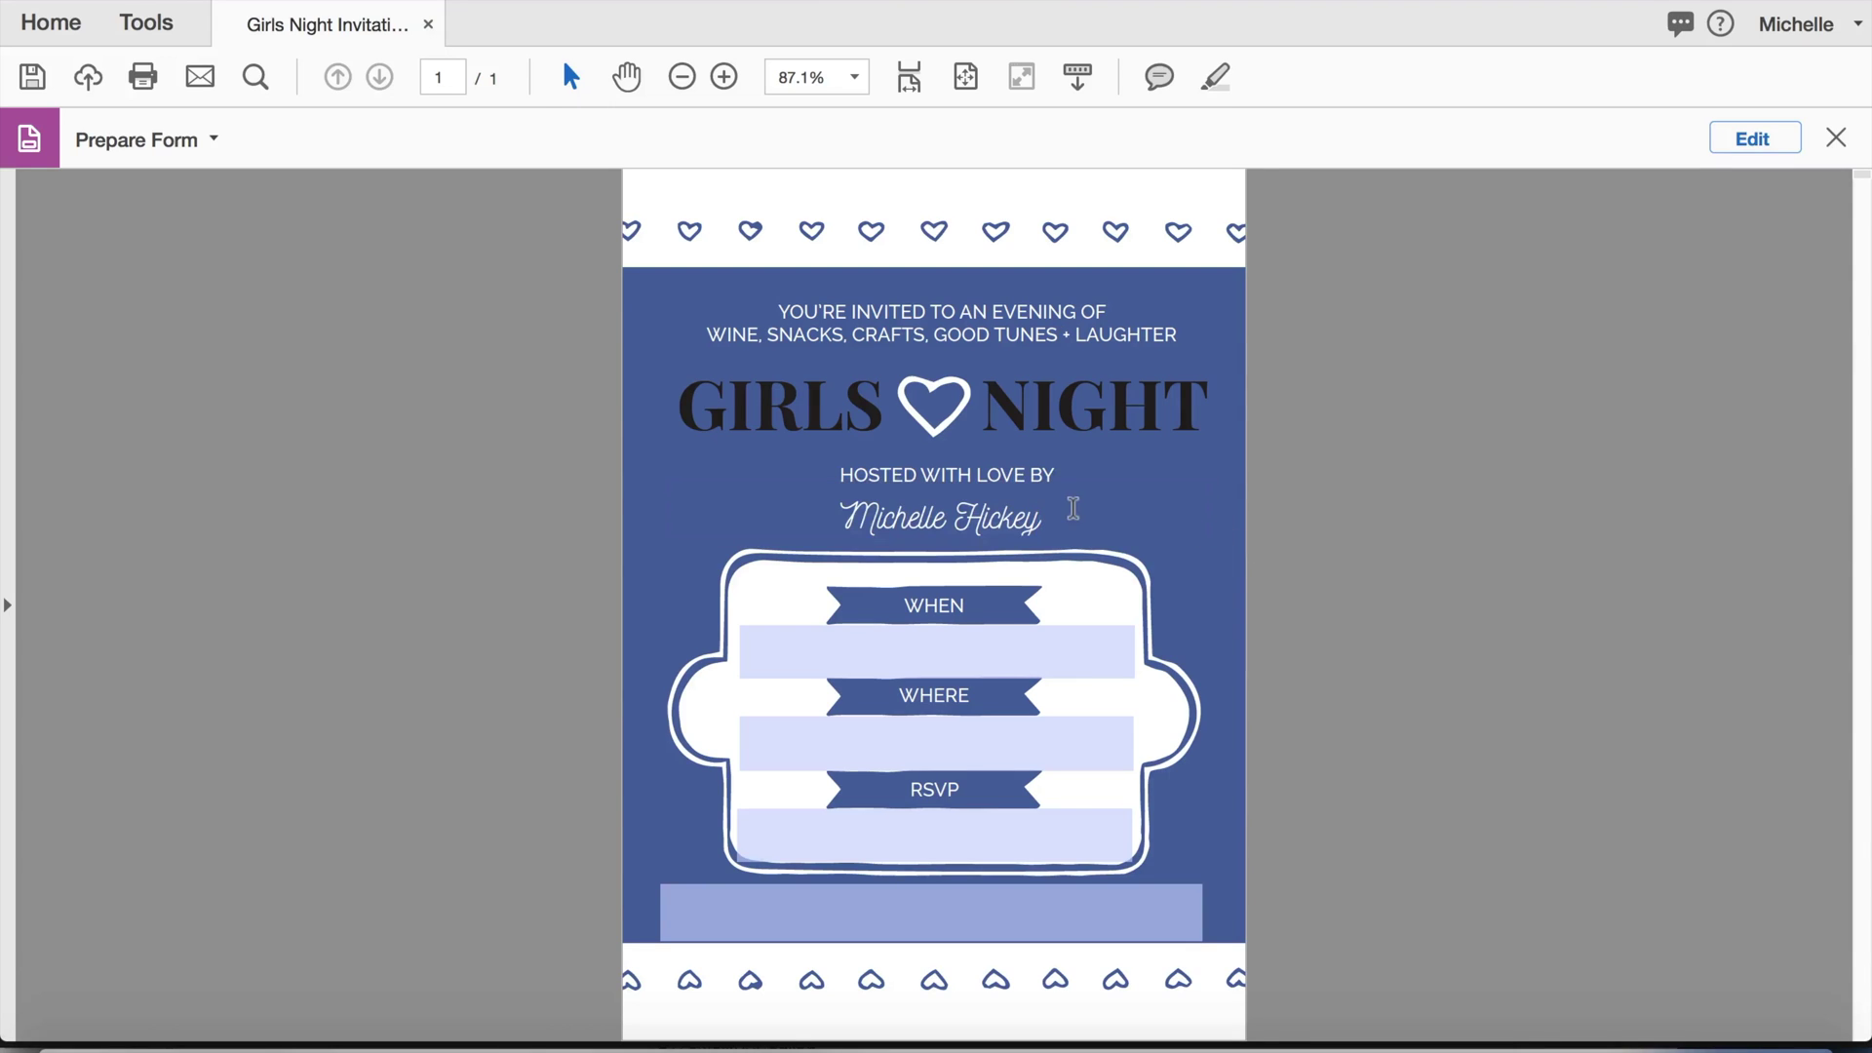
click(1397, 564)
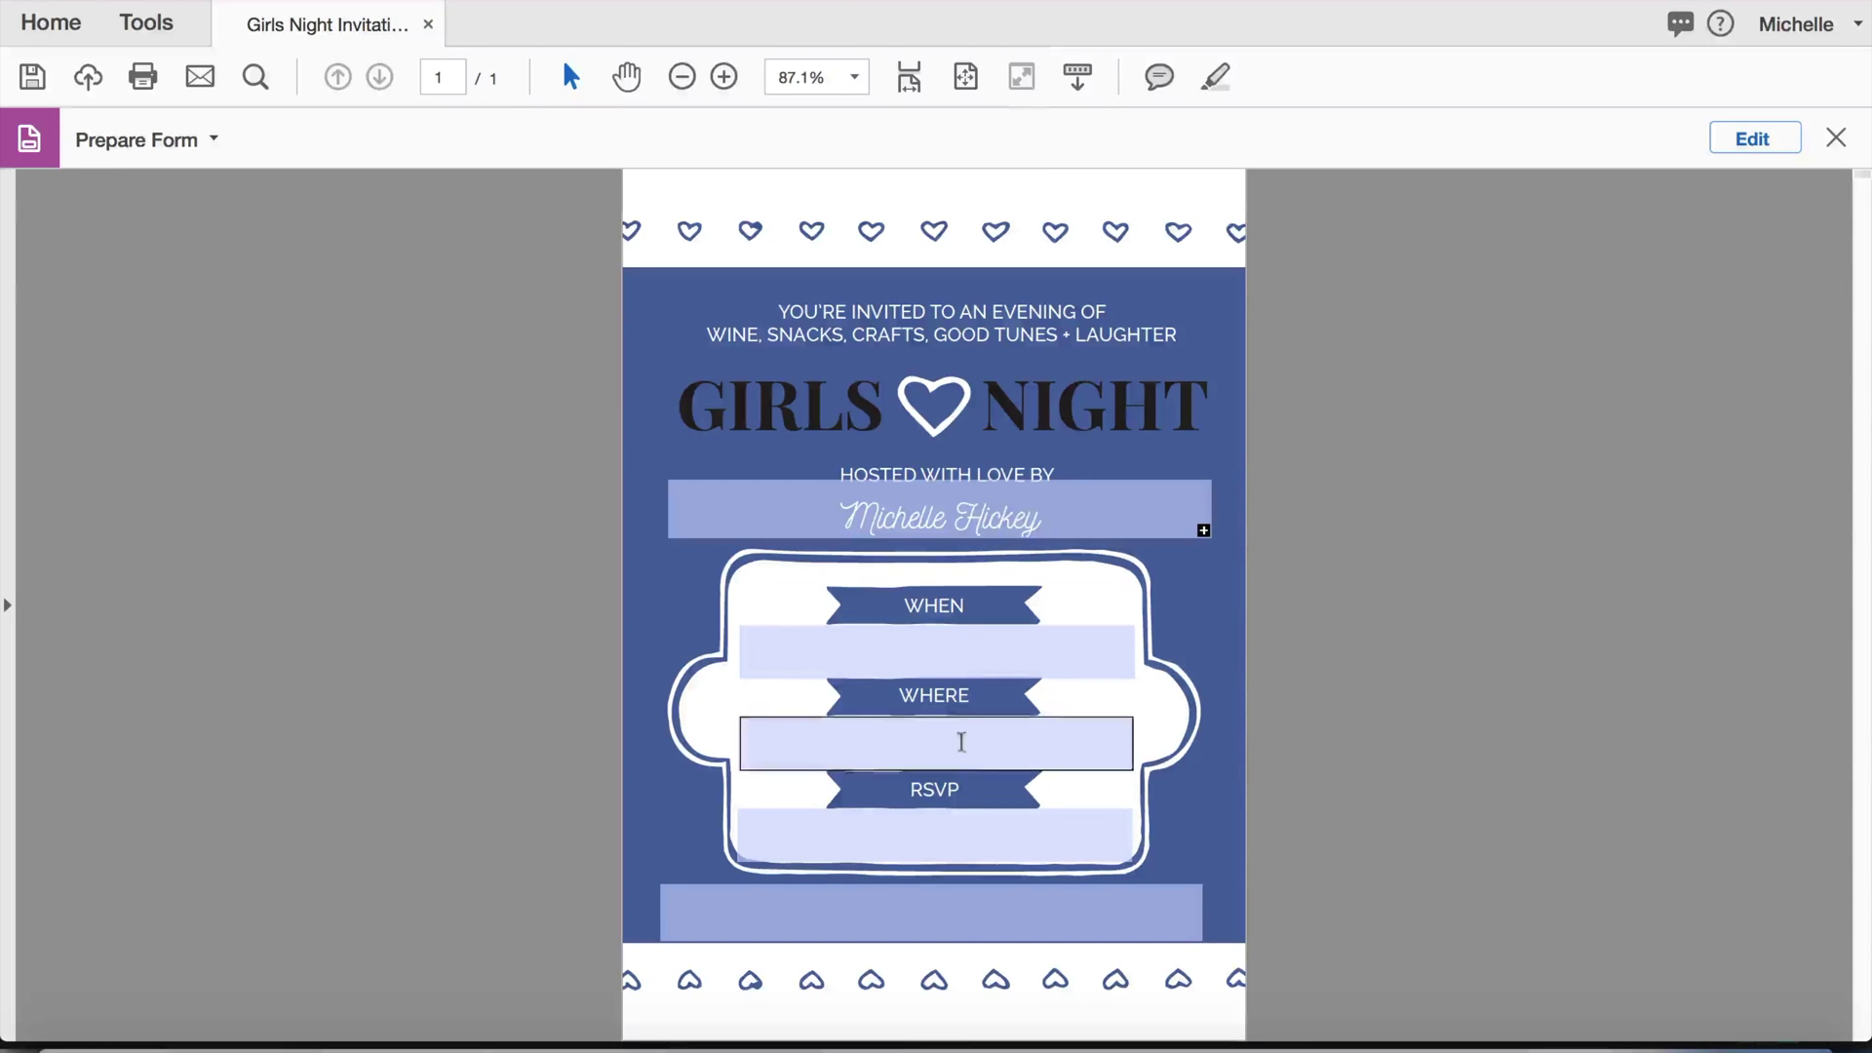
click(920, 651)
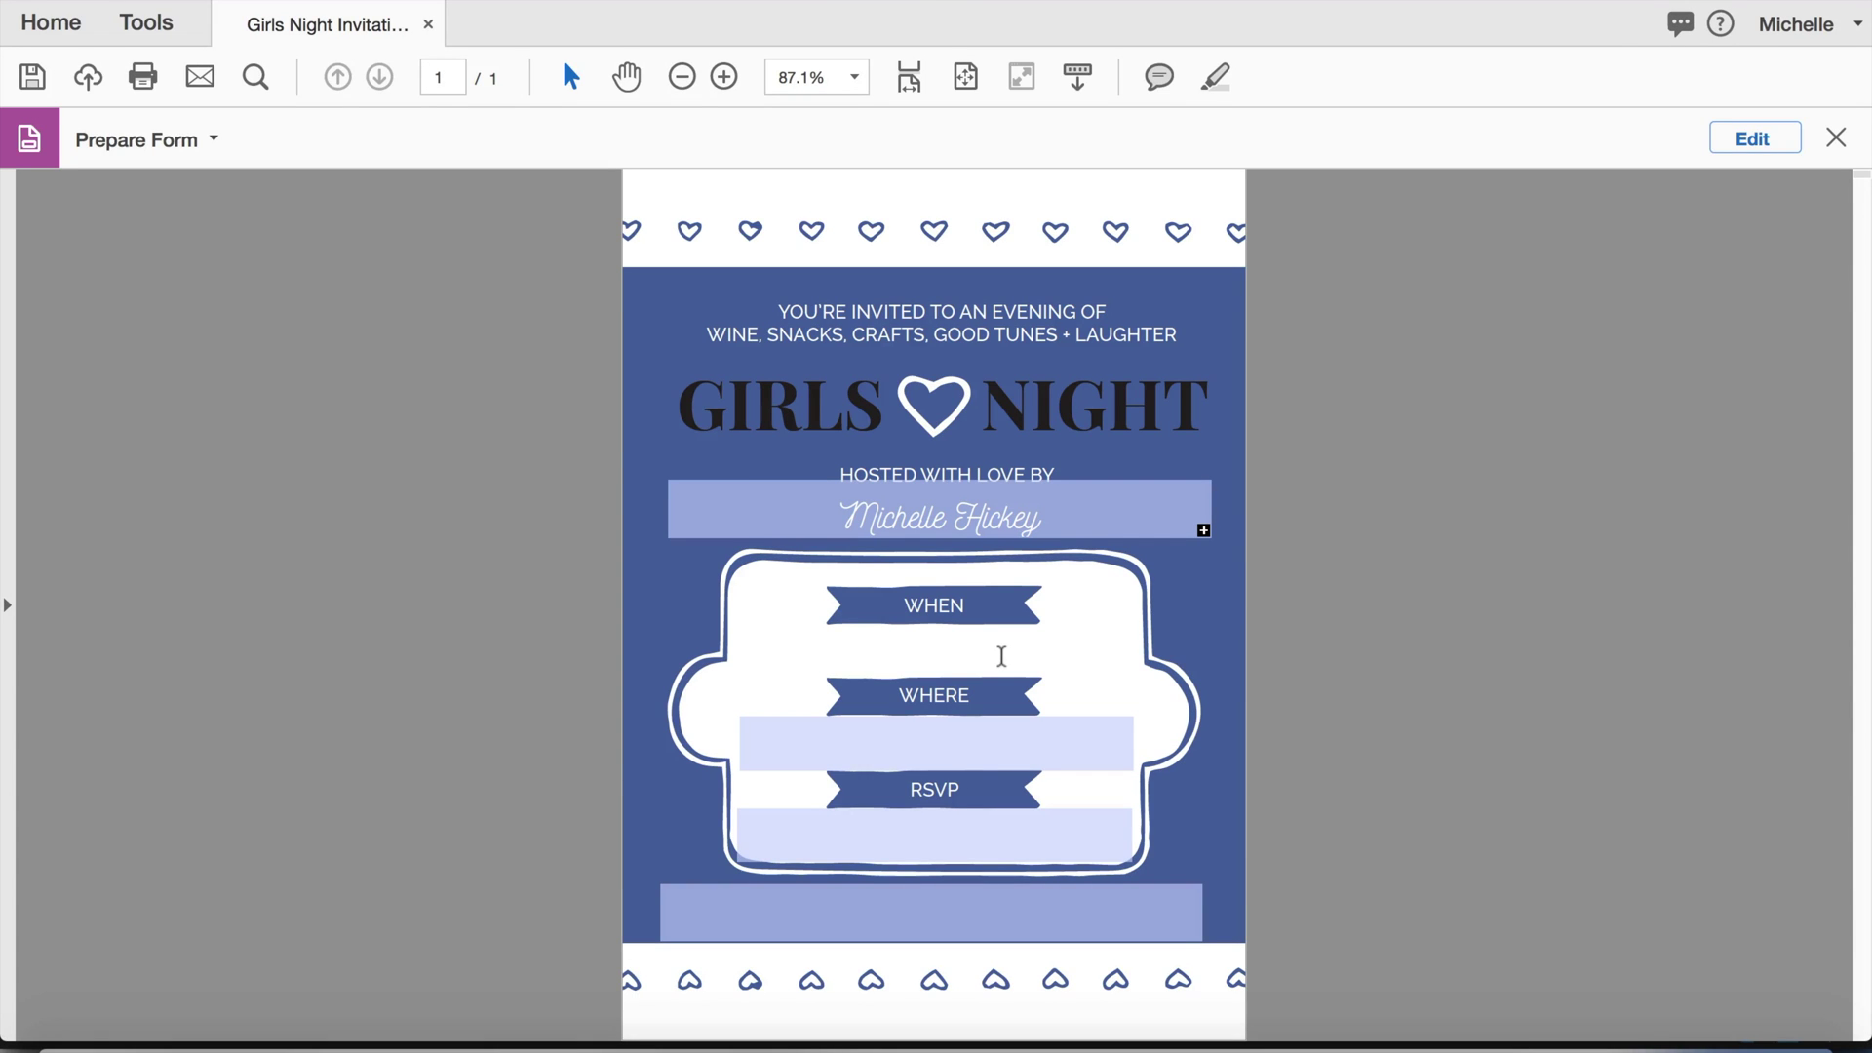
Set the WHEN field's font to Montserrat Medium.
click(1752, 139)
double_click(845, 654)
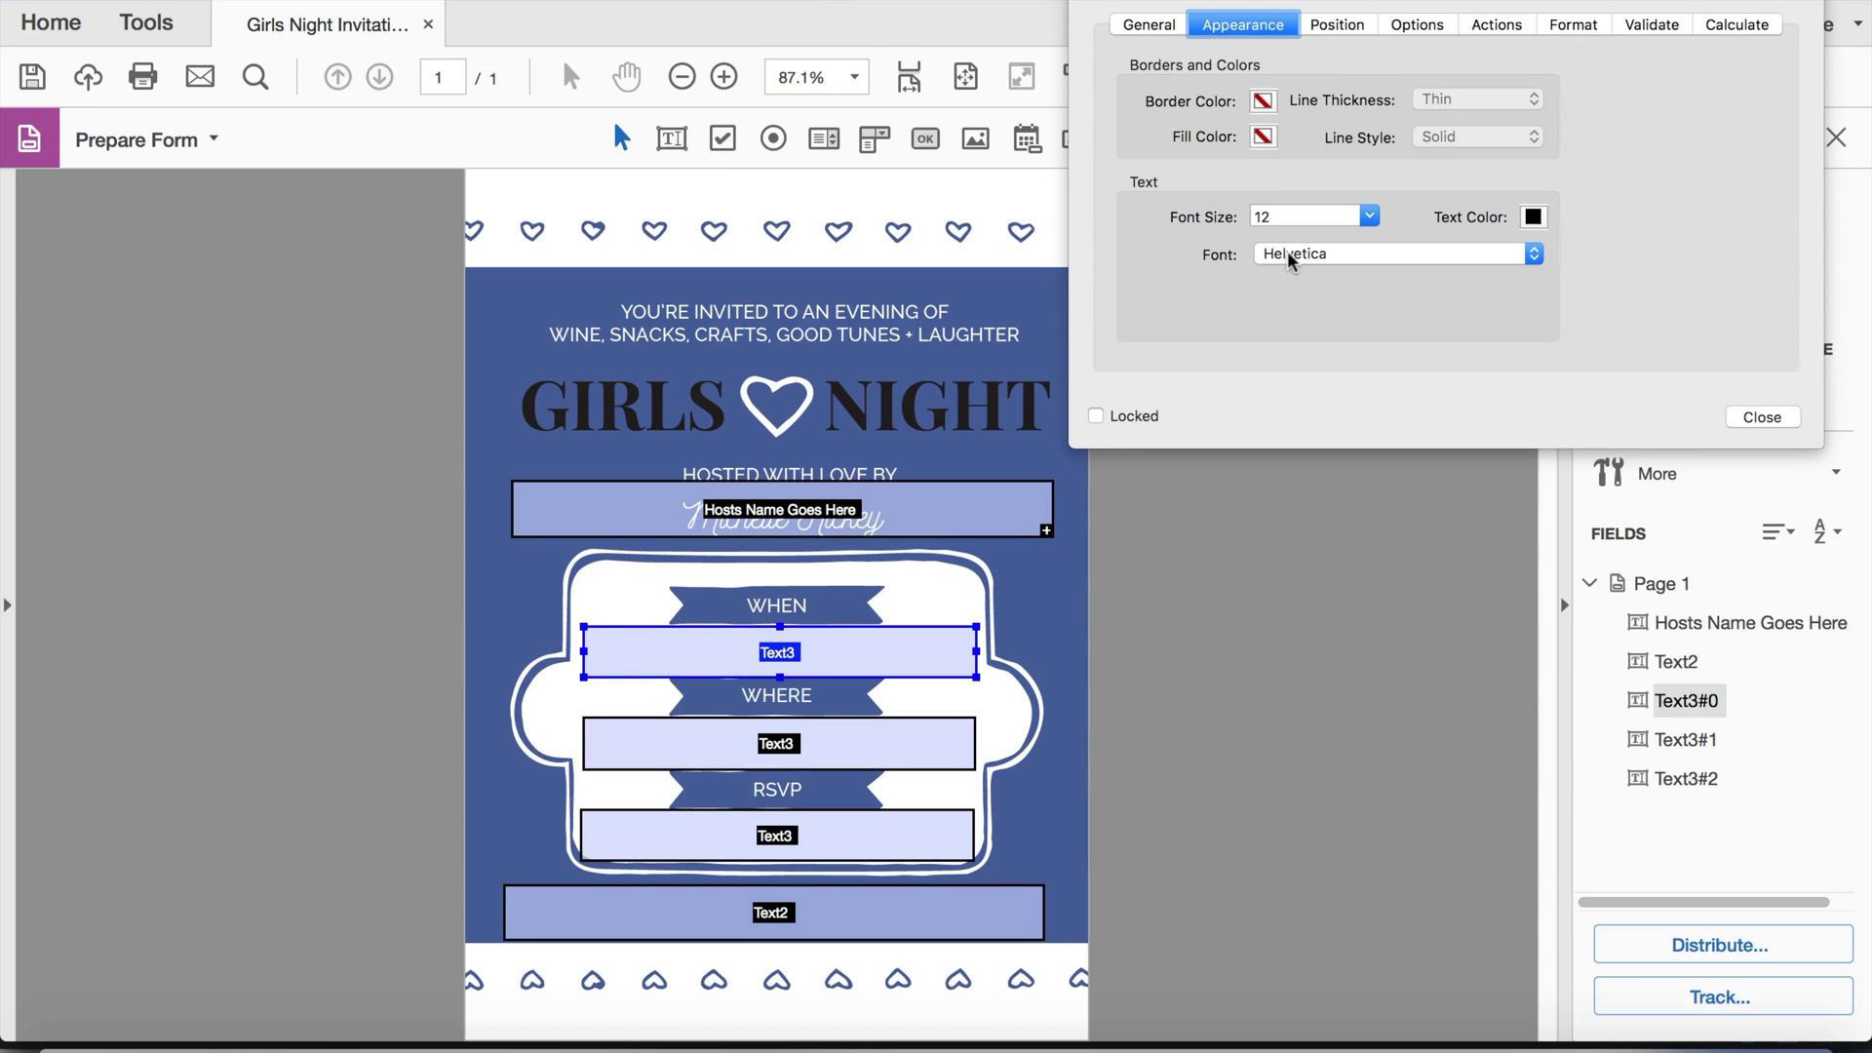
click(1288, 252)
scroll(1306, 476, down, 10)
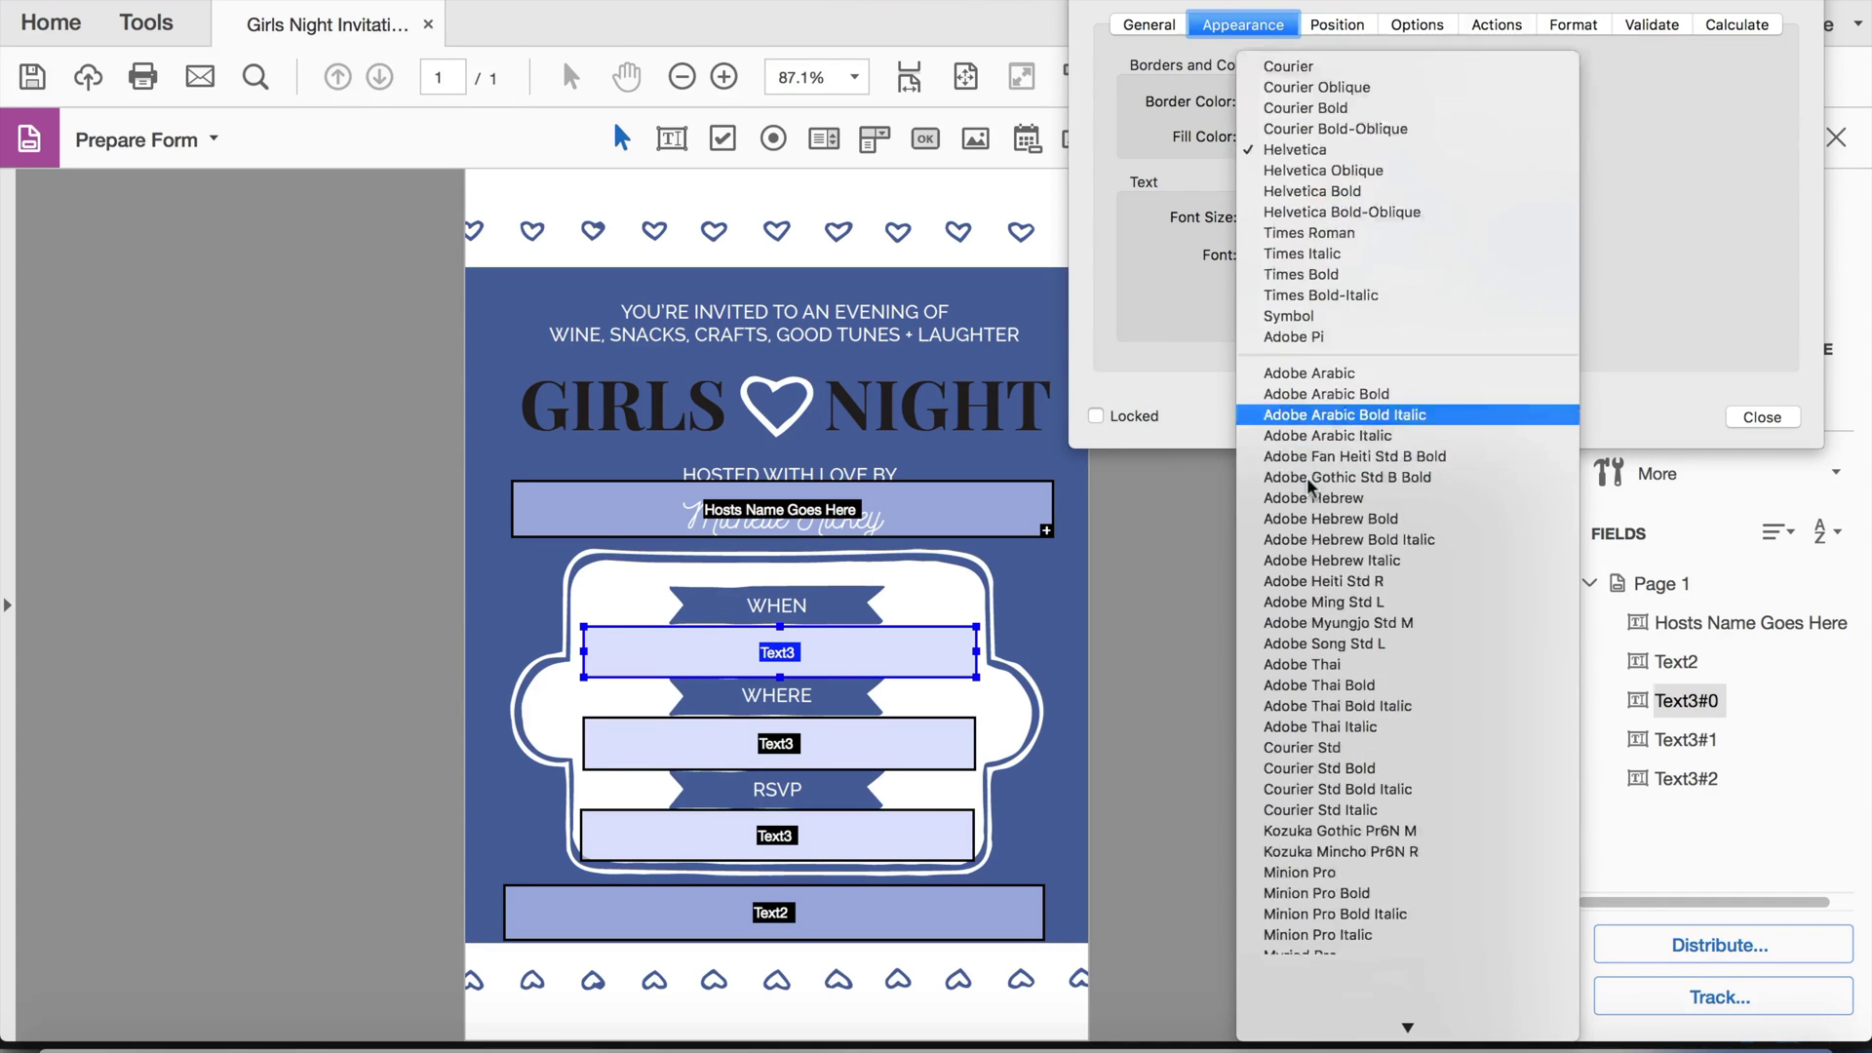
scroll(1306, 477, down, 20)
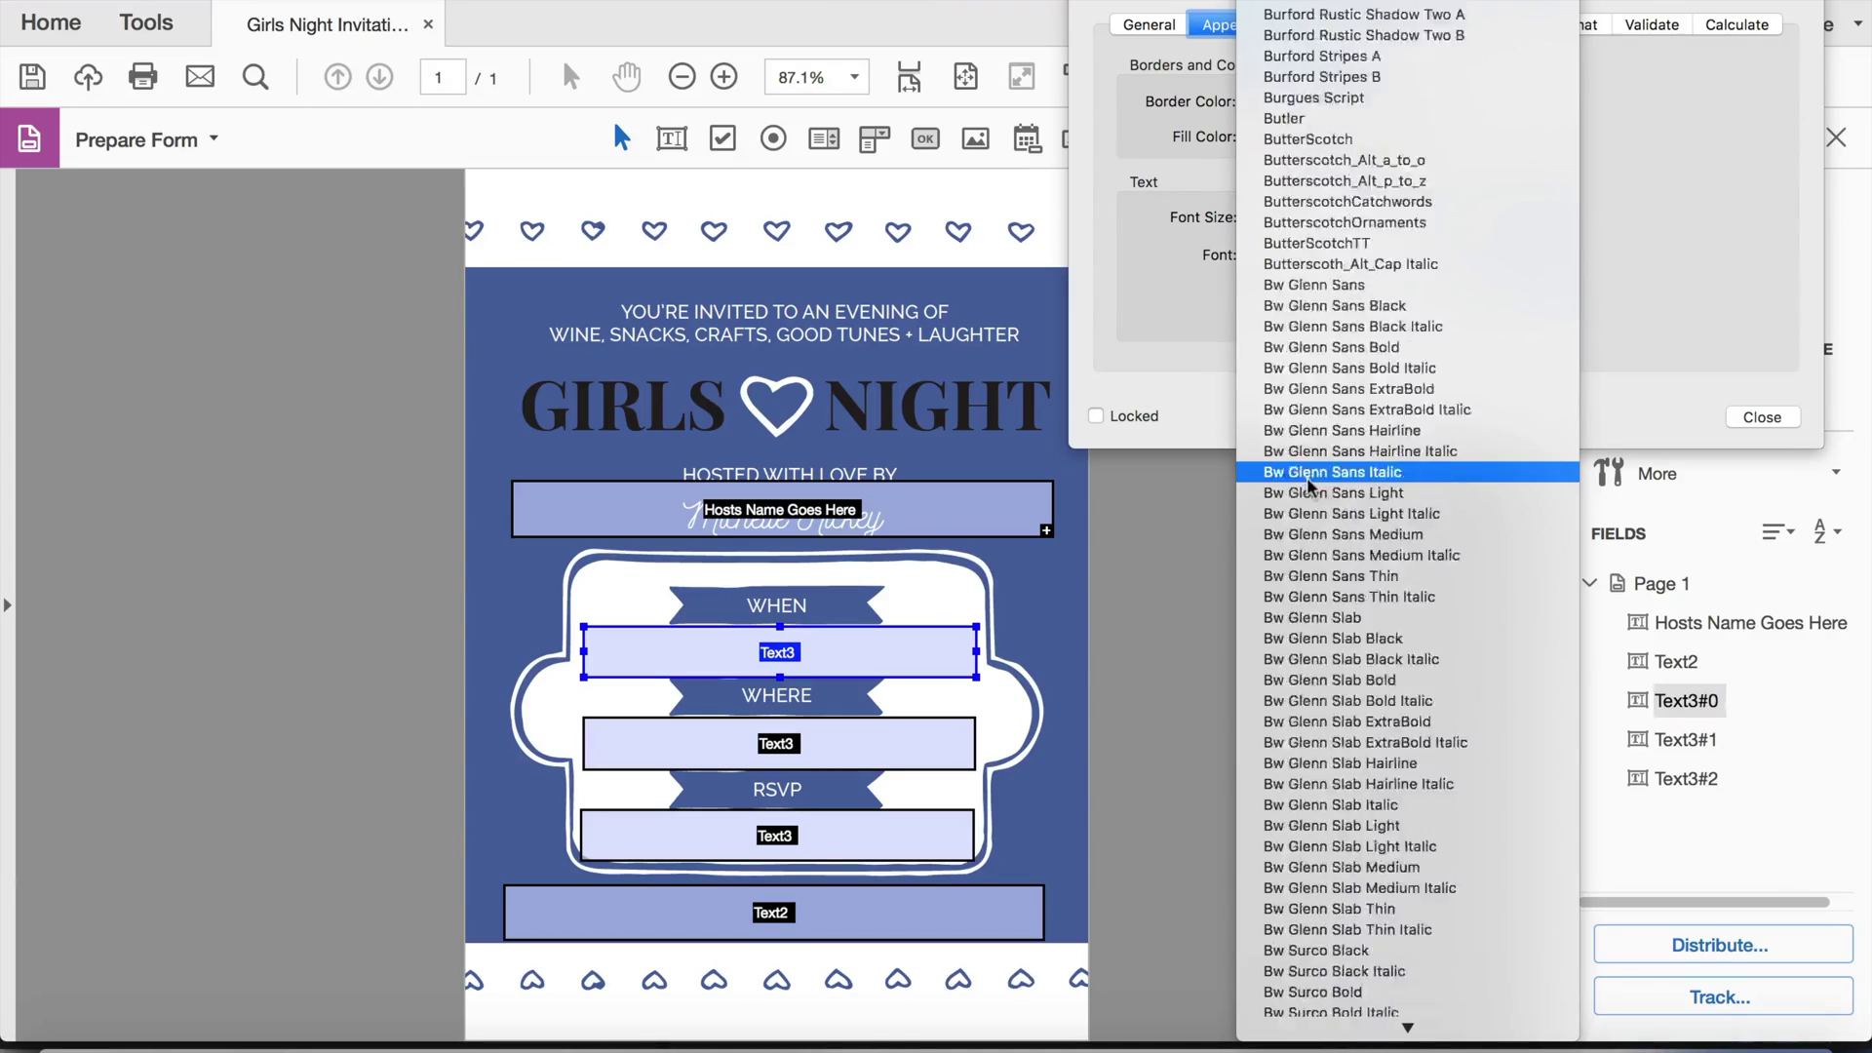
scroll(1307, 476, down, 20)
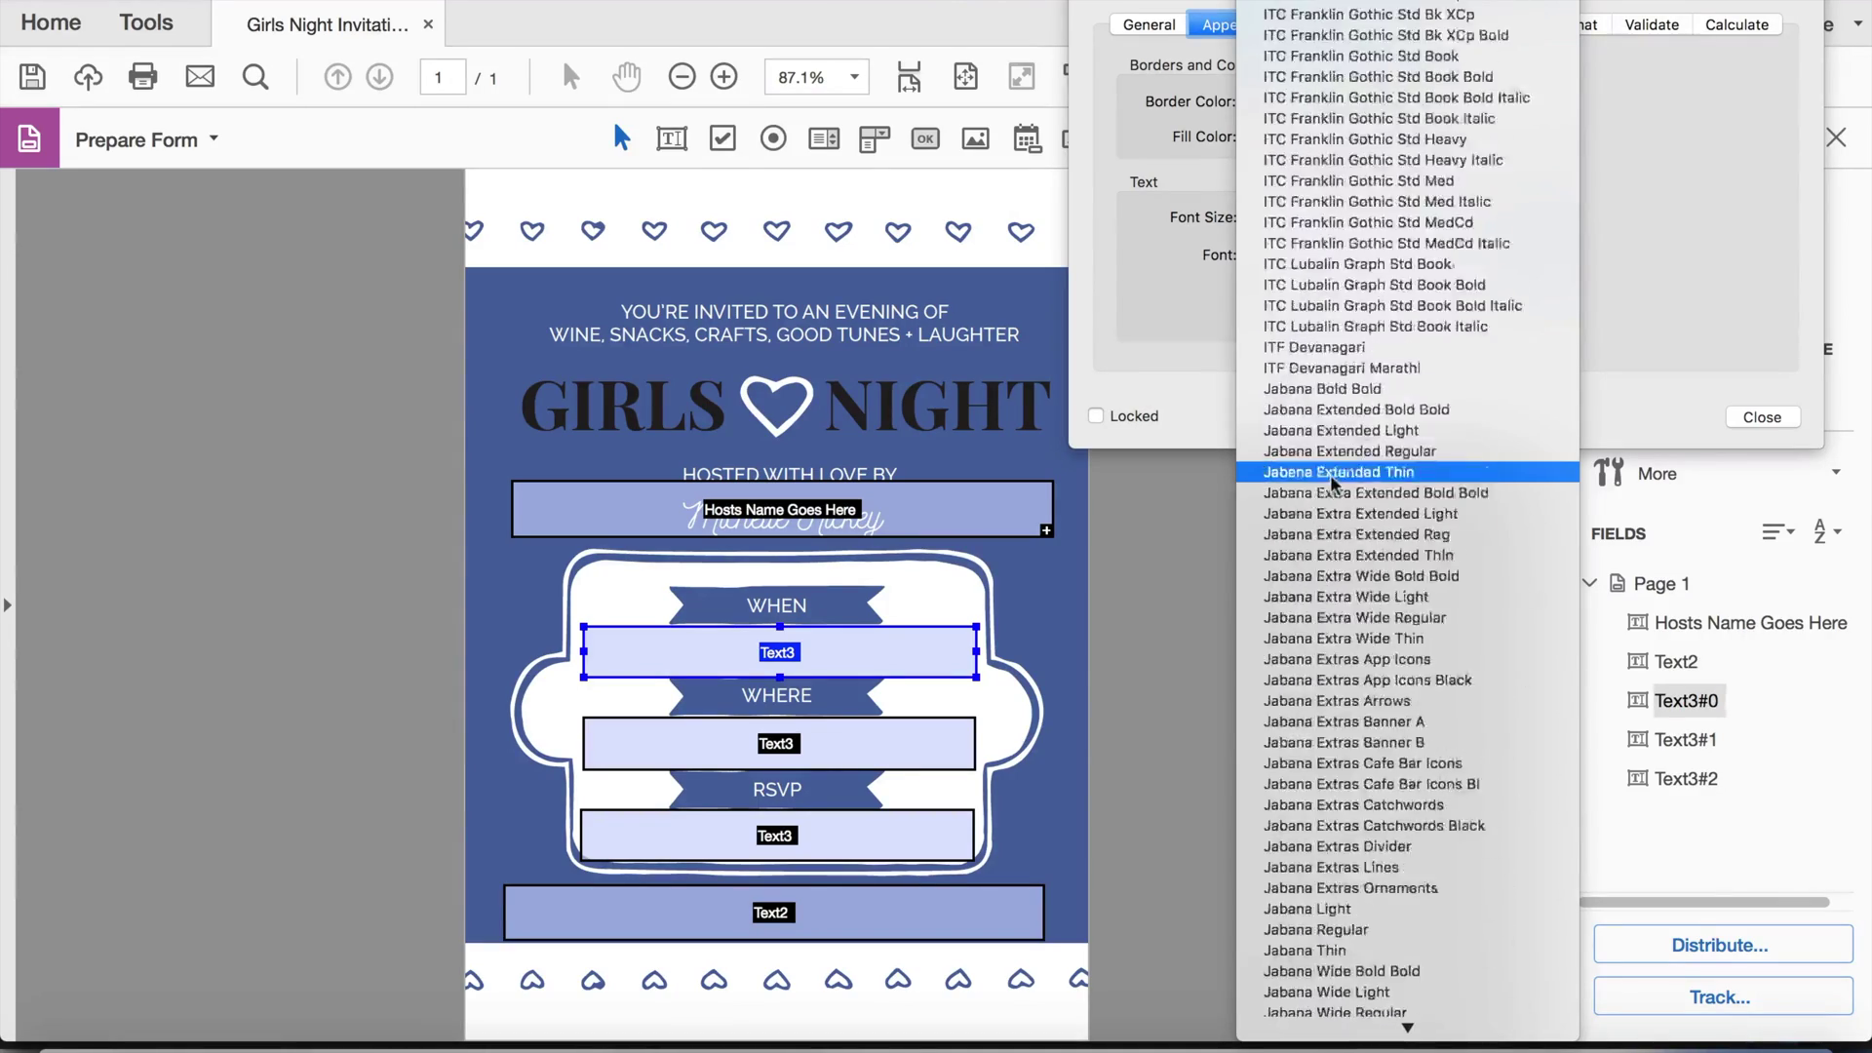
scroll(1329, 474, down, 20)
click(1532, 258)
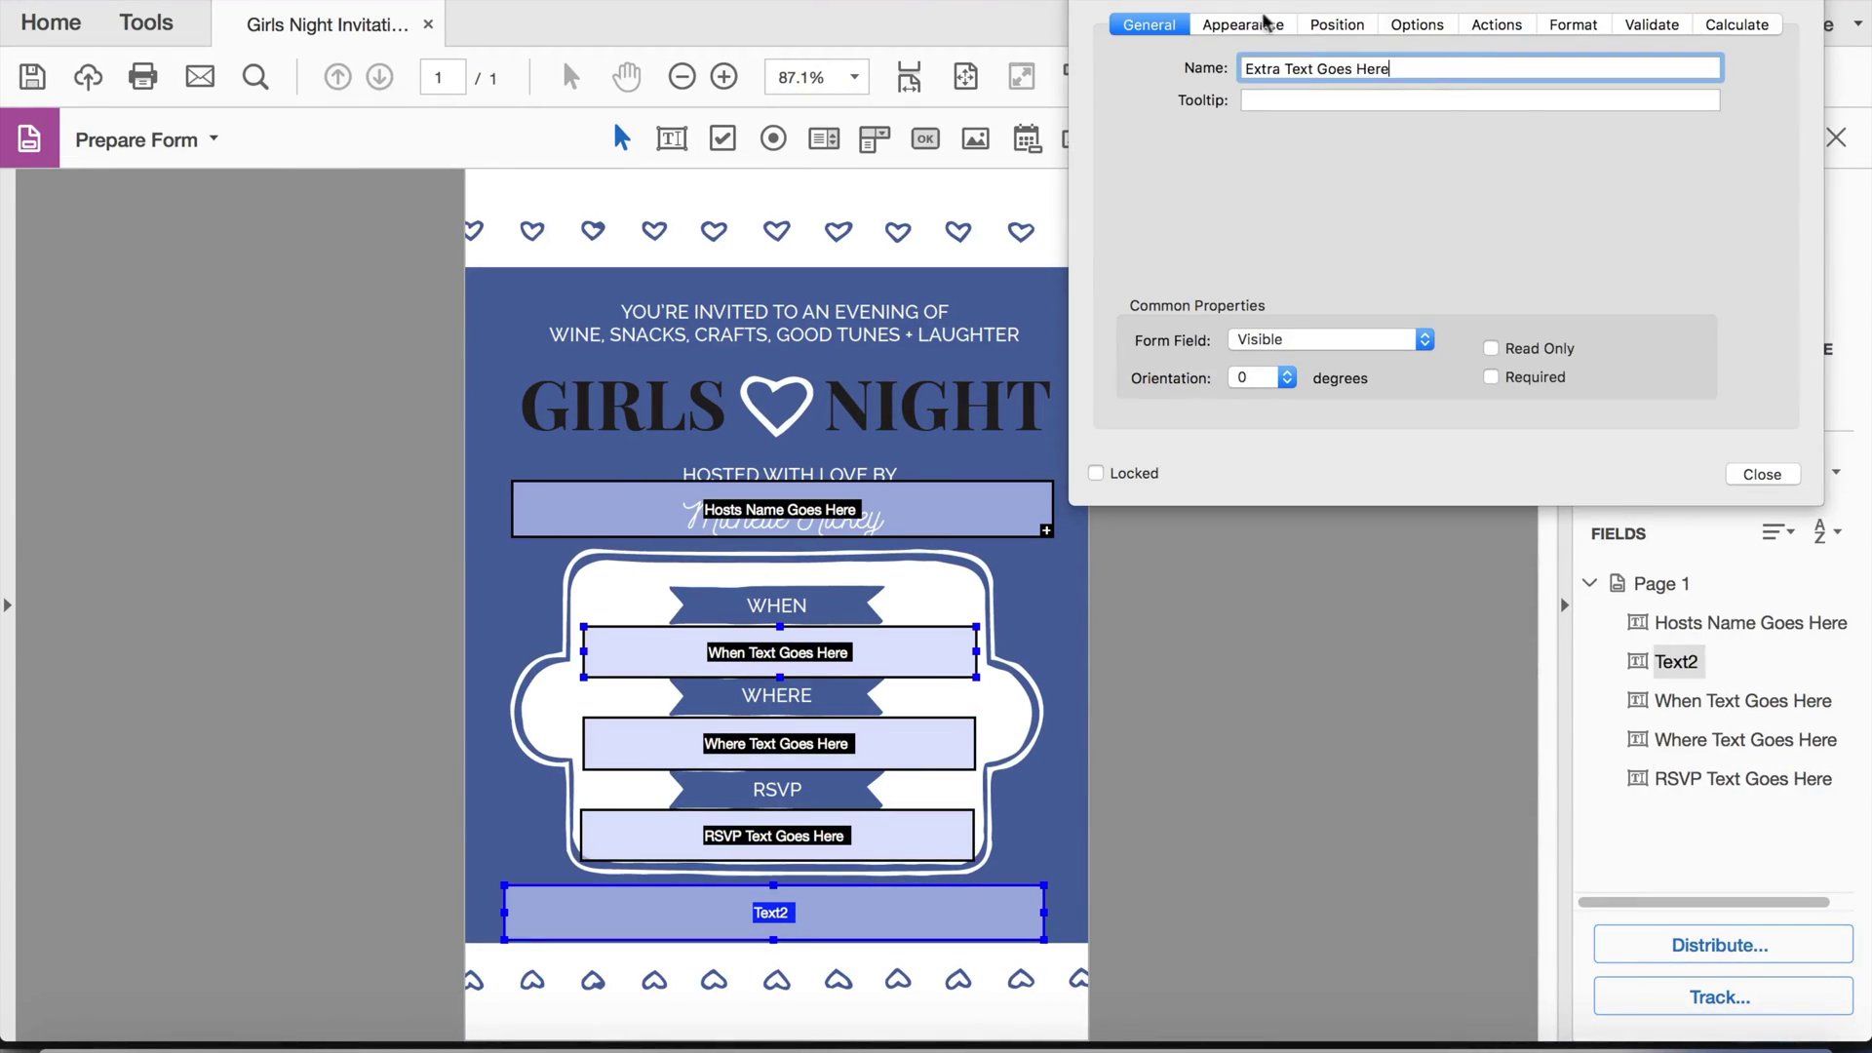
Give the extra field white Nickainley Normal text with multi-line enabled.
click(1263, 23)
click(1534, 219)
click(804, 132)
click(1420, 254)
scroll(1341, 348, down, 10)
scroll(1341, 348, down, 5)
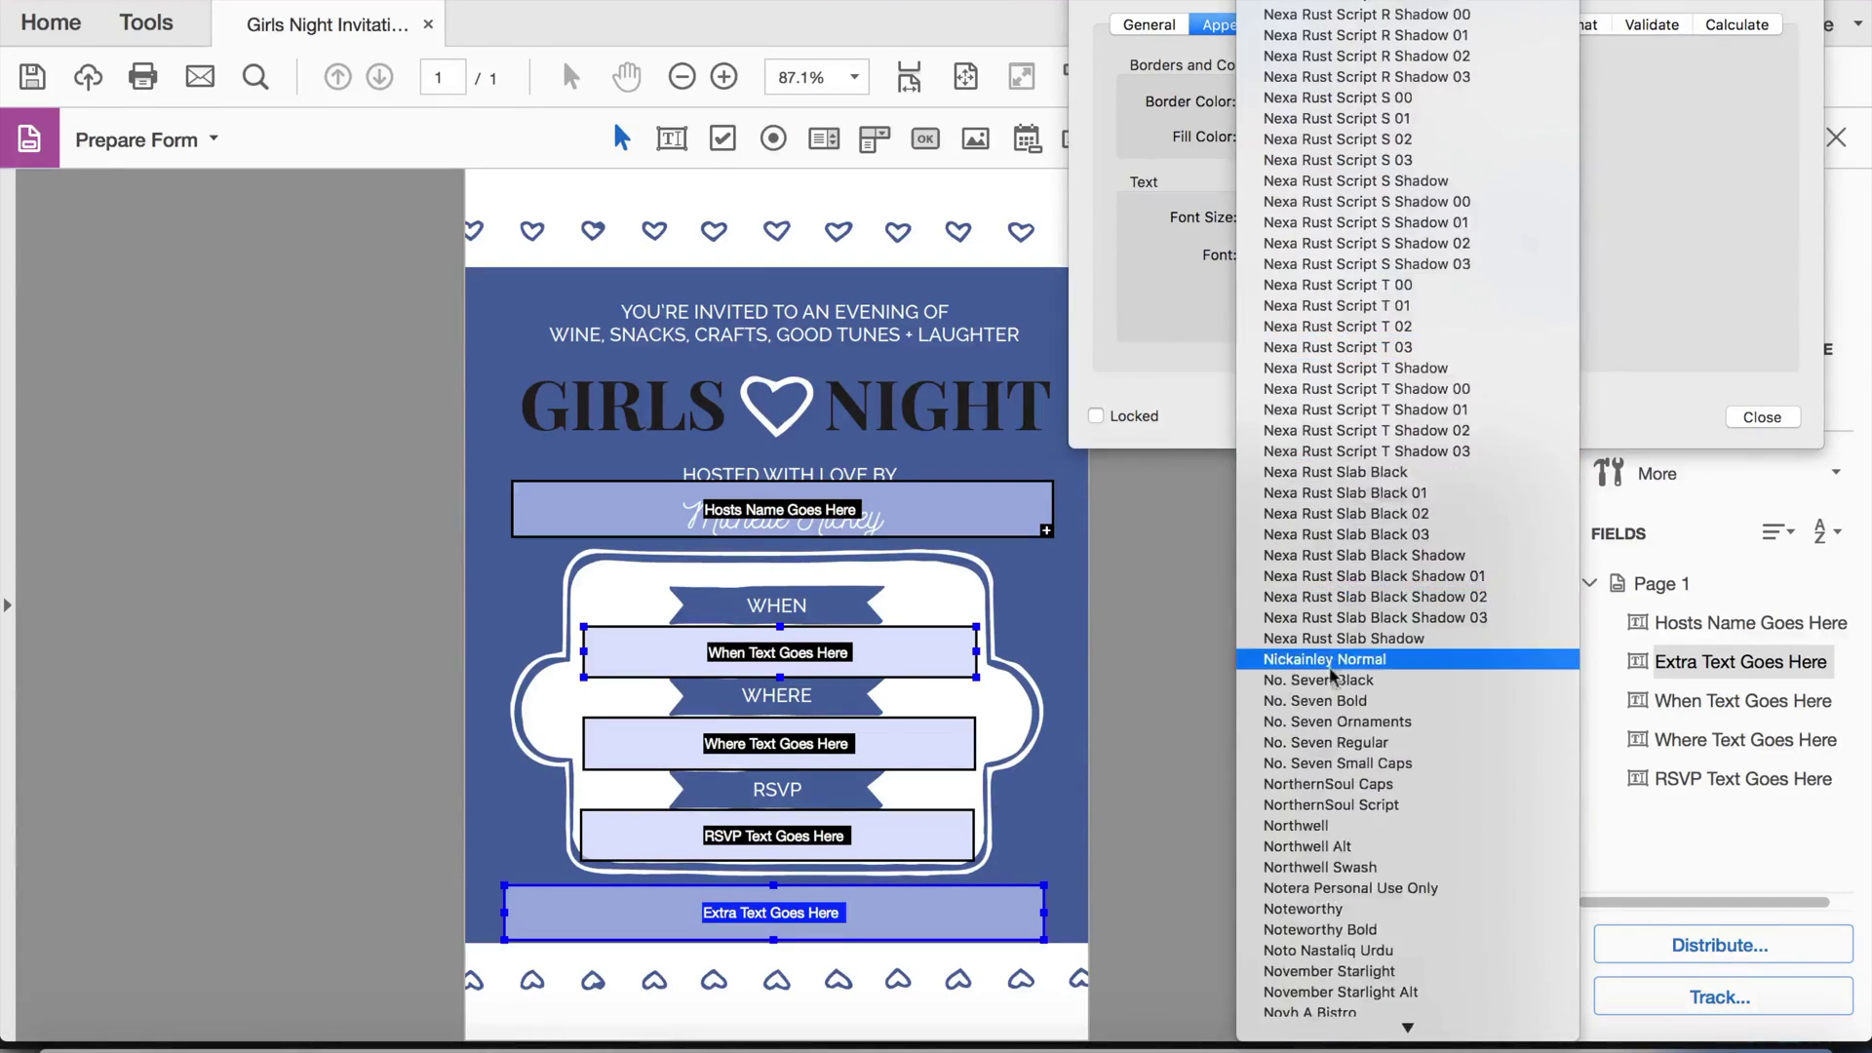
click(1340, 585)
click(1418, 25)
click(1237, 331)
click(1759, 527)
Preview the form and enter December 5th at 8PM in the WHEN field.
click(1716, 145)
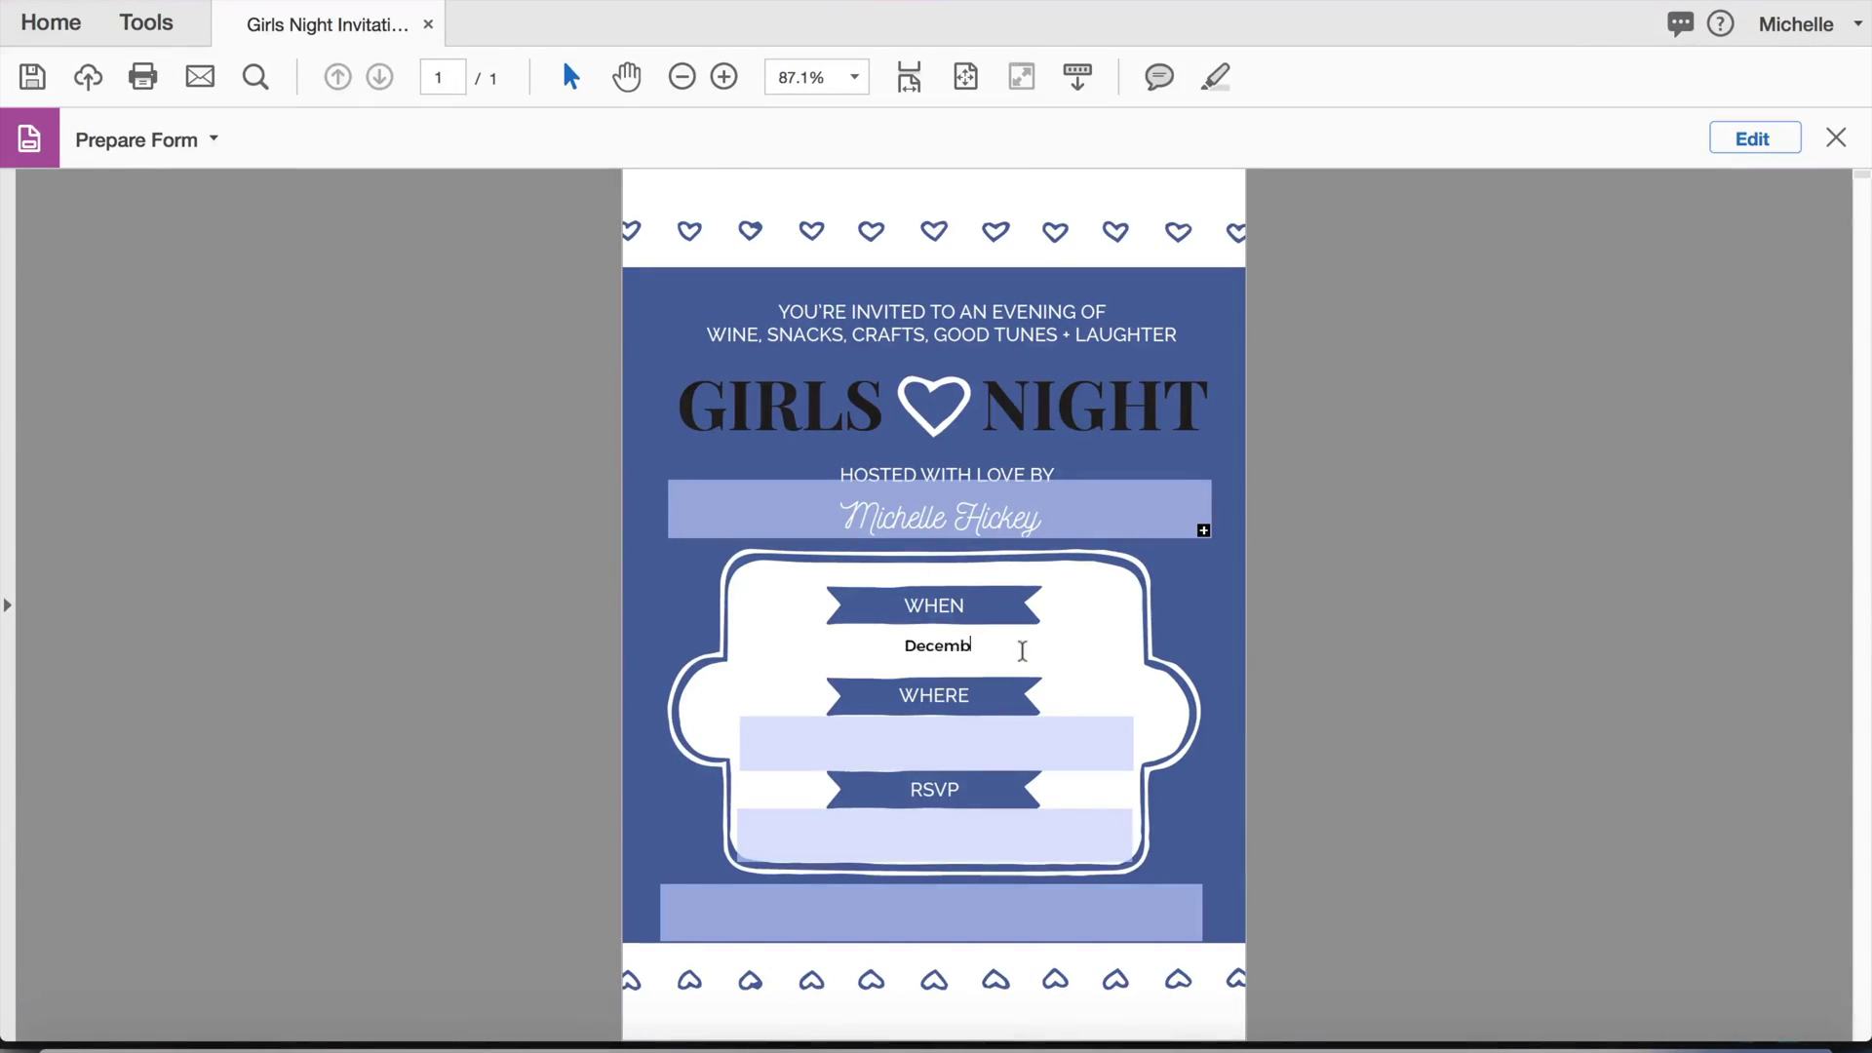
text(5th at 8PM)
click(1752, 138)
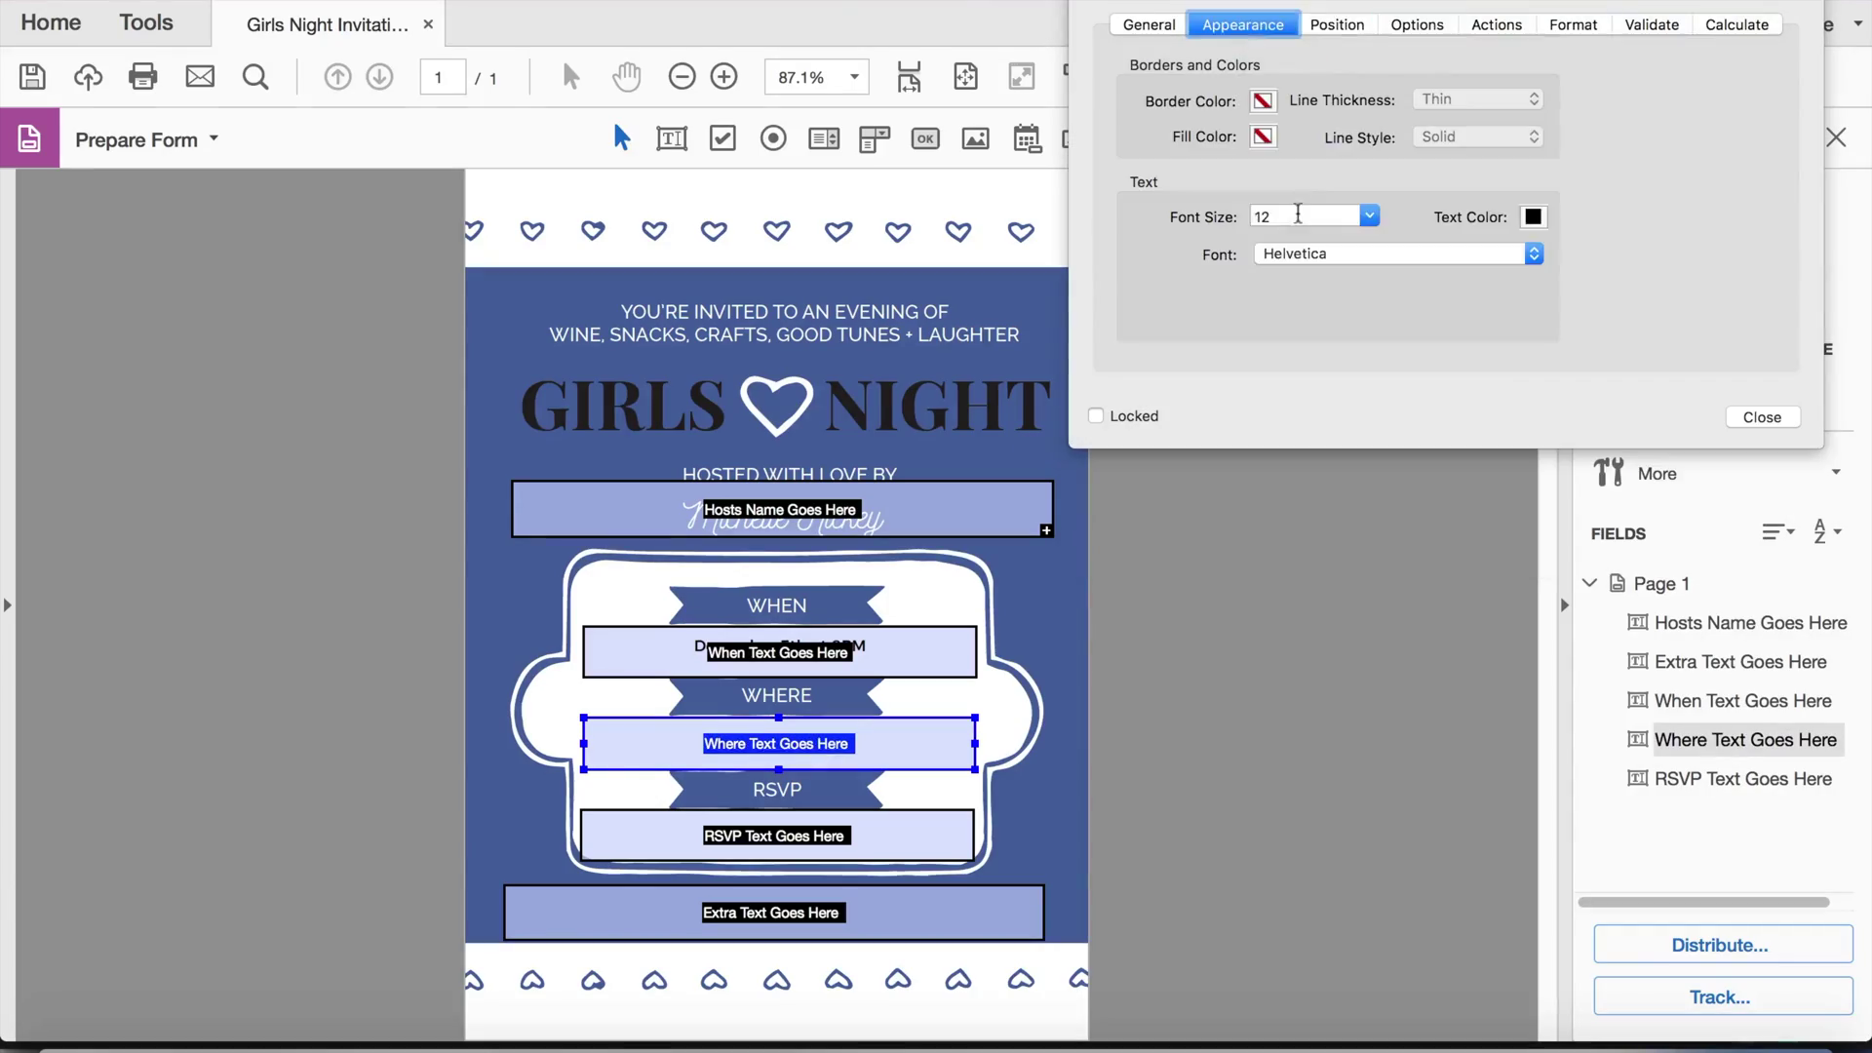
Set the WHERE field to a Montserrat font with multi-line, then pick the RSVP field's font.
click(1365, 253)
scroll(1375, 682, down, 20)
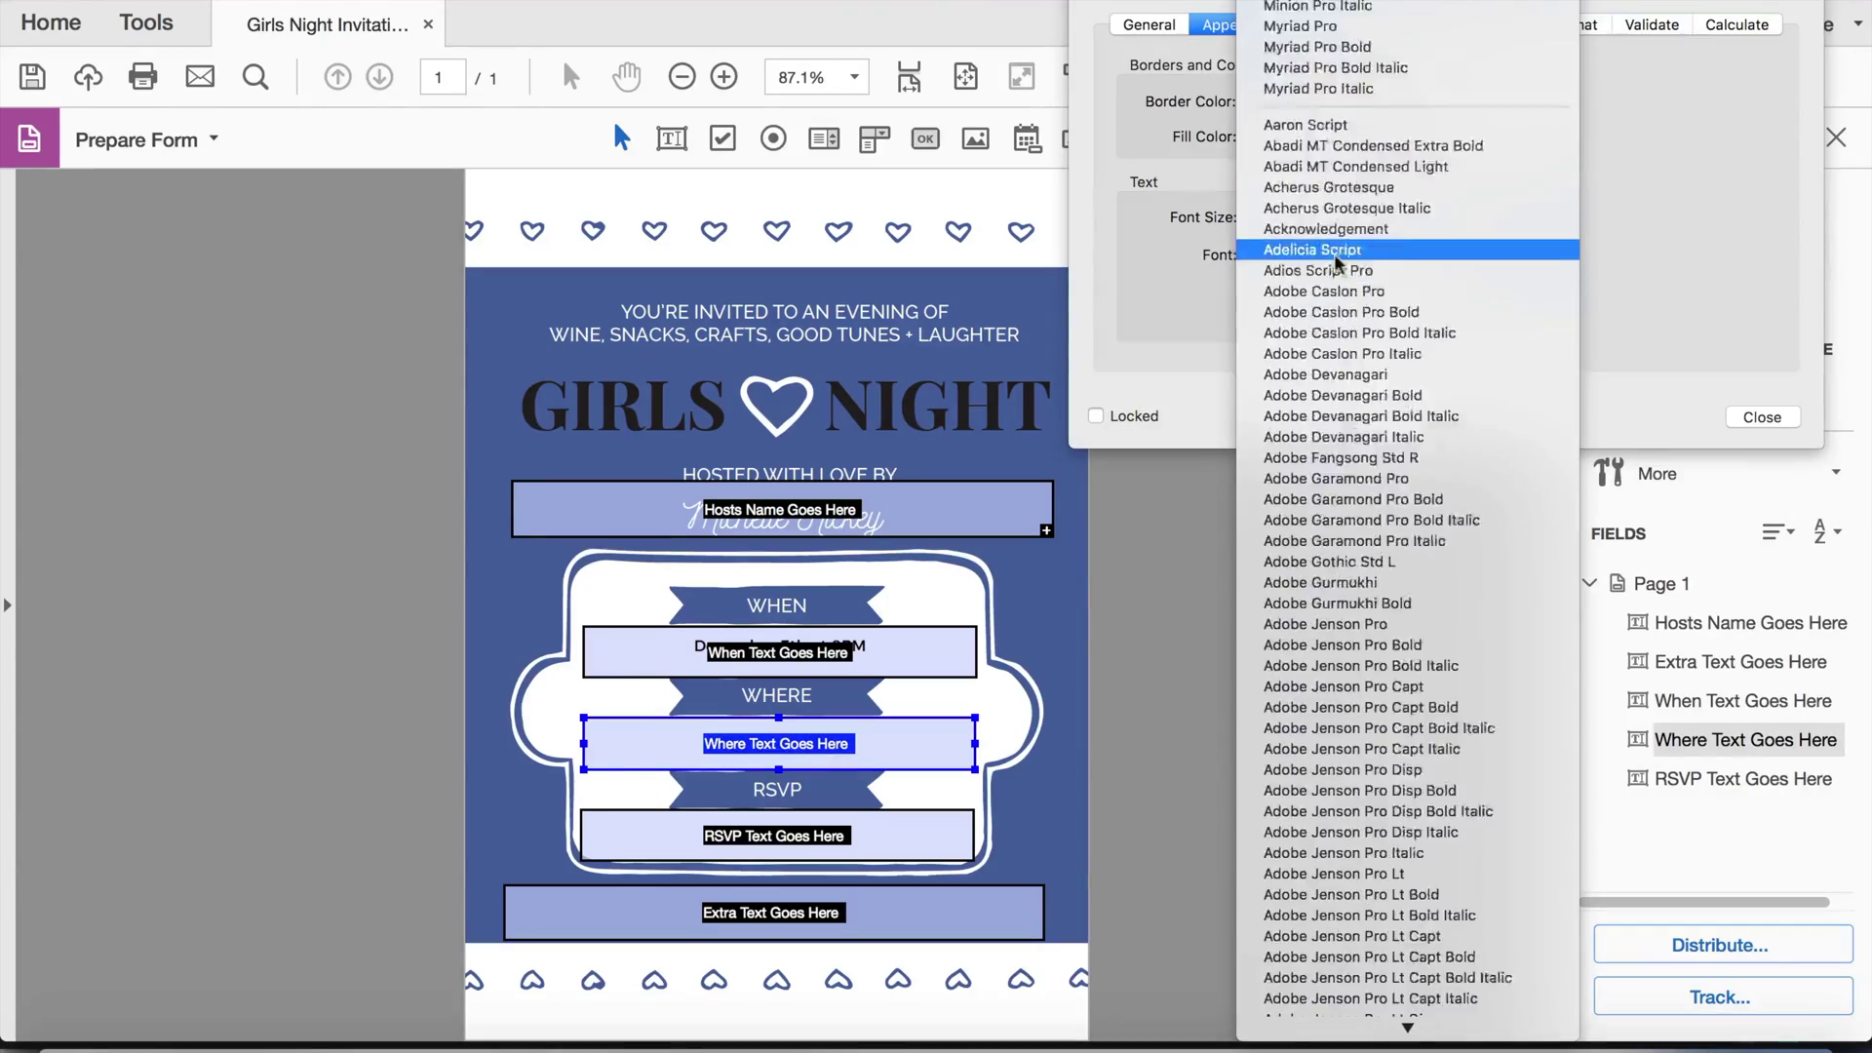
scroll(1374, 780, down, 10)
click(1365, 765)
click(1418, 25)
click(1235, 329)
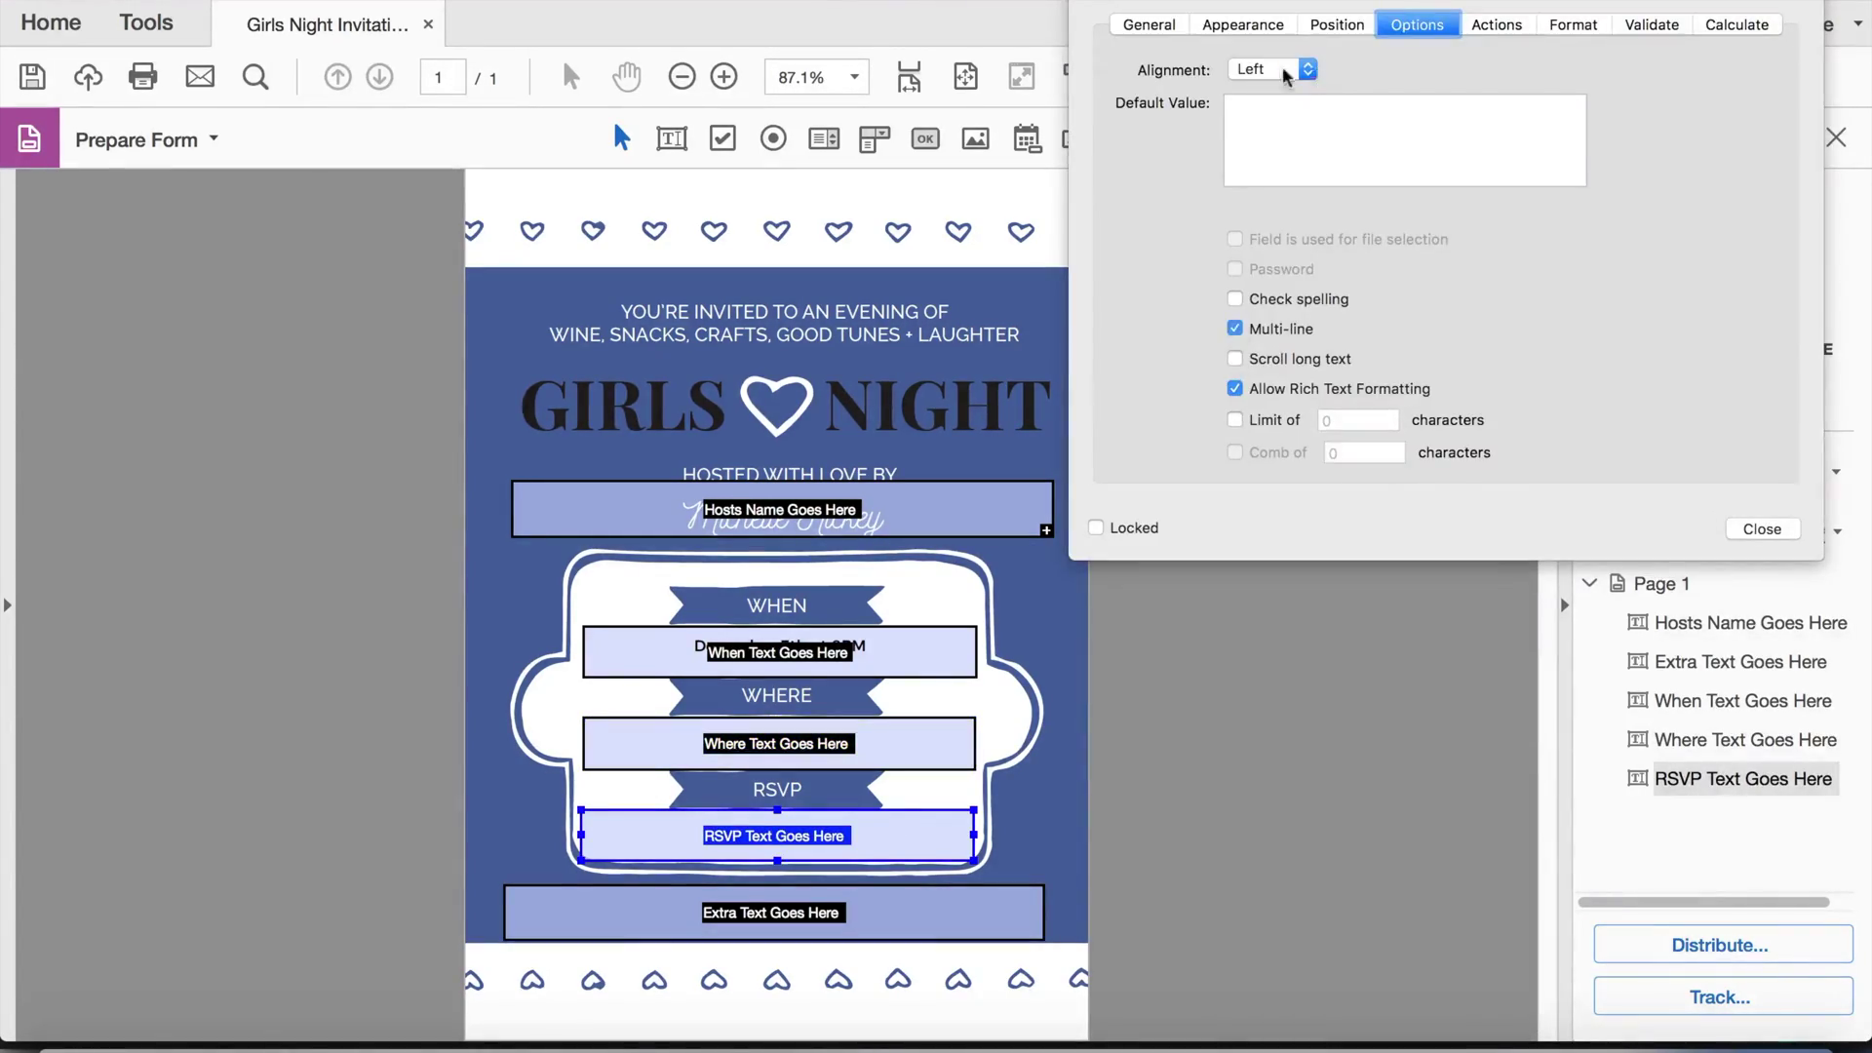
click(1243, 24)
click(1364, 253)
scroll(1372, 454, down, 15)
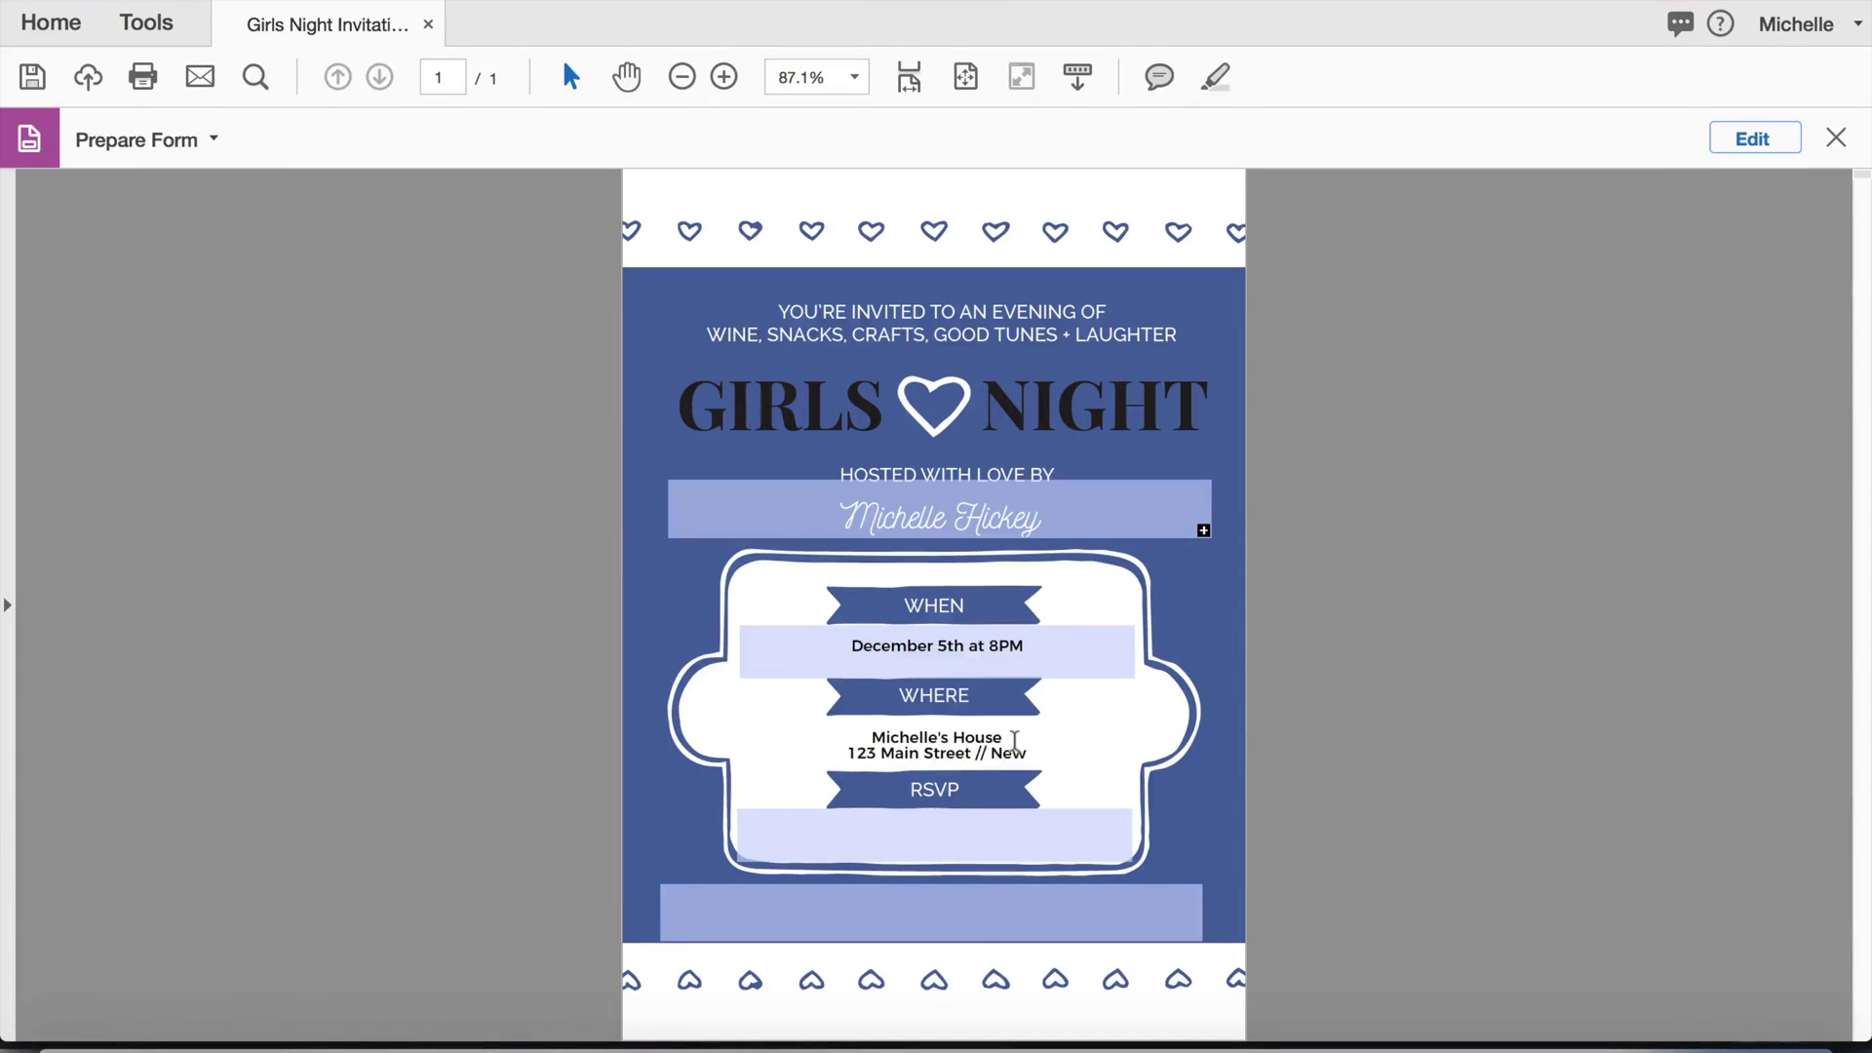
Fill in the WHERE address, the RSVP e-mail, and 'Please bring your favorite bottle of wine!'.
text(York, NY 12345)
click(987, 824)
text(M)
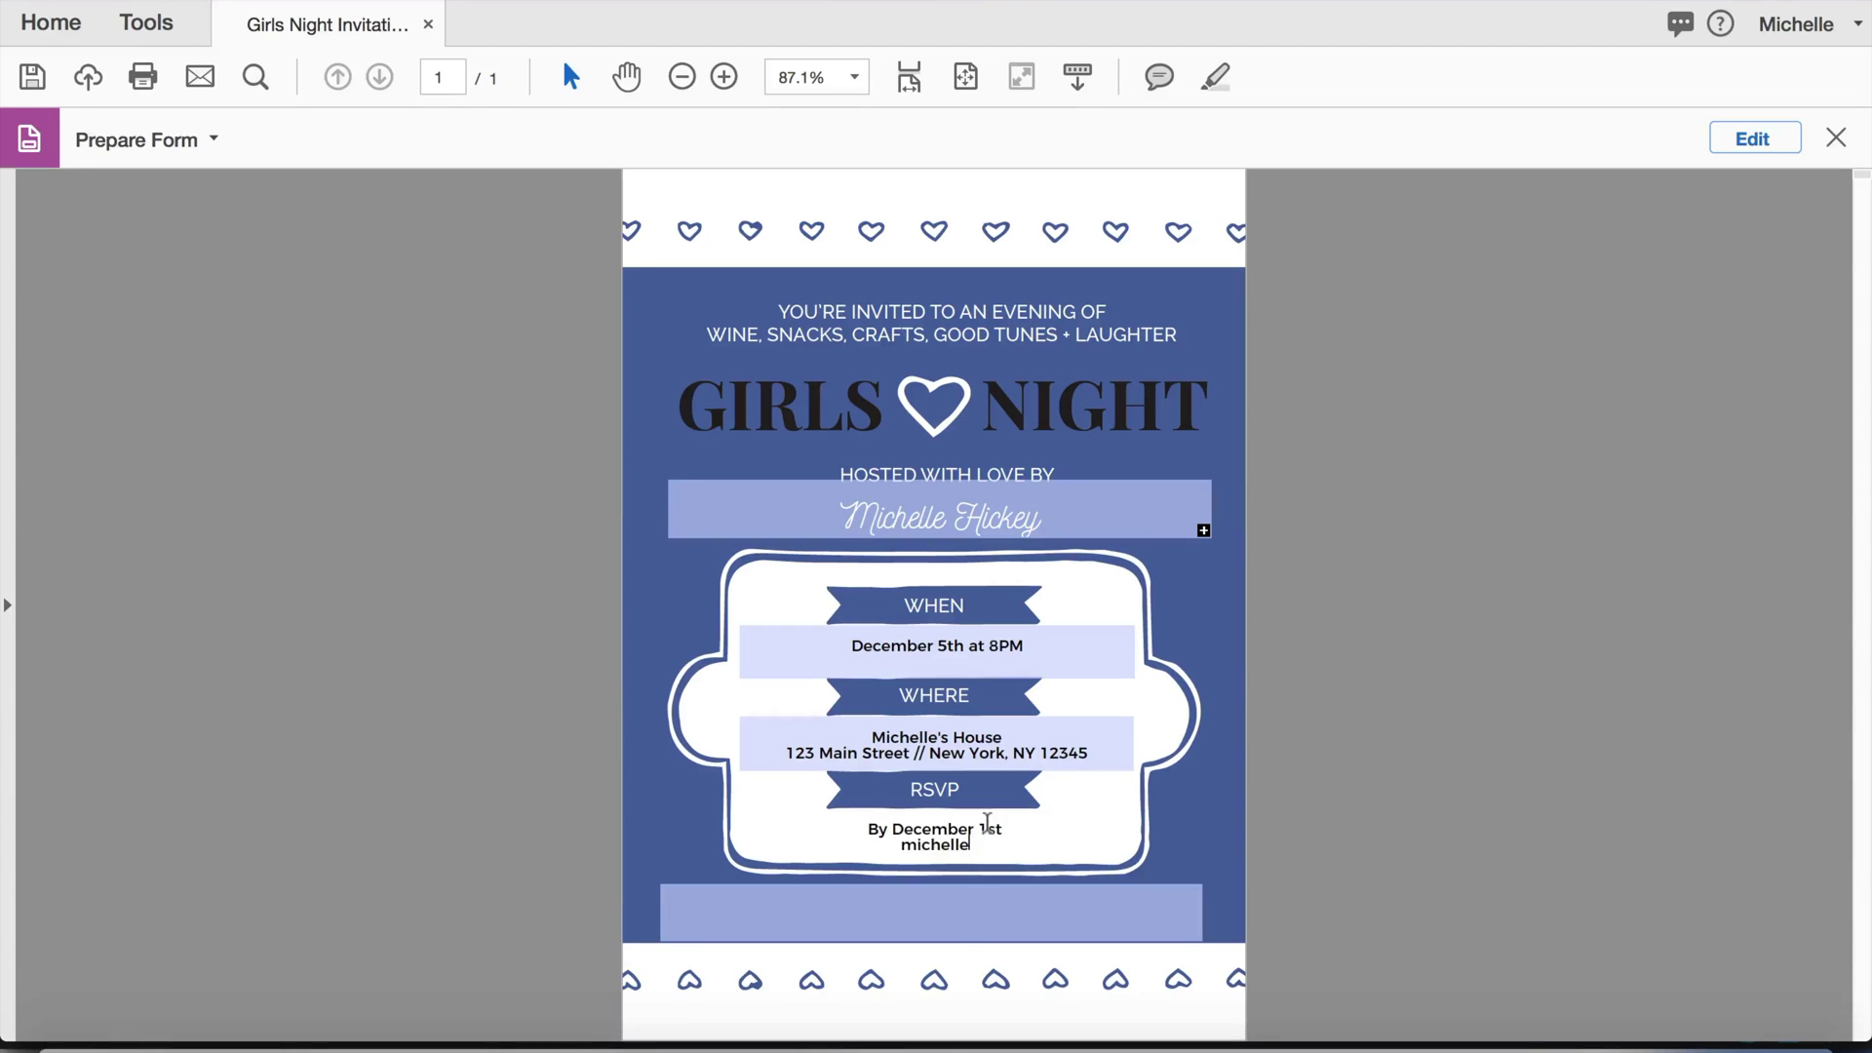
text(l.com)
click(1015, 907)
text(Please bring your favorite bottle of wine!)
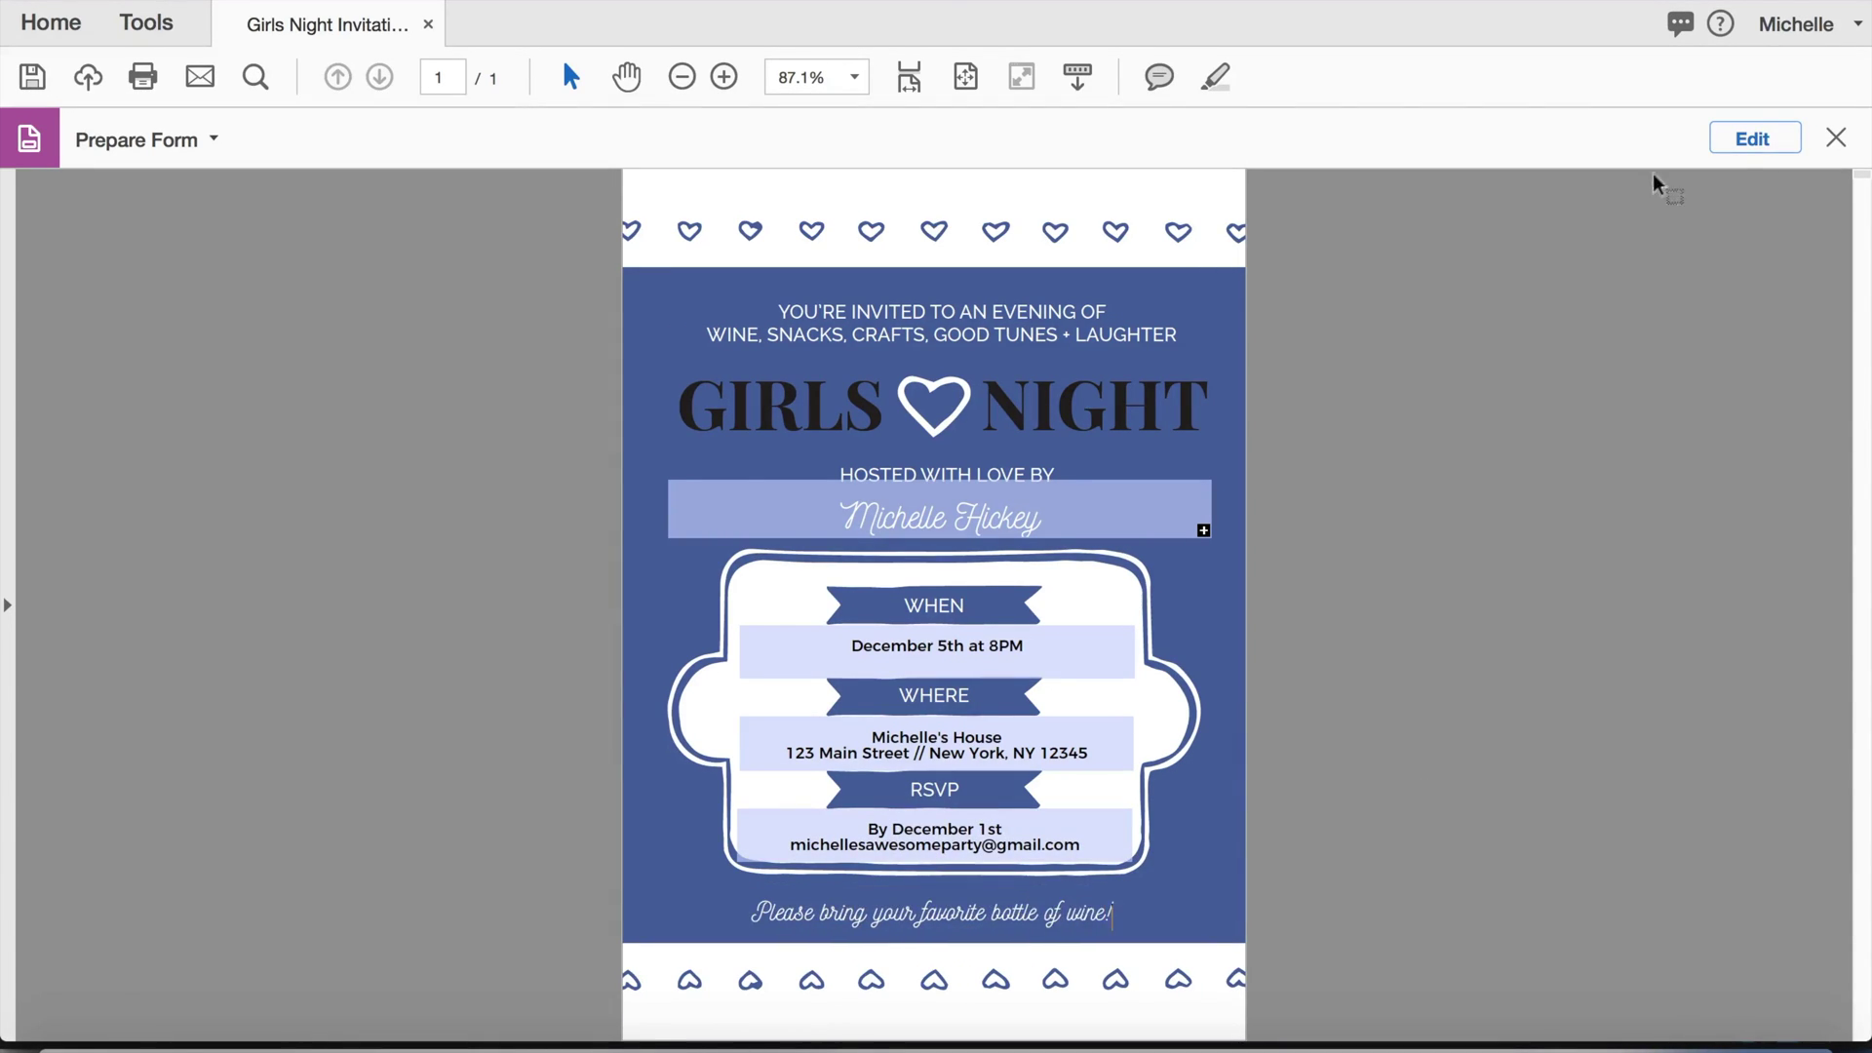